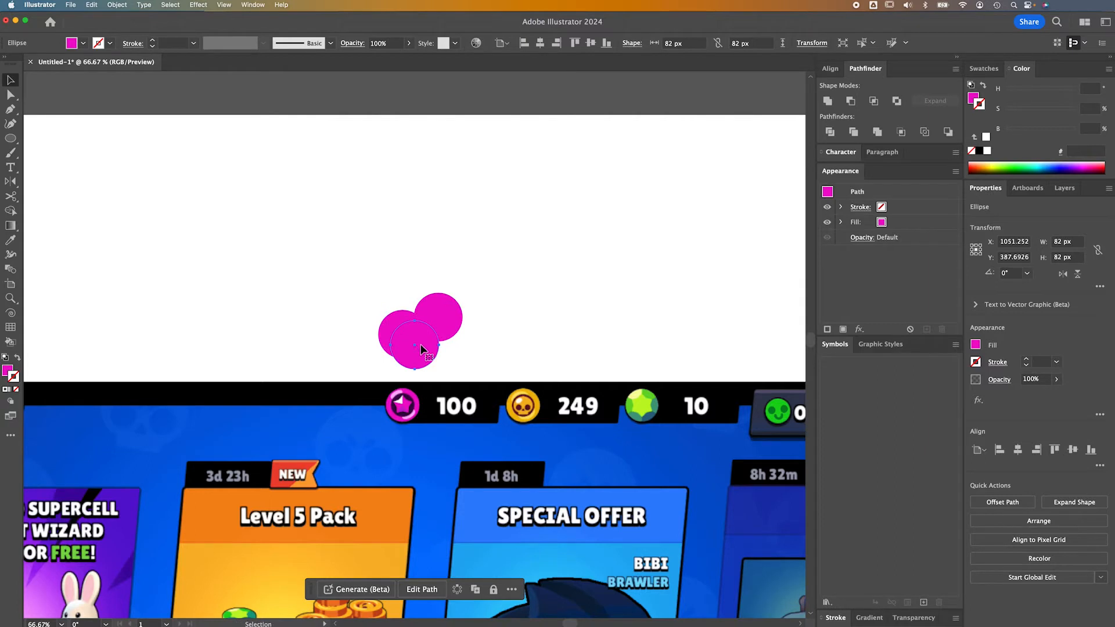
Undo the duplicated magenta circles until only the original circle remains on the artboard
left_click_drag(419, 342, 427, 353)
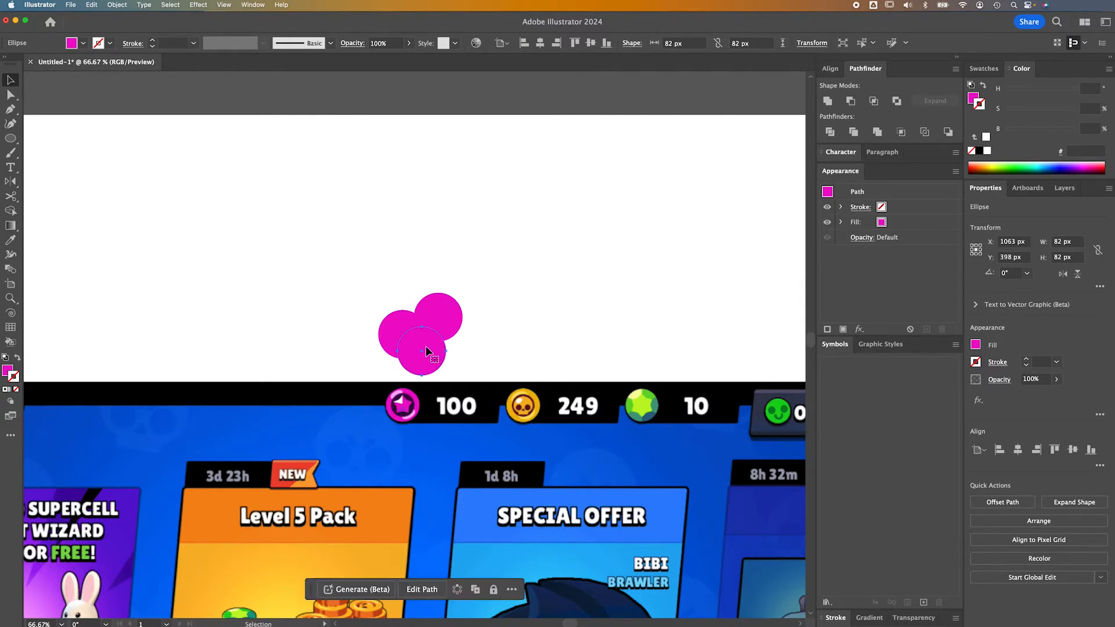
key("Delete")
key("super+z")
key("super+z")
key("super+z")
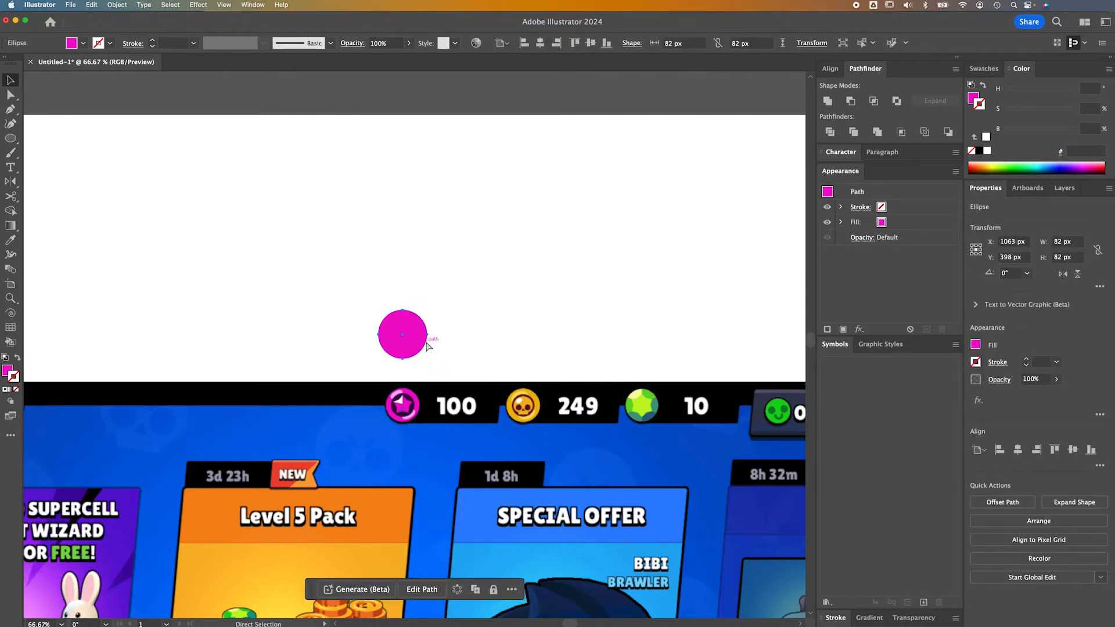
Scale the circle copy about its centre to about 58 px and fill it with dark purple sampled from the reference star icon
key("e")
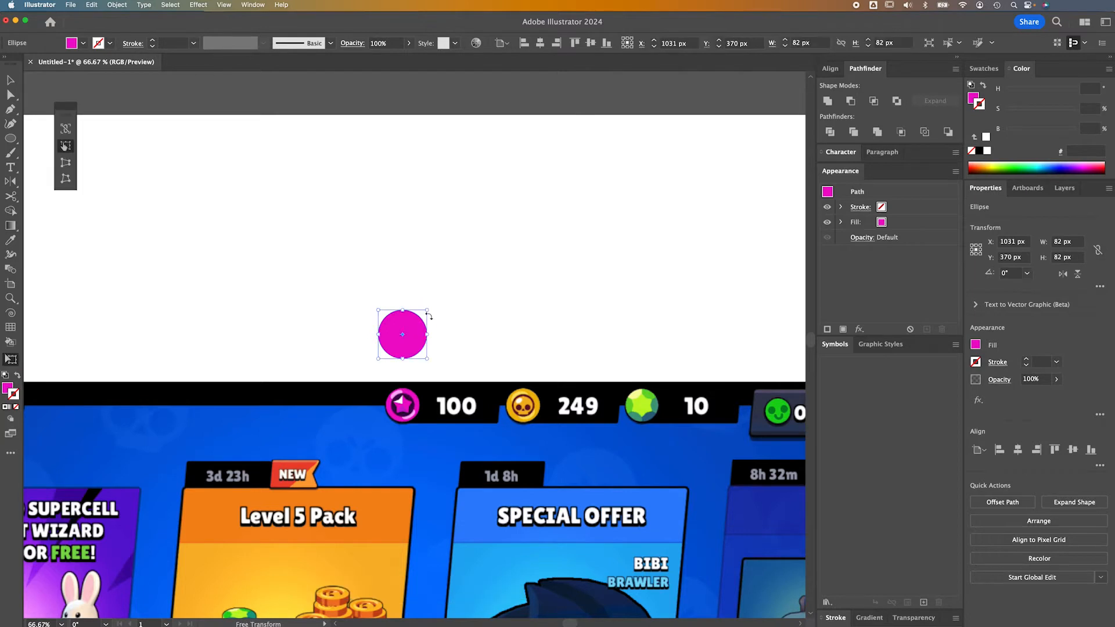
left_click_drag(427, 311, 418, 320)
key("a")
key("i")
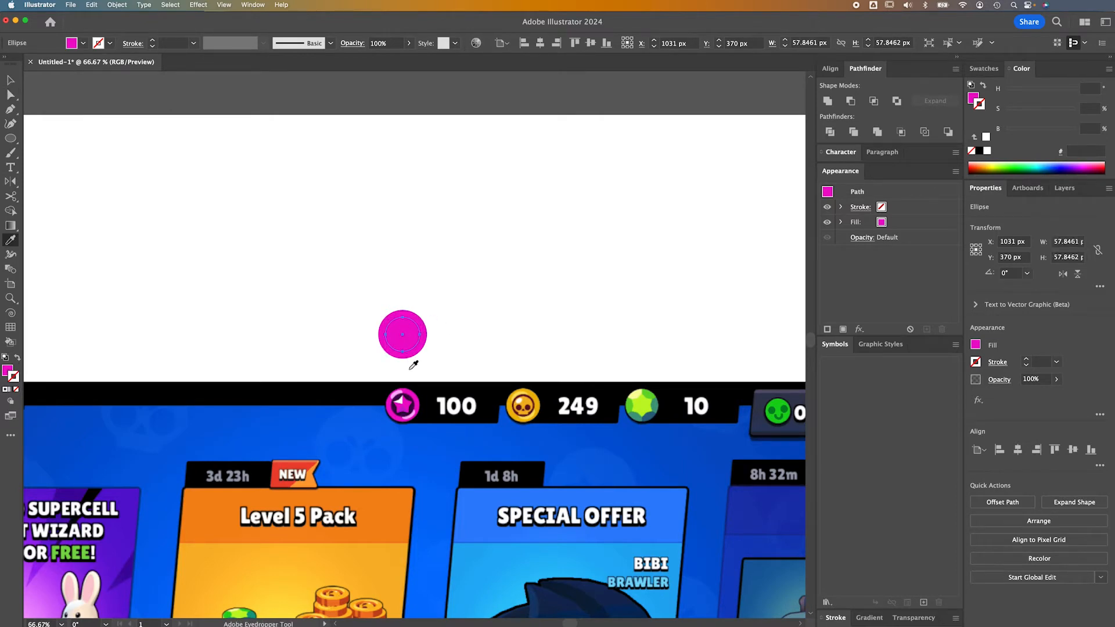
left_click(409, 395)
key("v")
left_click(440, 352)
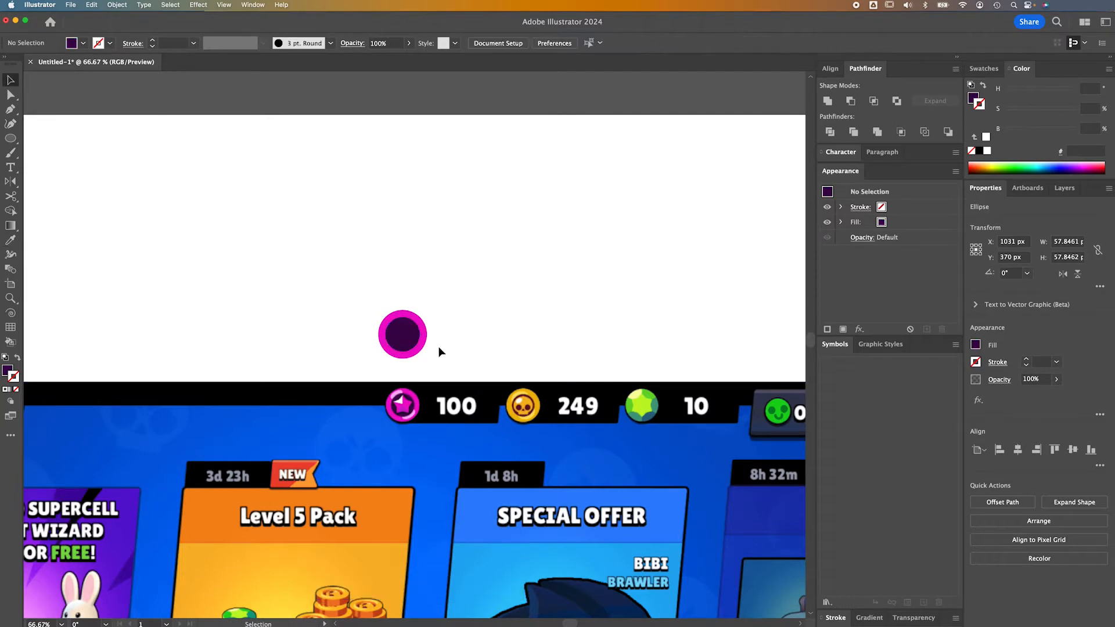
Add a new dark stroke to the outer magenta circle and set its weight to 4 pt
left_click(417, 338)
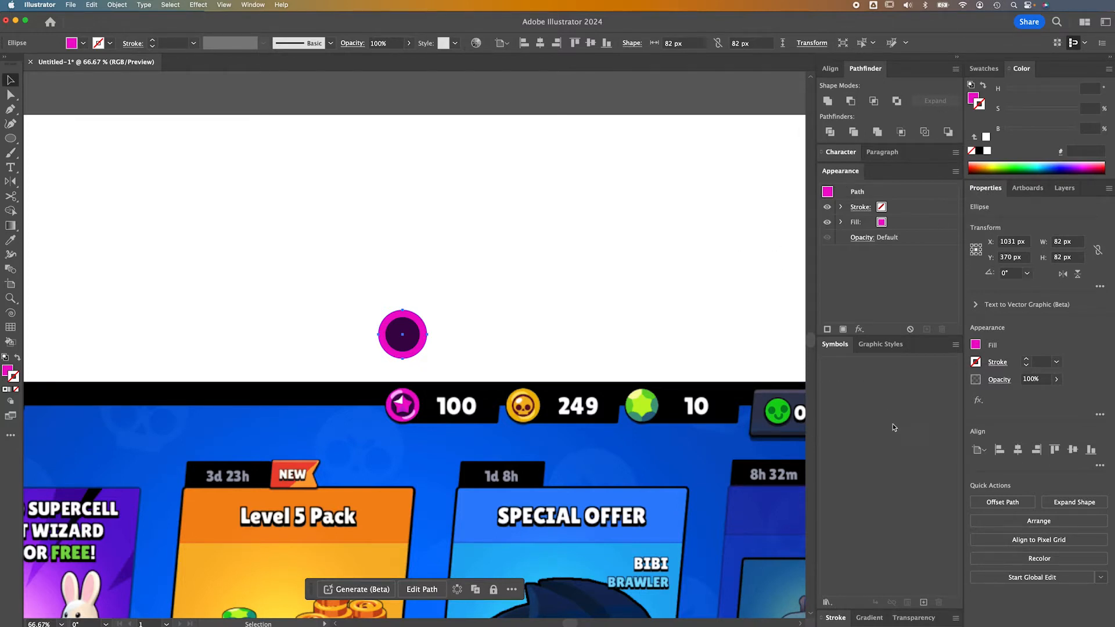
left_click(925, 226)
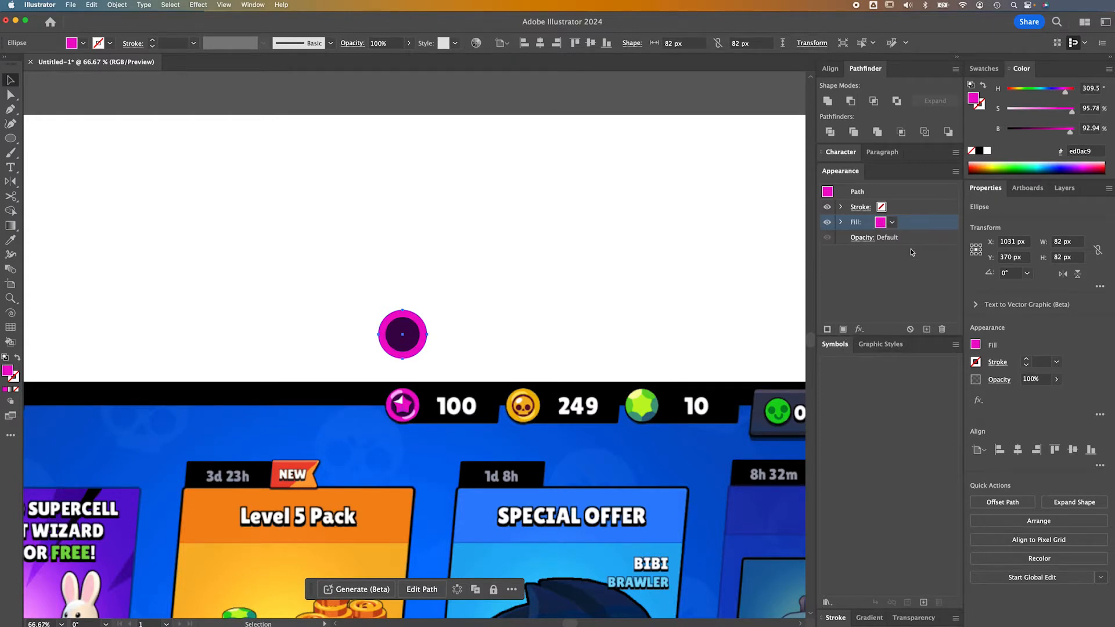
left_click(829, 330)
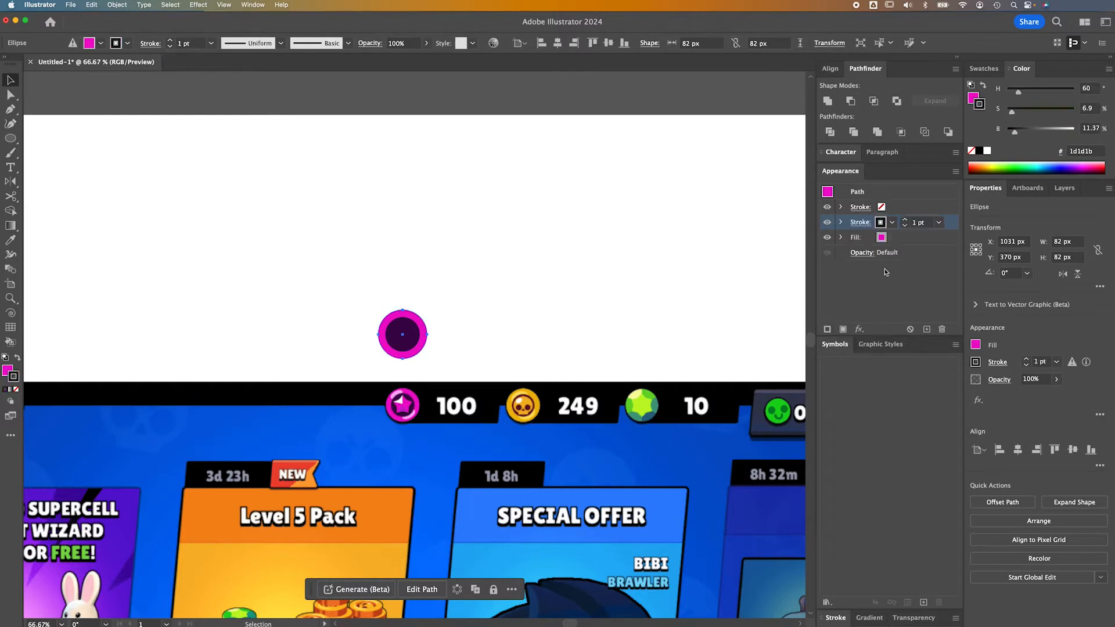
left_click(906, 222)
left_click(906, 222)
left_click(906, 222)
left_click(906, 221)
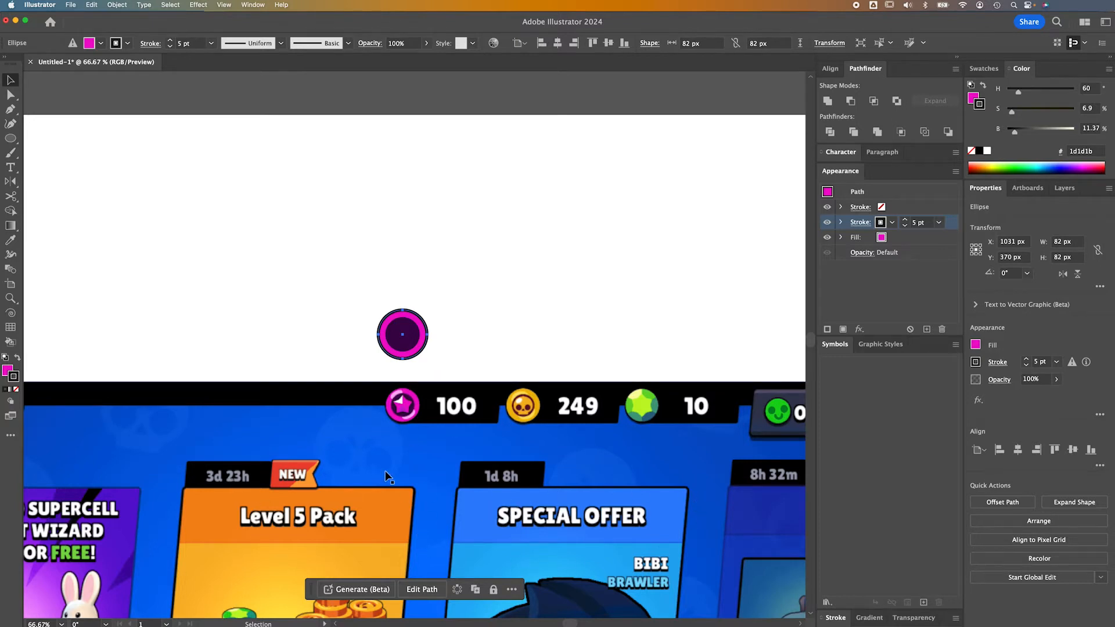
left_click(905, 226)
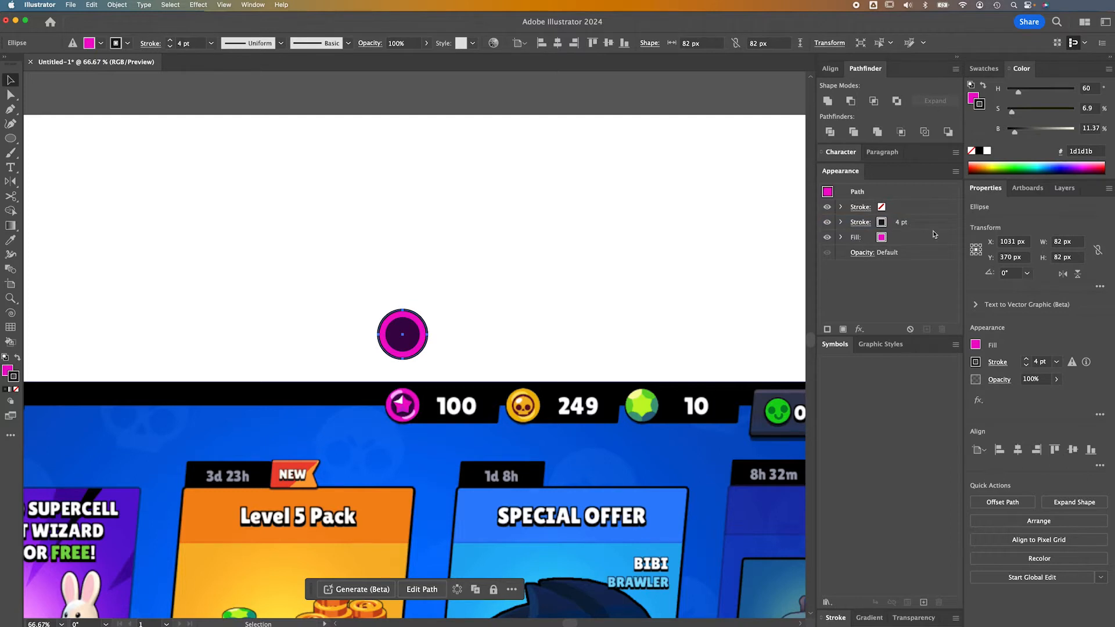
Align the outer circle's dark stroke to the outside of its path
left_click(860, 222)
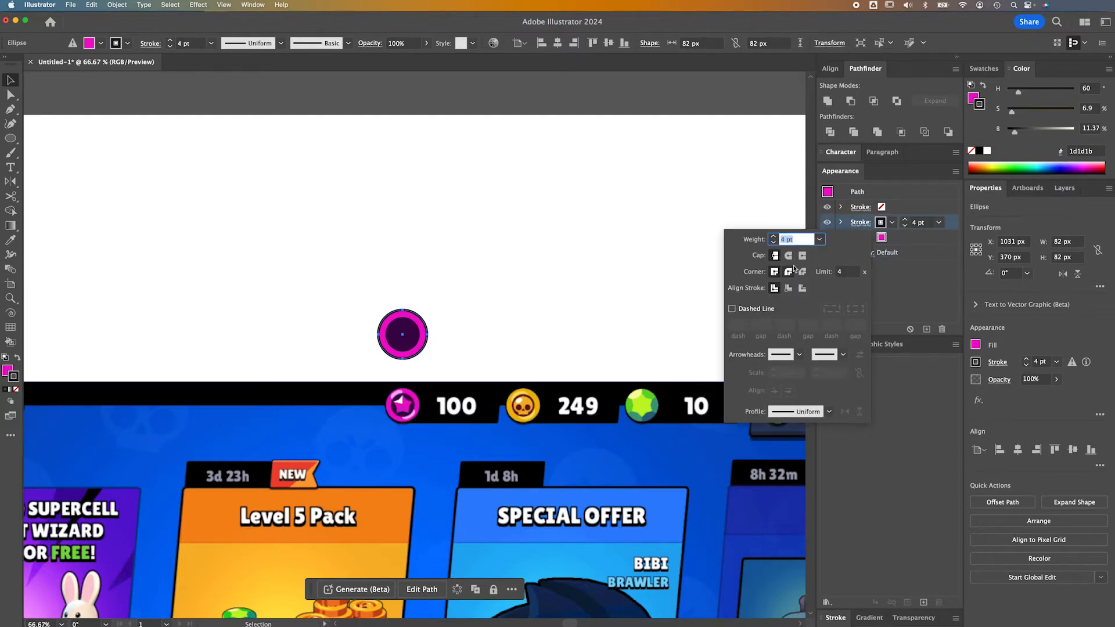
left_click(802, 288)
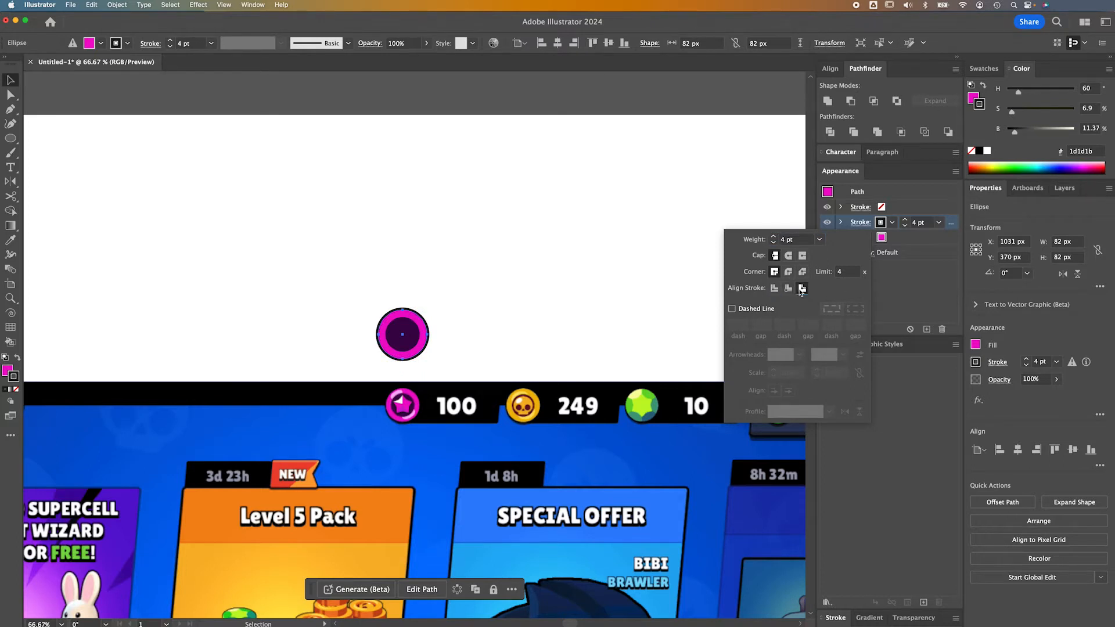
left_click(884, 285)
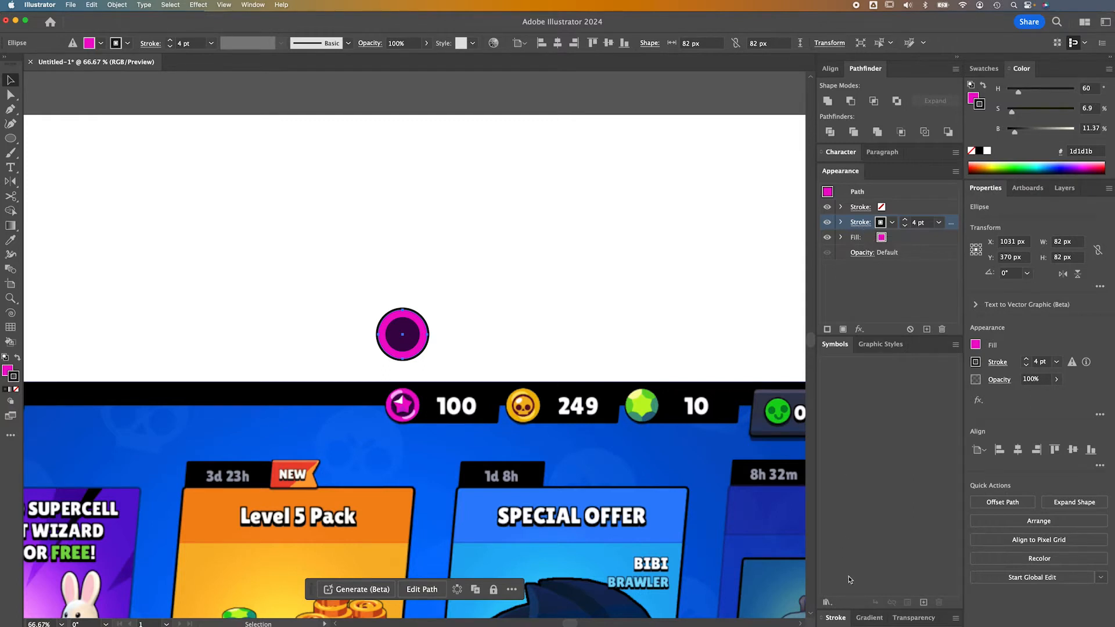
left_click(842, 616)
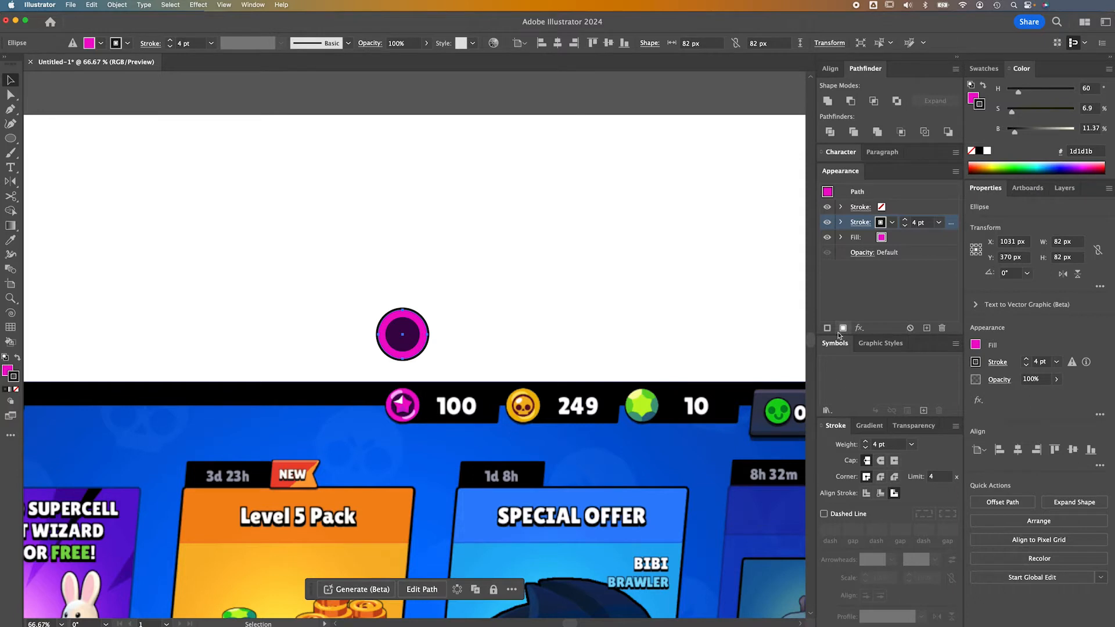
left_click(899, 208)
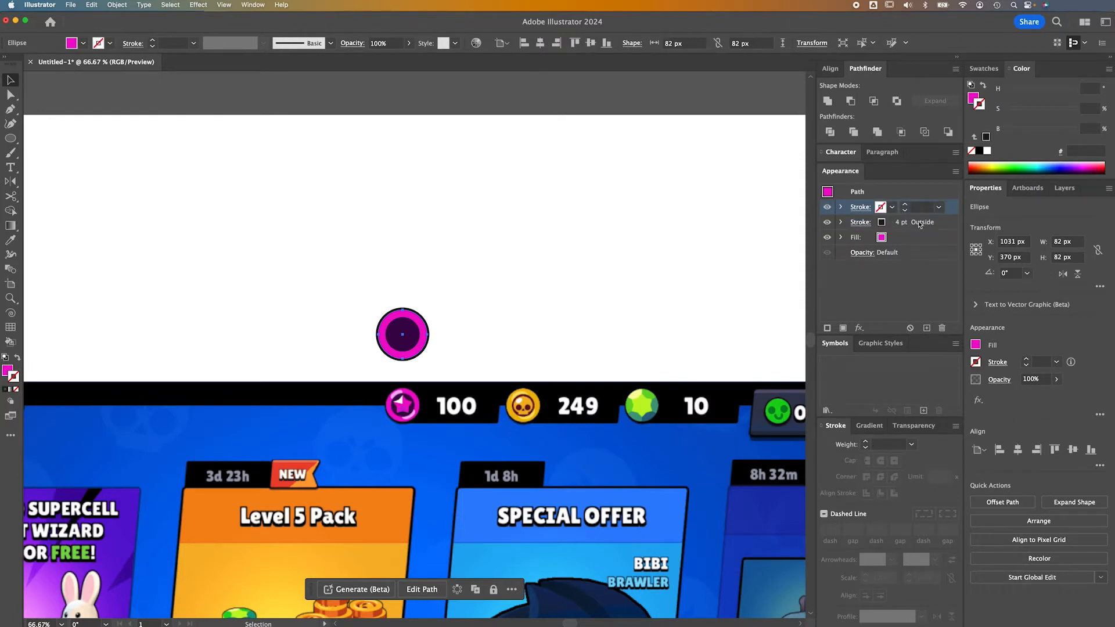
left_click(879, 229)
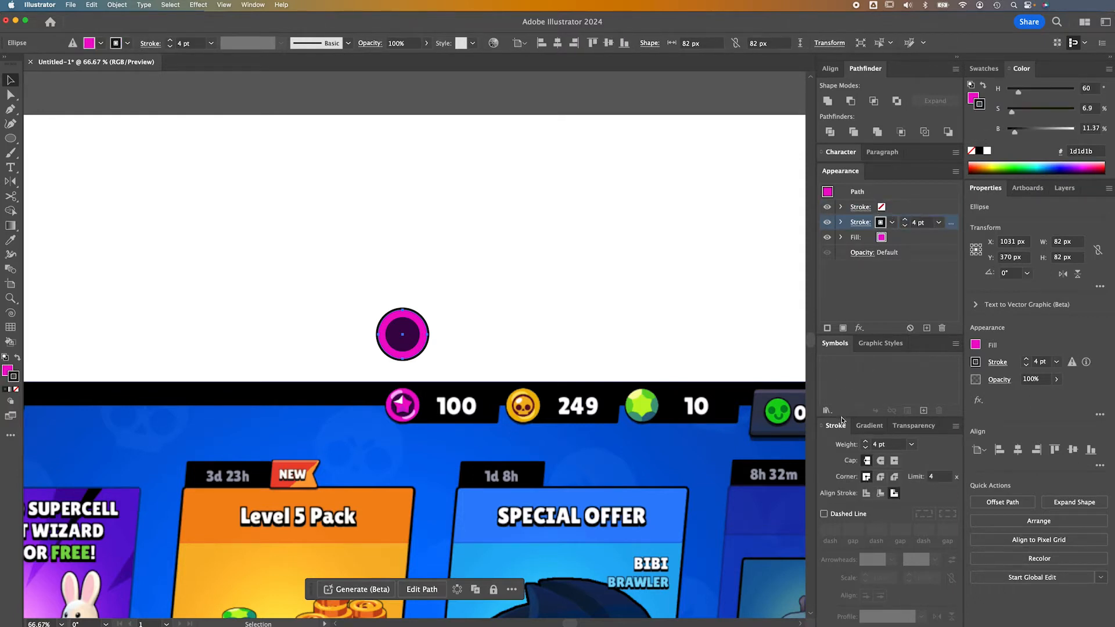
left_click(822, 427)
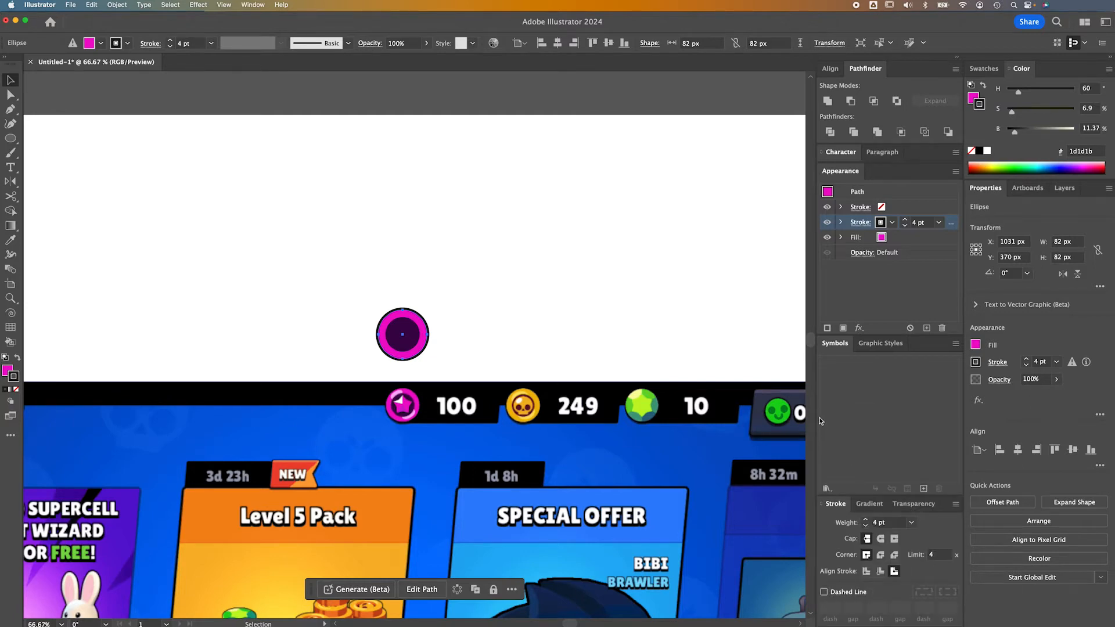
left_click(821, 504)
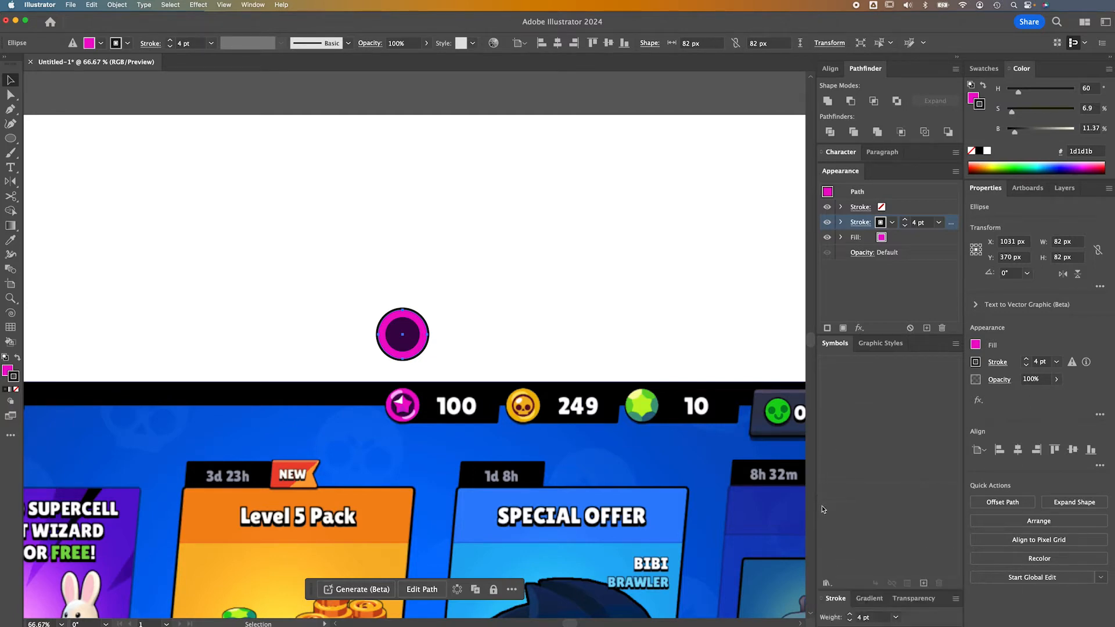
Duplicate the outer circle's magenta fill and set the lower fill's colour to black (000000)
left_click(440, 334)
left_click(424, 341)
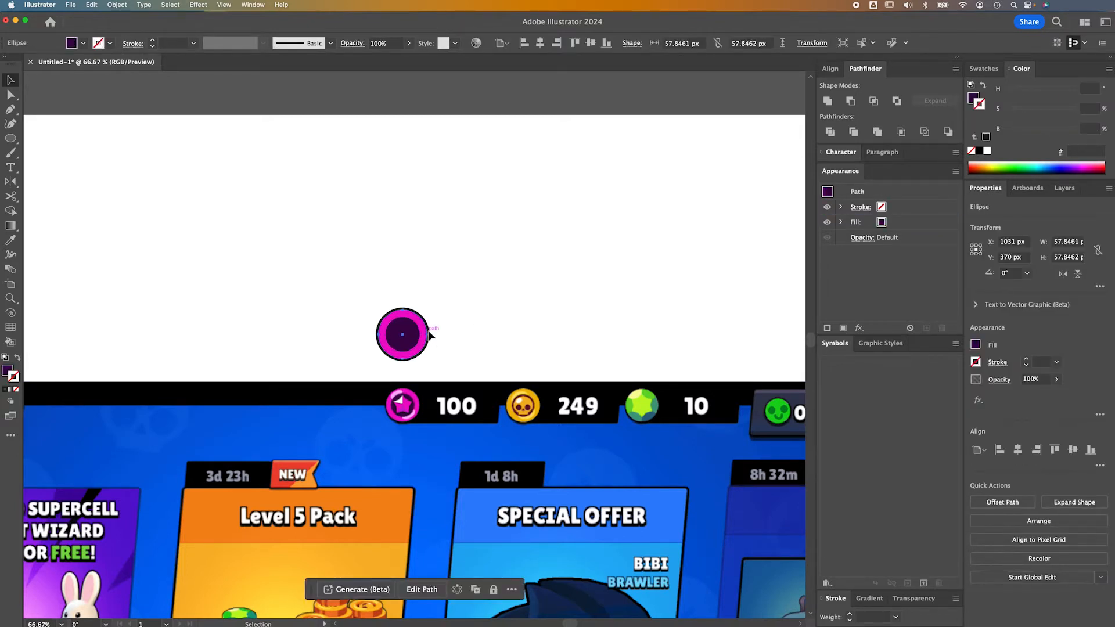
left_click(941, 238)
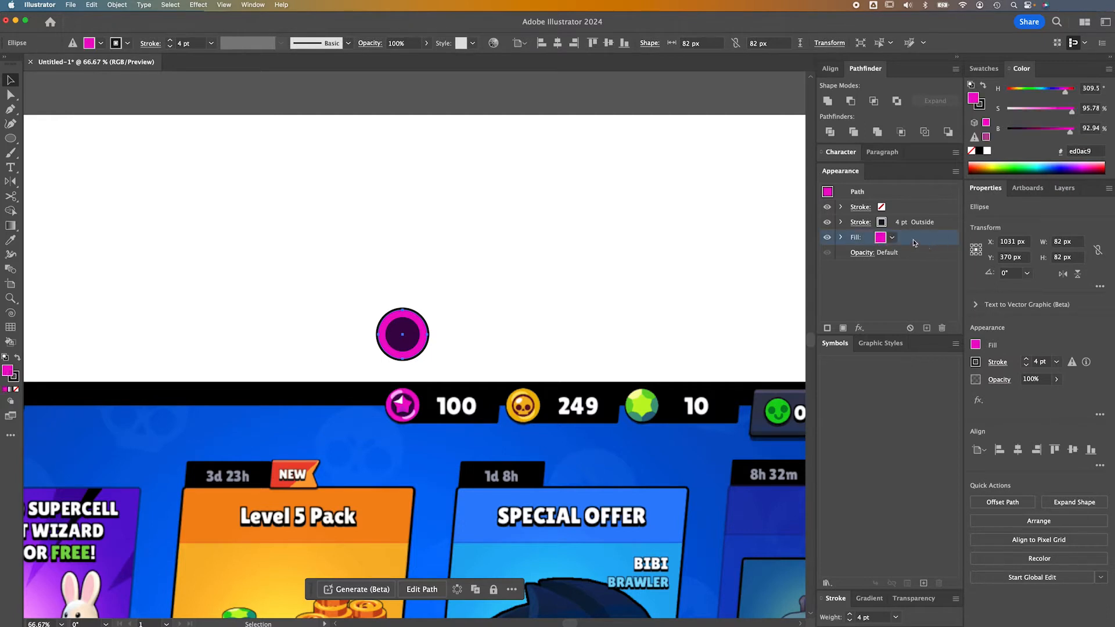
left_click_drag(913, 240, 914, 251)
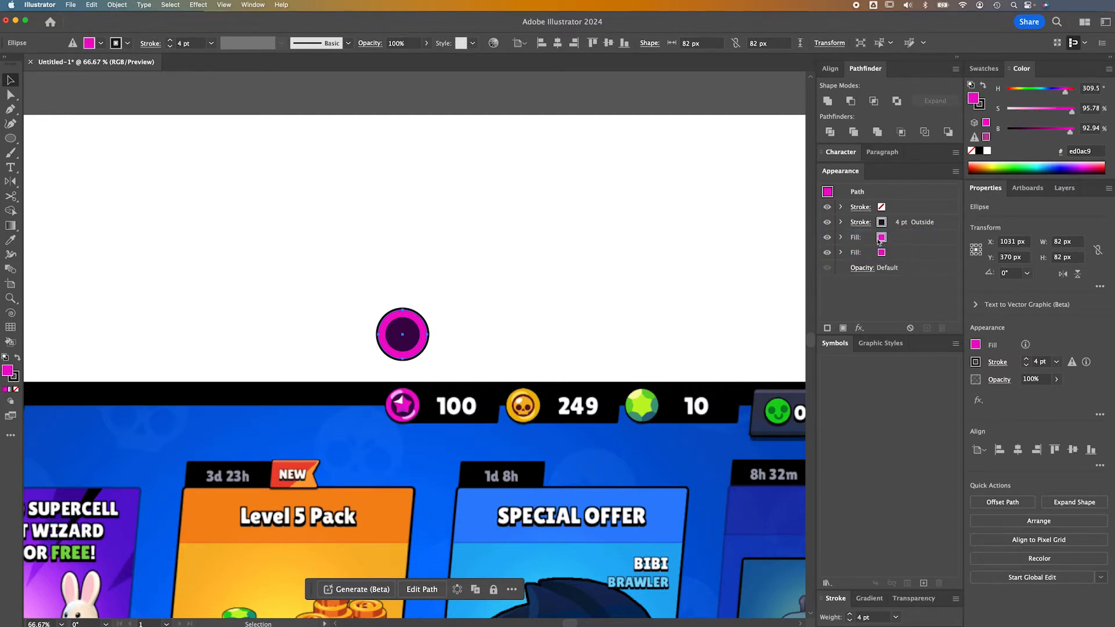
left_click(908, 244)
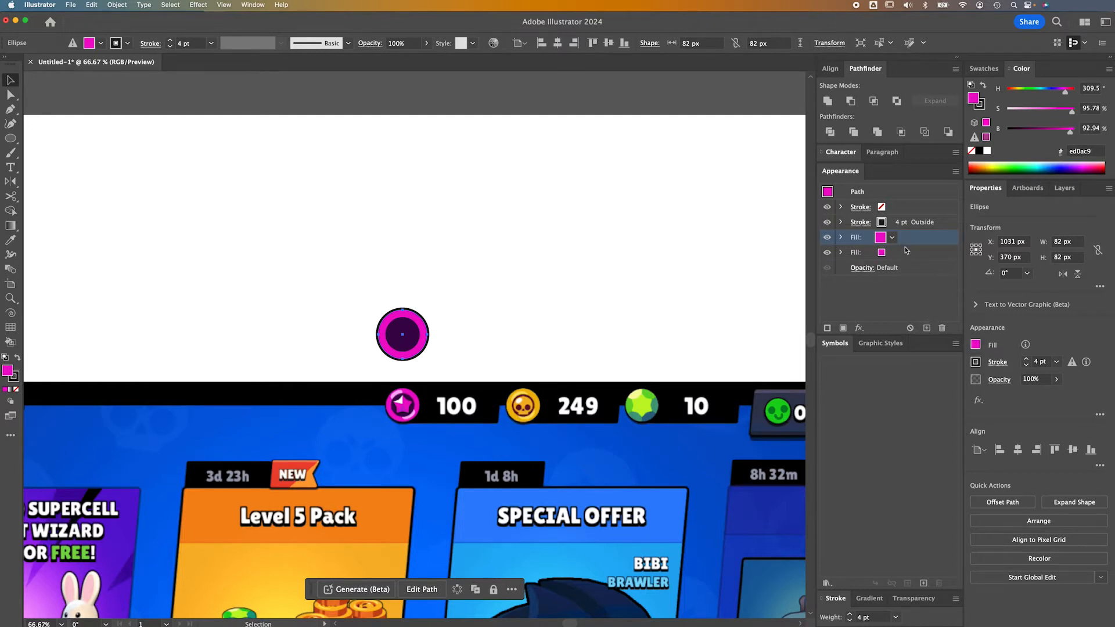
left_click_drag(909, 240, 910, 249)
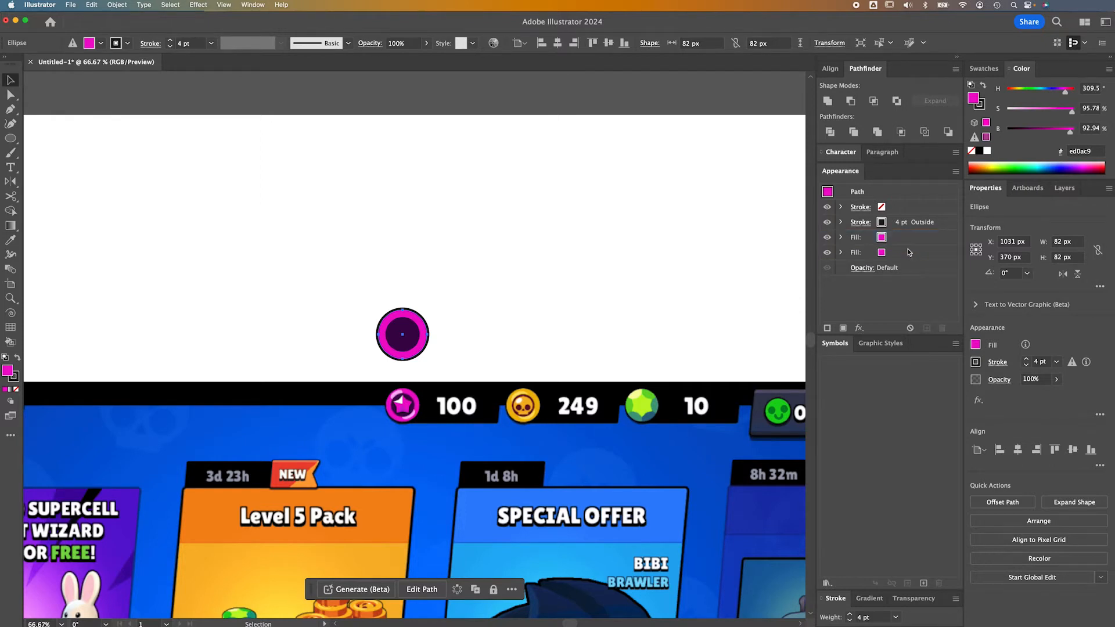
left_click(905, 253)
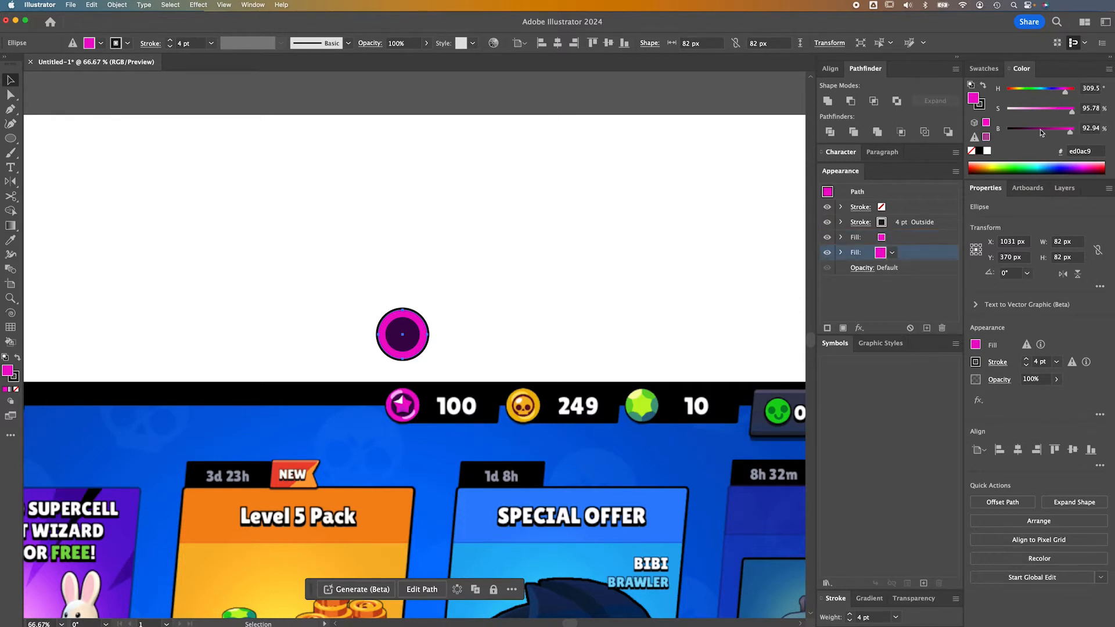
left_click_drag(1040, 131, 1000, 131)
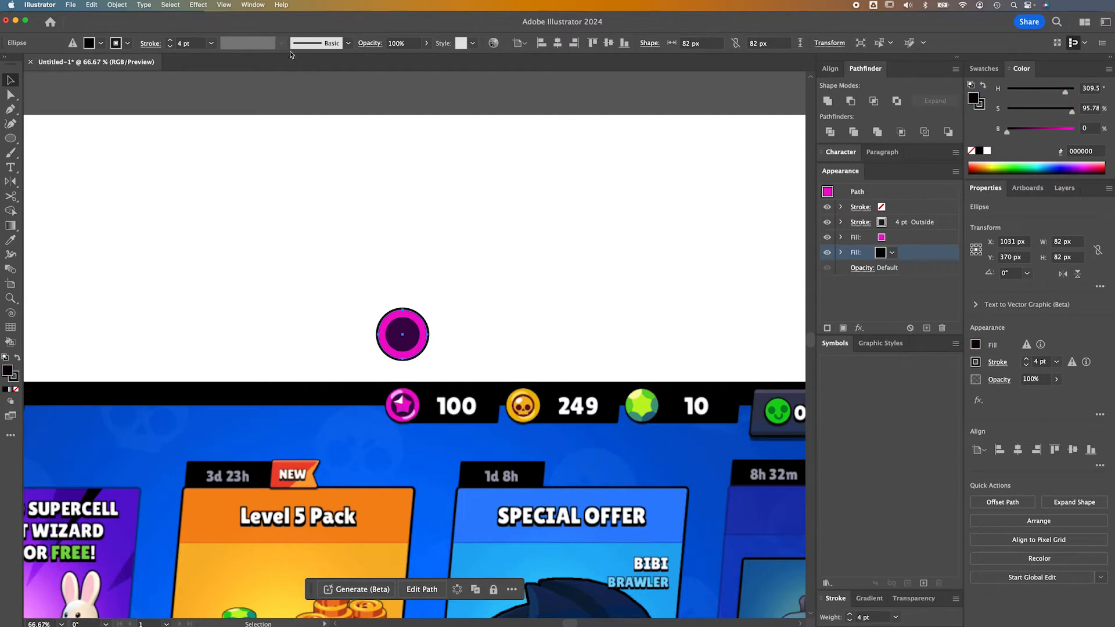
Apply a Transform effect to the outer circle's black fill with a vertical move of 8 px
left_click(199, 5)
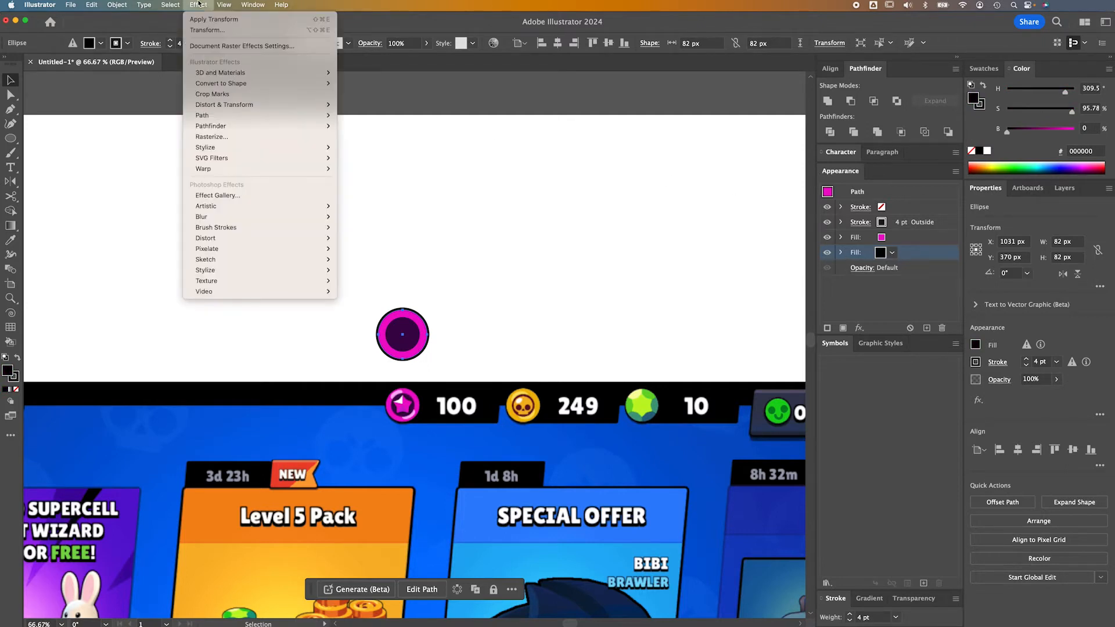
mouse_move(254, 105)
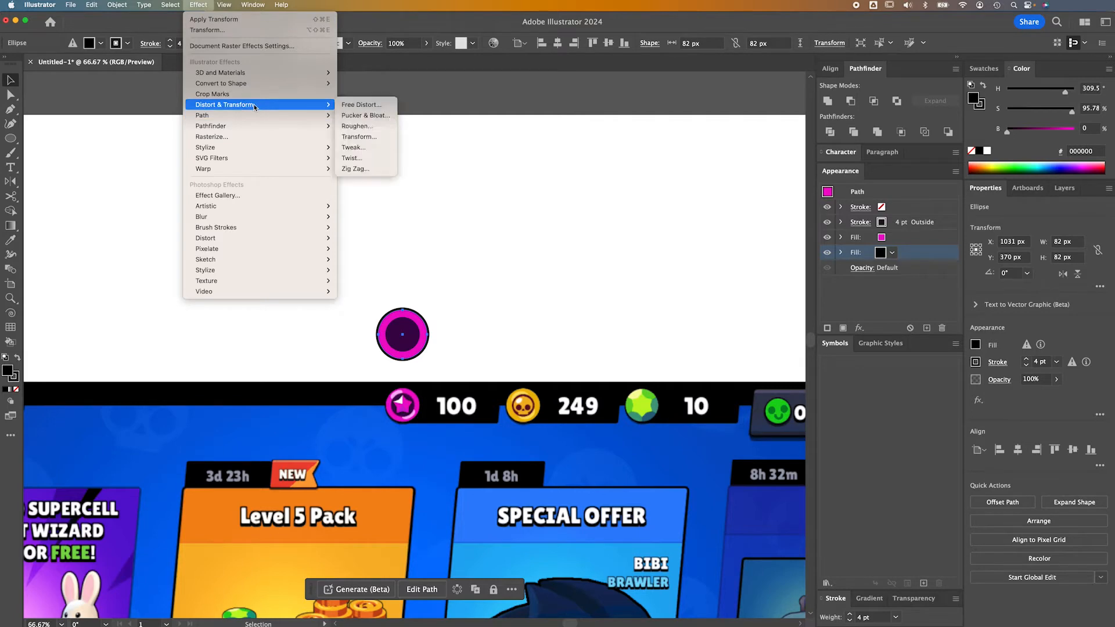
left_click(373, 138)
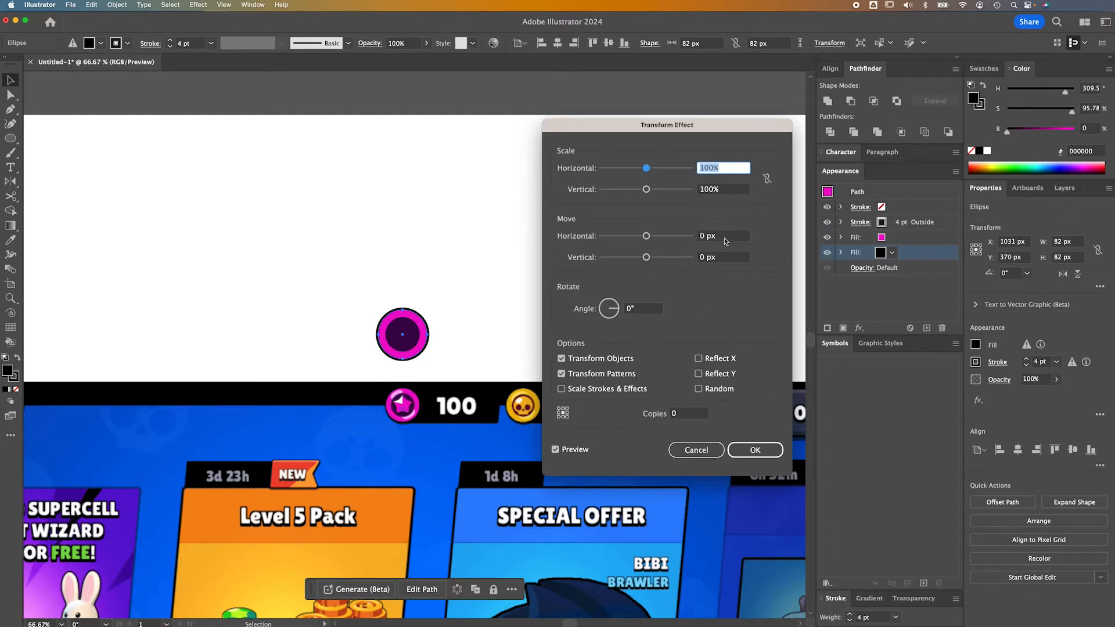
left_click(719, 256)
key("Up")
key("Up")
key("Up")
key("Up")
key("Up")
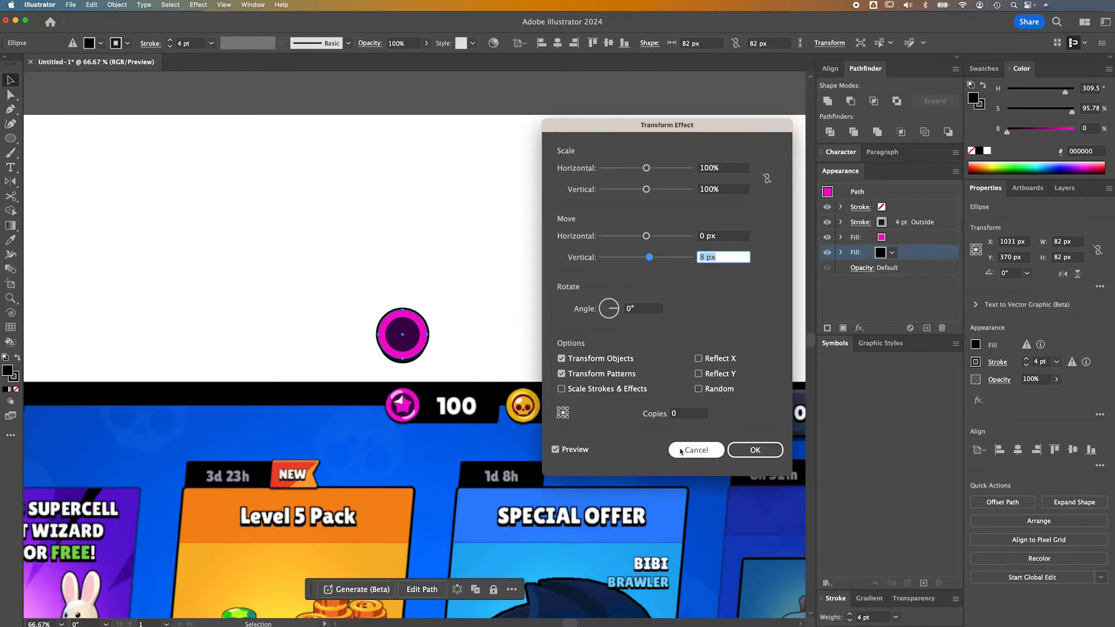
left_click(739, 454)
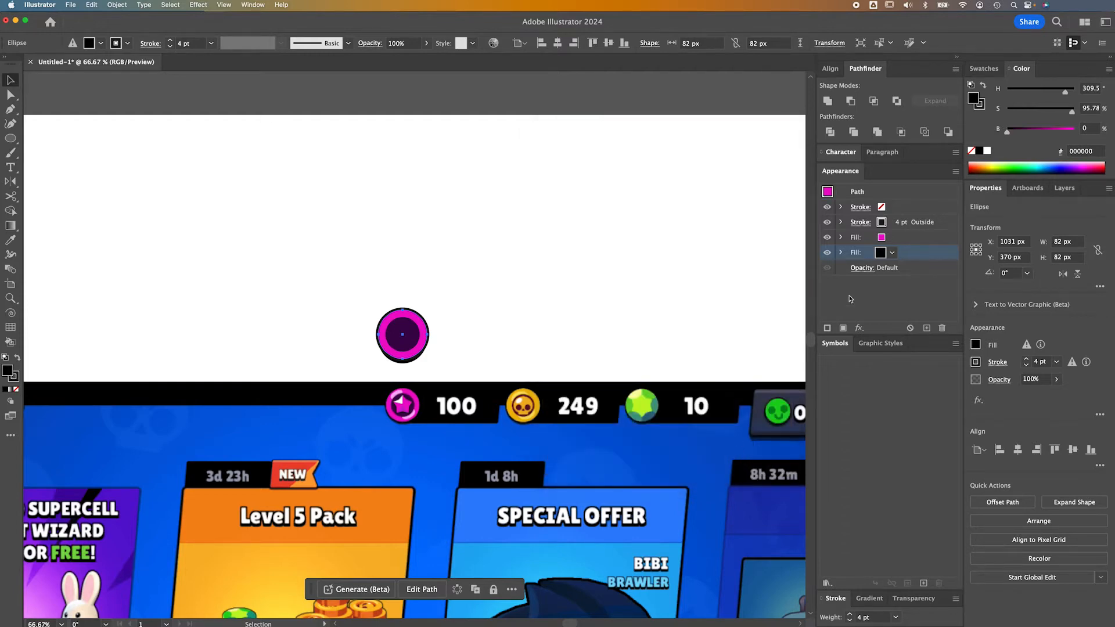
Edit the black fill's Transform effect to increase its horizontal scale slightly beyond 100%
left_click(841, 254)
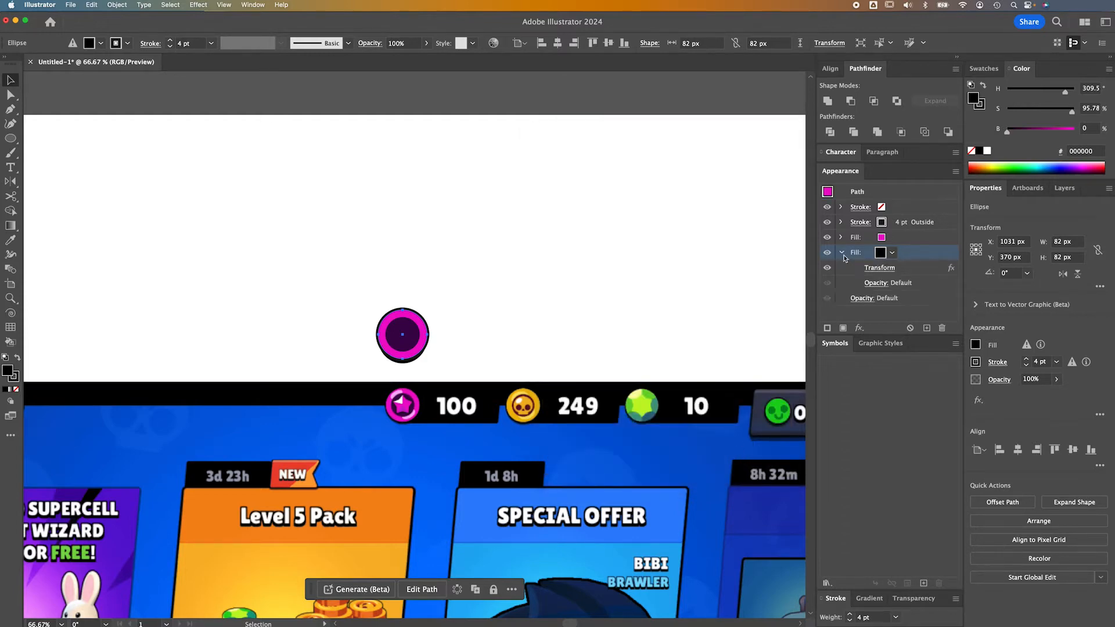
left_click(878, 268)
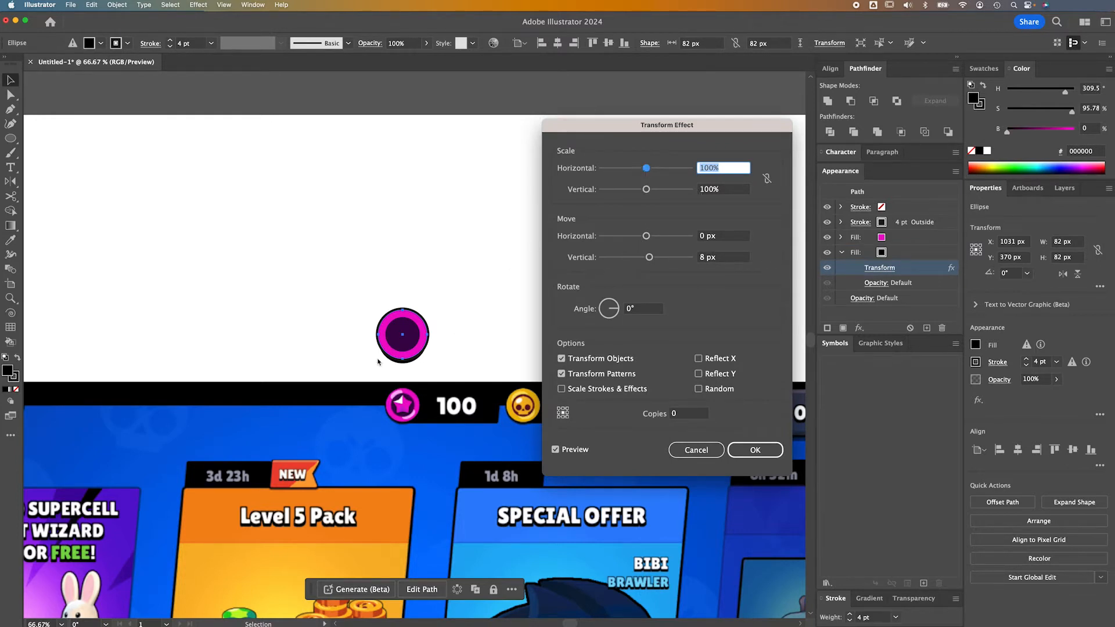
left_click(728, 168)
key("Up")
key("Up")
key("Up")
key("Up")
key("Up")
key("Up")
key("Down")
key("Down")
left_click(755, 452)
Select both the outer and inner circles and place a duplicate of the pair above and to the right of the original
left_click(540, 332)
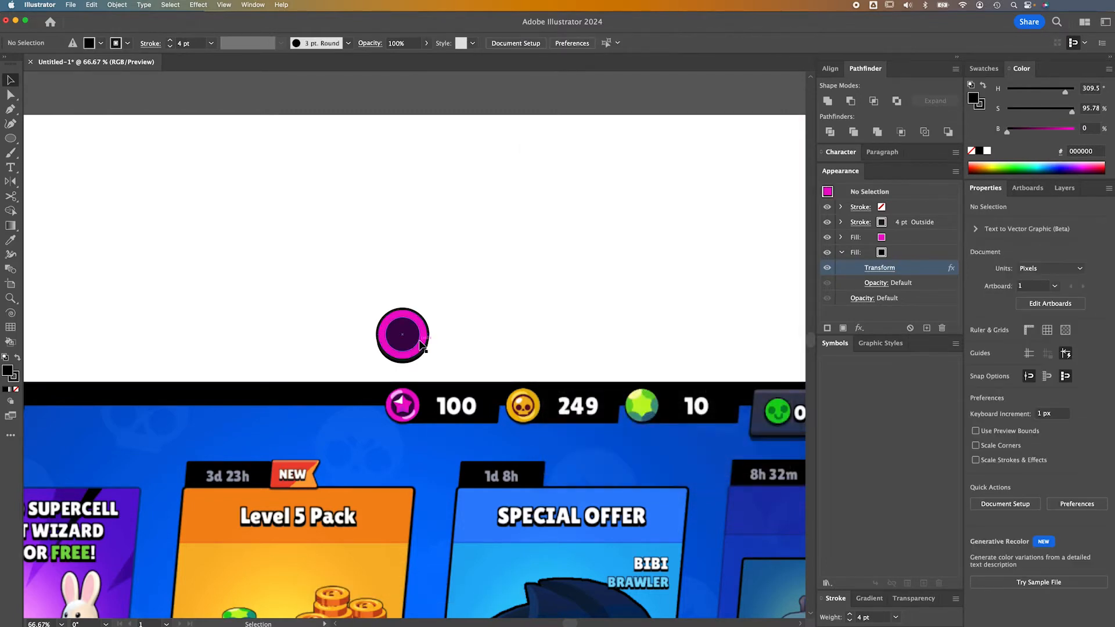
left_click(423, 346)
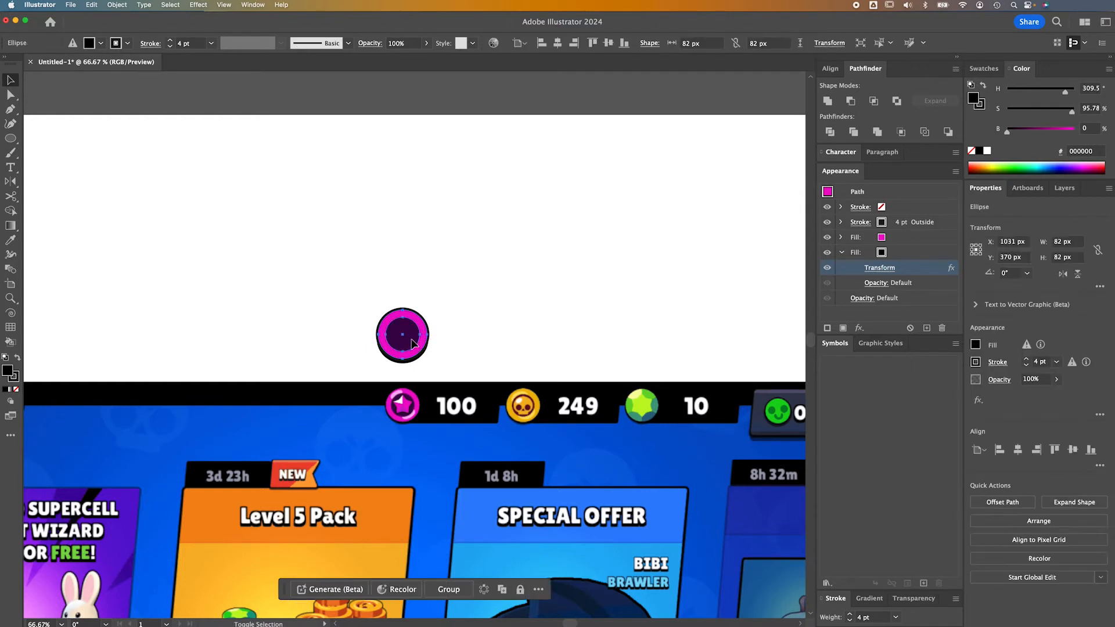
left_click_drag(422, 347, 482, 317)
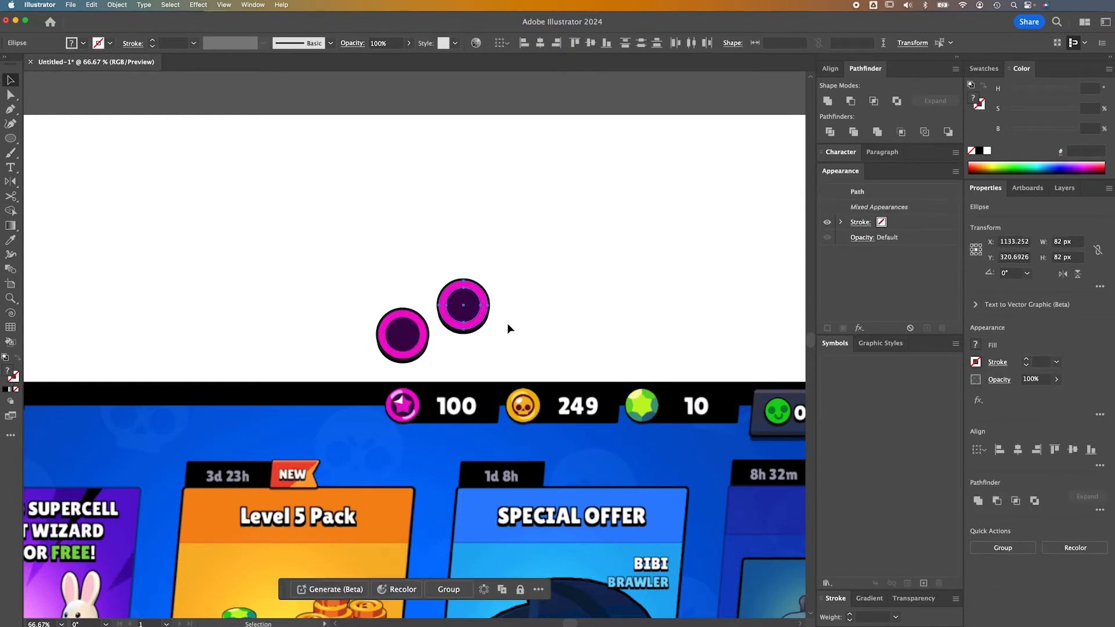
Remove the offset black fill and the 4 pt outside stroke from the duplicate's outer circle
left_click(591, 314)
key("a")
left_click(470, 335)
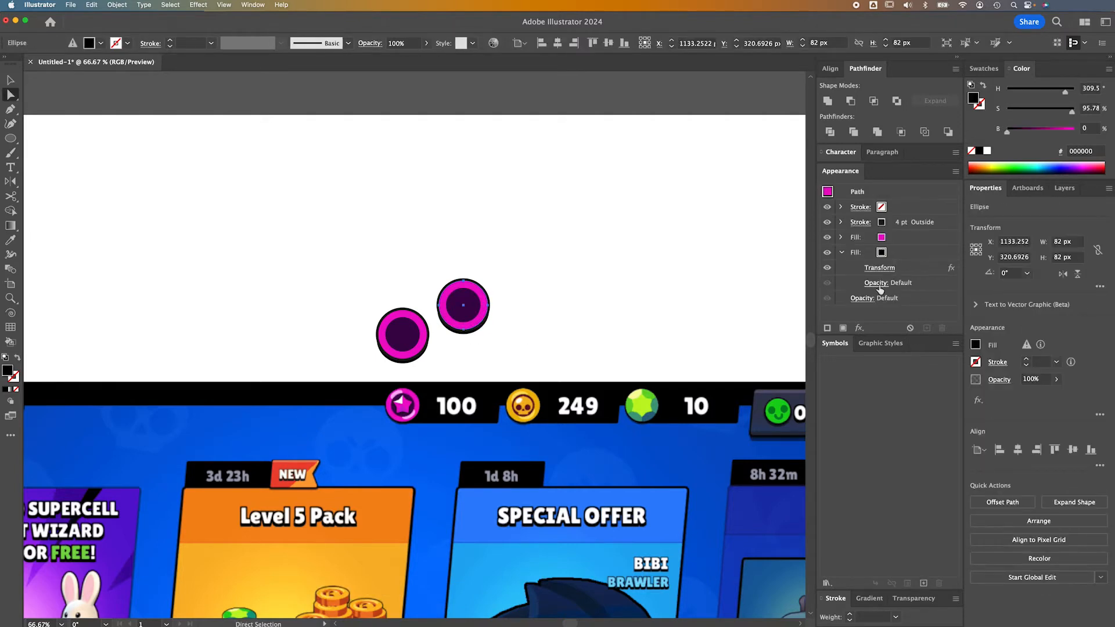
left_click(924, 252)
left_click(943, 329)
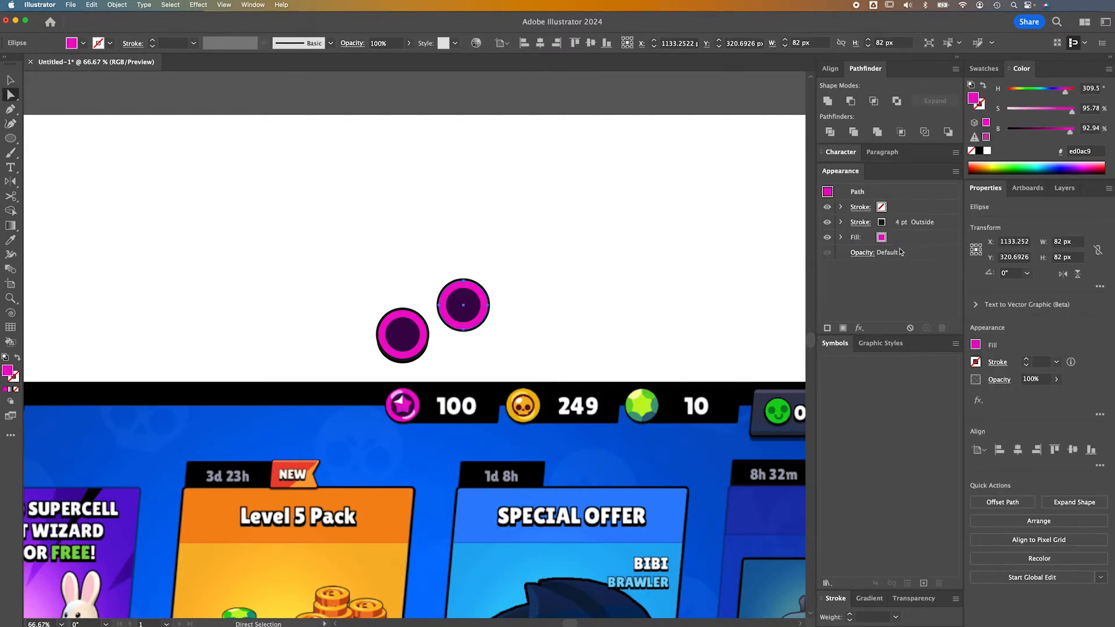
left_click(912, 238)
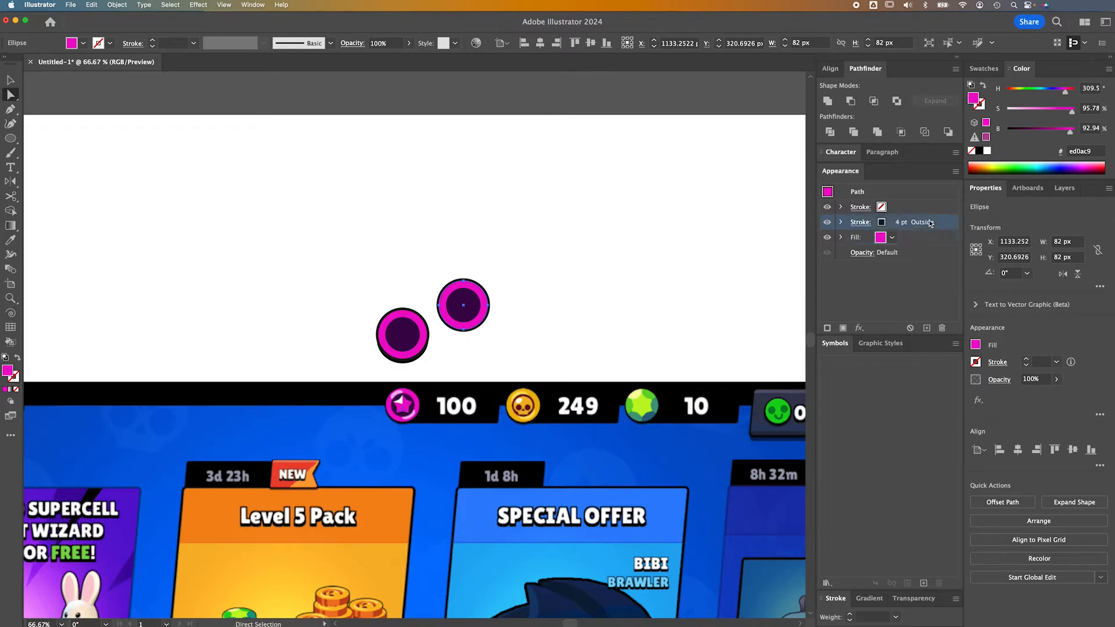
left_click(917, 224)
left_click(942, 328)
left_click(904, 207)
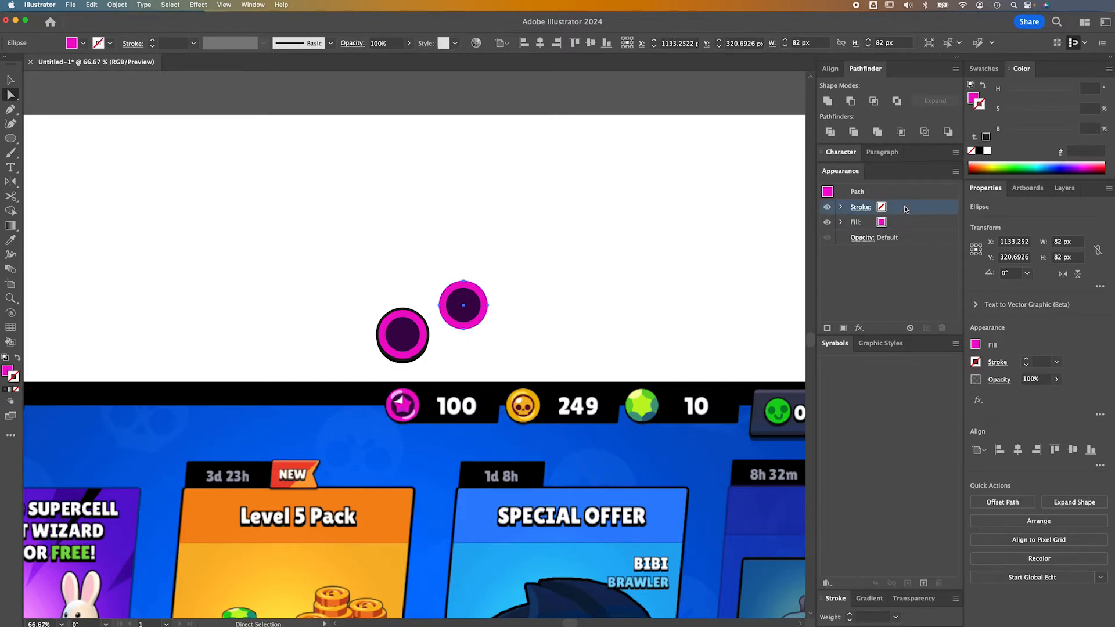
Subtract the duplicate's inner circle from its outer circle with Minus Front and move the resulting ring level with the original icon
left_click(470, 310)
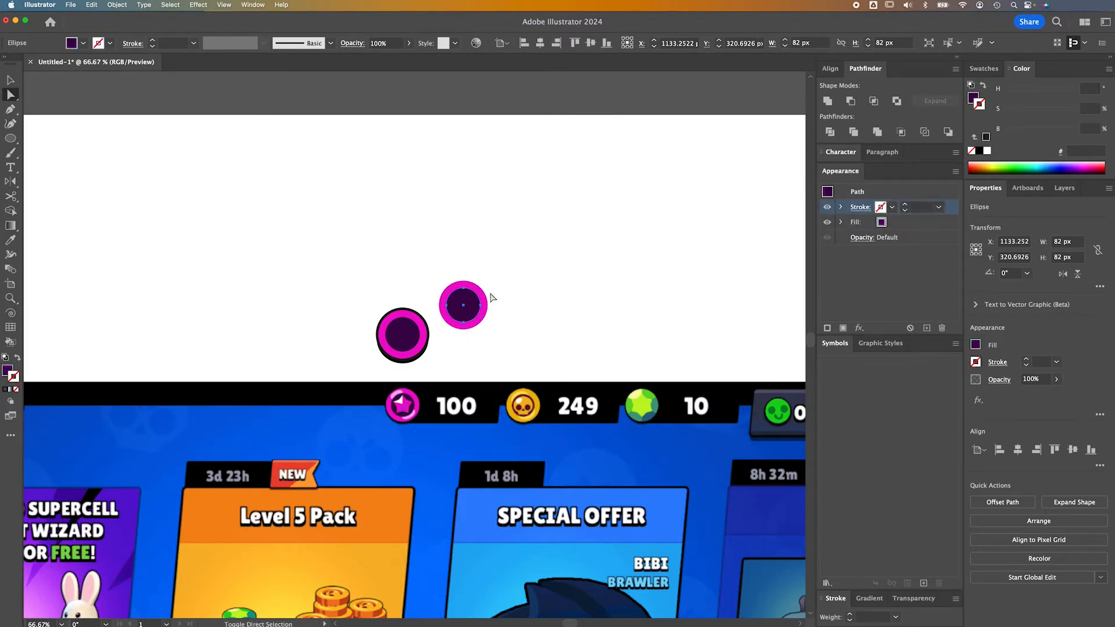
left_click(485, 302, "shift")
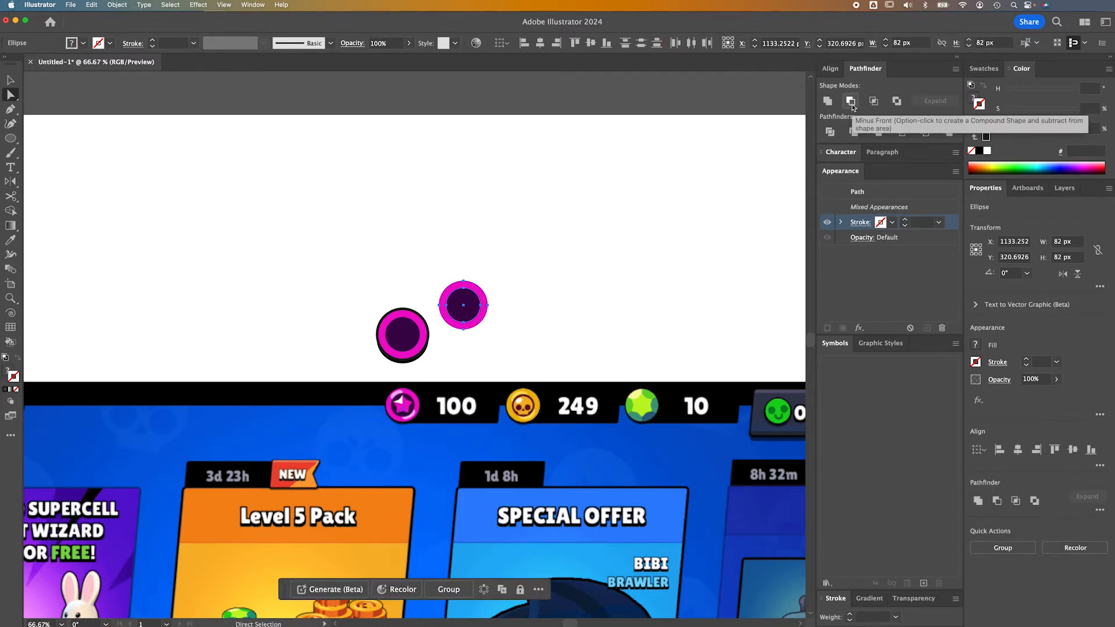
left_click(852, 103)
left_click(583, 304)
key("v")
left_click_drag(482, 323, 475, 353)
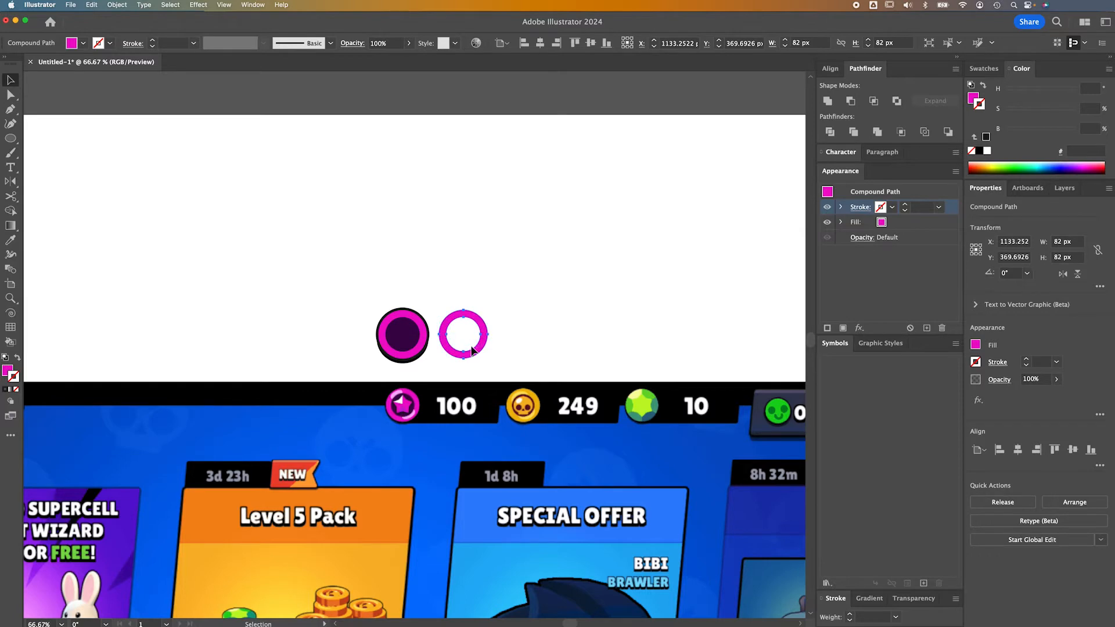
left_click(495, 316)
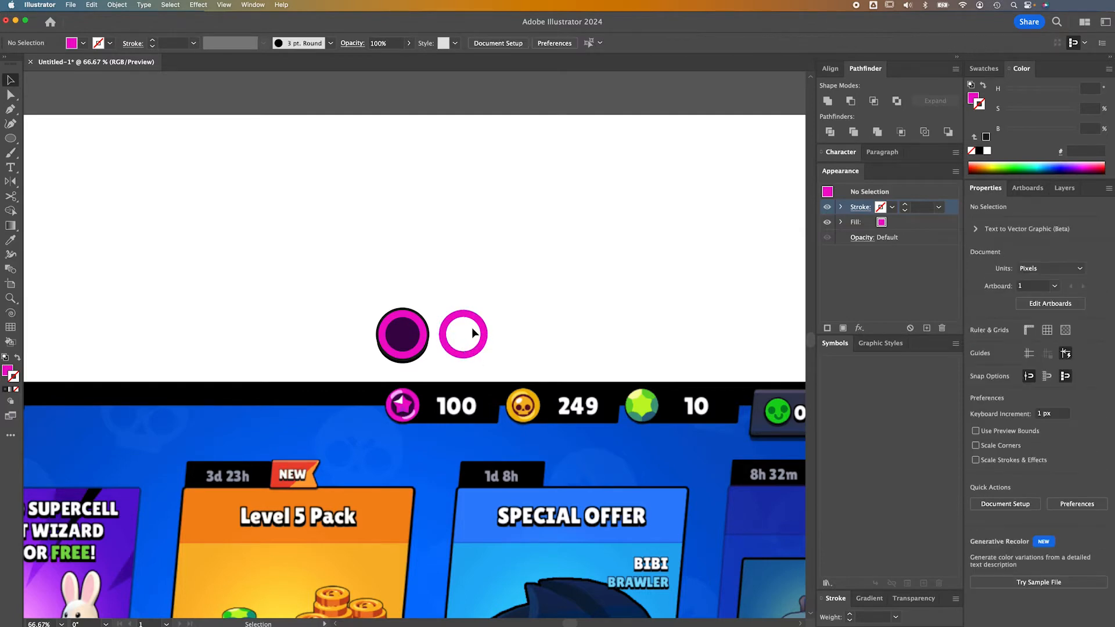
Set the Paintbrush stroke colour to white and paint a short curved highlight along the original icon's upper-left rim
scroll(414, 386, "up", 5)
scroll(413, 386, "up", 2)
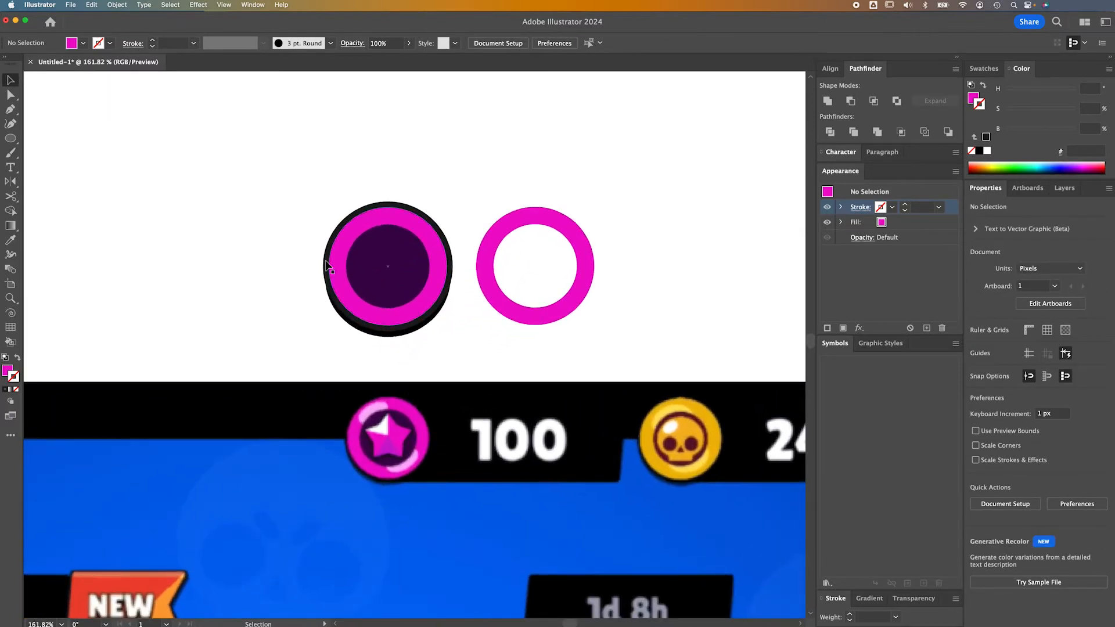
left_click(13, 153)
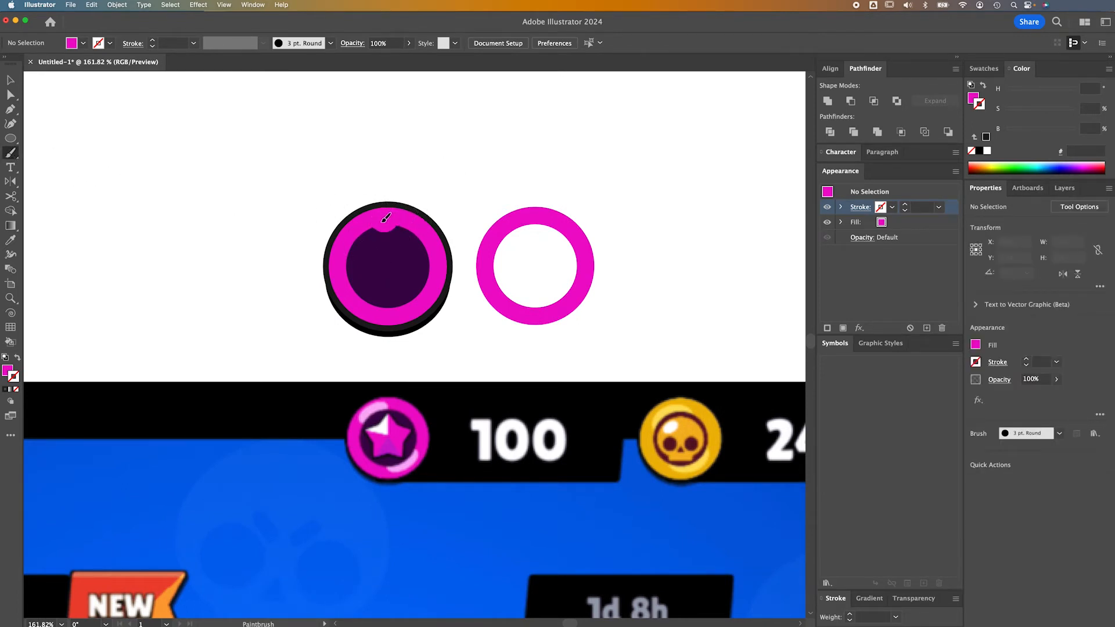
left_click_drag(347, 249, 350, 251)
key("super+z")
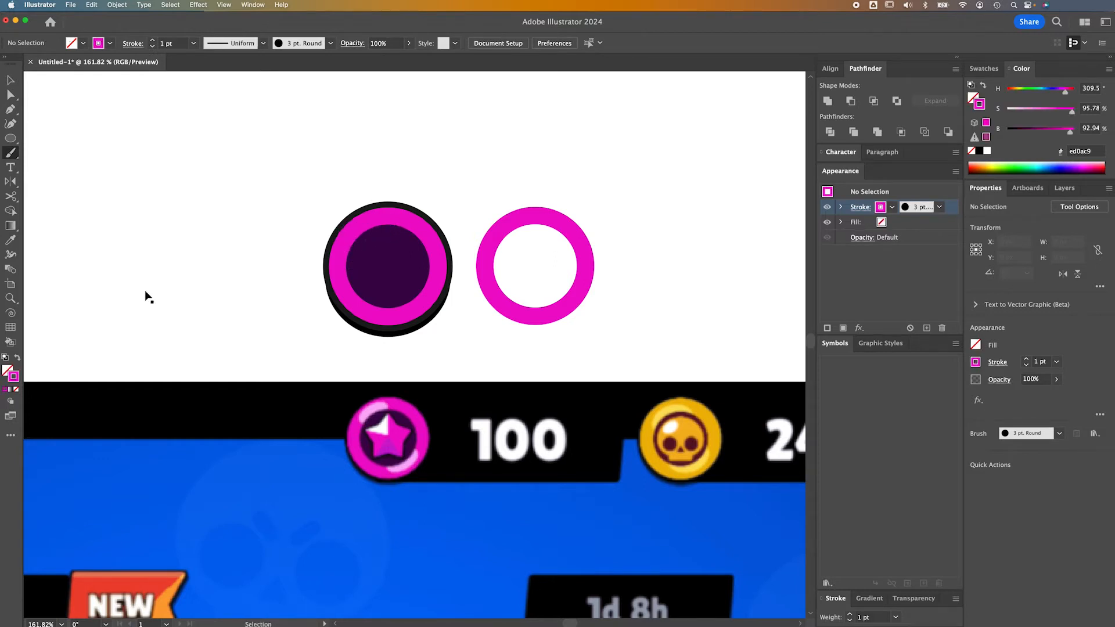
left_click(17, 358)
double_click(7, 370)
left_click_drag(621, 345, 579, 295)
key("Return")
mouse_move(395, 221)
left_mouse_down()
mouse_move(352, 238)
mouse_move(357, 248)
left_mouse_up()
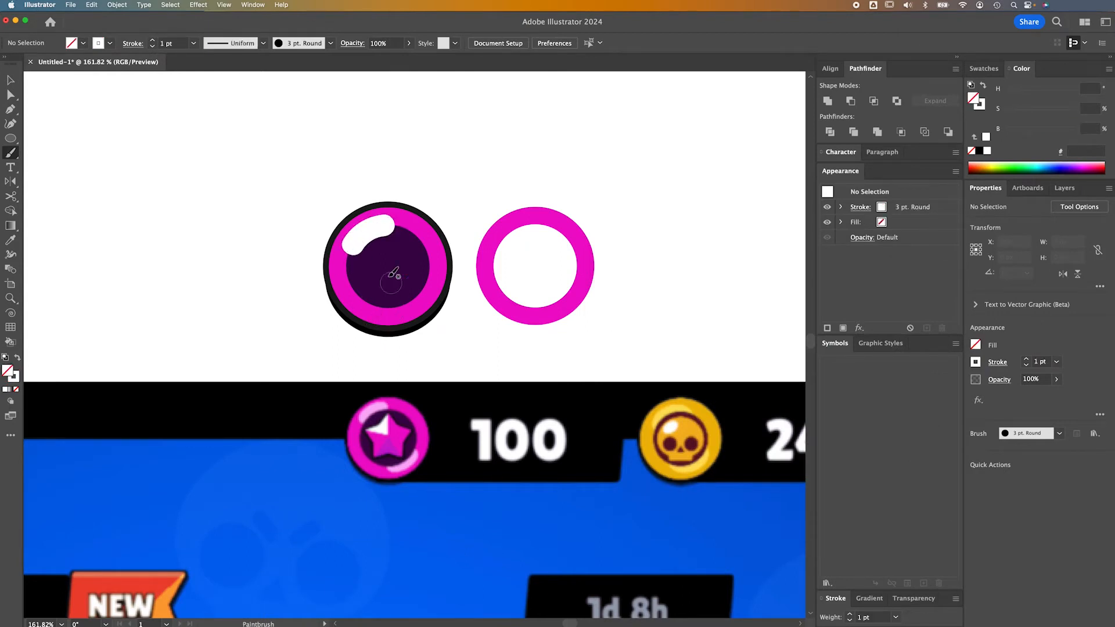
Convert the white highlight's brush stroke into a filled shape with Outline Stroke
key("v")
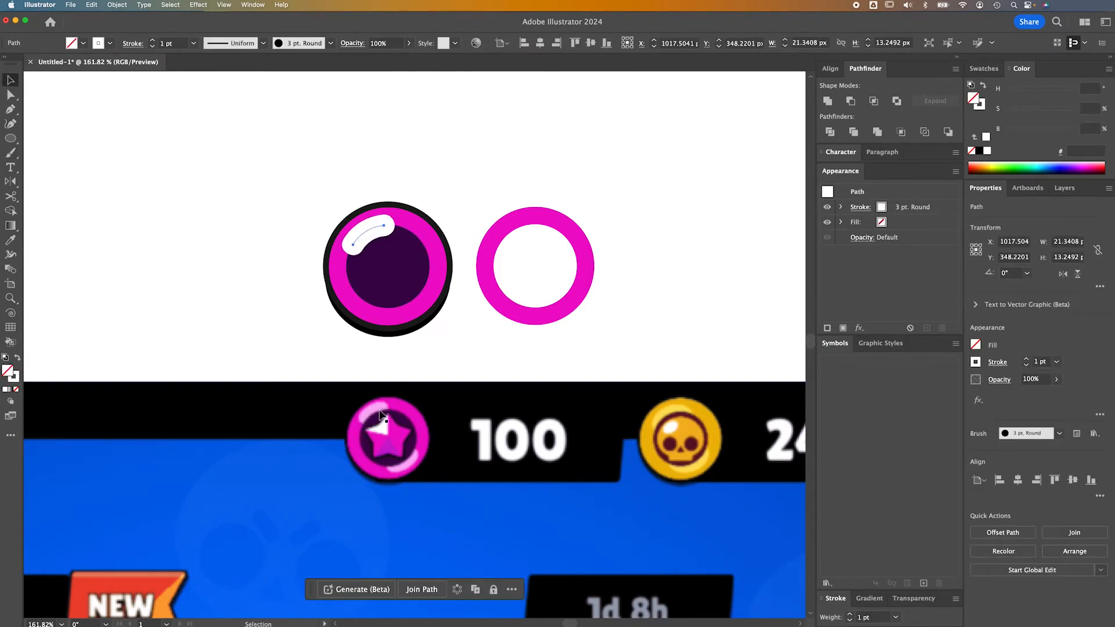
left_click(127, 4)
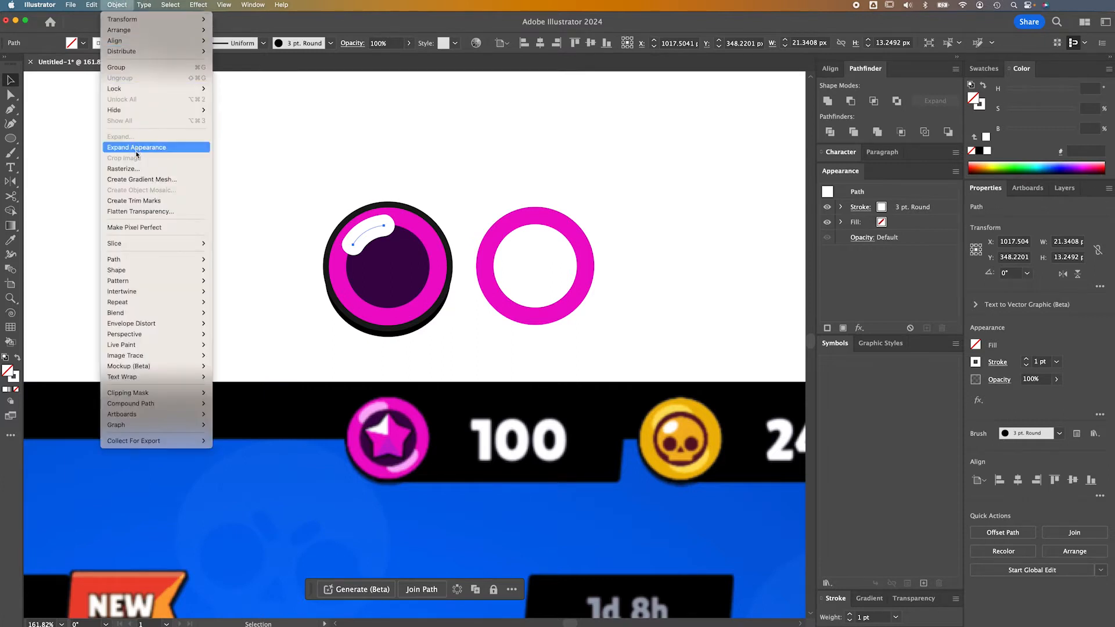
mouse_move(161, 260)
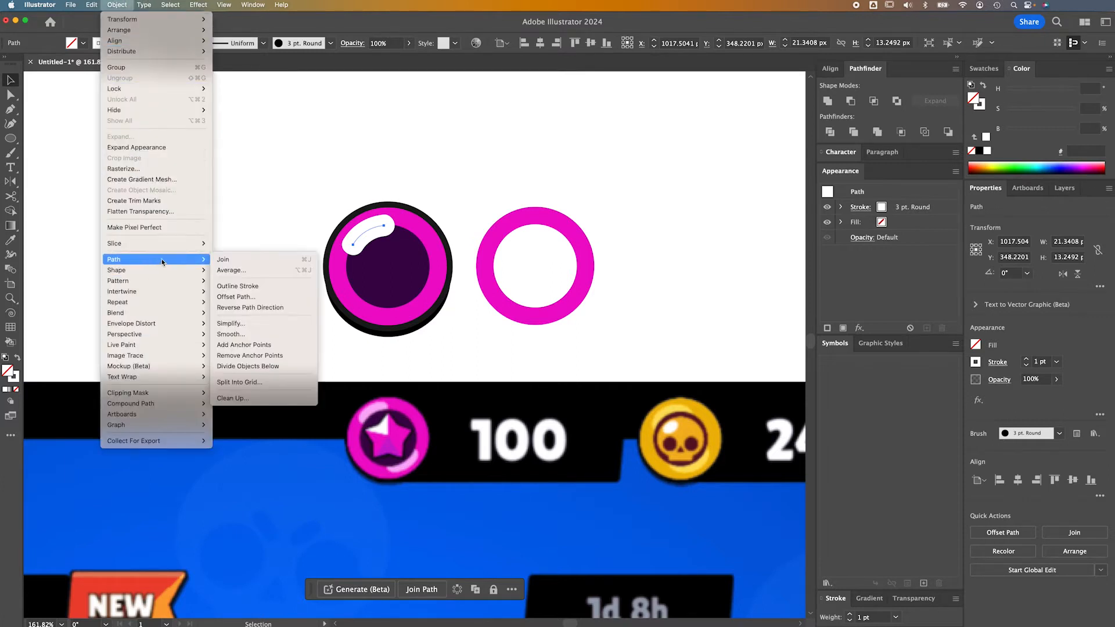
left_click(253, 288)
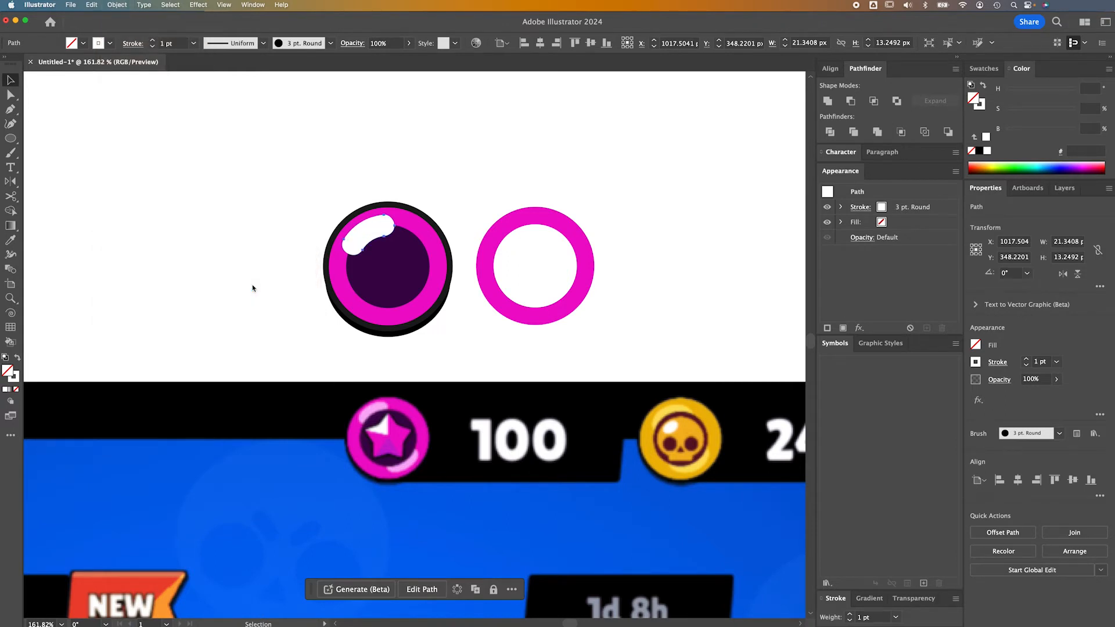
Nudge the anchor point at the highlight's lower-left end slightly inward and upward
key("a")
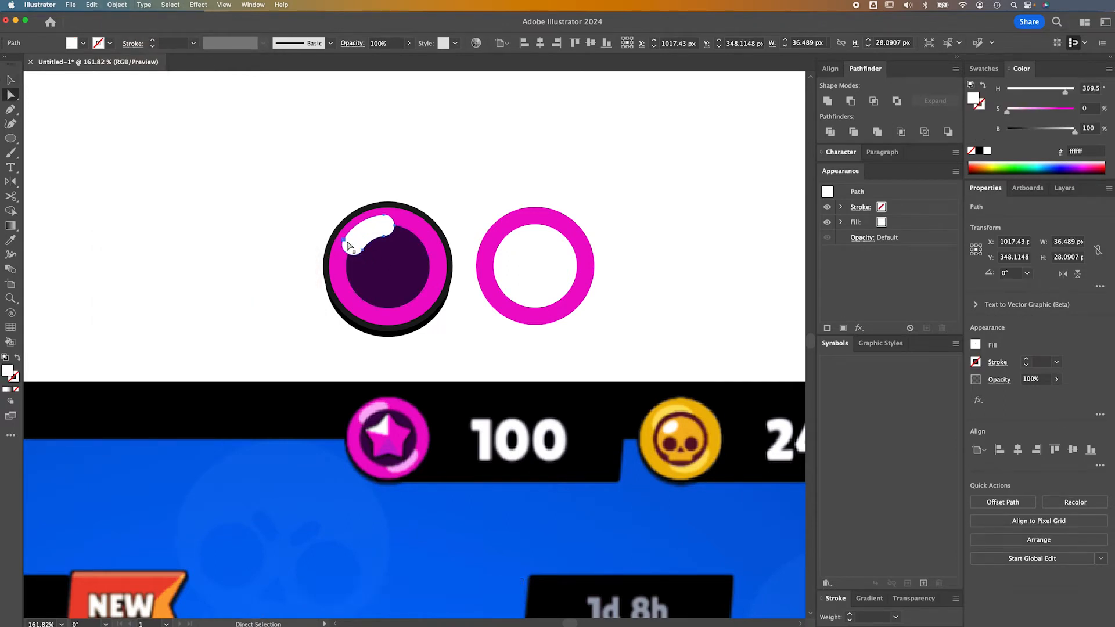
left_click(347, 244)
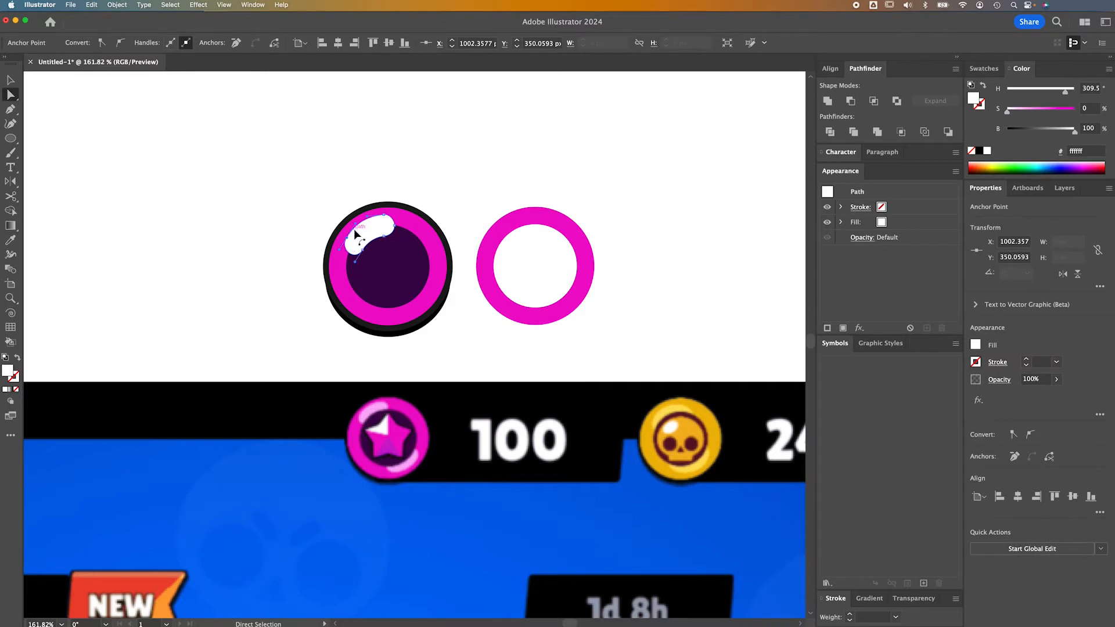
key("Up")
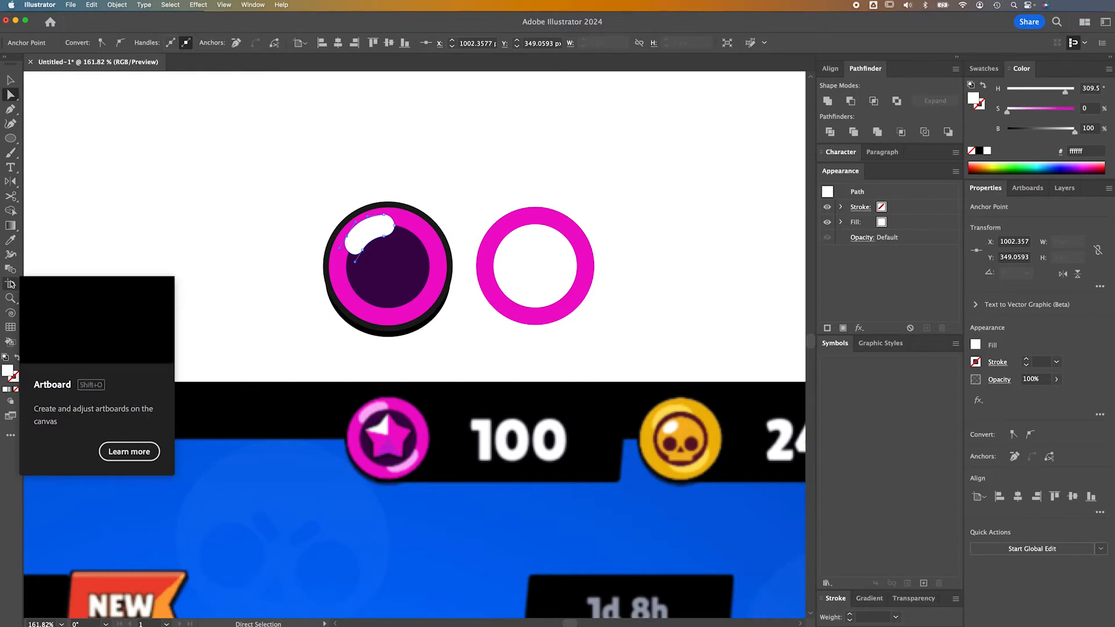
Try painting a white shape over the icon with the Blob Brush and undo the painting
left_click(11, 152)
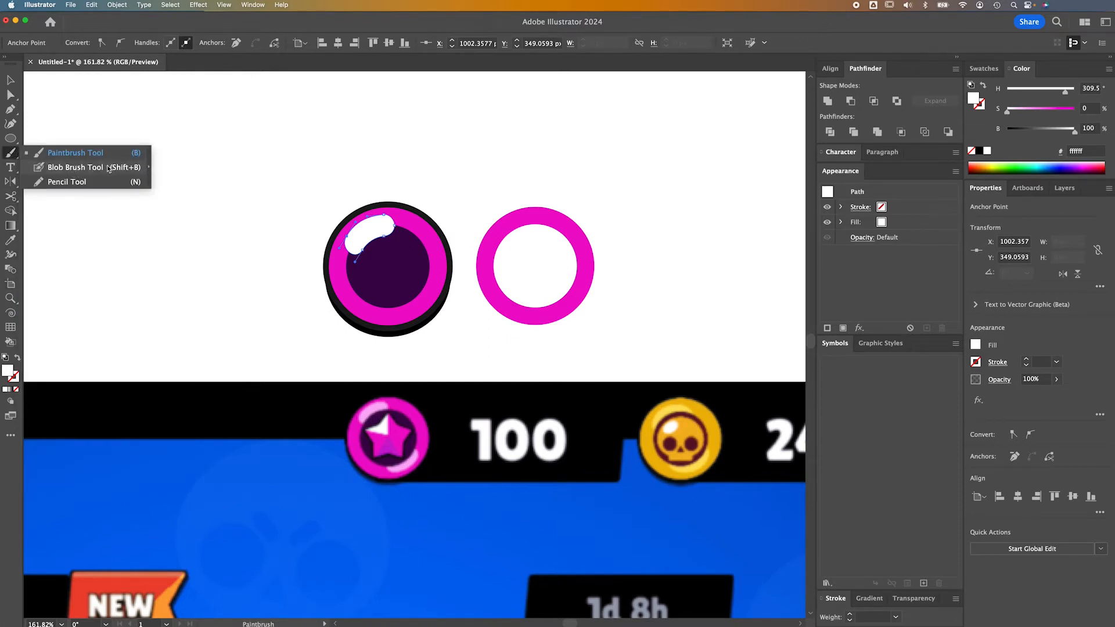
left_click(75, 167)
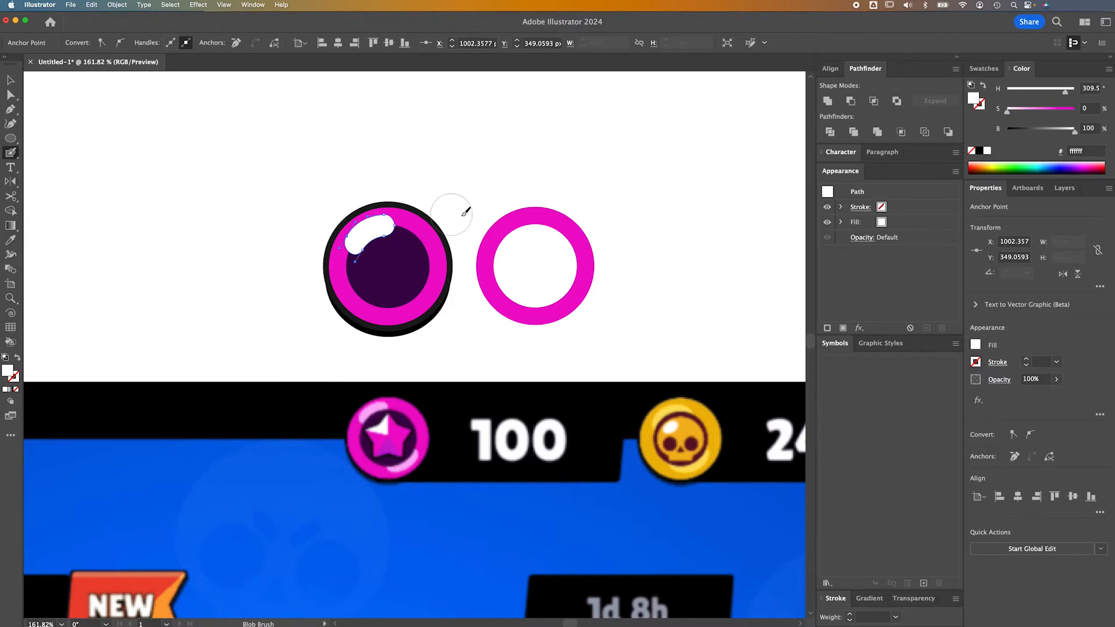
key("super+shift+a")
mouse_move(405, 245)
left_mouse_down()
mouse_move(379, 277)
mouse_move(405, 249)
mouse_move(420, 295)
mouse_move(394, 278)
mouse_move(406, 329)
mouse_move(400, 294)
left_mouse_up()
key("v")
left_click(409, 291)
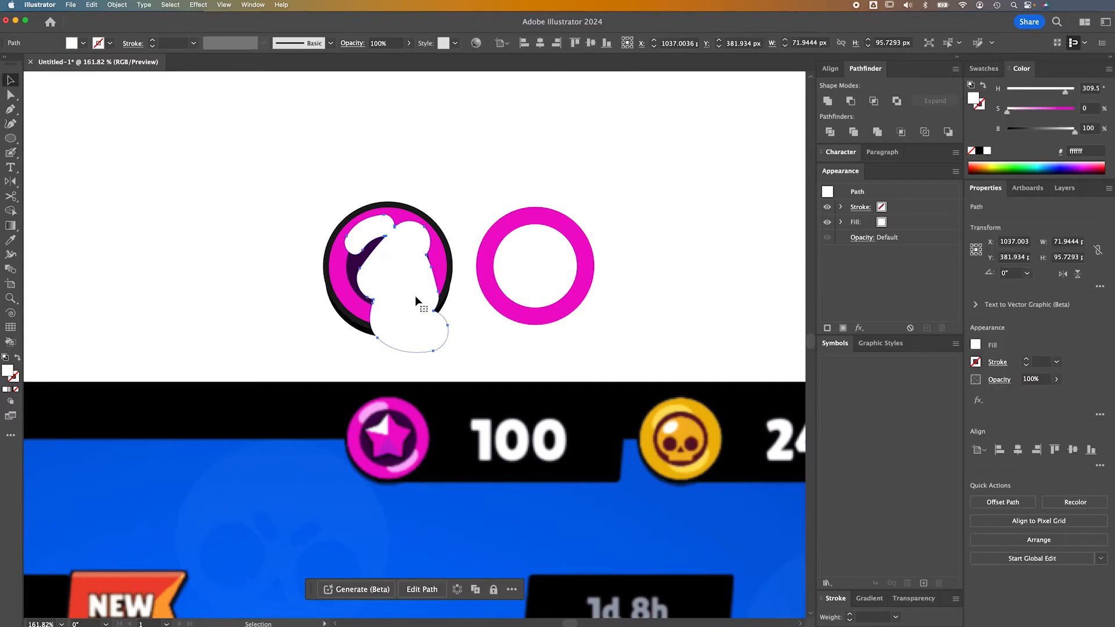
key("super+z")
key("super+z")
key("super+z")
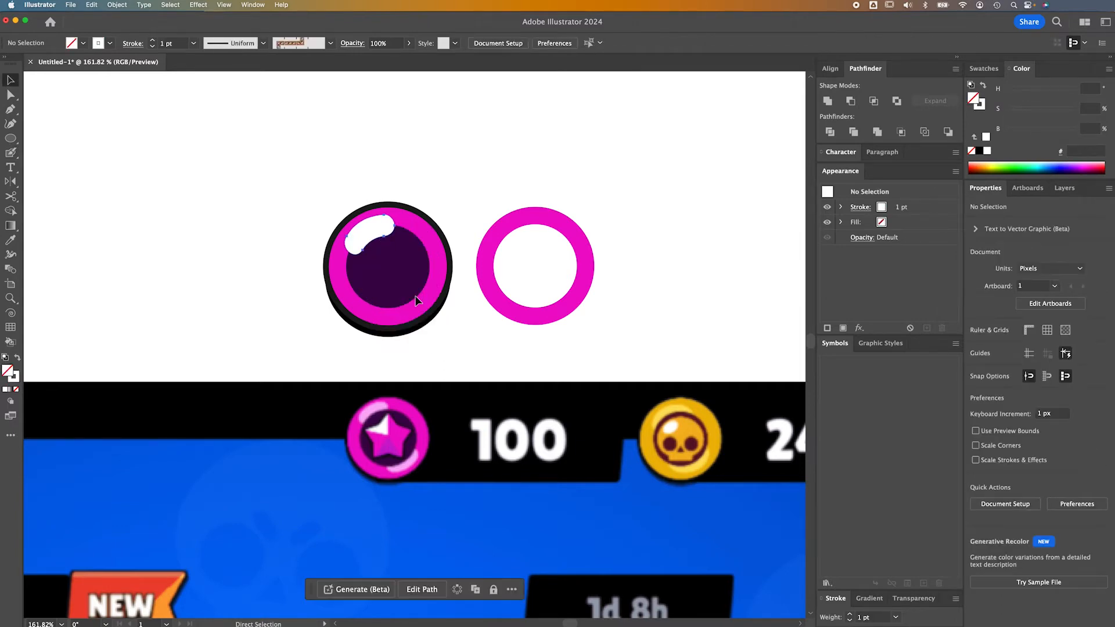
key("super+z")
key("super+z")
Set the white highlight's opacity to 70%
key("a")
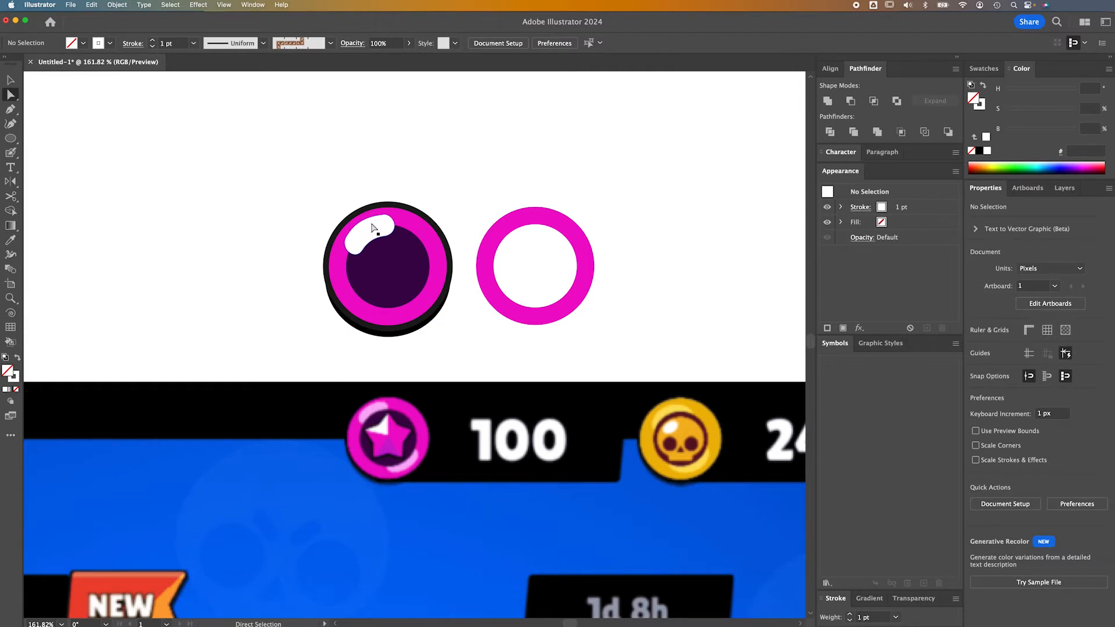
left_click(373, 232)
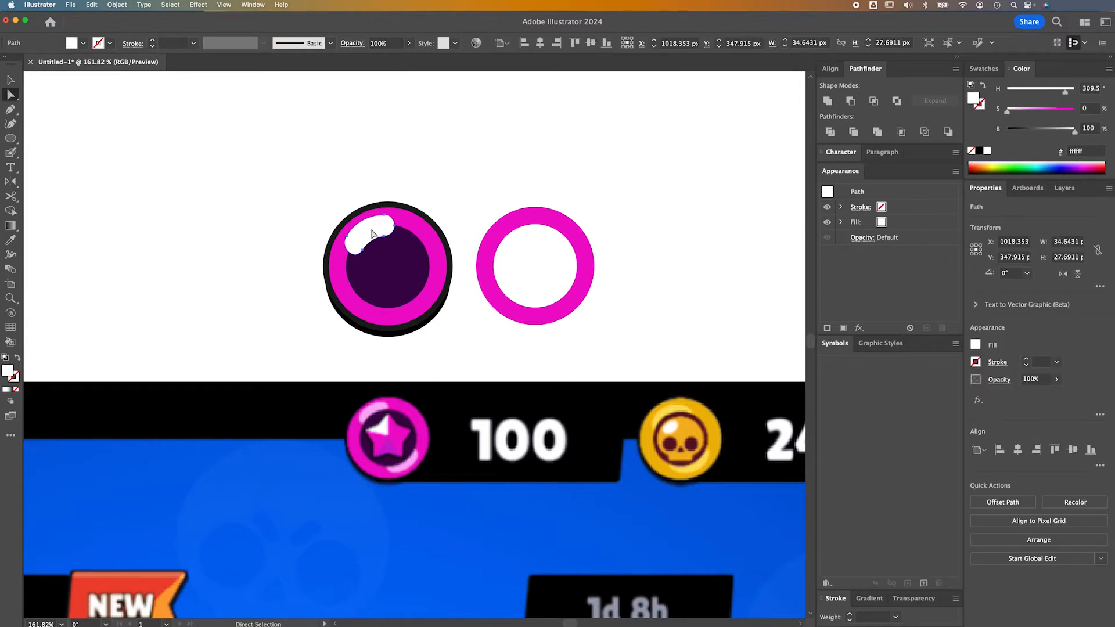
left_click(397, 44)
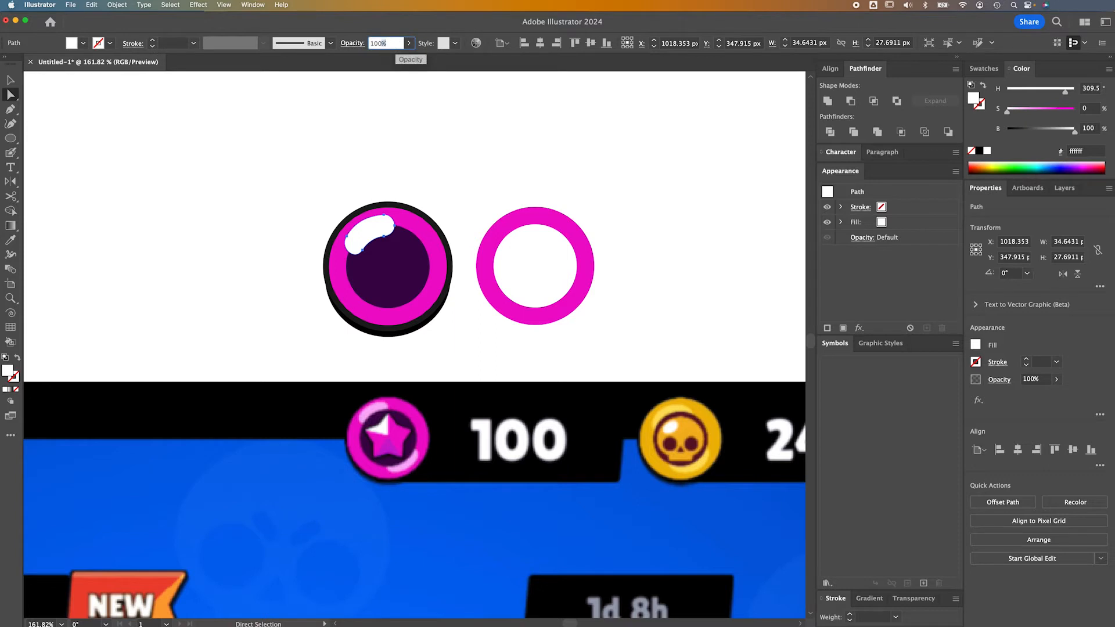
type("60")
key("Return")
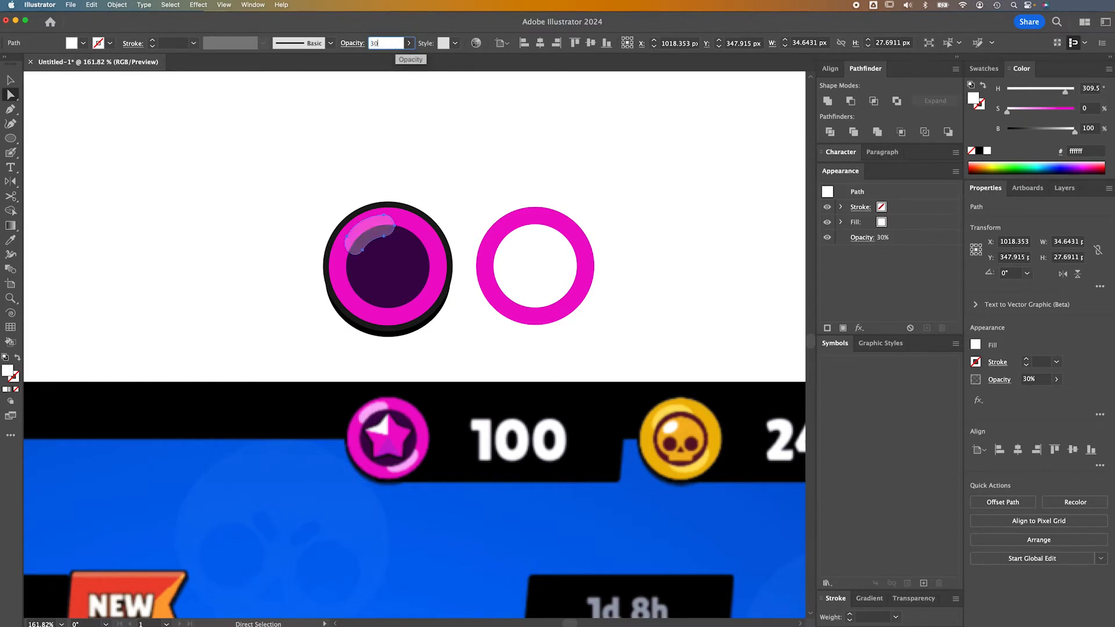
type("70")
key("Return")
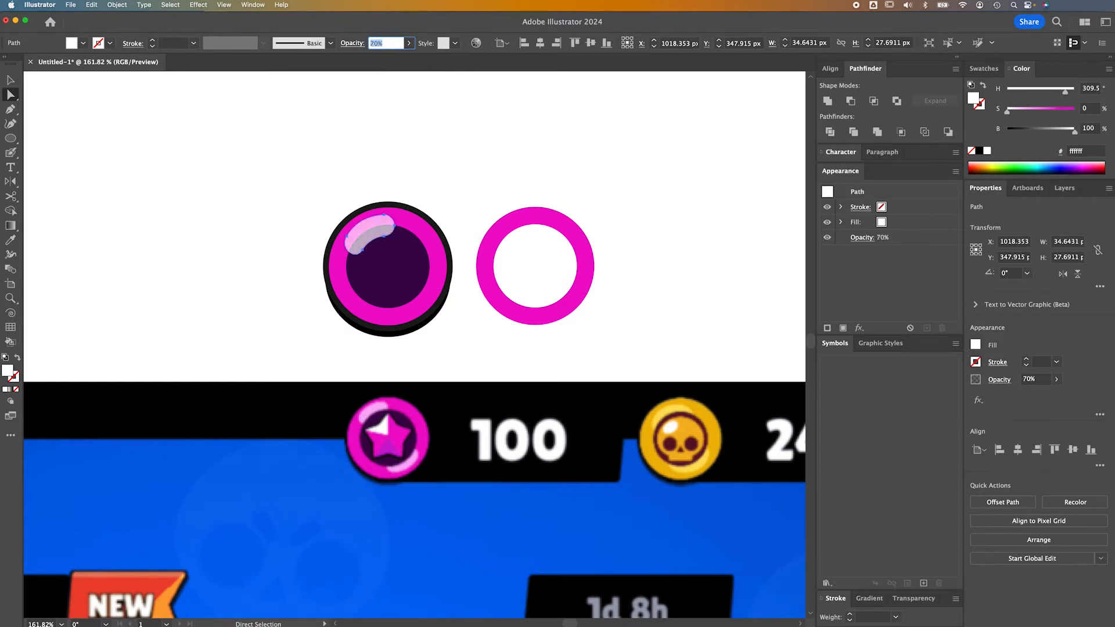
Duplicate the highlight, rotate the copy 180° and place it along the icon's lower-right rim
left_click(7, 79)
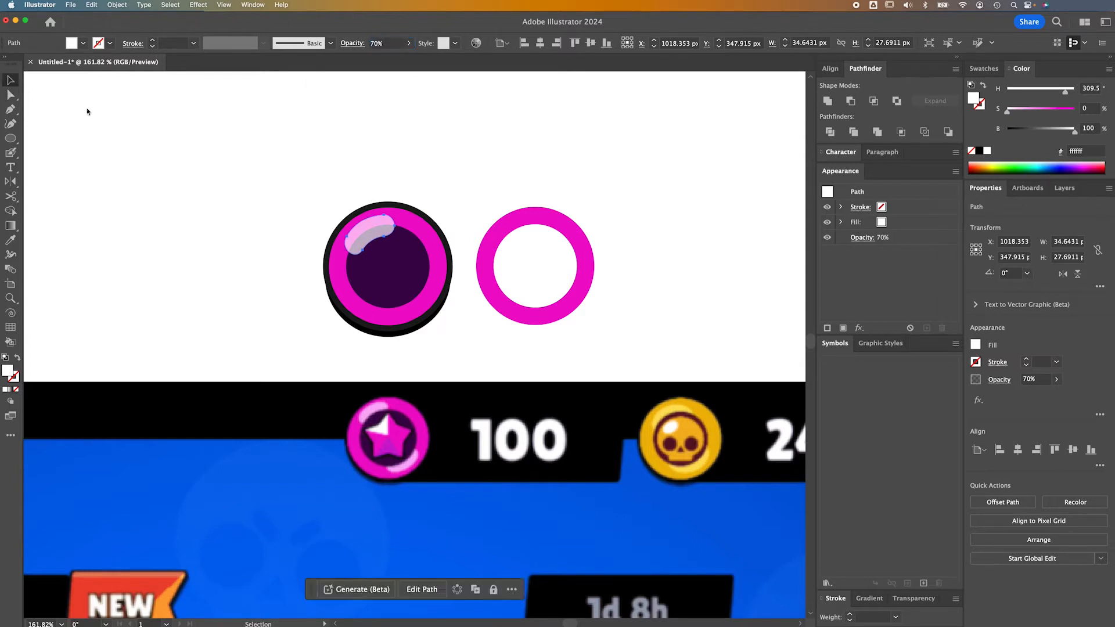
key("a")
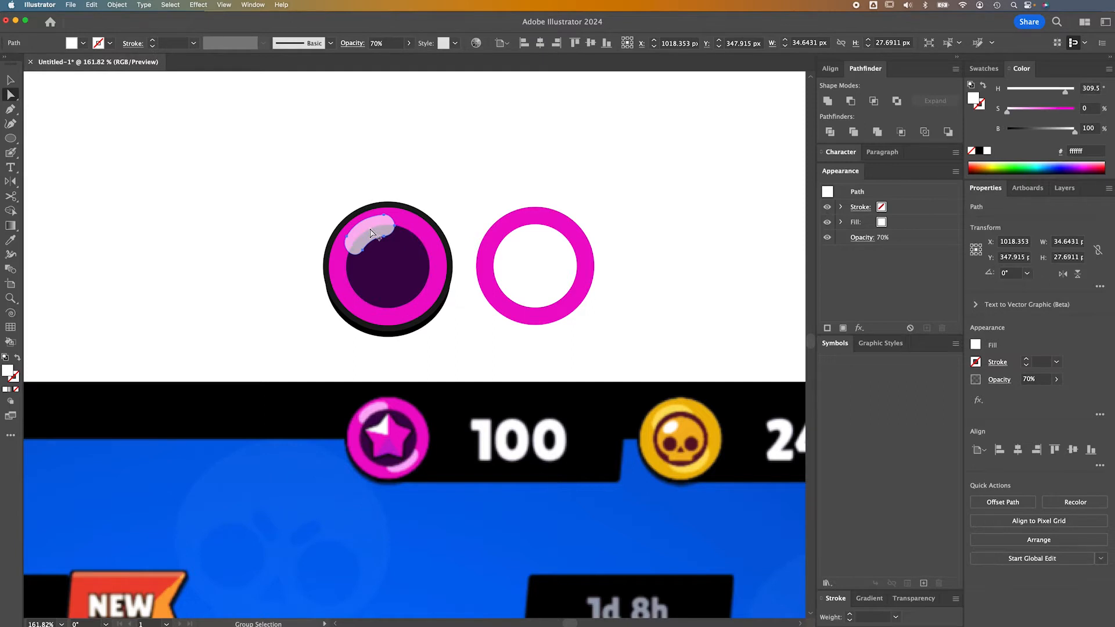
left_click_drag(370, 233, 408, 277)
key("e")
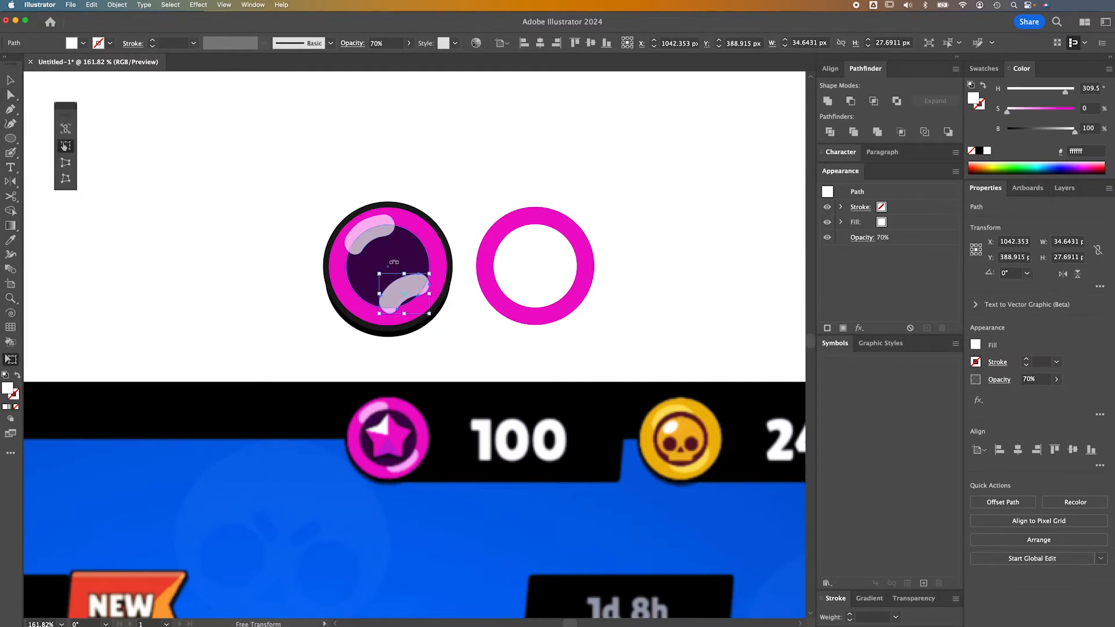
key("a")
left_click_drag(408, 305, 410, 309)
key("Left")
key("Right")
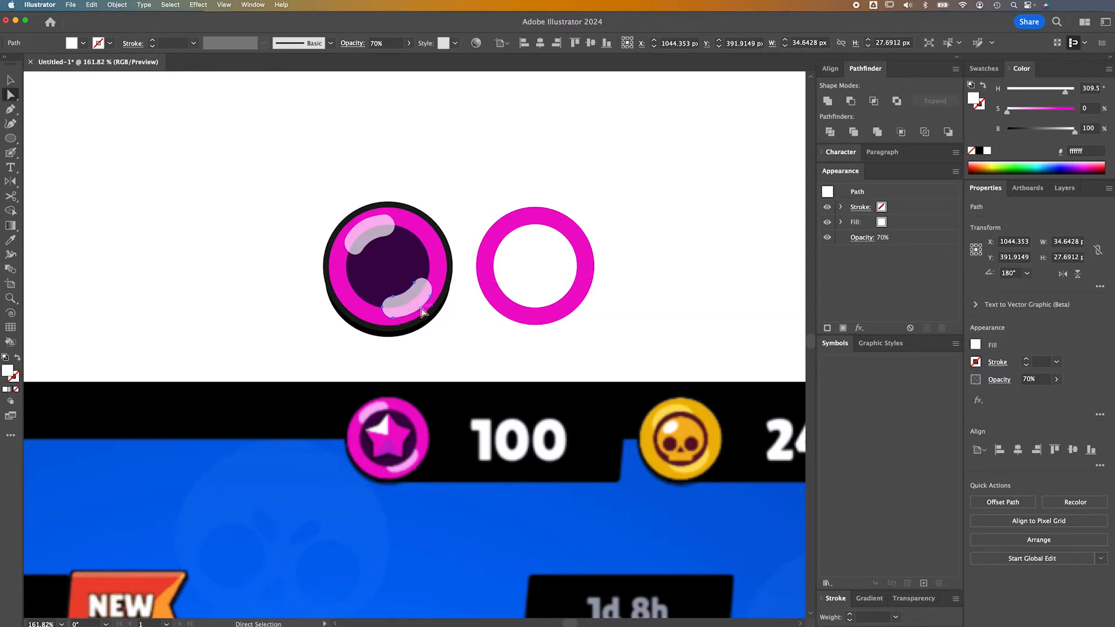
Nudge the lower-right highlight's right-end anchor inward and shift its lower-edge anchor and handle to smooth the outer curve
left_click(431, 297)
key("Left")
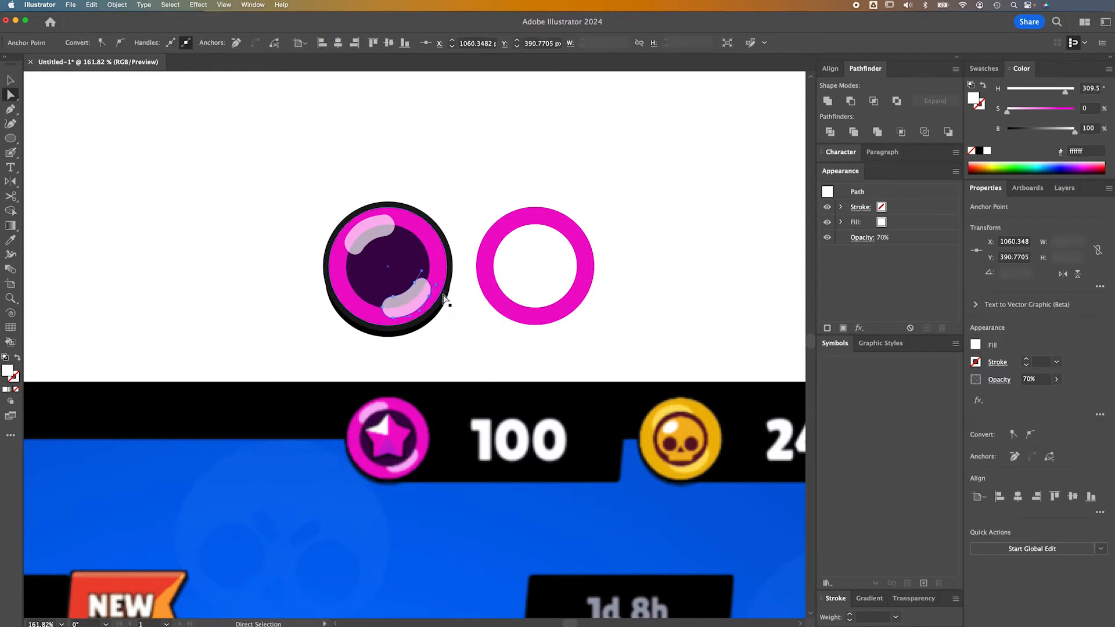
left_click(402, 323)
key("p")
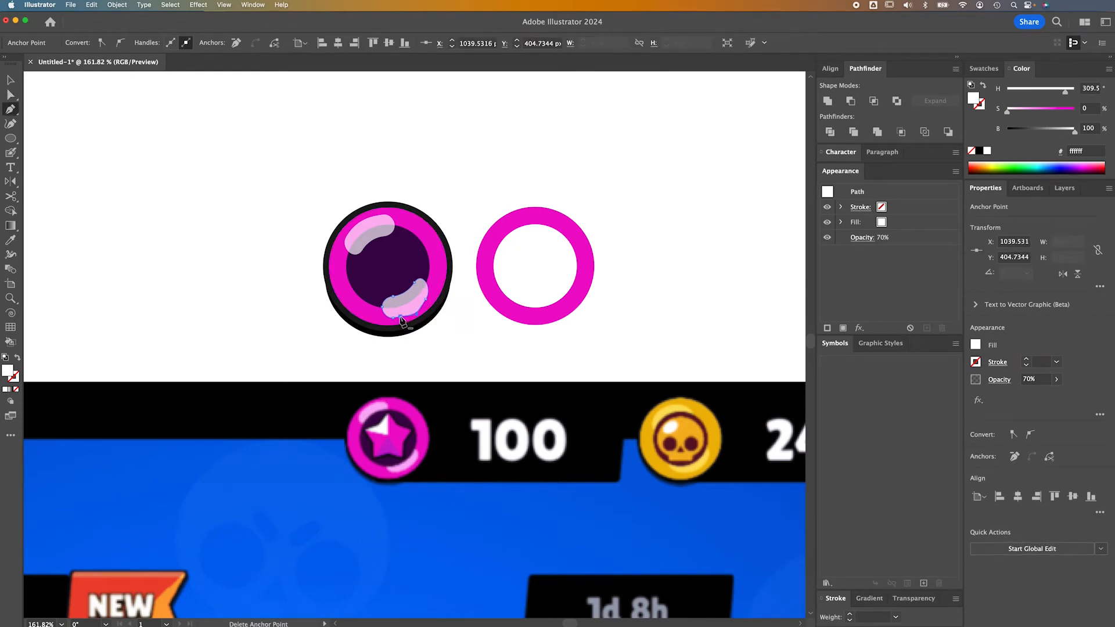
left_click(400, 317)
key("a")
left_click_drag(414, 314, 394, 320)
scroll(391, 322, "up", 6)
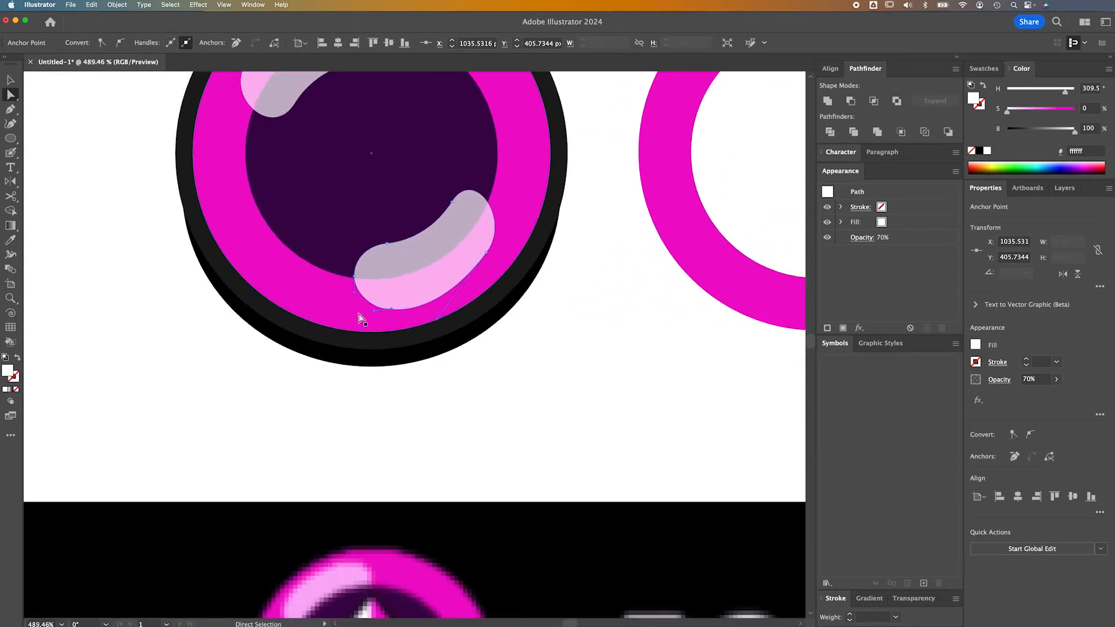
left_click_drag(373, 310, 446, 324)
scroll(438, 314, "up", 3)
Adjust the anchors and handles at the upper-left highlight's right end to round that end
key("v")
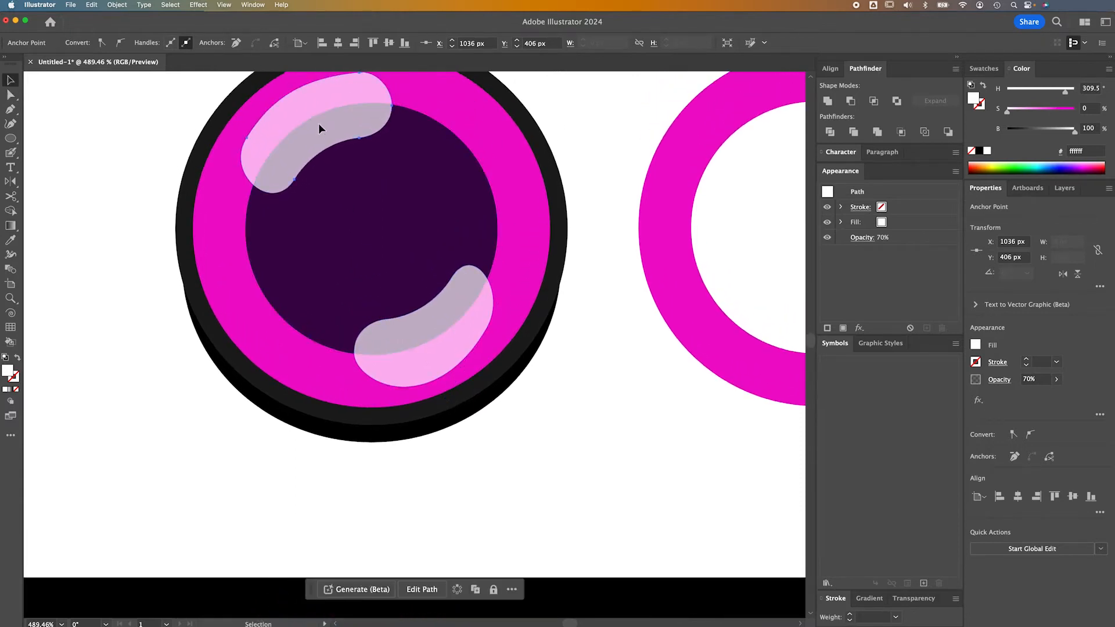
key("a")
scroll(367, 96, "up", 1)
left_click(360, 78)
left_click_drag(368, 133, 394, 249)
left_click_drag(336, 198, 338, 196)
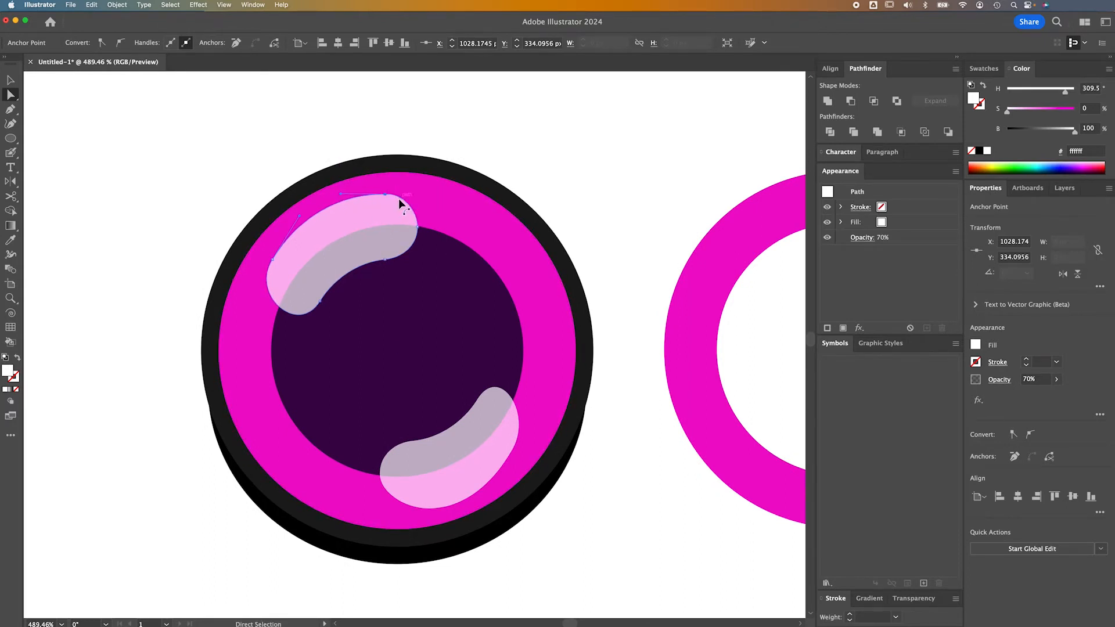
left_click(417, 227)
left_click_drag(402, 192, 407, 195)
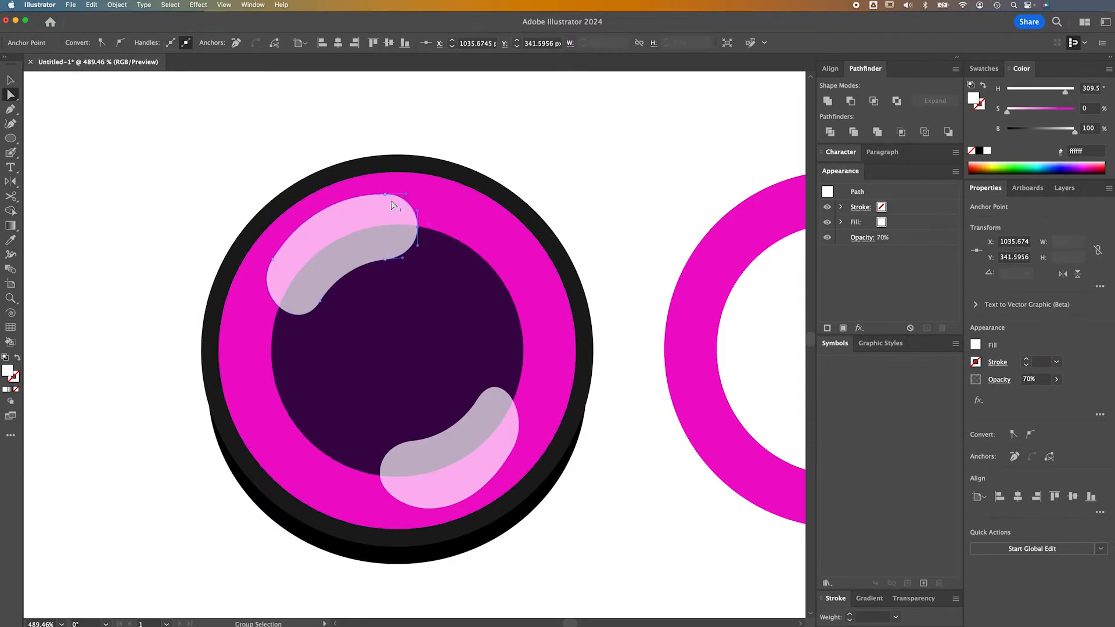
Adjust the handle at the upper-left highlight's lower-left outer anchor to refine the curve of that end
left_click(272, 259)
left_click_drag(250, 294, 254, 302)
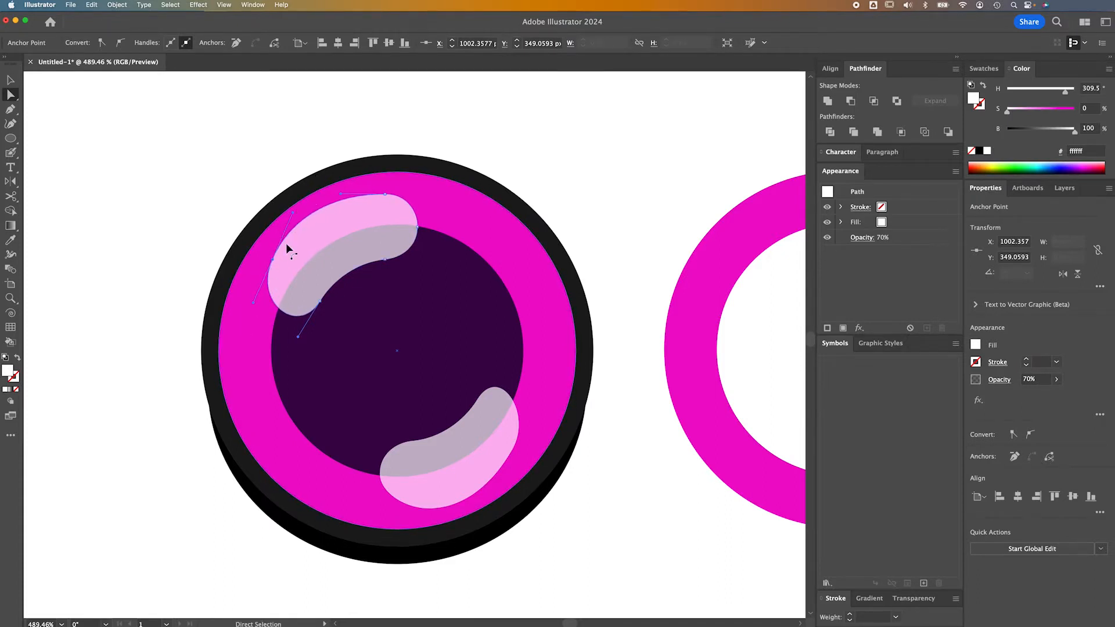
left_click_drag(253, 303, 254, 302)
key("v")
left_click(246, 181)
key("super+minus")
key("super+minus")
key("super+minus")
left_click_drag(442, 310, 402, 269)
left_click(378, 190)
key("Delete")
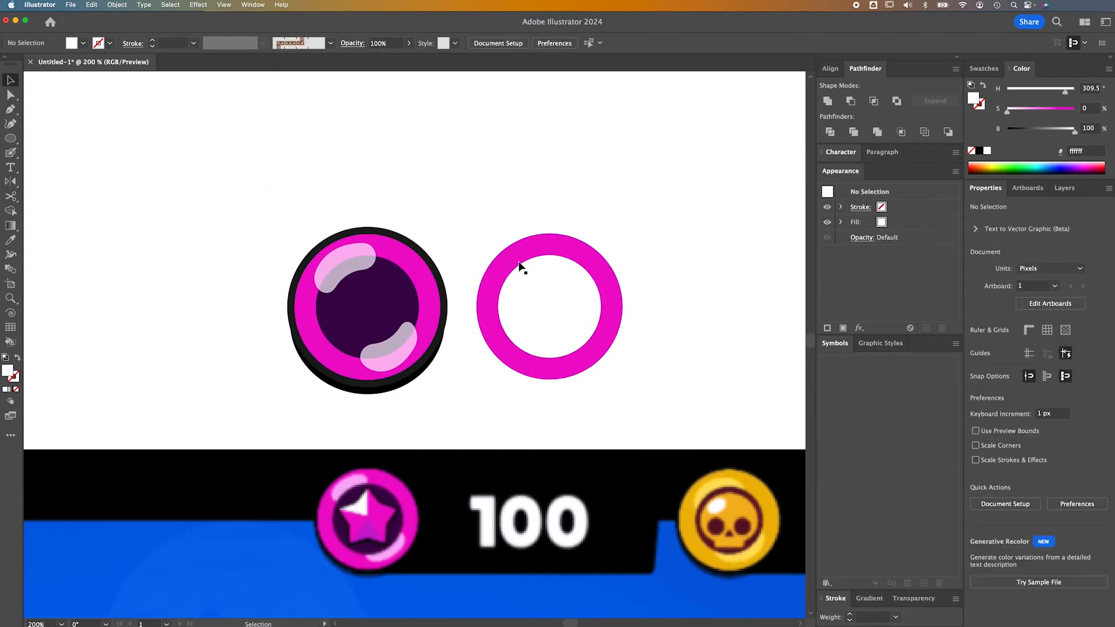
Place the separate magenta ring over the icon's magenta band and bring it to the front
left_click(520, 264)
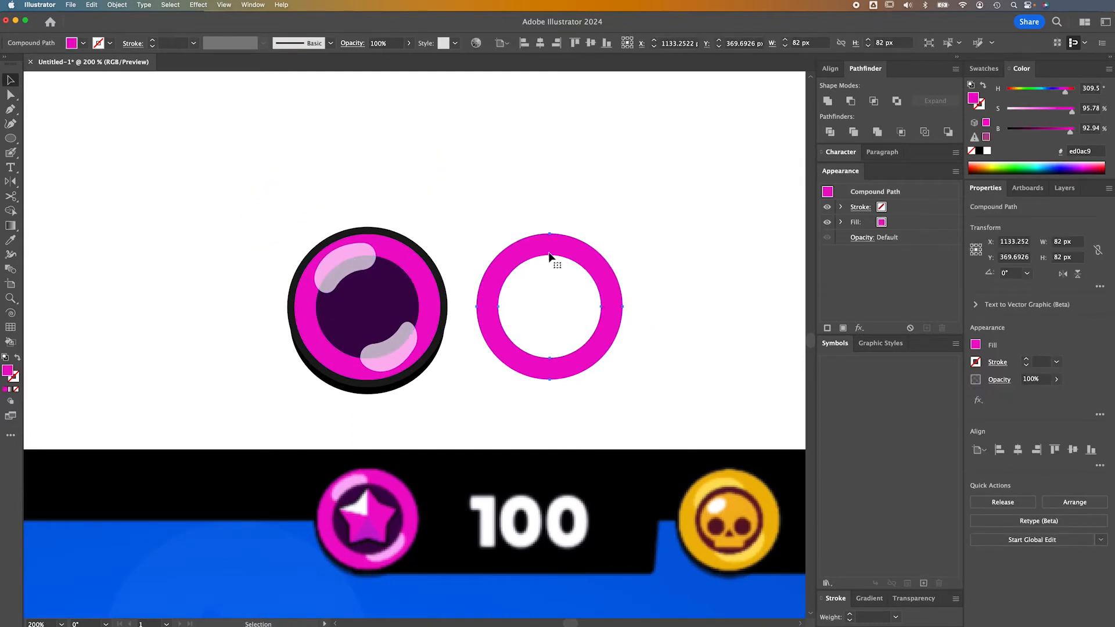
left_click_drag(585, 264, 410, 261)
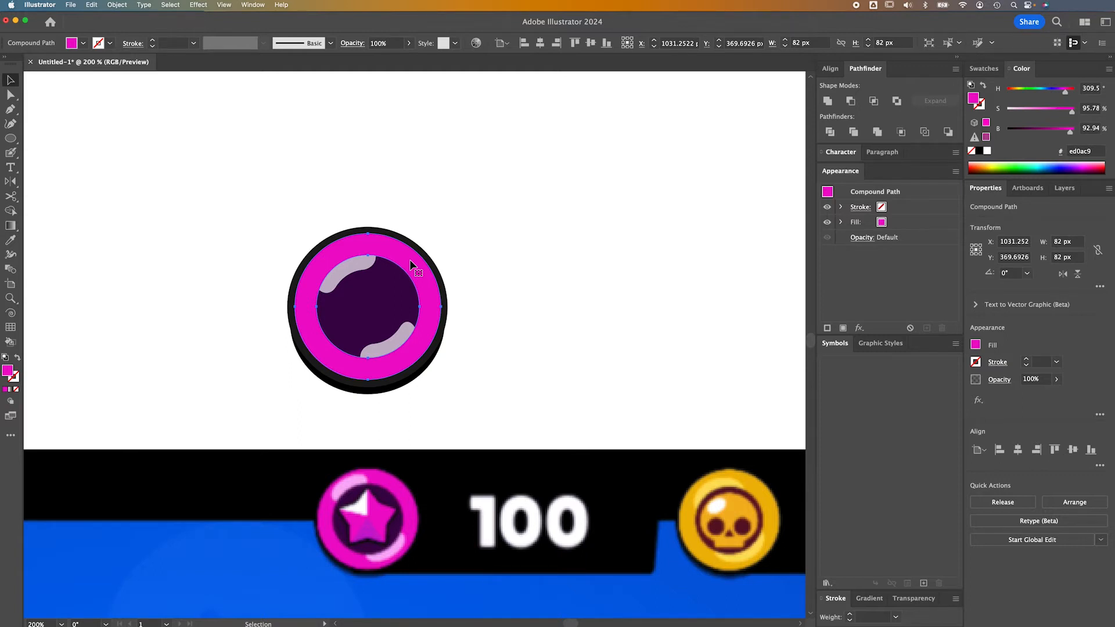
left_click(361, 272, "shift")
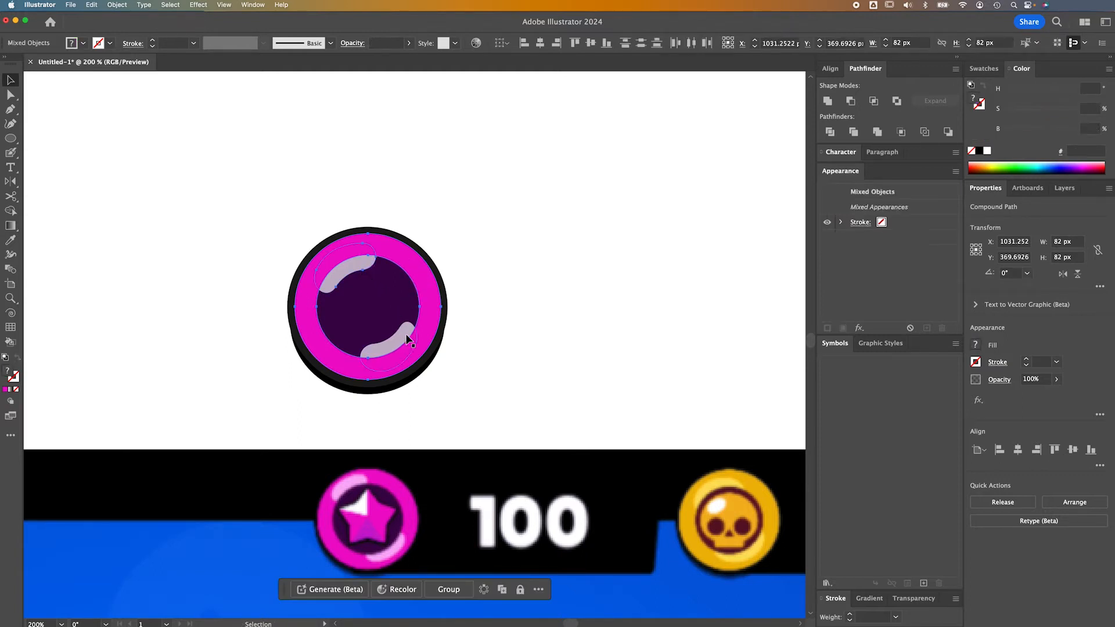
left_click(417, 274)
right_click(417, 275)
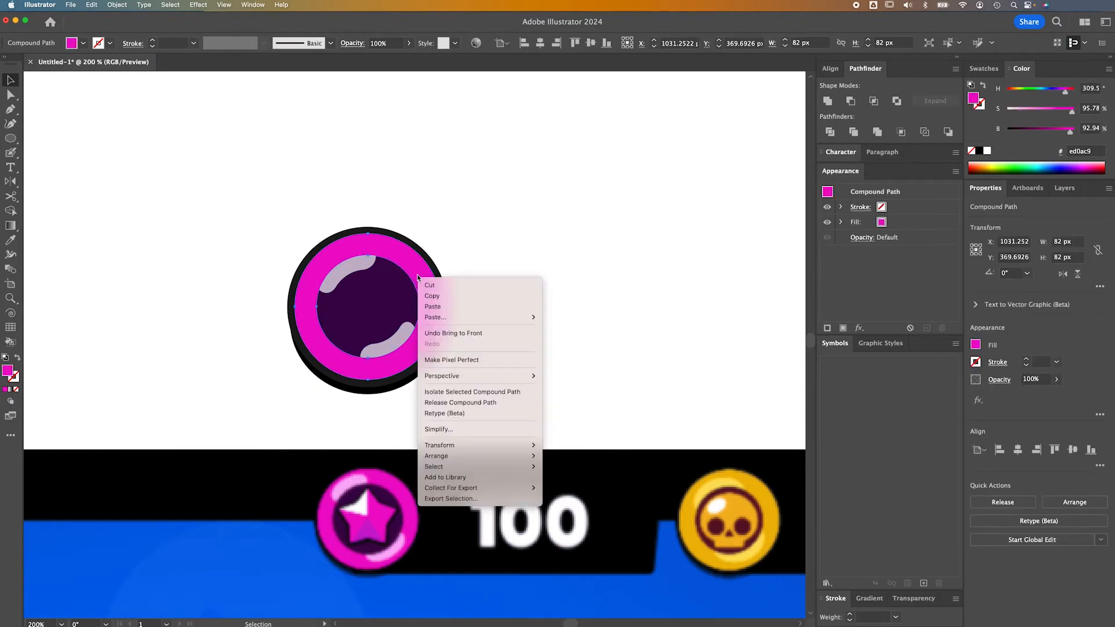
mouse_move(462, 456)
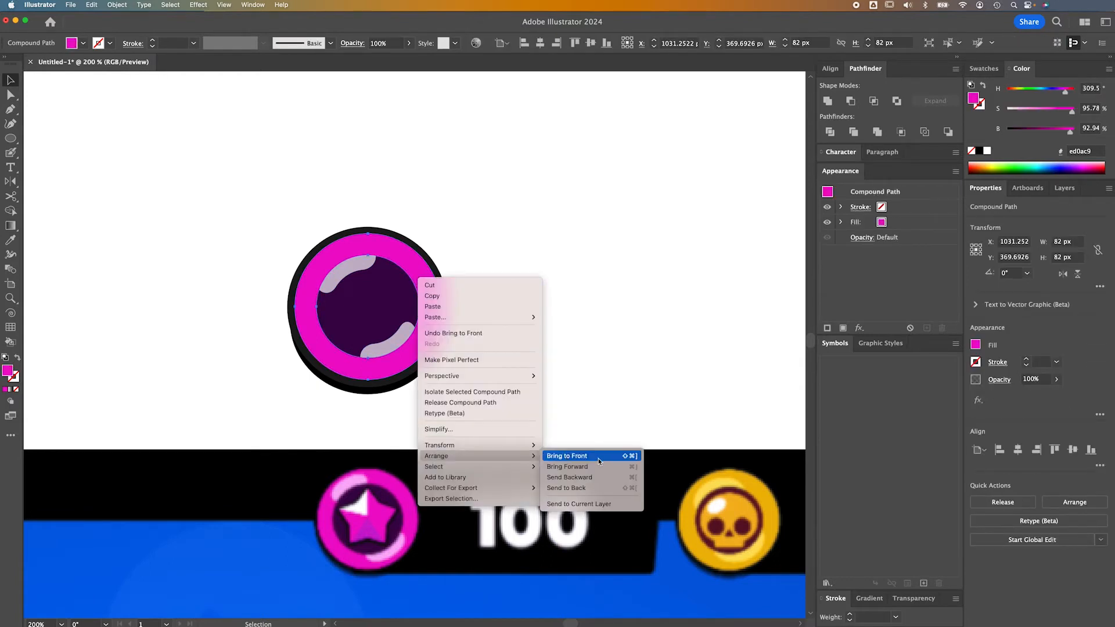
left_click(629, 459)
Clip both white highlights to the magenta ring with a clipping mask
left_click(361, 272)
left_click(397, 340, "shift")
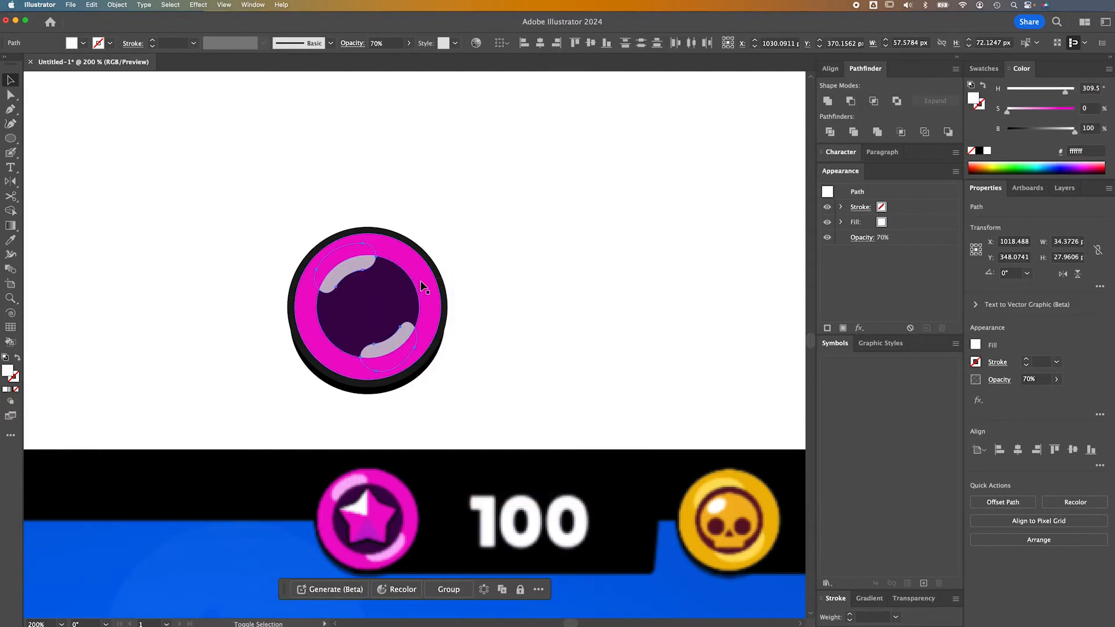
left_click(423, 277, "shift")
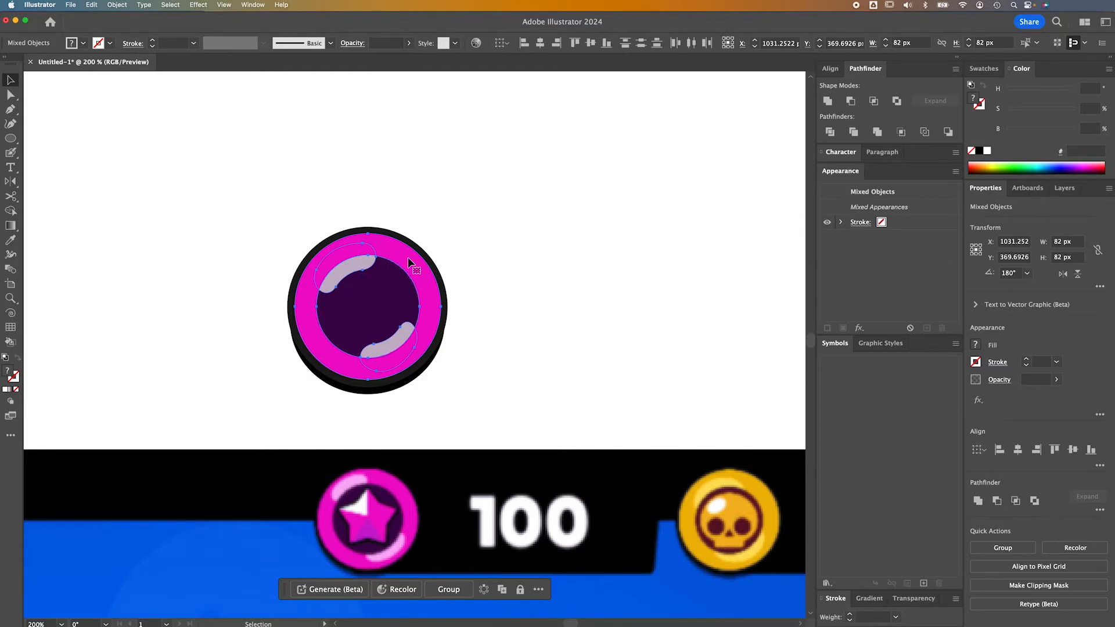
right_click(409, 260)
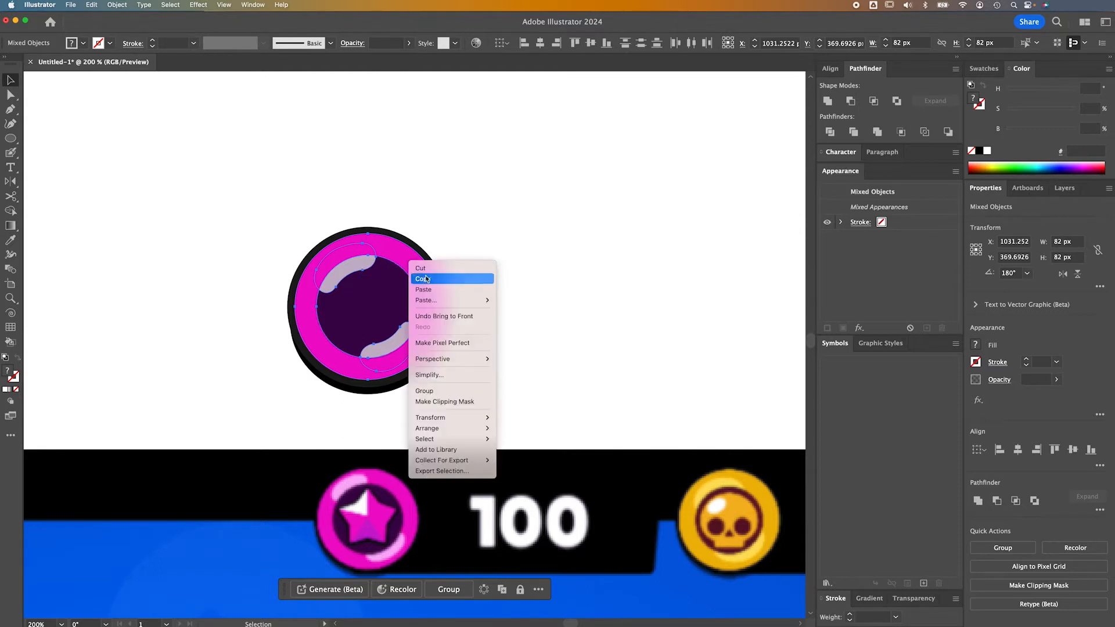
left_click(456, 402)
left_click(490, 375)
Reshape the clipped lower-right highlight's outer curve by adjusting the handle at its right-end anchor
key("a")
left_click(410, 350)
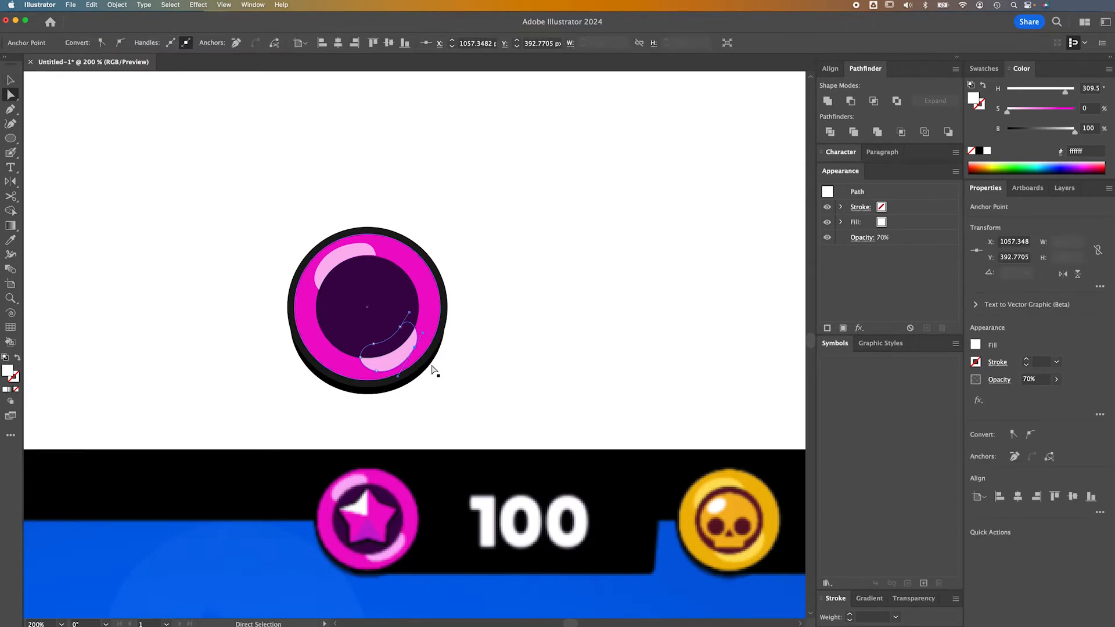
left_click_drag(400, 379, 404, 376)
left_click(484, 381)
key("v")
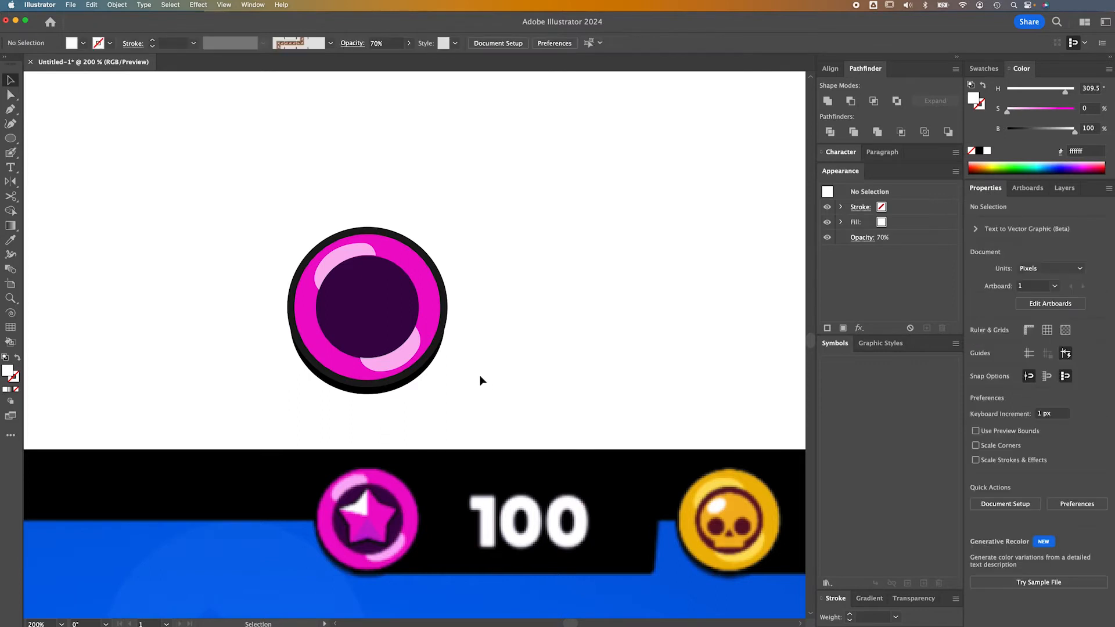
key("super+minus")
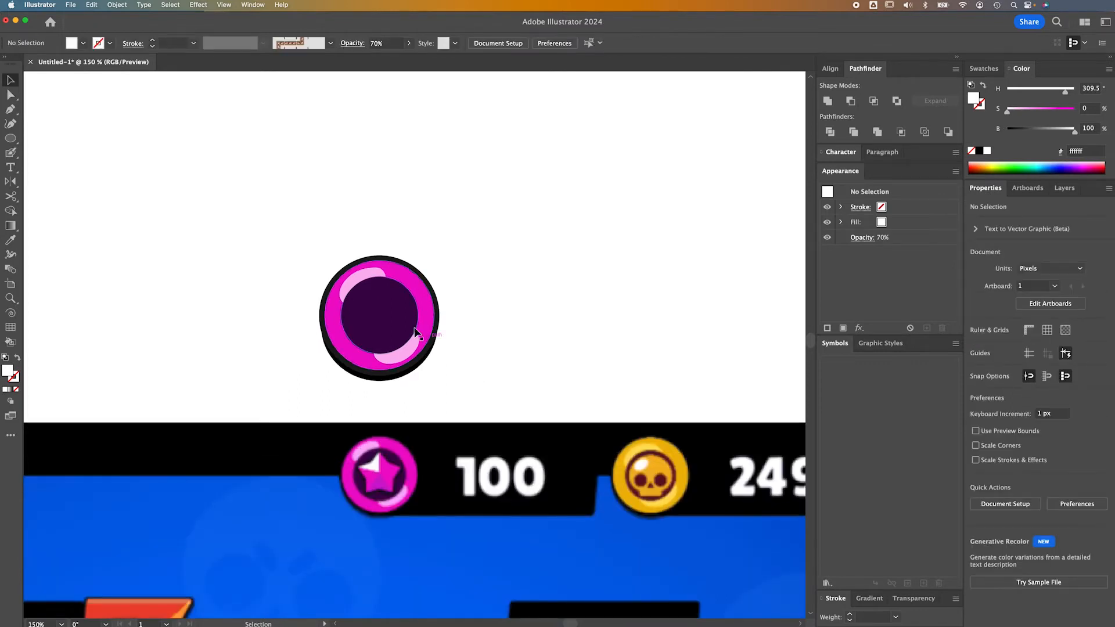
left_click(397, 288)
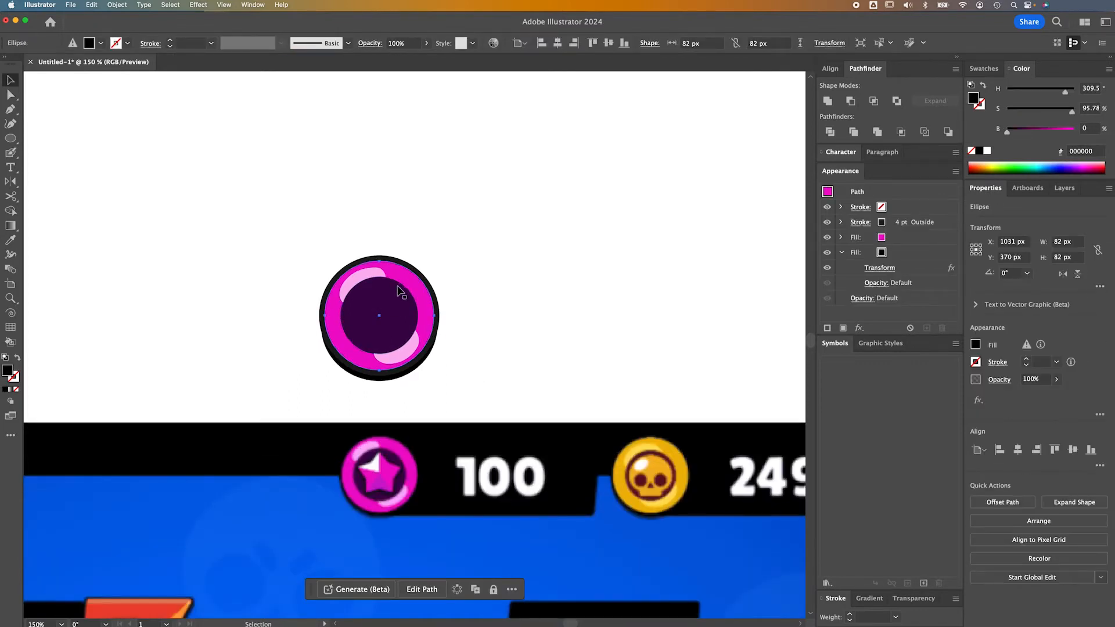
key("super+z")
key("super+z")
key("super+plus")
key("super+plus")
key("super+plus")
key("v")
left_click(341, 184)
left_click_drag(370, 201, 307, 183)
key("z")
key("super+z")
key("v")
left_click_drag(436, 179, 345, 158)
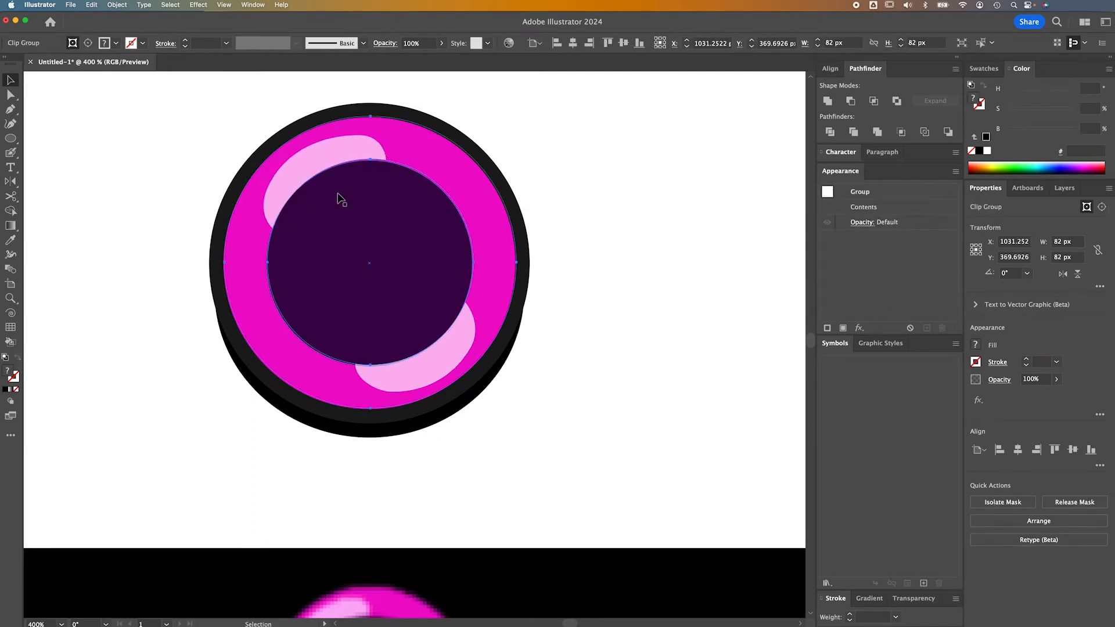
left_click(253, 326, "shift")
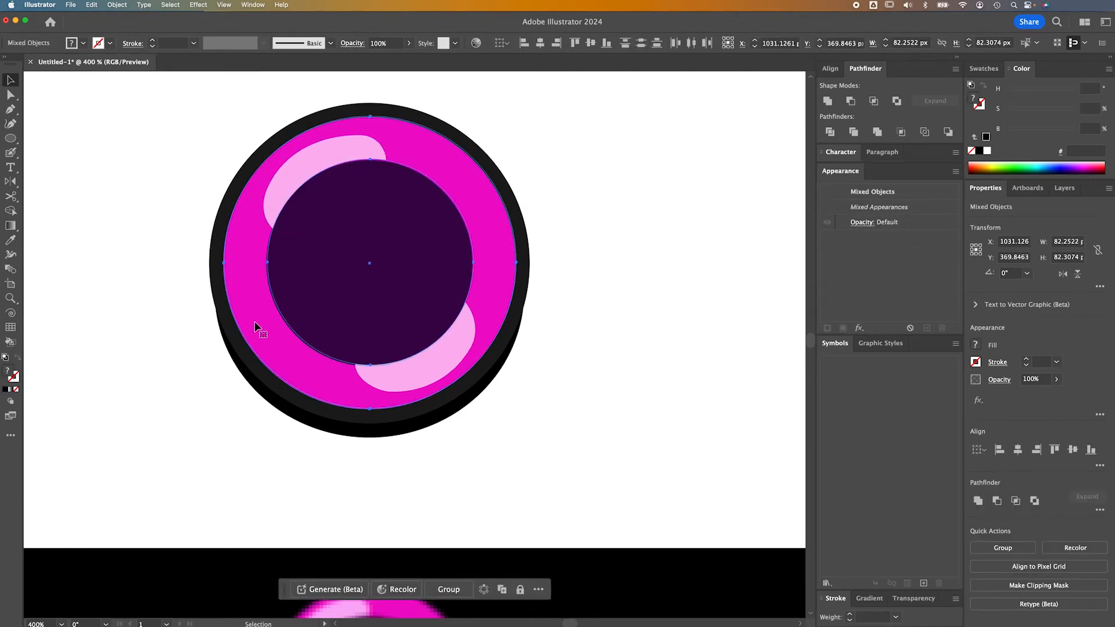
left_click(174, 309)
Centre the clipped highlight group horizontally and vertically on the base circle, using the circle as the key object
left_click(287, 174)
left_click_drag(366, 136, 408, 104)
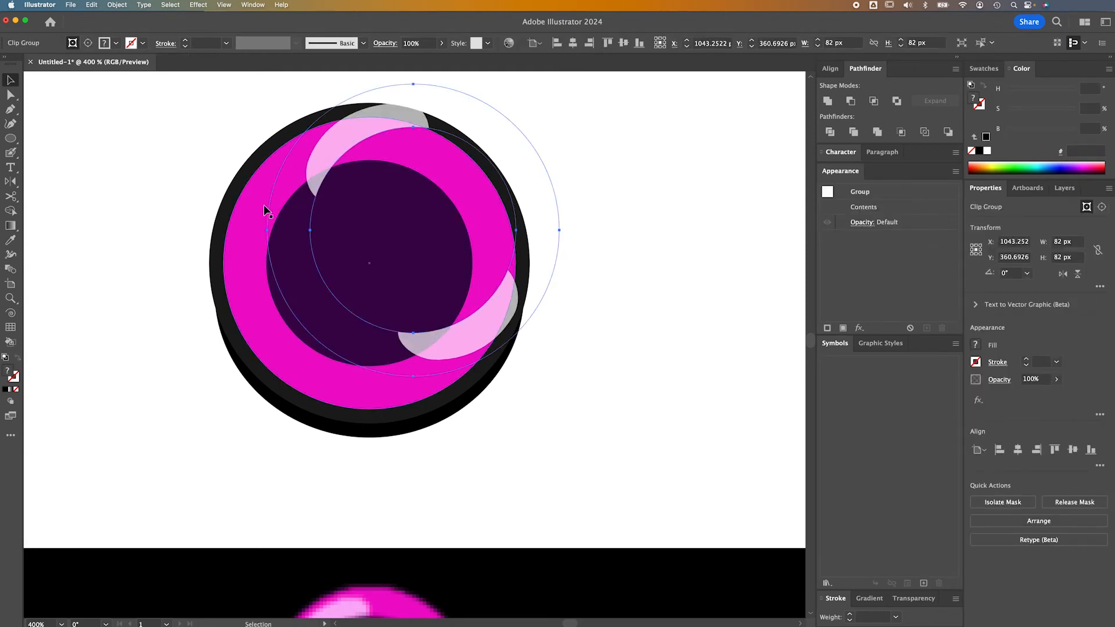
left_click(260, 254, "shift")
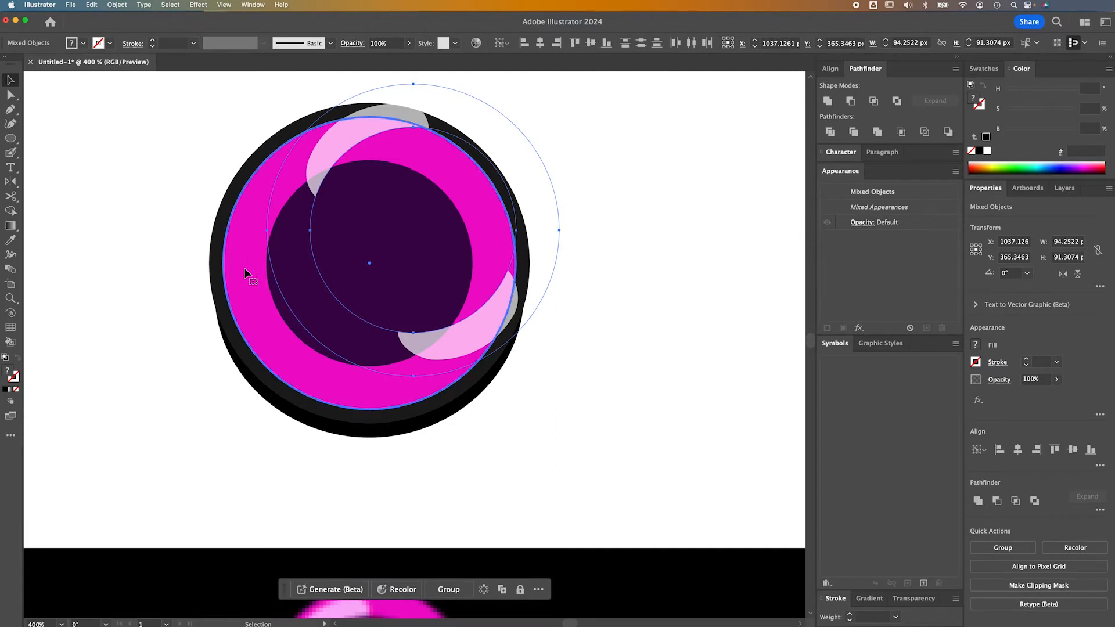
left_click(503, 43)
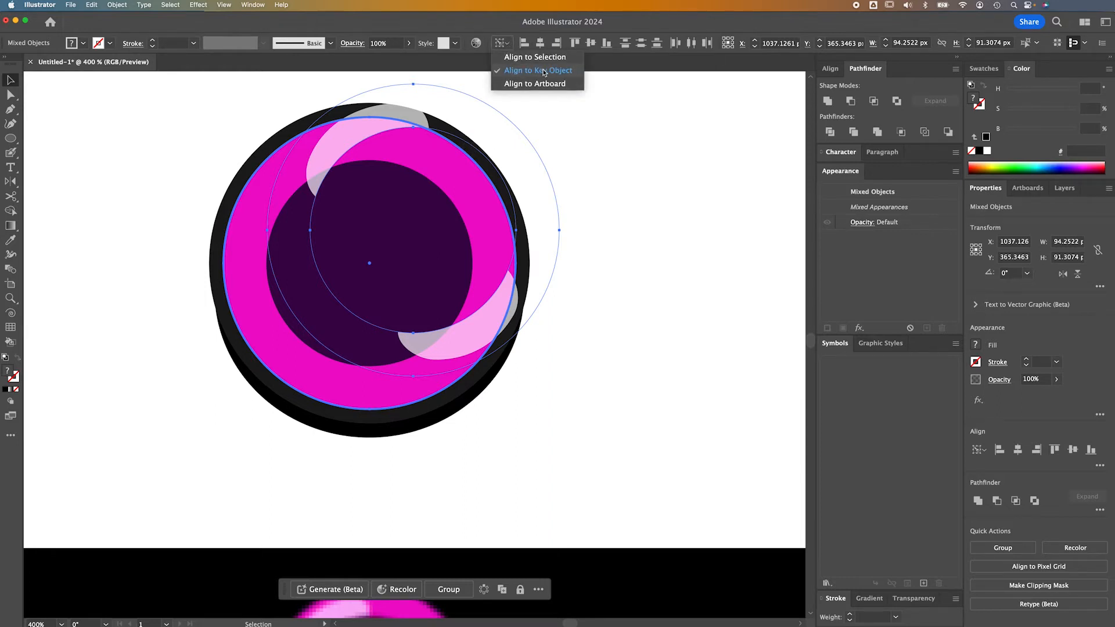
left_click(515, 30)
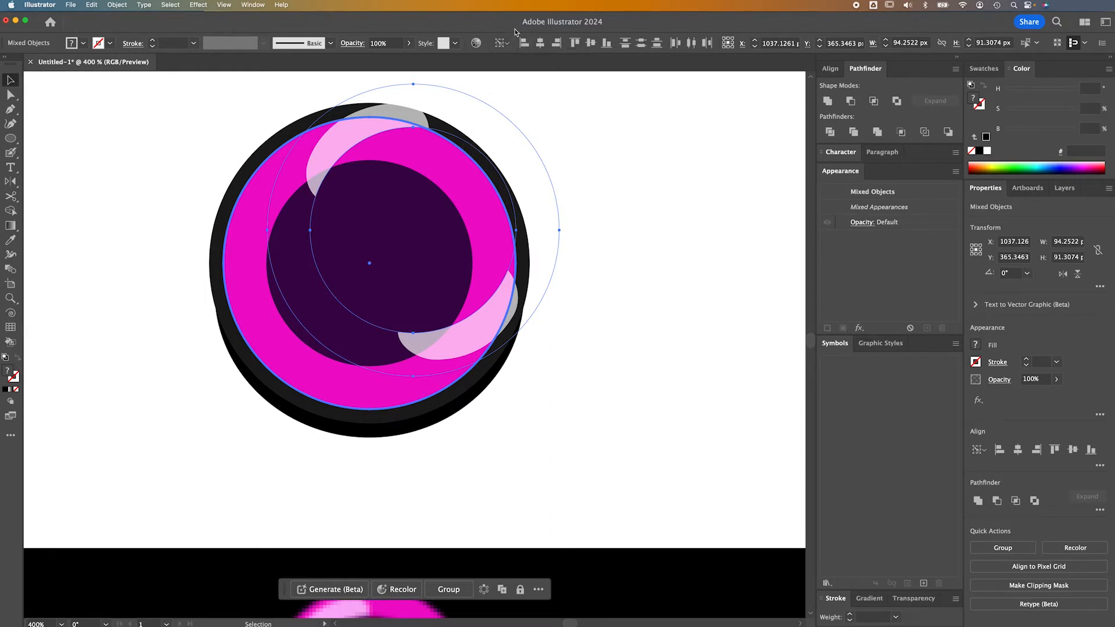
left_click(540, 44)
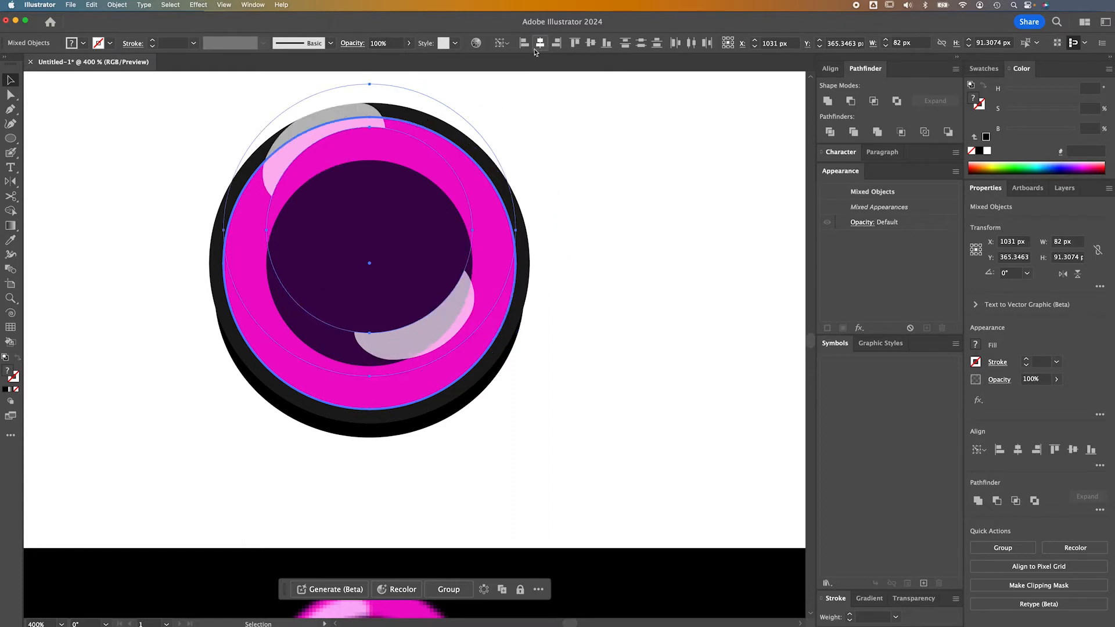
left_click(591, 44)
left_click(577, 208)
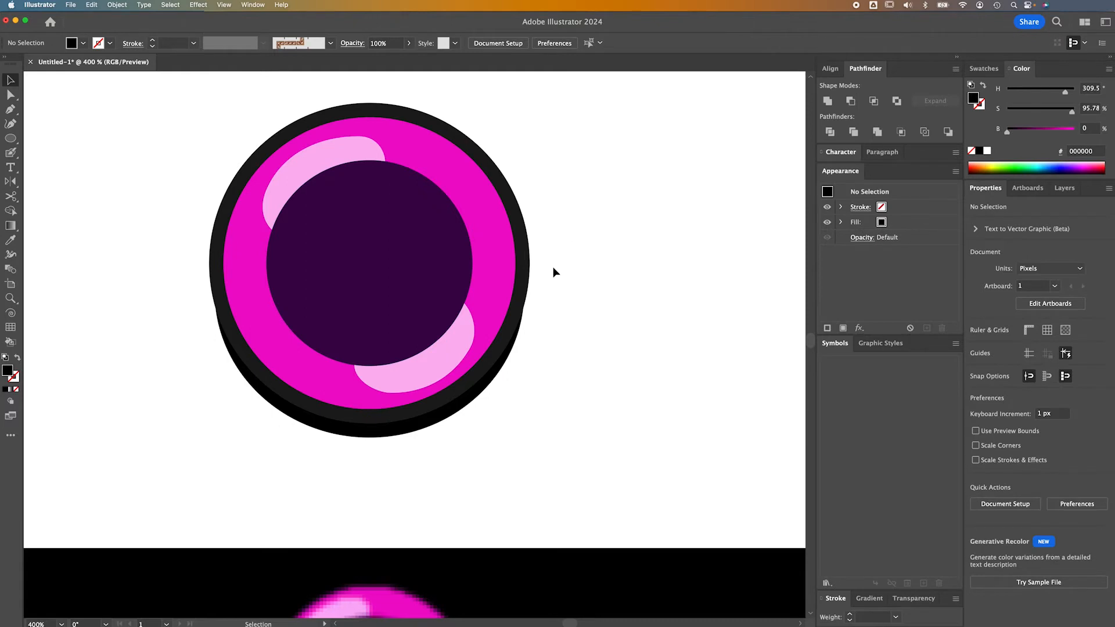
key("super+minus")
key("super+minus")
key("super+minus")
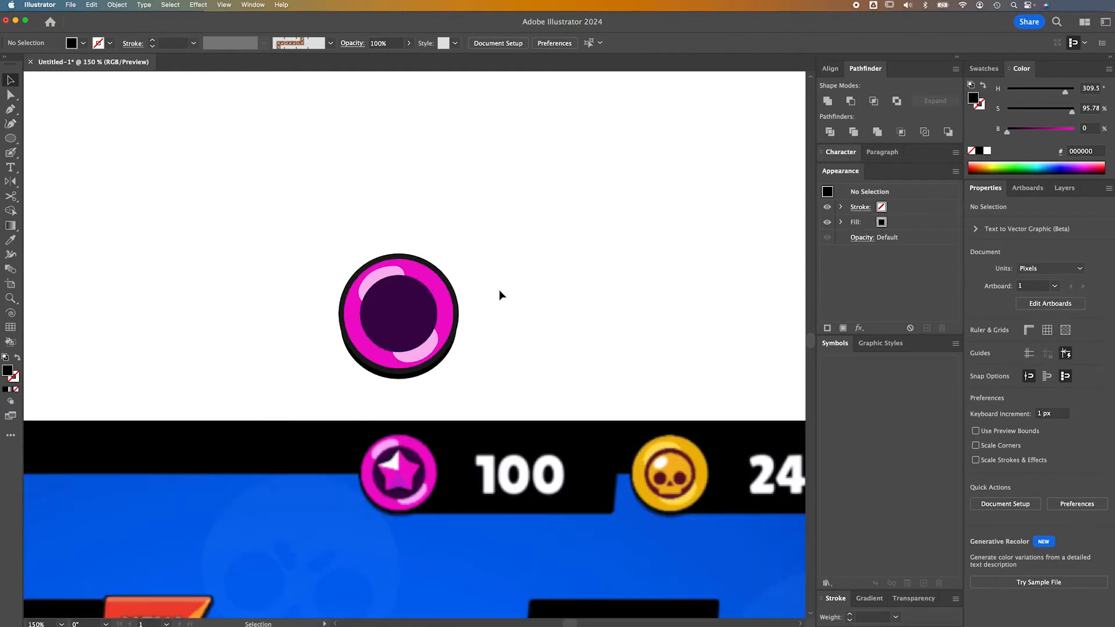
Check the document grid, hide it again and turn off Snap to Point
key("super+apostrophe")
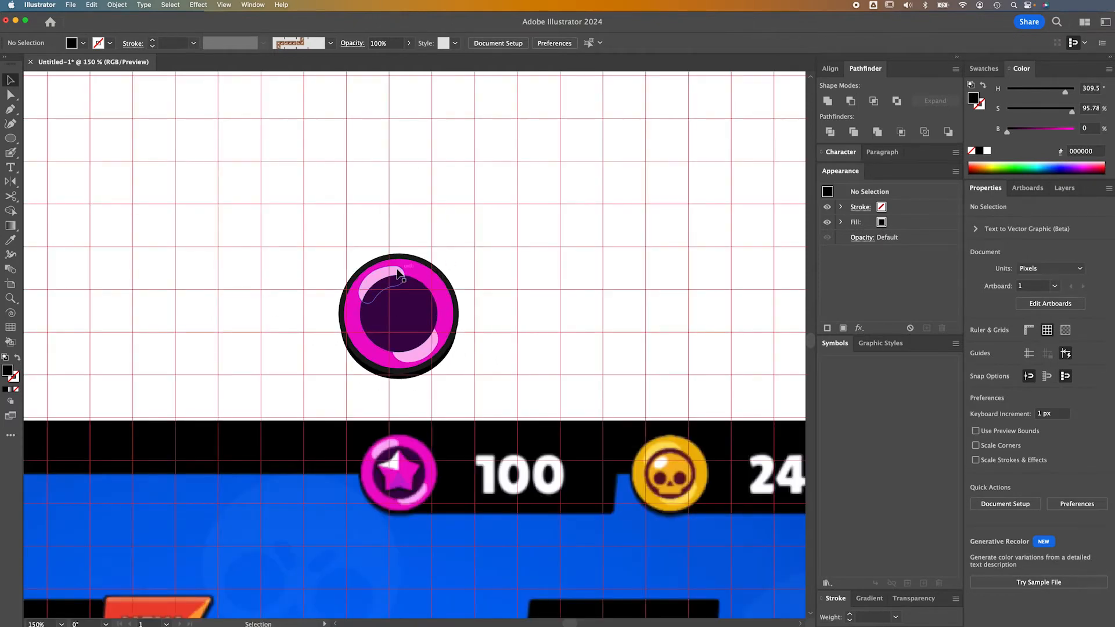
key("super+apostrophe")
left_click(253, 4)
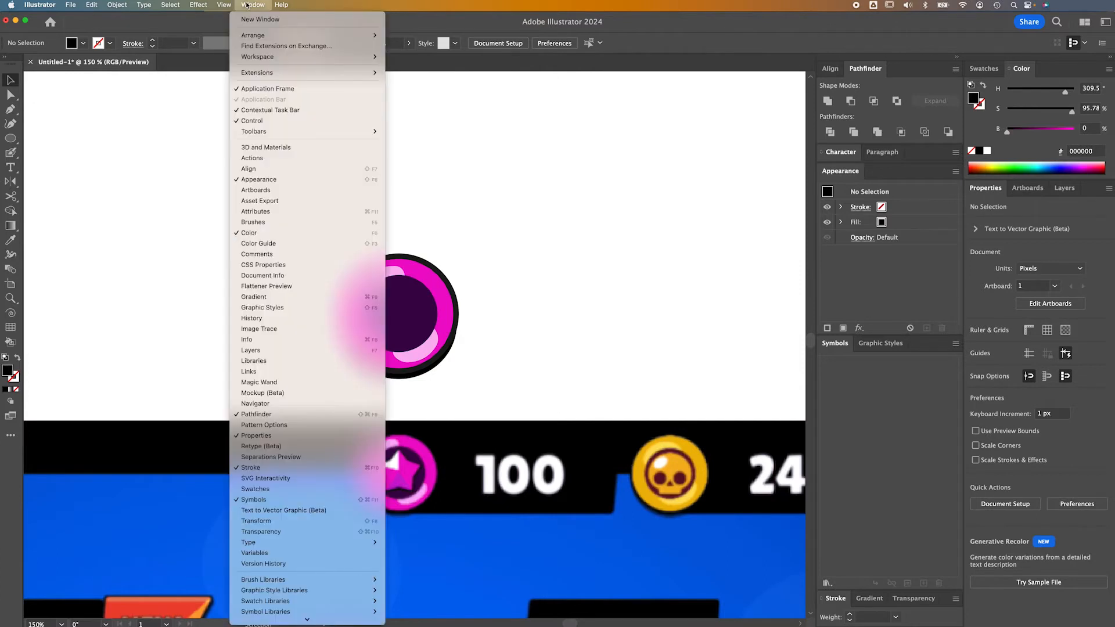
mouse_move(228, 5)
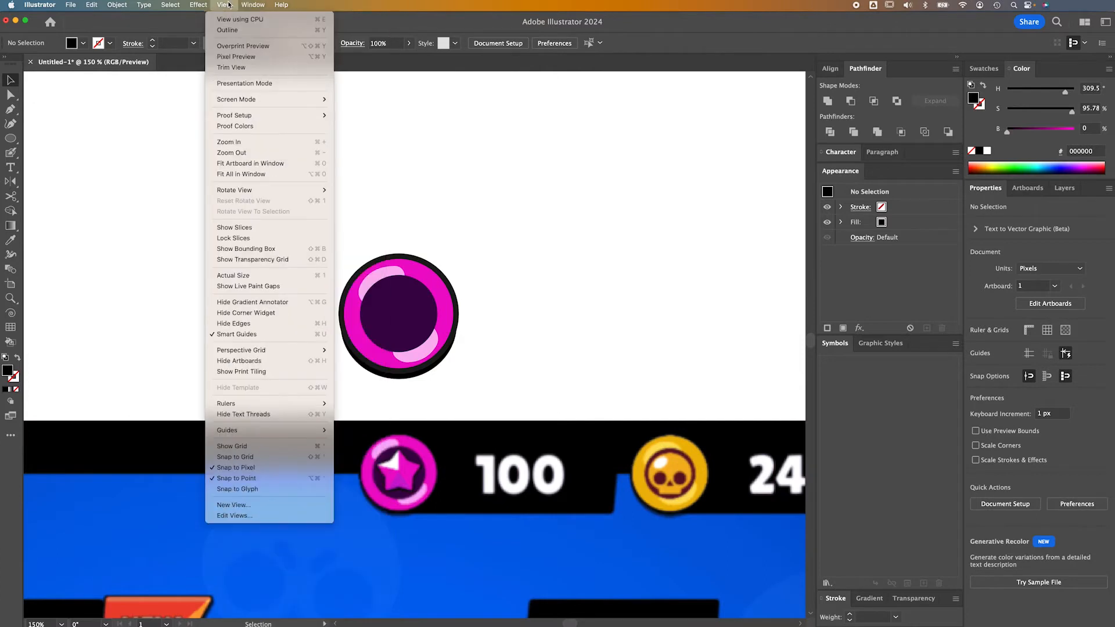
left_click(237, 479)
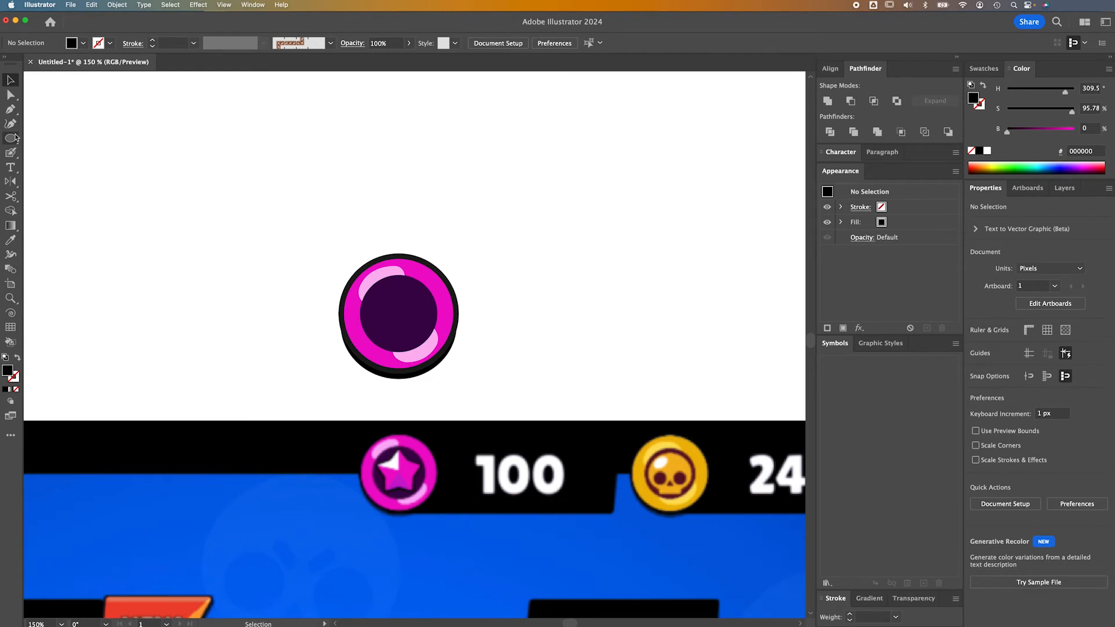
Draw a black five-pointed star from the centre of the dark inner circle, about 47 px wide and 44 px tall
left_click_drag(10, 138, 87, 185)
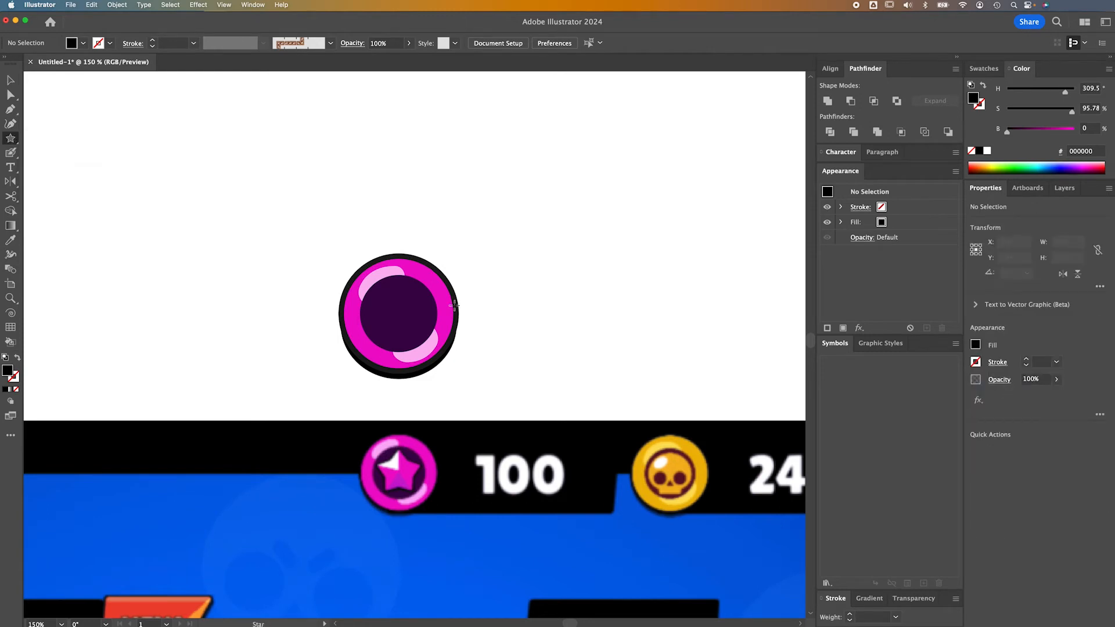
left_click_drag(398, 314, 406, 286)
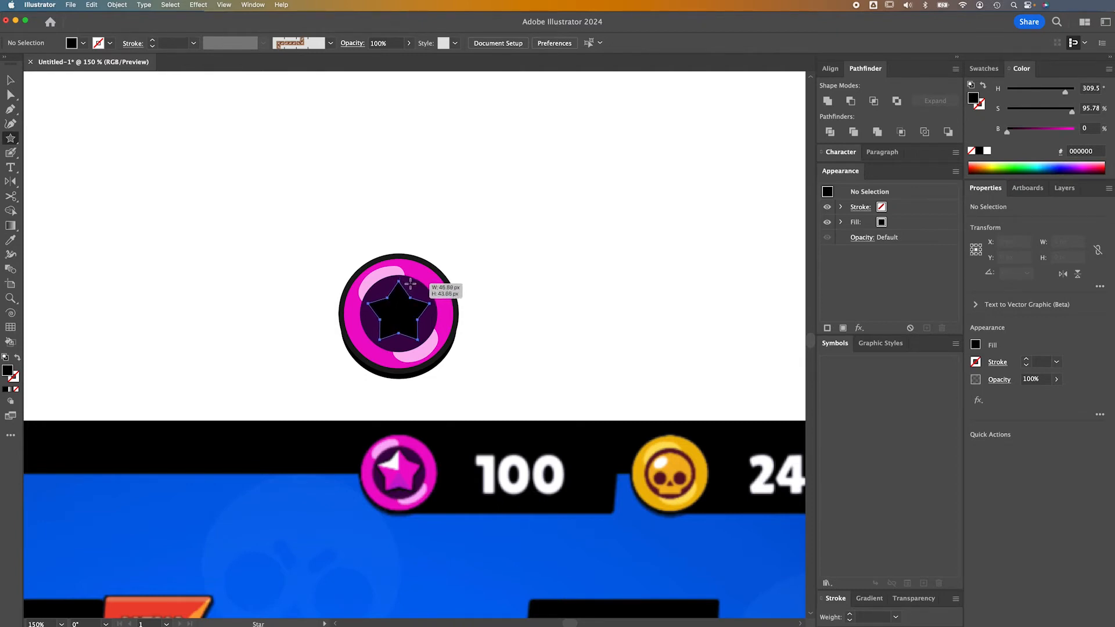
mouse_move(414, 282)
left_mouse_down()
mouse_move(433, 273)
mouse_move(416, 285)
left_mouse_up()
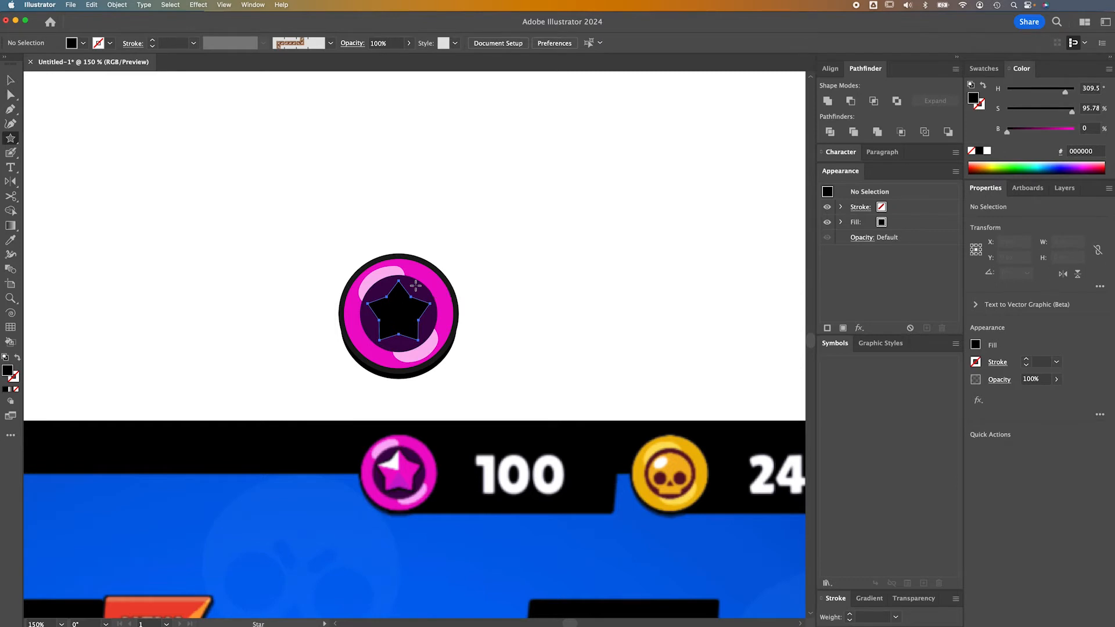
Round all of the star's corners with a 2 px radius
key("a")
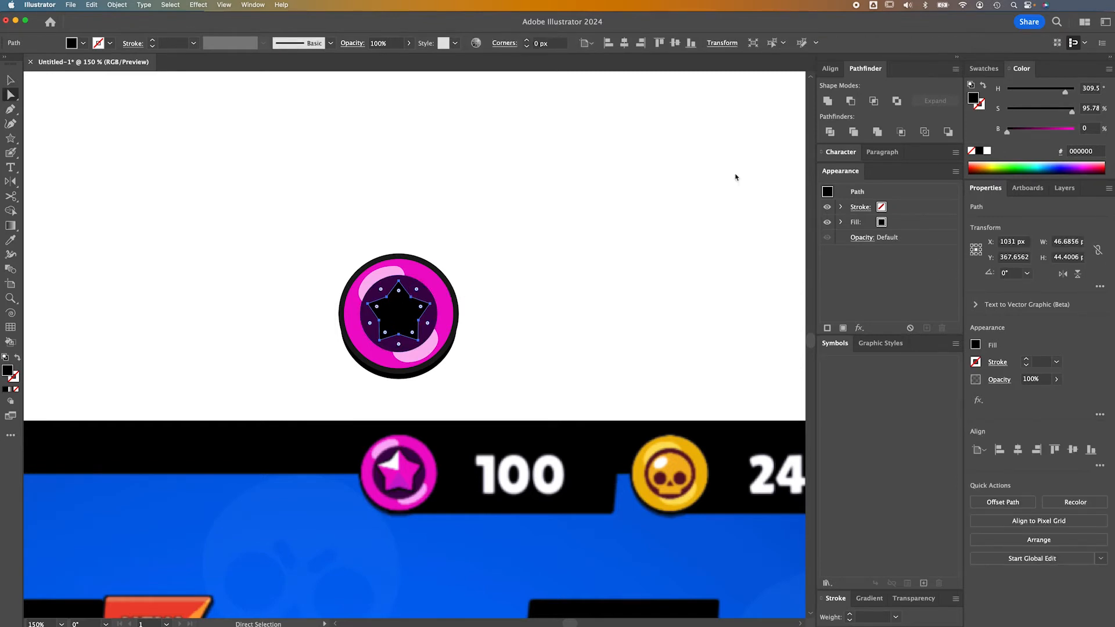
left_click(527, 40)
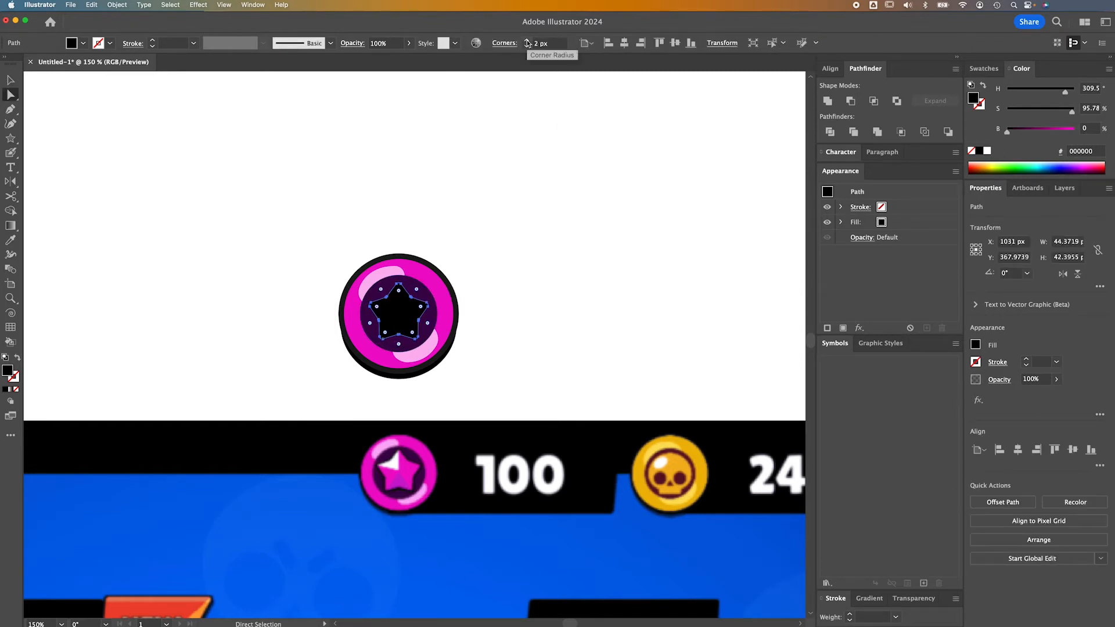
left_click(528, 46)
left_click(526, 41)
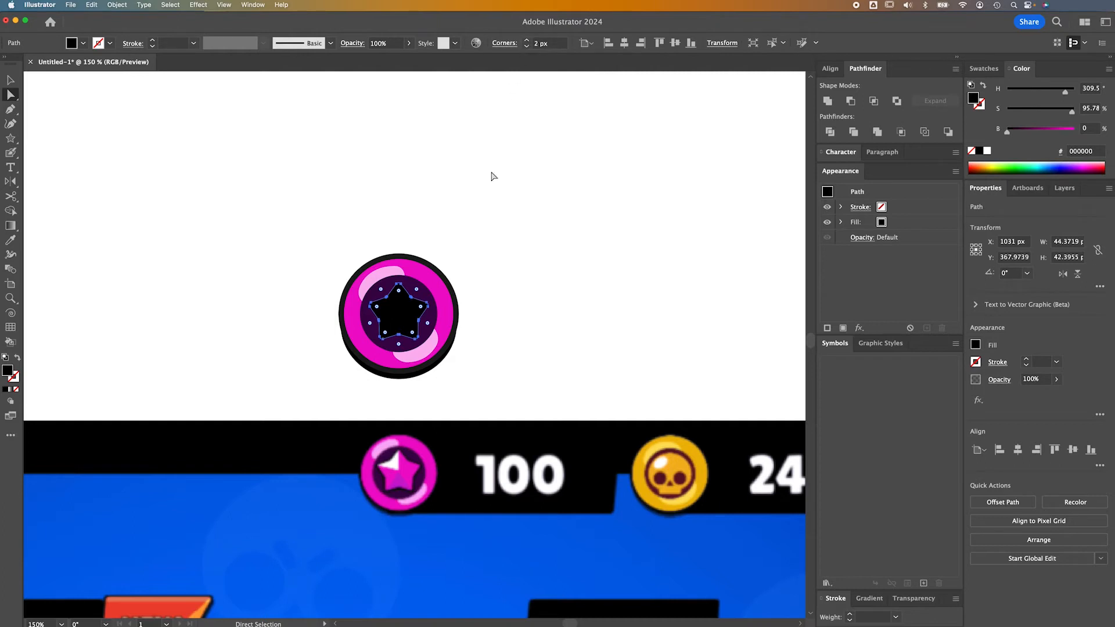
Scale the rounded star up proportionally from its centre to about 49 px wide and 47 px tall
key("e")
left_click_drag(428, 284, 432, 282)
key("v")
left_click(490, 301)
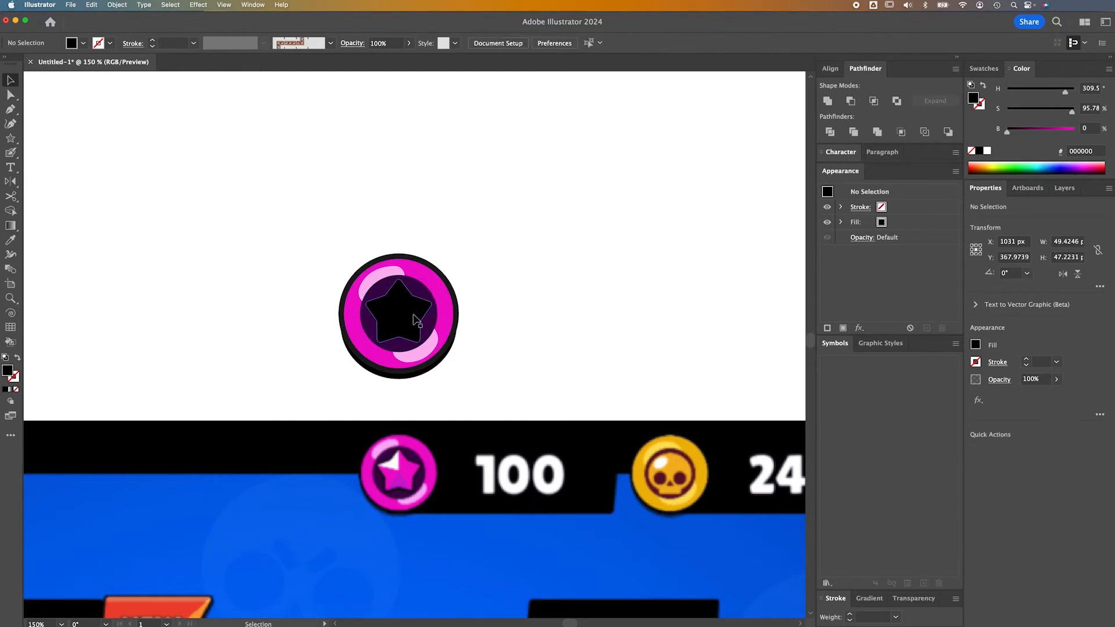
left_click(421, 323)
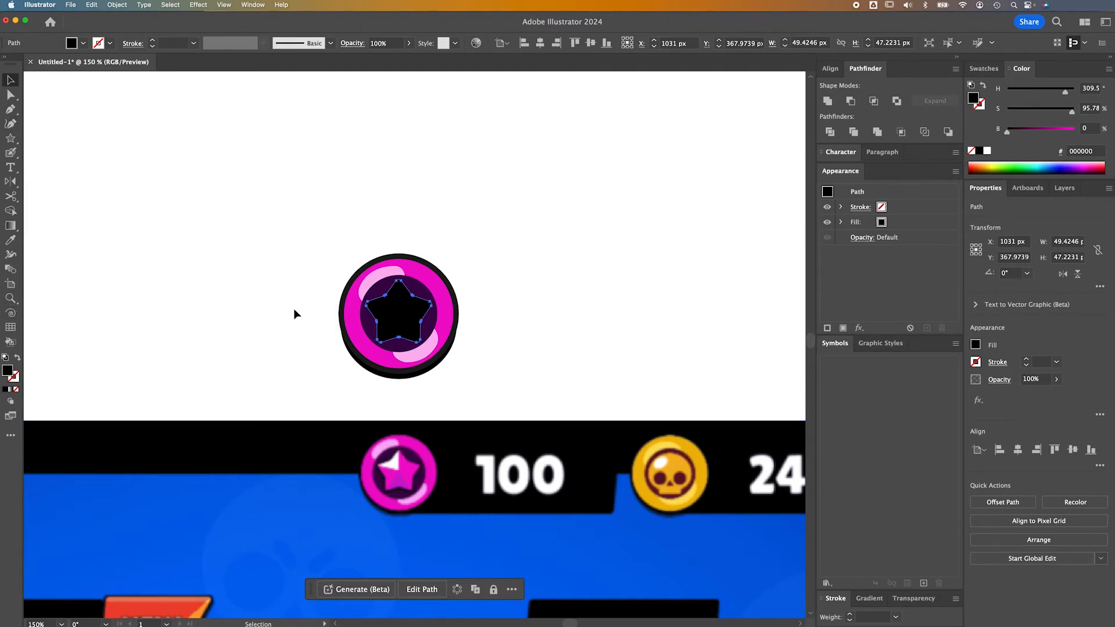
left_click(11, 140)
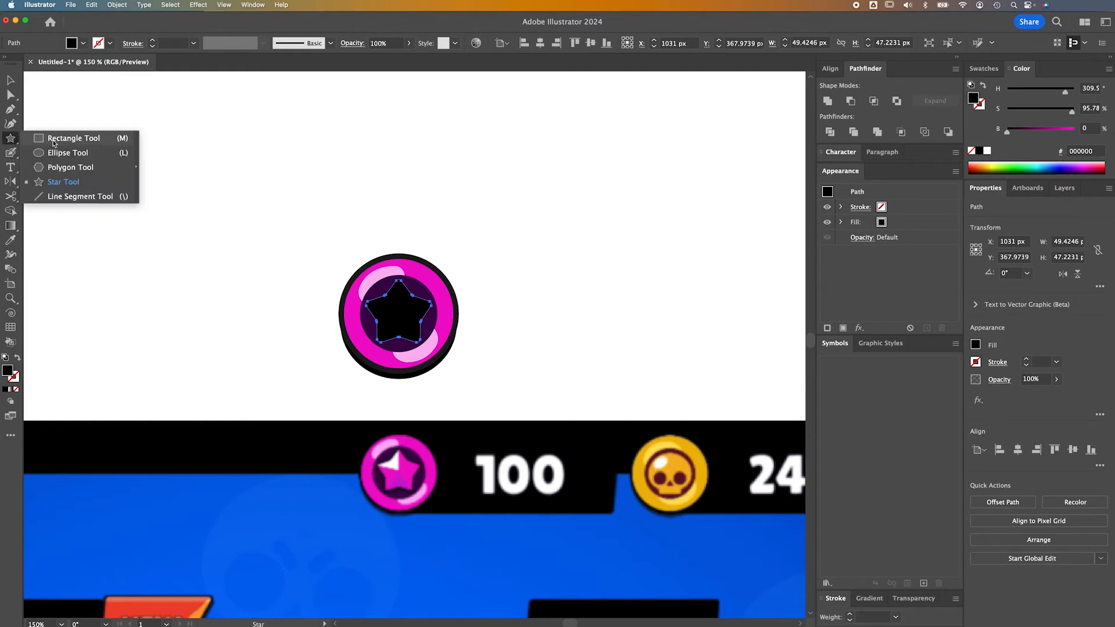
left_click(59, 141)
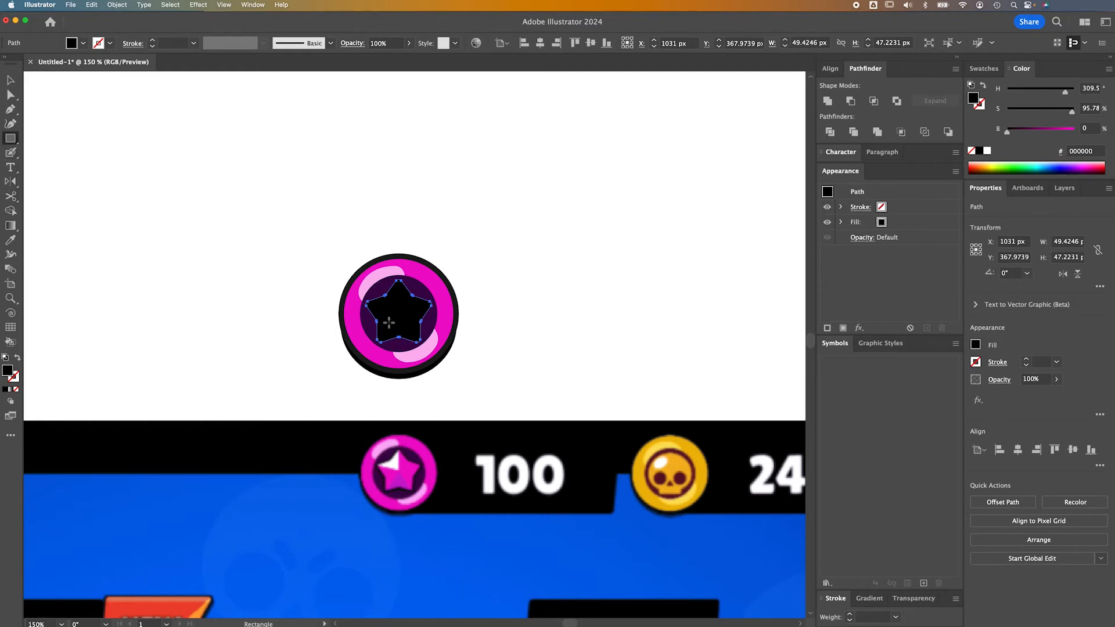
left_click(15, 142)
left_click(96, 182)
left_click(482, 267)
type("3")
left_click(583, 363)
key("v")
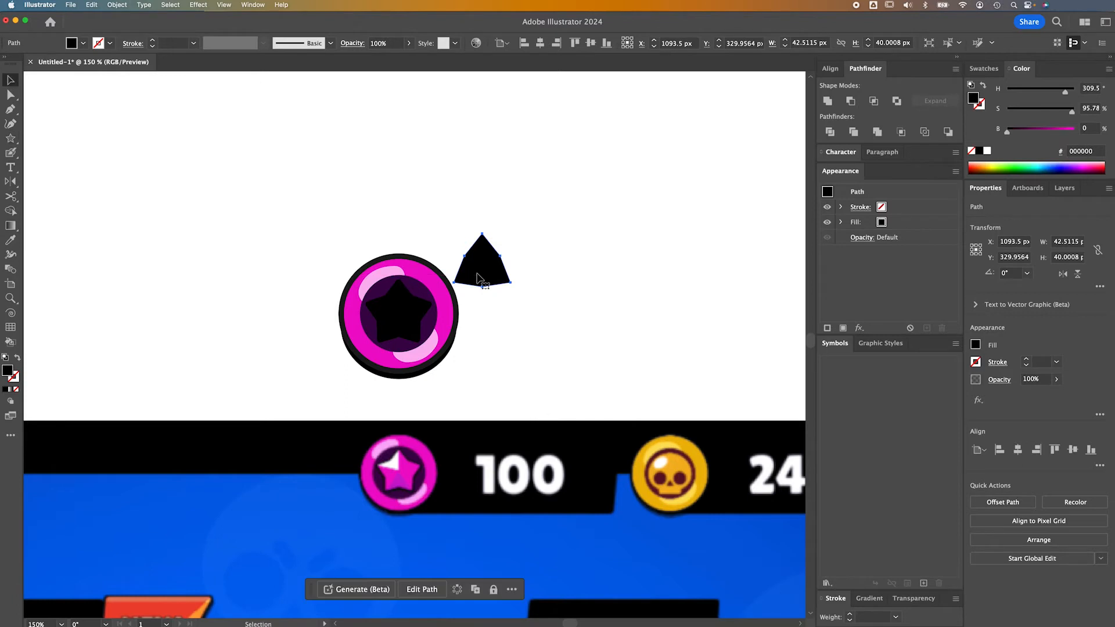
key("a")
key("Delete")
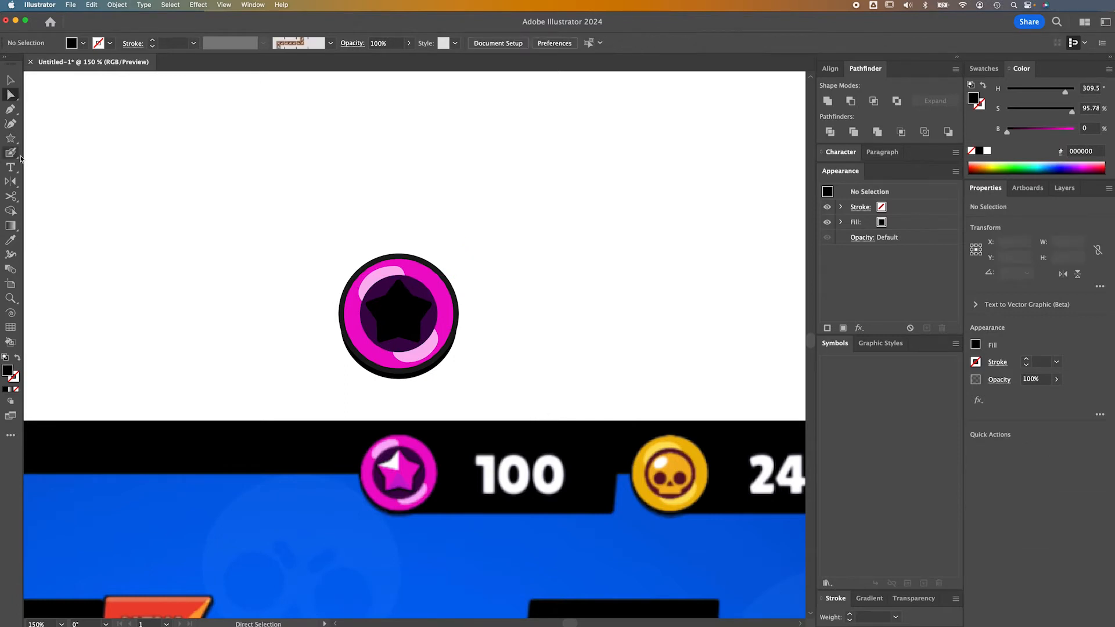
Create a three-sided polygon with a 50 px radius on the empty canvas beside the icon
left_click(14, 140)
left_click_drag(16, 144, 67, 167)
left_click(278, 243)
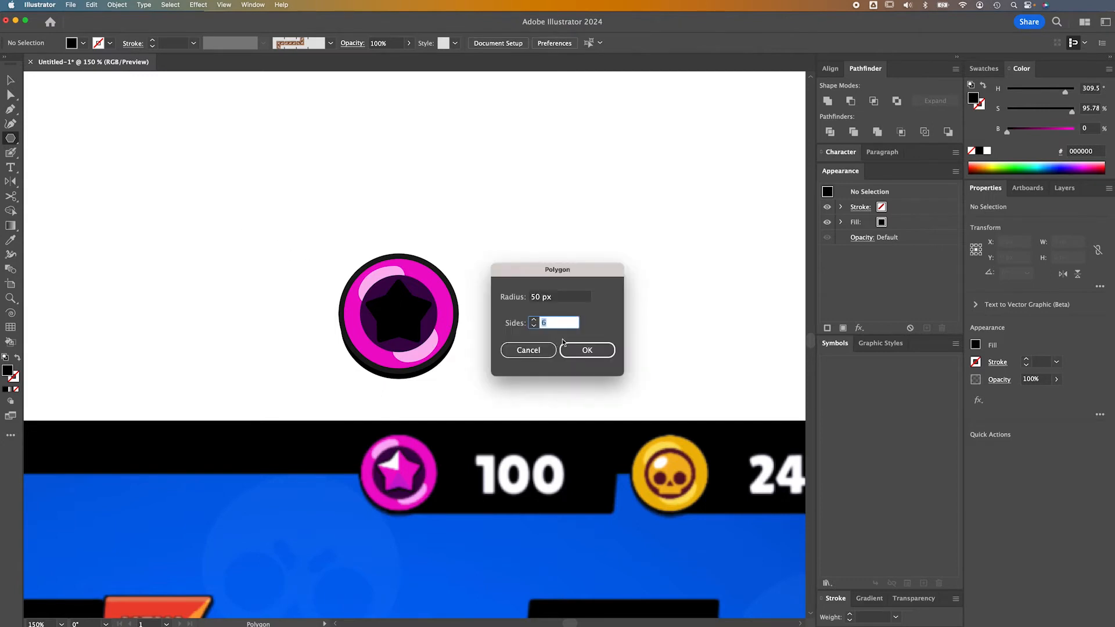
left_click(584, 349)
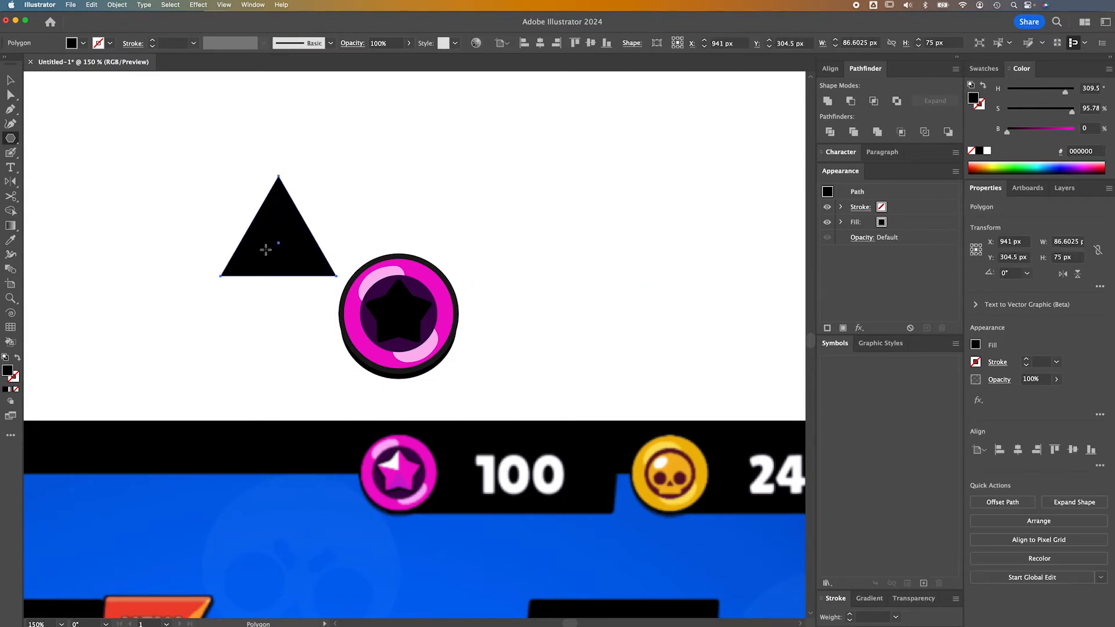
Move the triangle below the star so its upper tip sits at the star's centre
left_click_drag(298, 280, 416, 415)
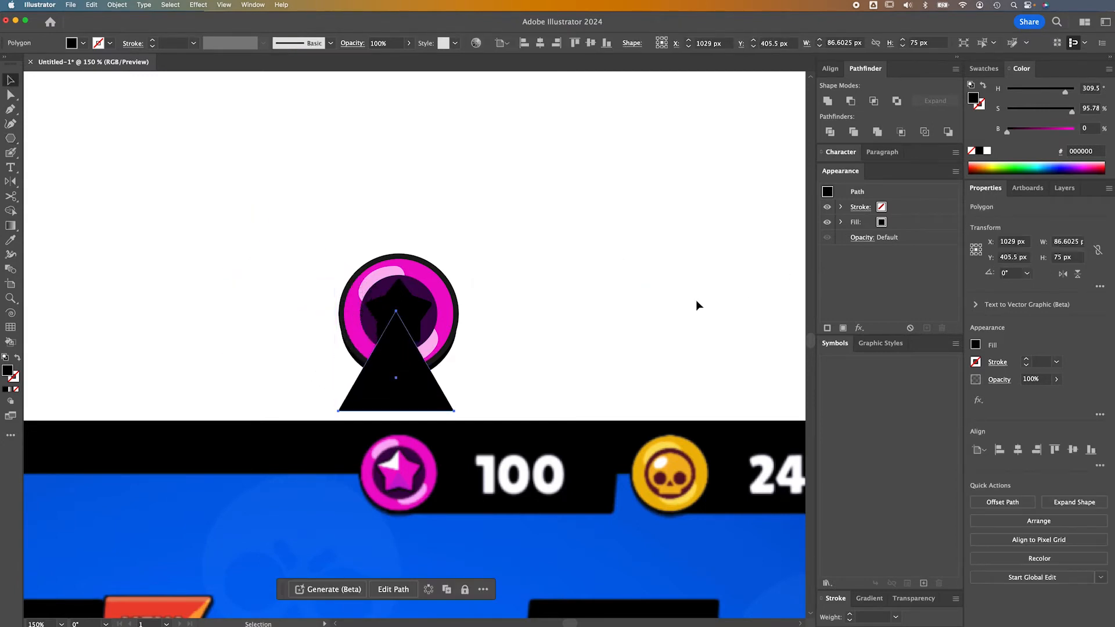
left_click_drag(503, 264, 568, 234)
key("a")
left_click(558, 338)
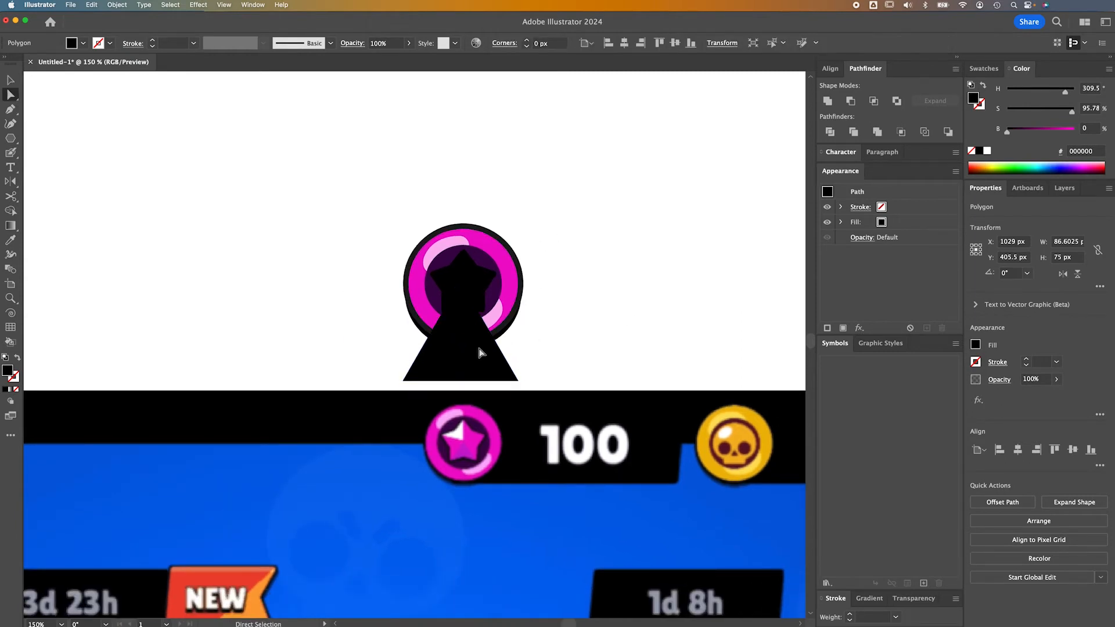
left_click(476, 346)
left_click_drag(475, 346, 478, 351)
Fill the triangle with white sampled from the canvas
key("i")
left_click(616, 303)
key("v")
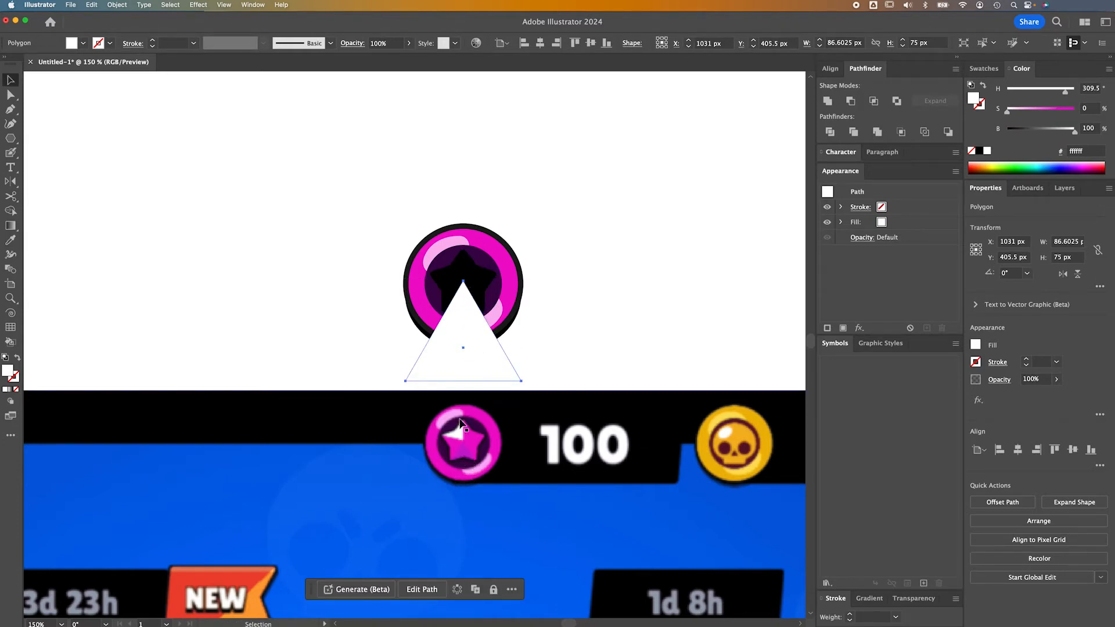
Fill the central star with magenta ed0ac9 sampled from the star in the reference icon
key("a")
left_click(476, 290)
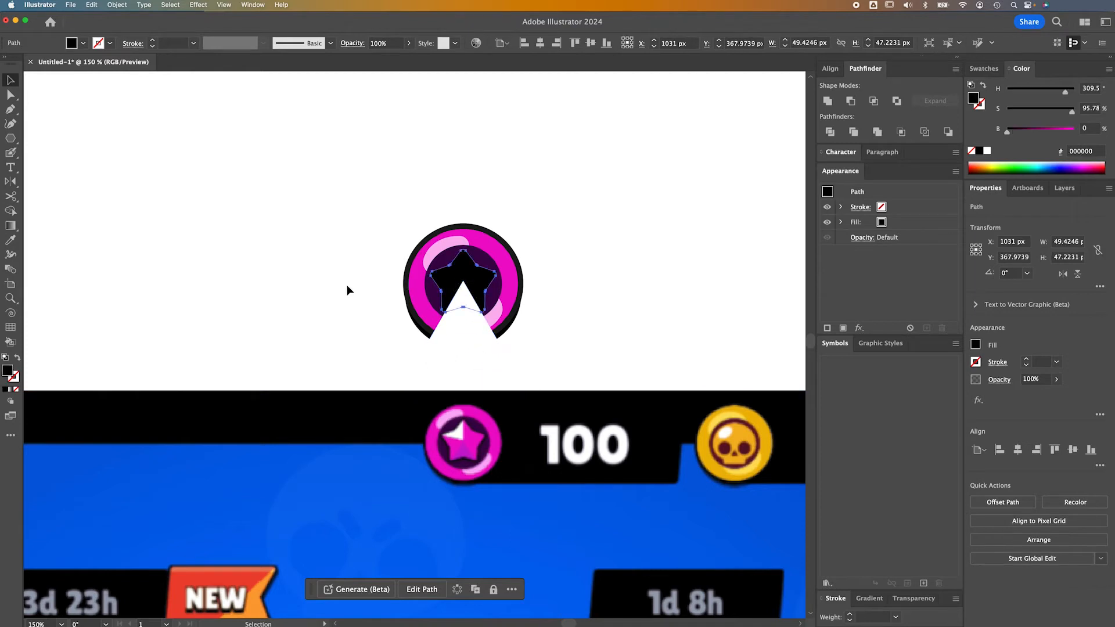
key("i")
left_click(473, 436)
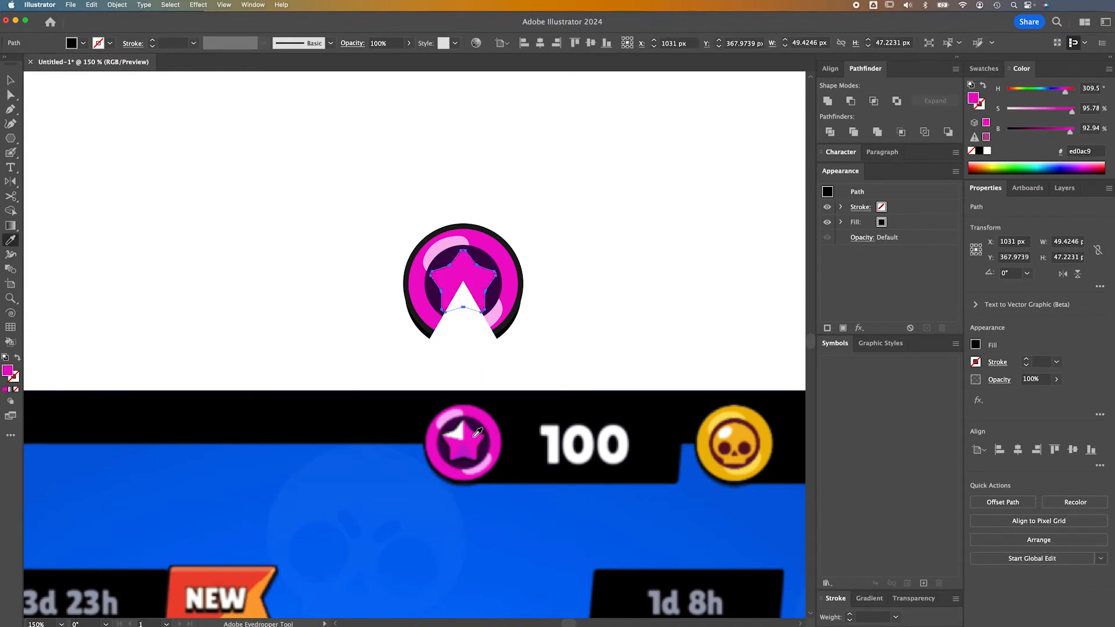
key("v")
left_click(478, 439)
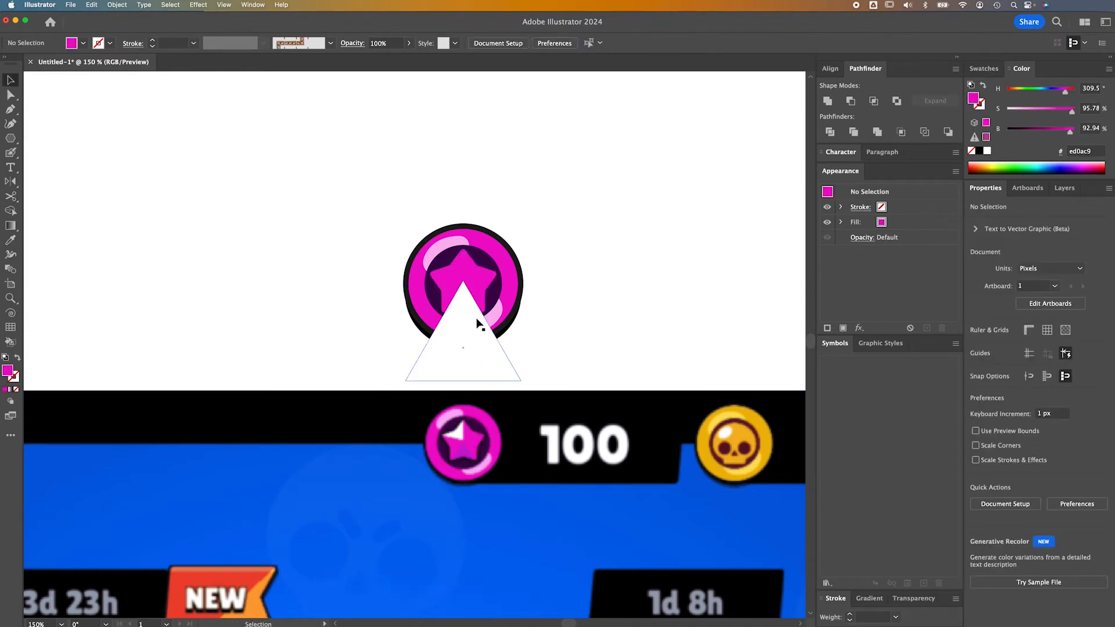
Shorten the white triangle from its base to about 63 px tall, keeping its tip at the star's centre
key("a")
left_click(470, 328)
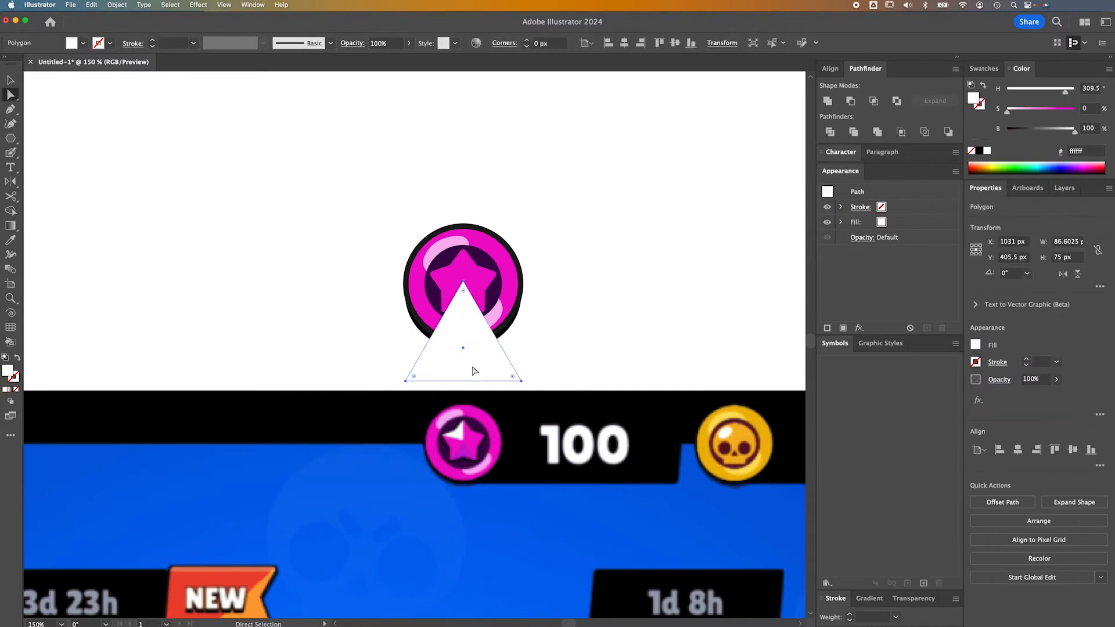
key("e")
left_click_drag(463, 381, 463, 366)
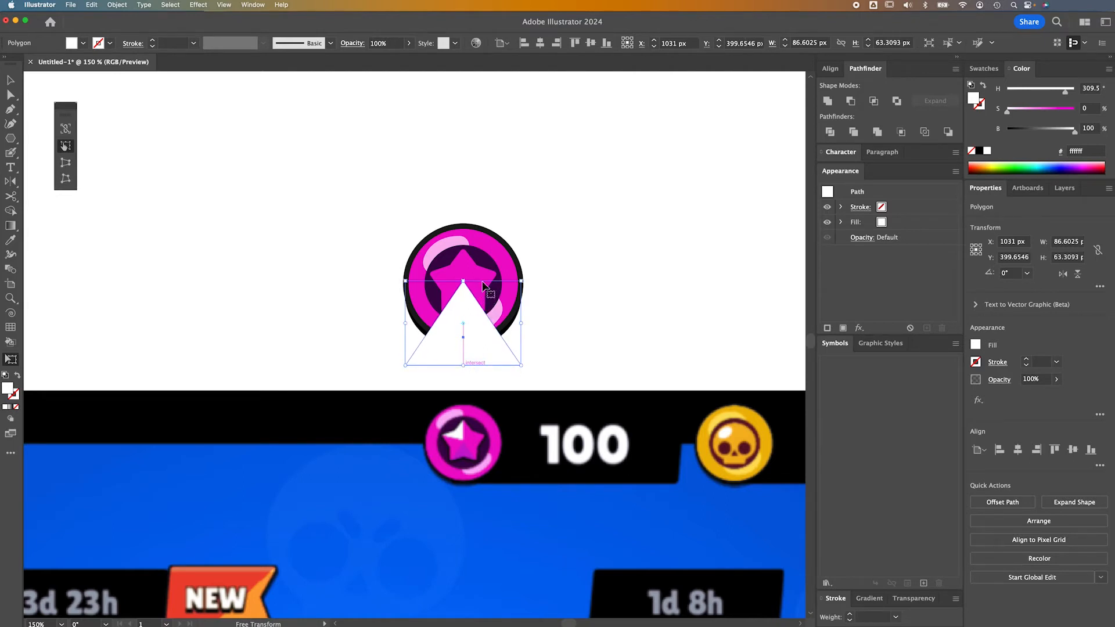
key("a")
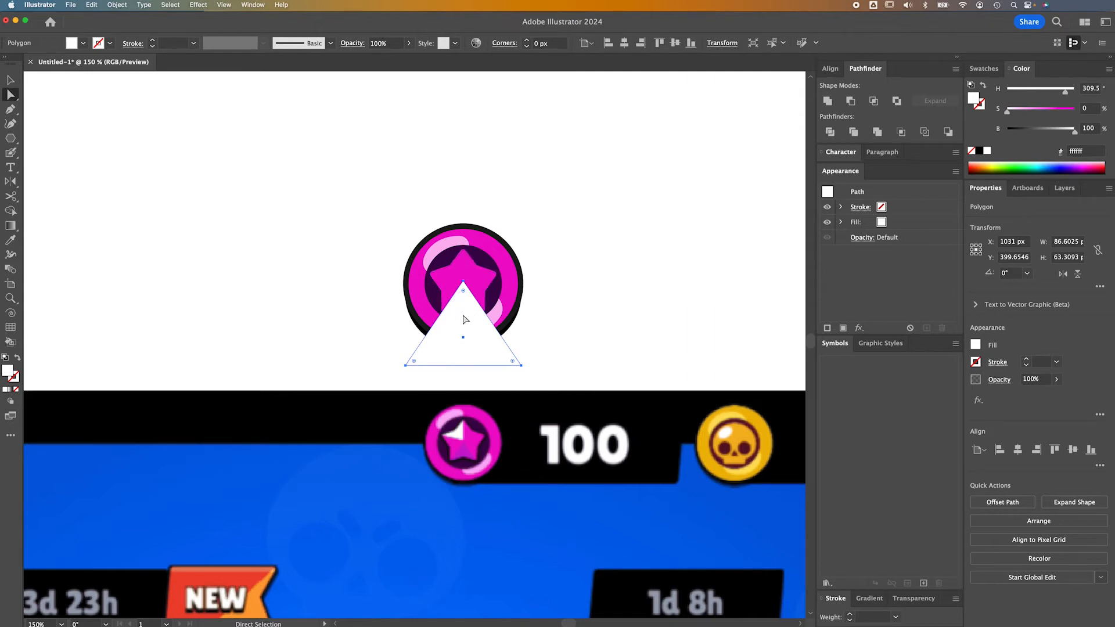
Duplicate the white triangle, rotate the copy to 225° and place its tip near the star's centre over the upper-left arms
key("super+v")
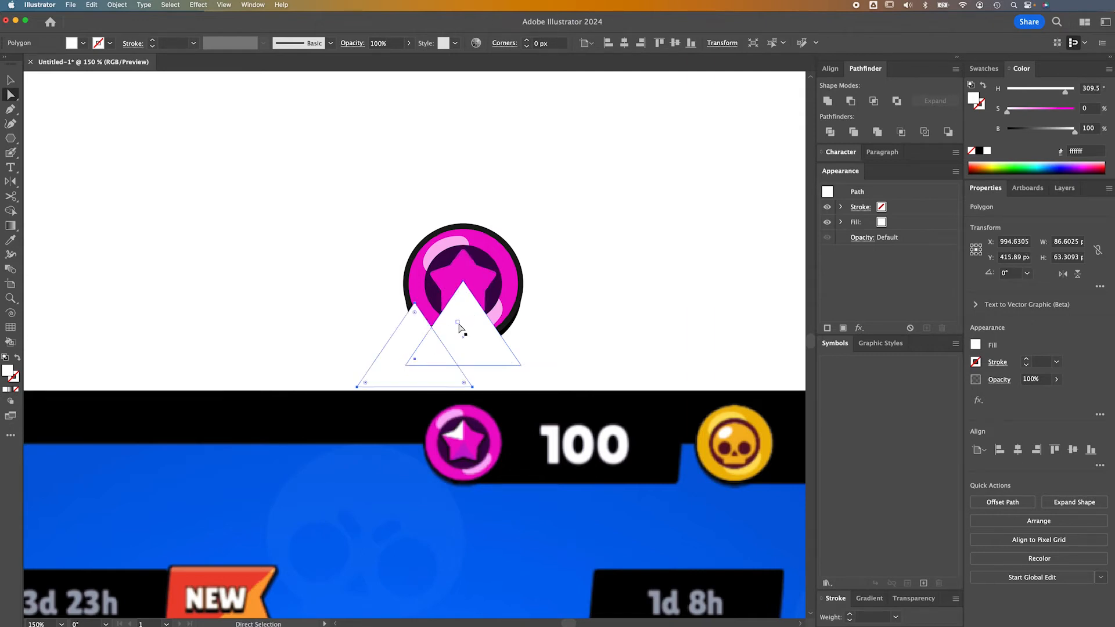
key("e")
left_click_drag(427, 302, 455, 418)
left_click_drag(430, 343, 448, 271)
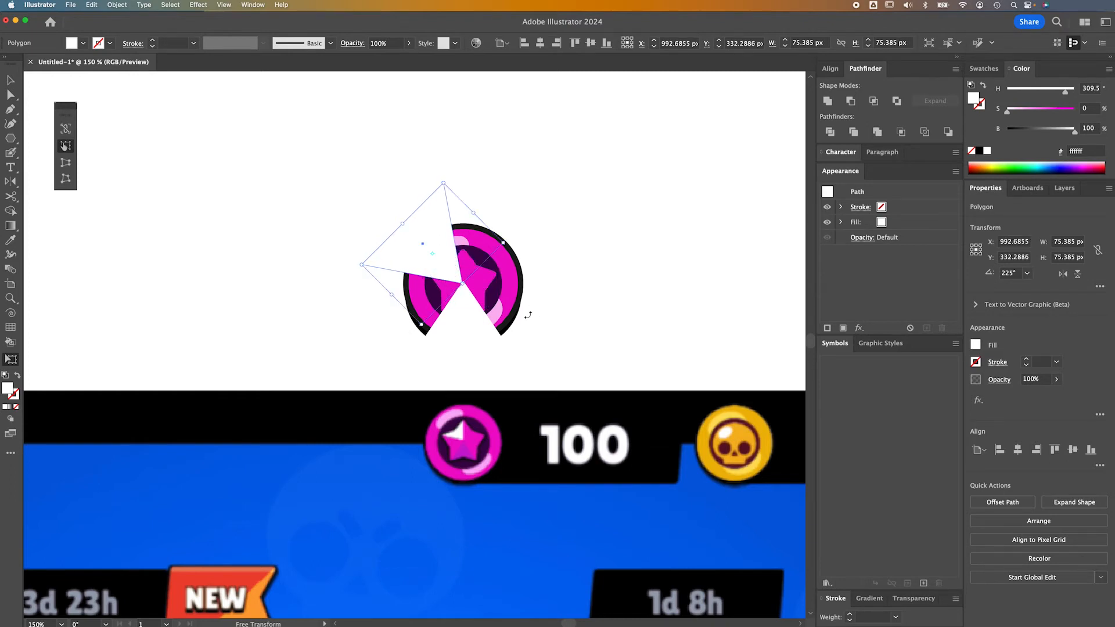
key("Up")
key("Up")
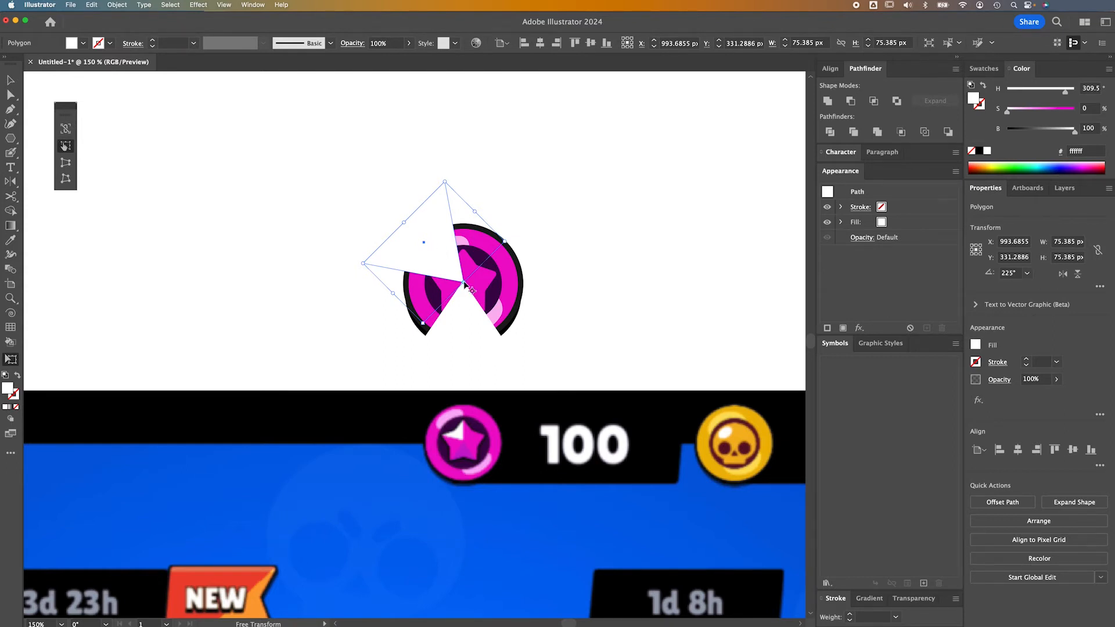
Shrink the copied triangle and rotate it to about 216° to match the reference star's upper-left white facet
mouse_move(533, 230)
left_mouse_down()
mouse_move(549, 247)
mouse_move(533, 222)
mouse_move(553, 236)
left_mouse_up()
left_click_drag(412, 216, 420, 223)
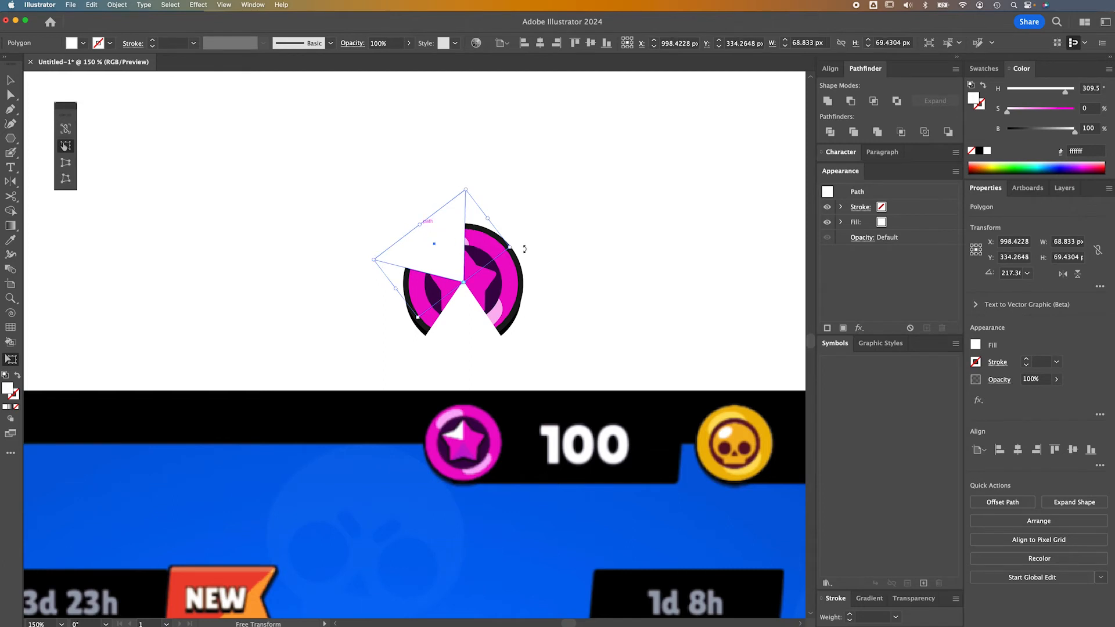
left_click_drag(523, 249, 527, 249)
left_click_drag(424, 225, 416, 219)
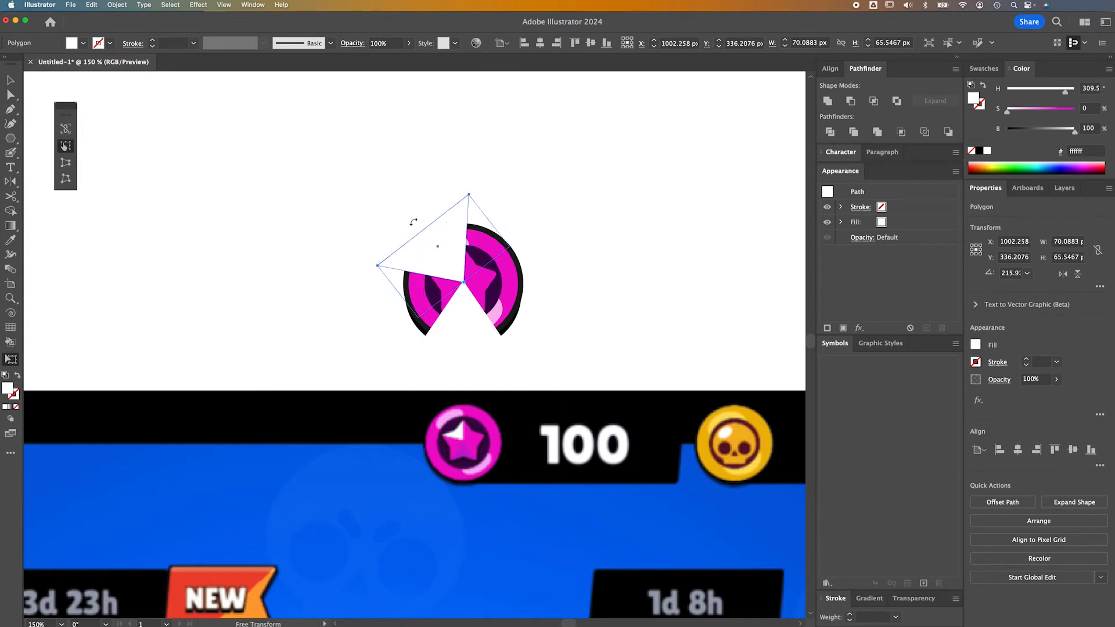
key("a")
left_click(565, 325)
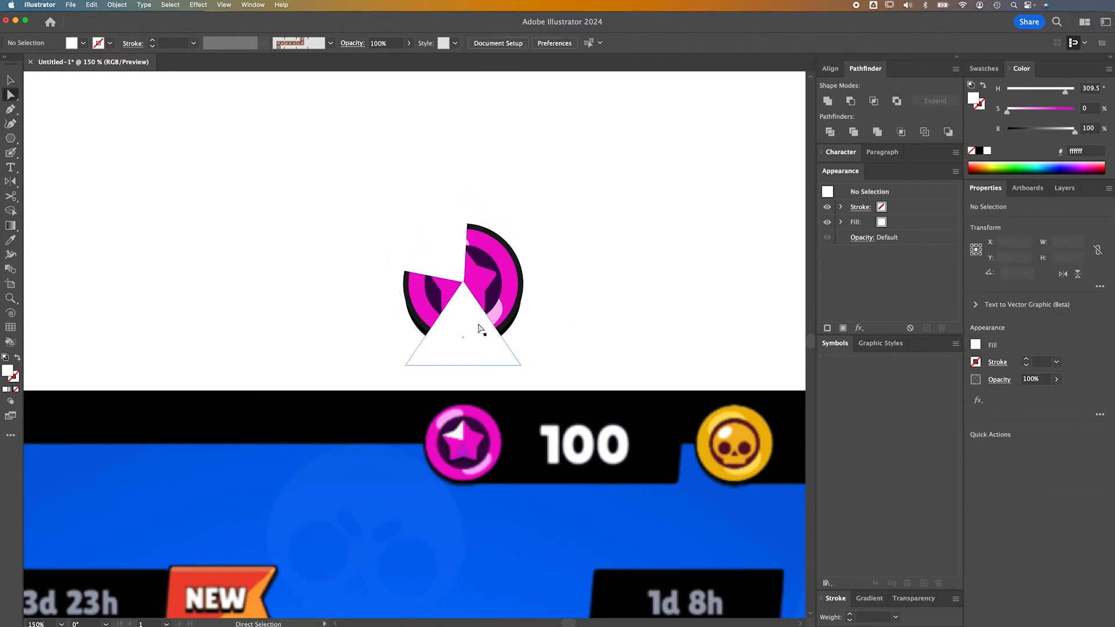
Align the tip anchor of the rotated white triangle exactly with the star's centre point
scroll(473, 322, "up", 5)
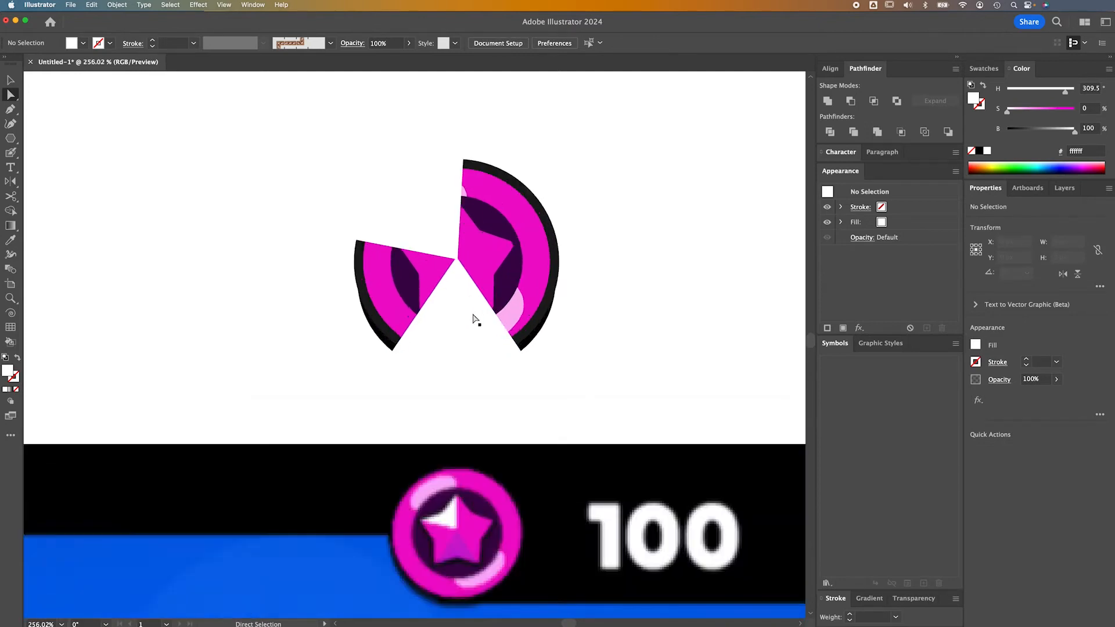
left_click(445, 228)
left_click(463, 225)
key("v")
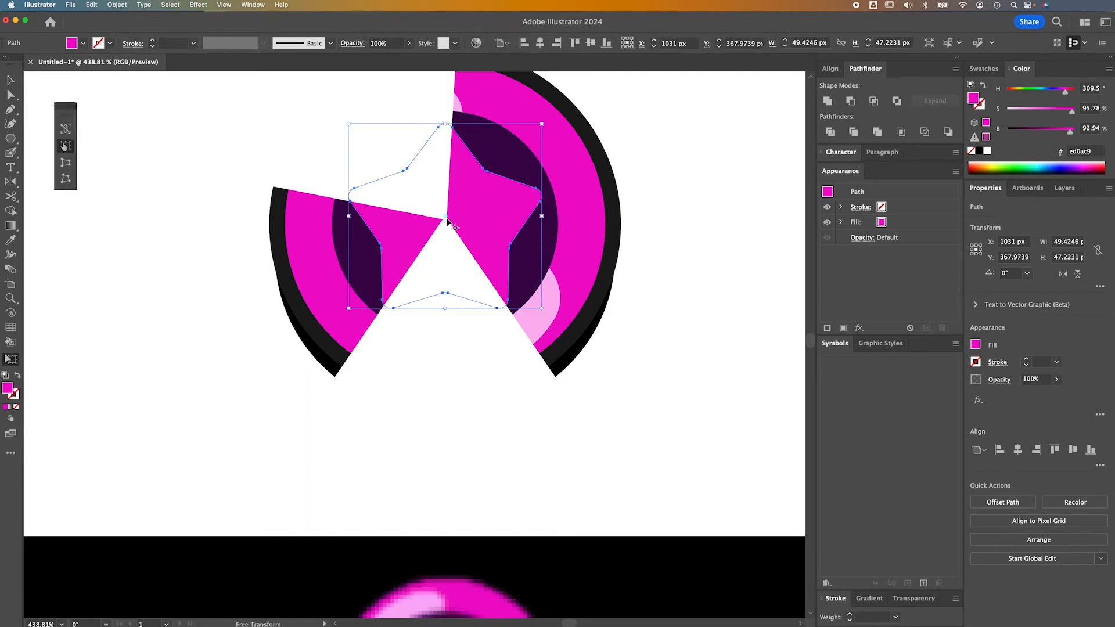
key("a")
left_click(446, 221)
left_click_drag(446, 221, 445, 216)
left_click(445, 218)
left_click(677, 292)
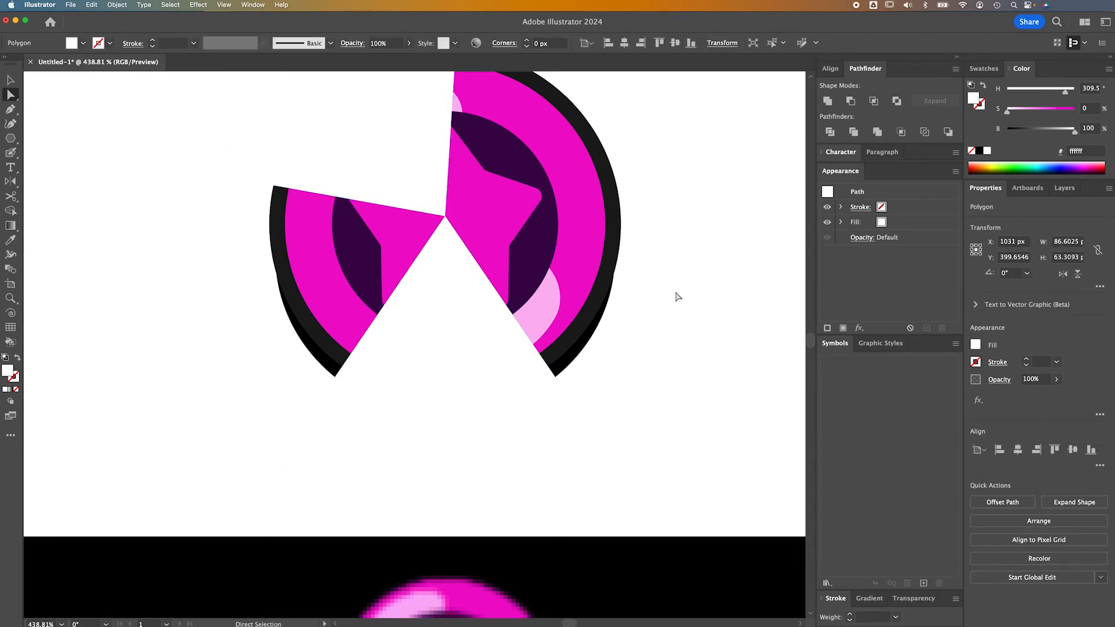
Fill the lower triangle with purple c917cf sampled from the shaded facet of the reference star
key("super+minus")
key("super+minus")
key("super+minus")
key("super+minus")
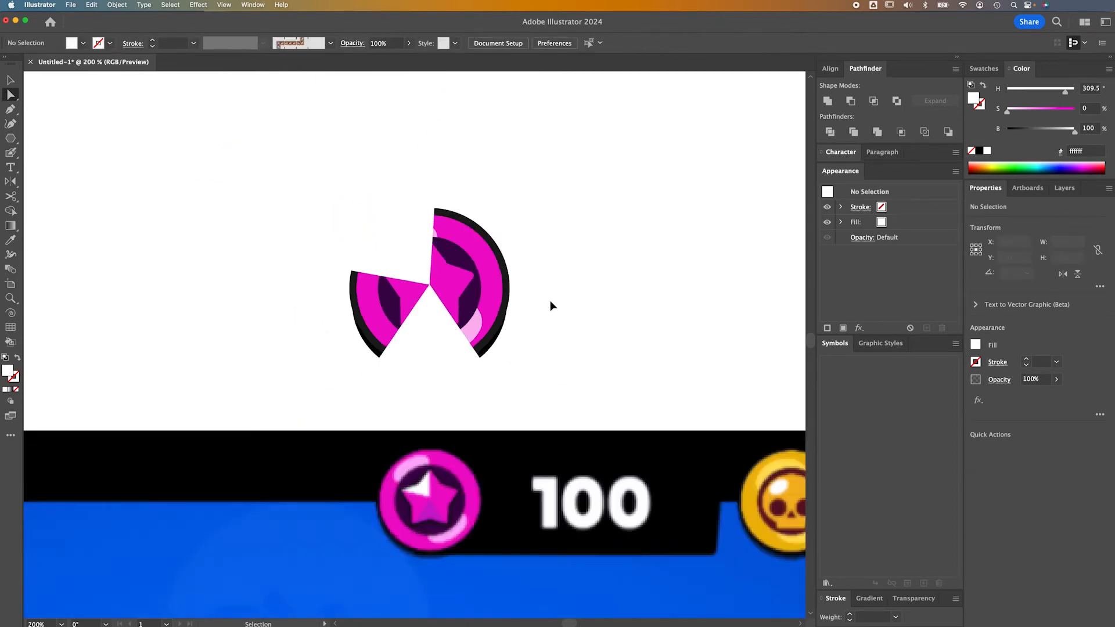
left_click(423, 283)
left_click(427, 337)
key("i")
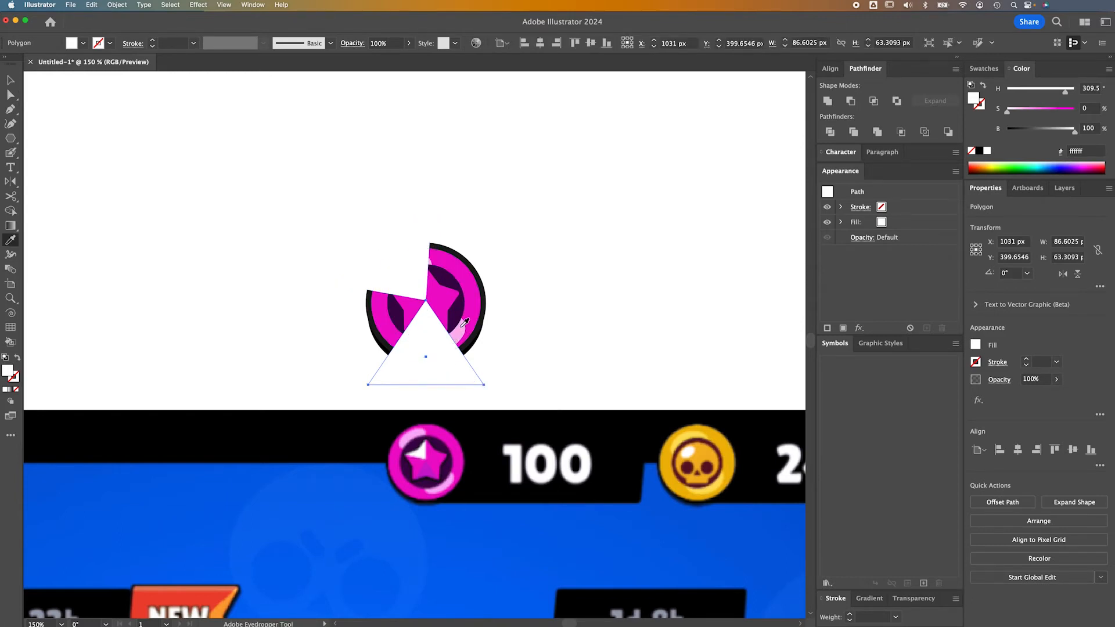
left_click(432, 467)
key("a")
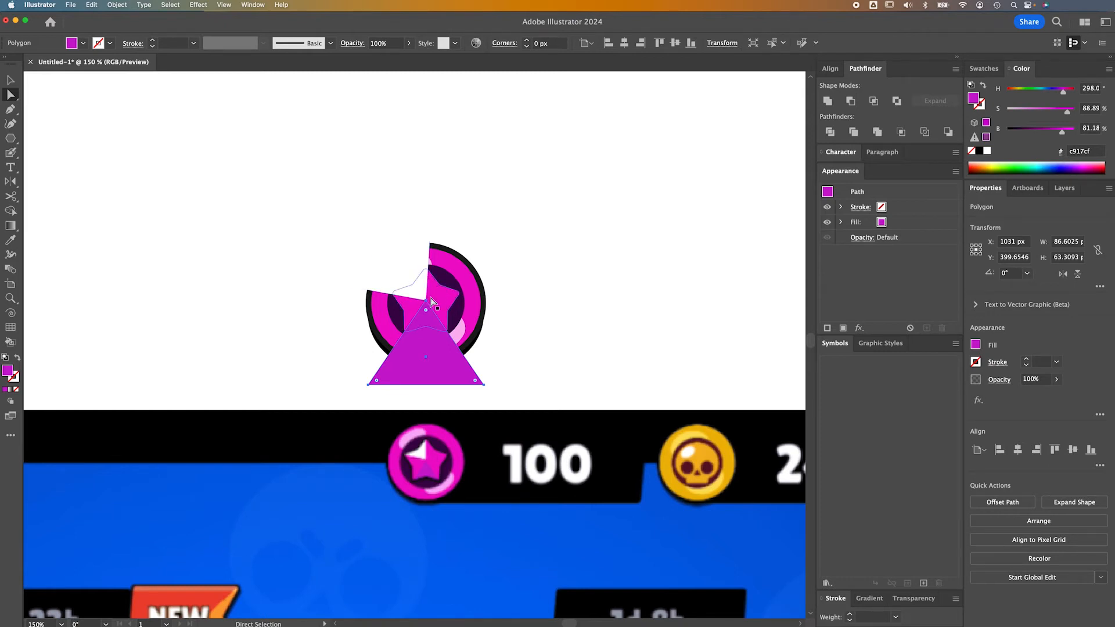
Copy the central magenta star and paste it in place in front of the white and purple triangles
left_click(440, 300)
left_click(438, 356)
left_click(420, 279)
left_click(443, 307)
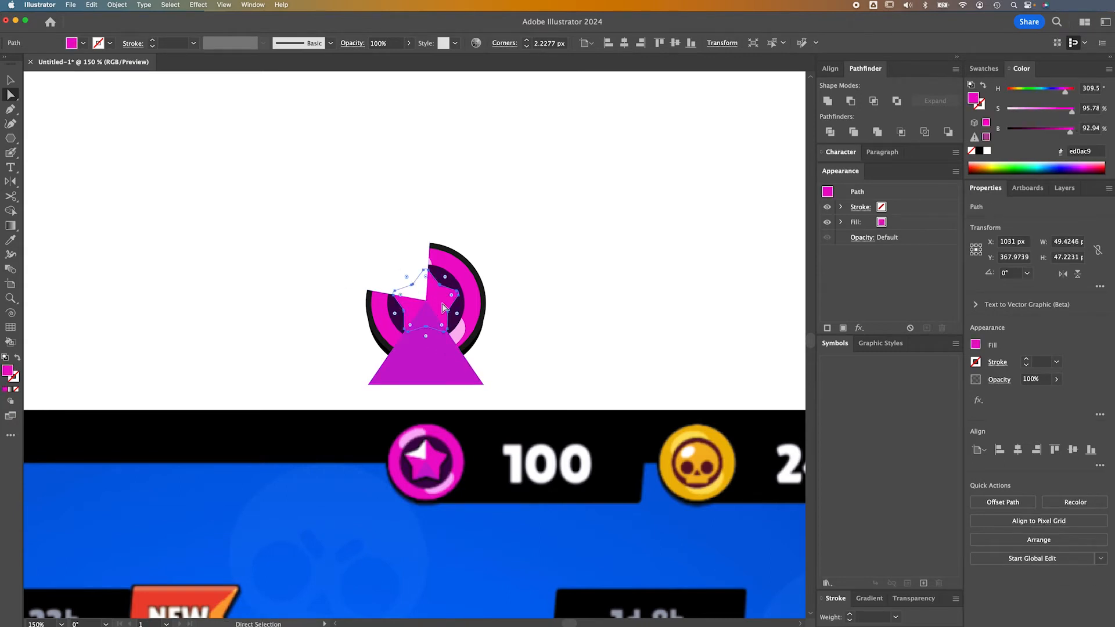
key("super+shift+bracketright")
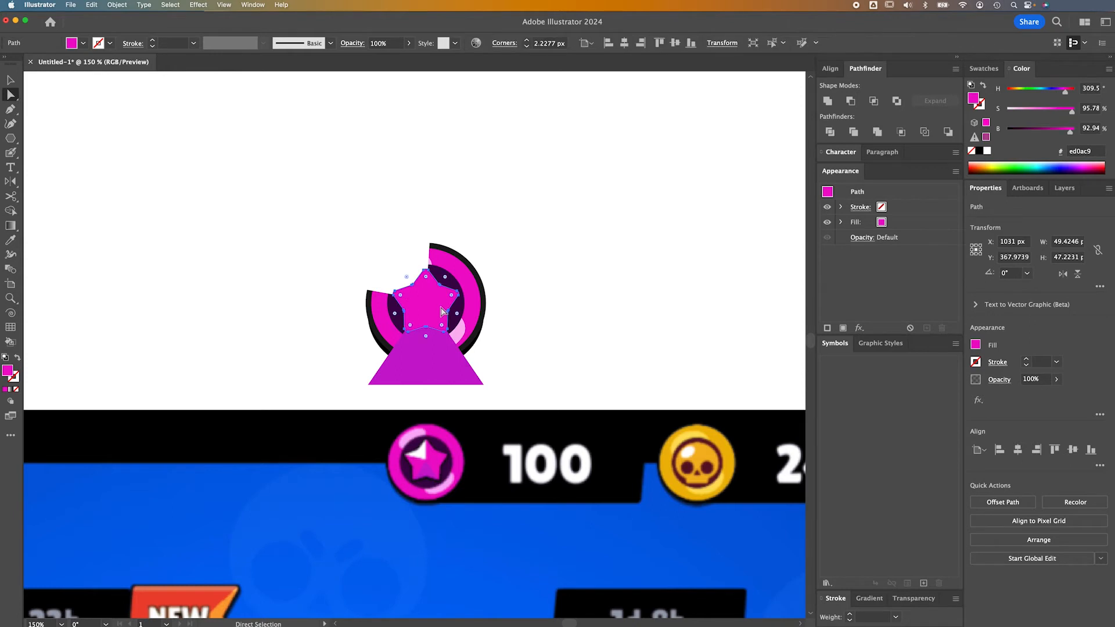
Clip the white and purple triangles to the front star's shape with a clipping mask
left_click(441, 354, "shift")
left_click(409, 283)
left_click(436, 366, "shift")
left_click(437, 305, "shift")
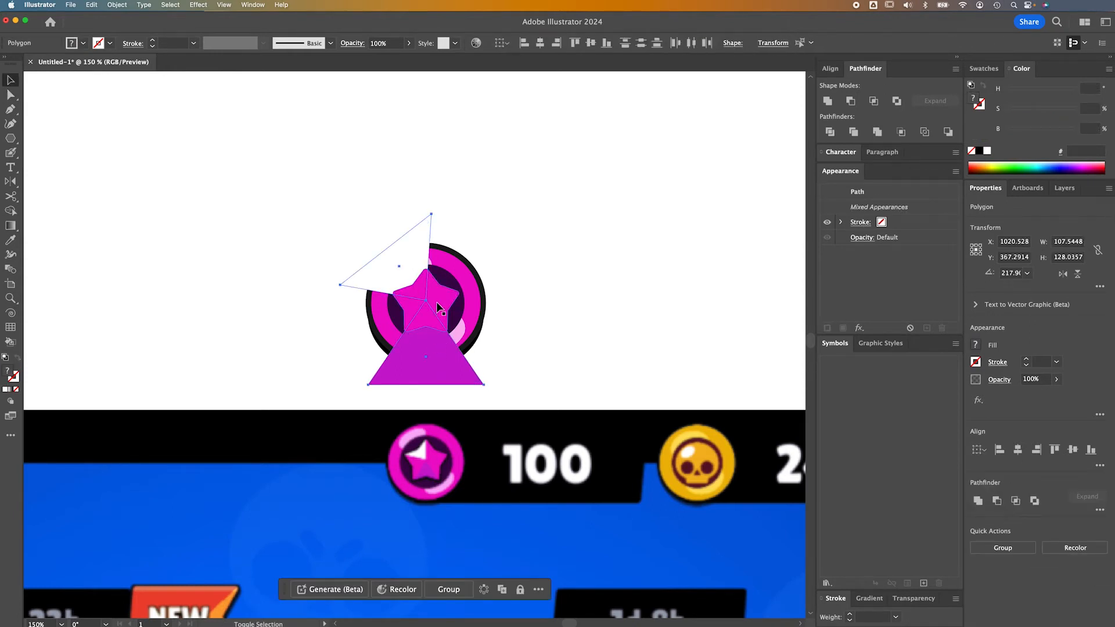
right_click(437, 305)
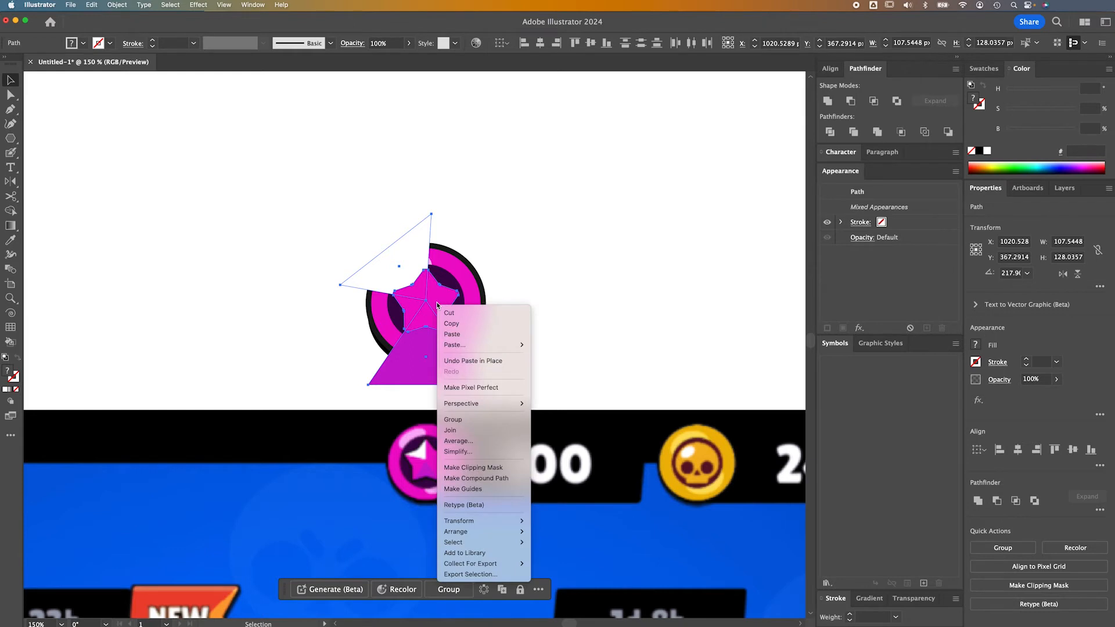
left_click(481, 468)
left_click(540, 346)
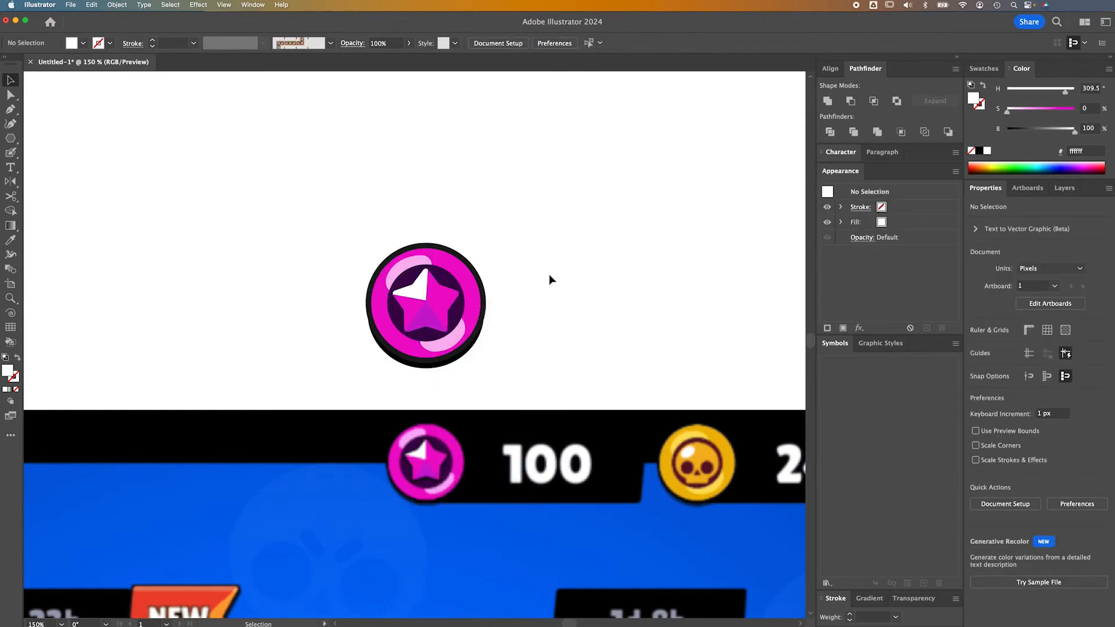
Set the opacity of both white highlights on the magenta ring to 50%
key("super+minus")
key("super+minus")
key("super+minus")
key("super+minus")
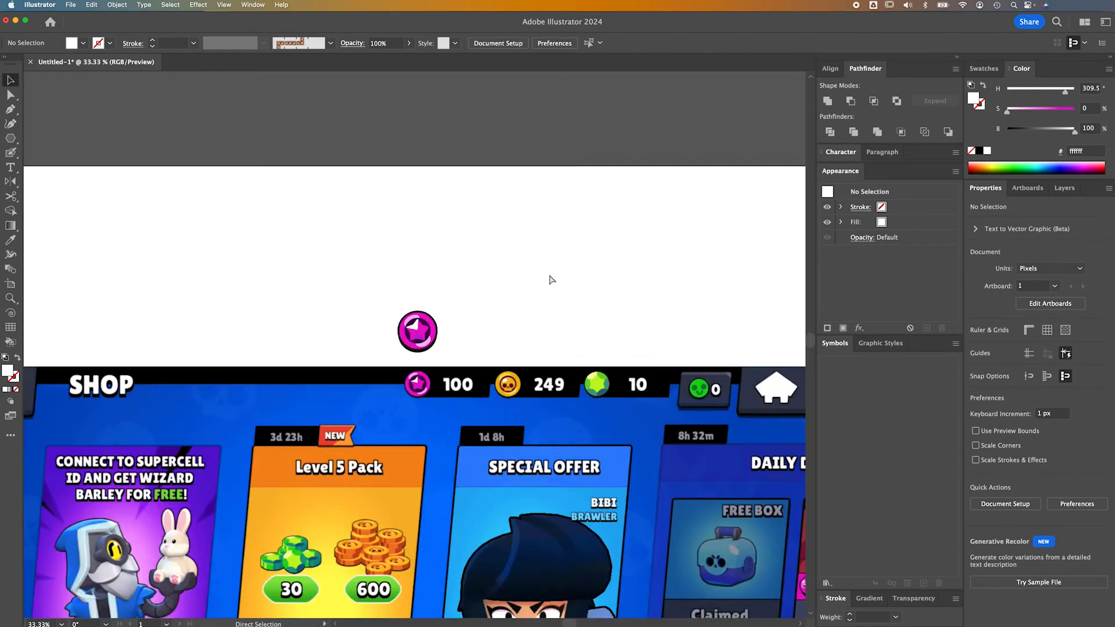
key("super+plus")
key("super+plus")
key("super+plus")
key("super+plus")
key("a")
left_click(441, 333)
left_click(442, 332, "shift")
left_click(431, 44)
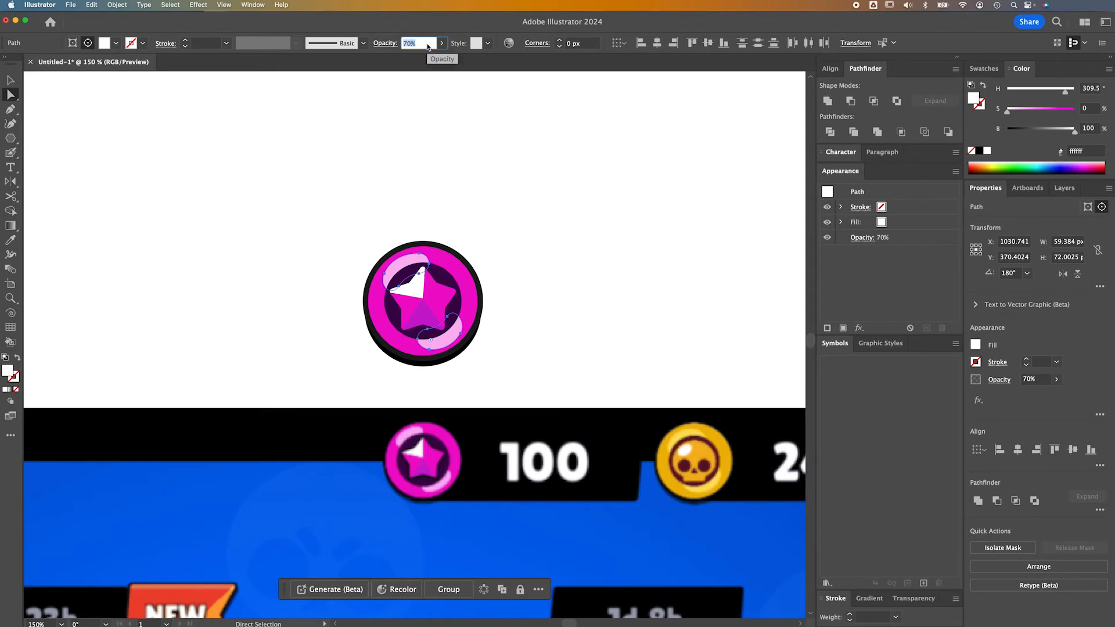
type("50")
key("Return")
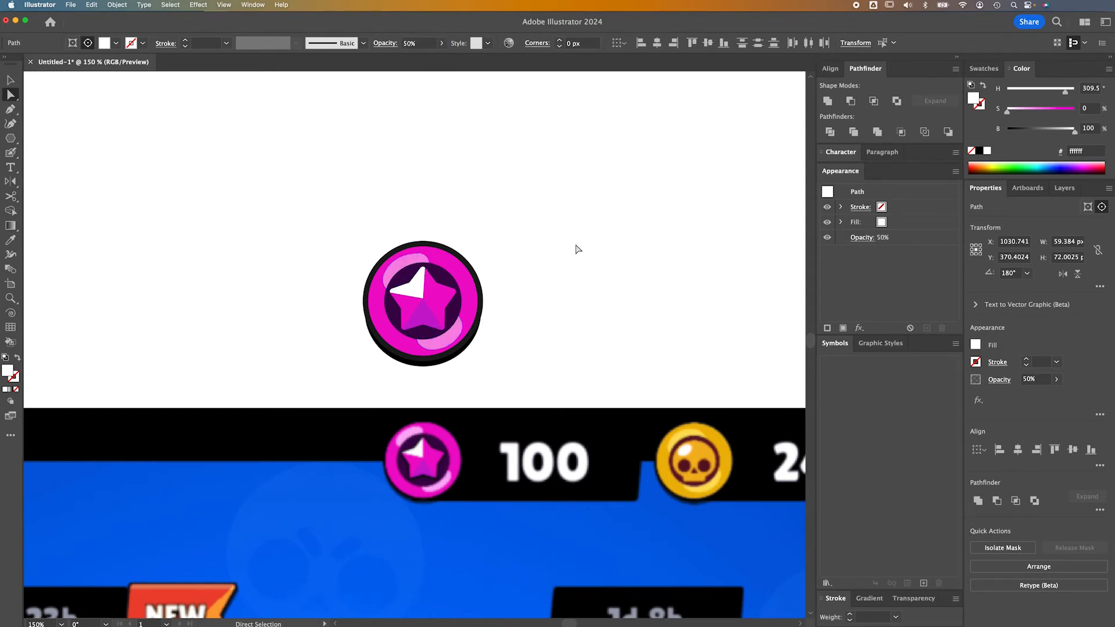
left_click(574, 251)
Set the 4 pt outer stroke of the icon's large circle to pure black 000000
key("v")
key("a")
left_click(475, 339)
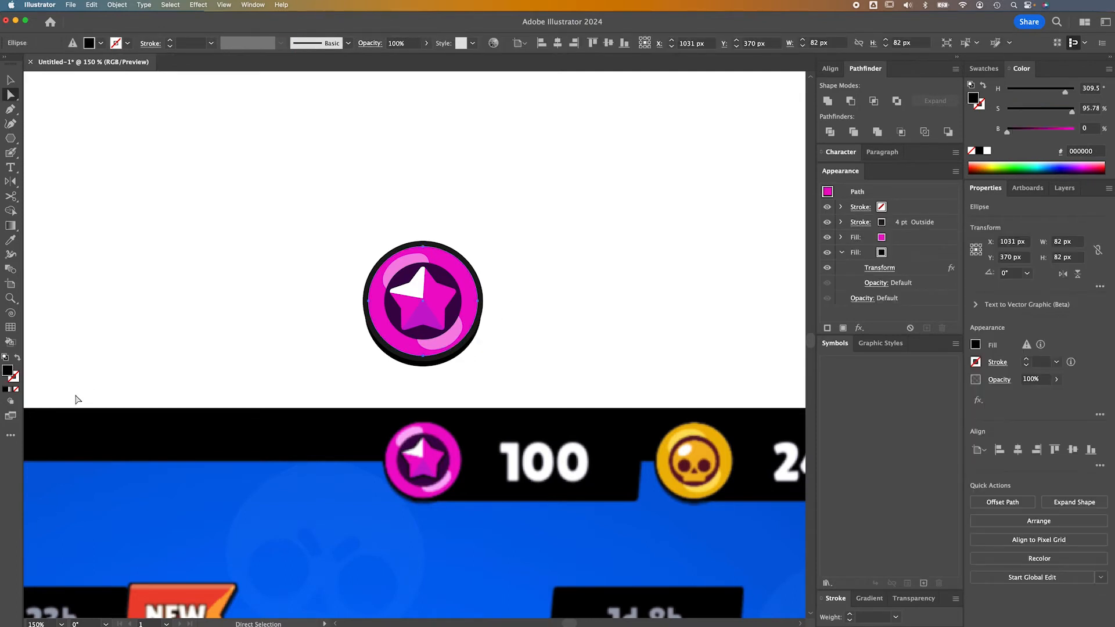
left_click(885, 225)
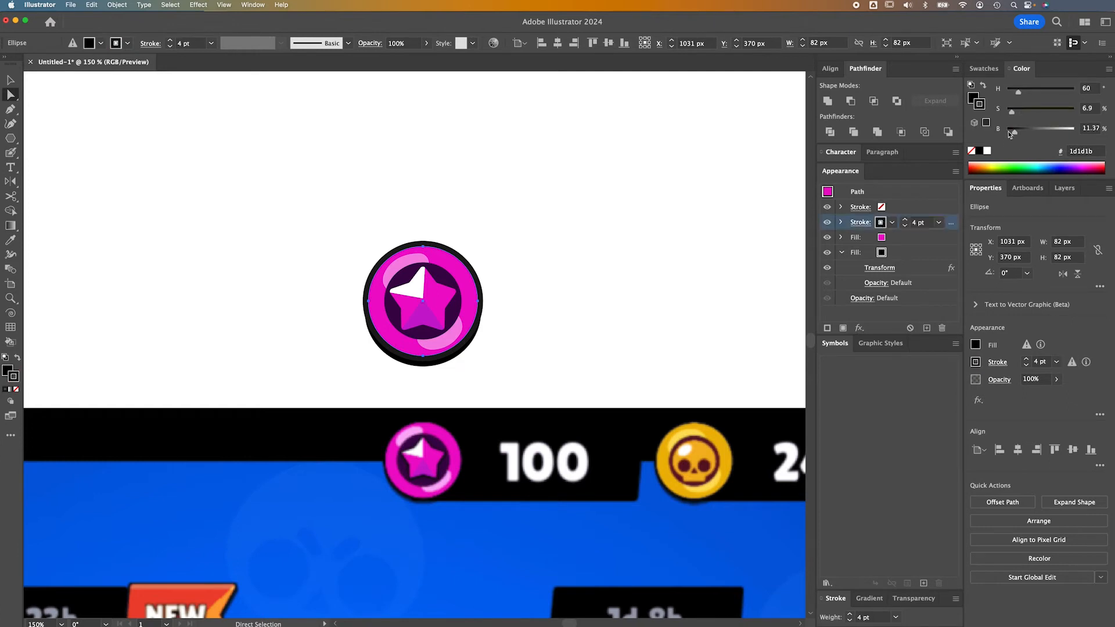
left_click_drag(1015, 135, 988, 133)
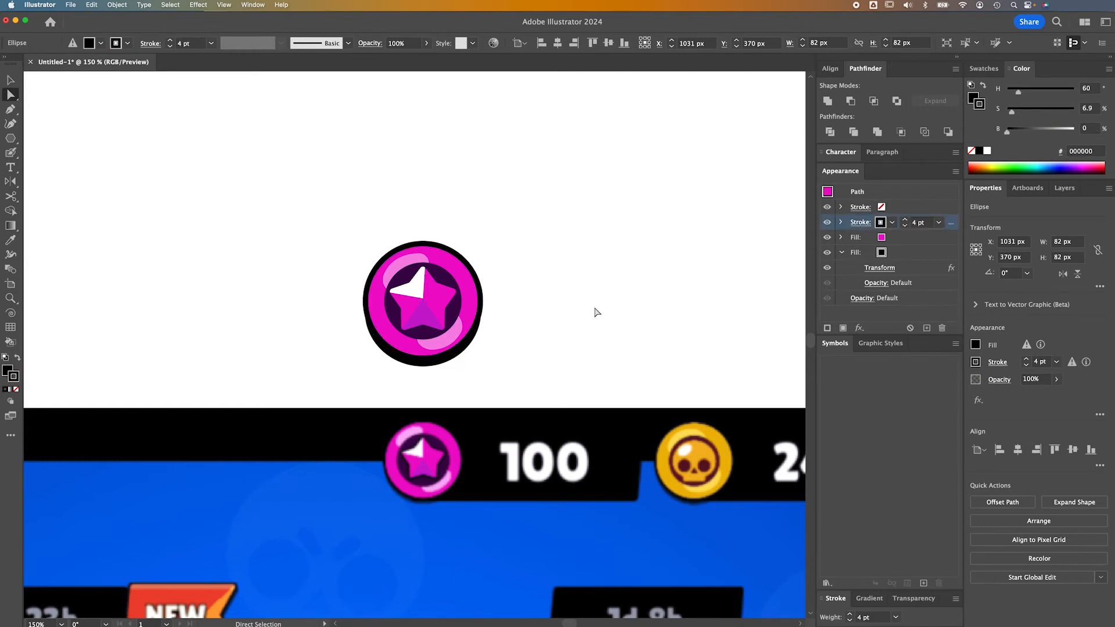
left_click(494, 345)
key("v")
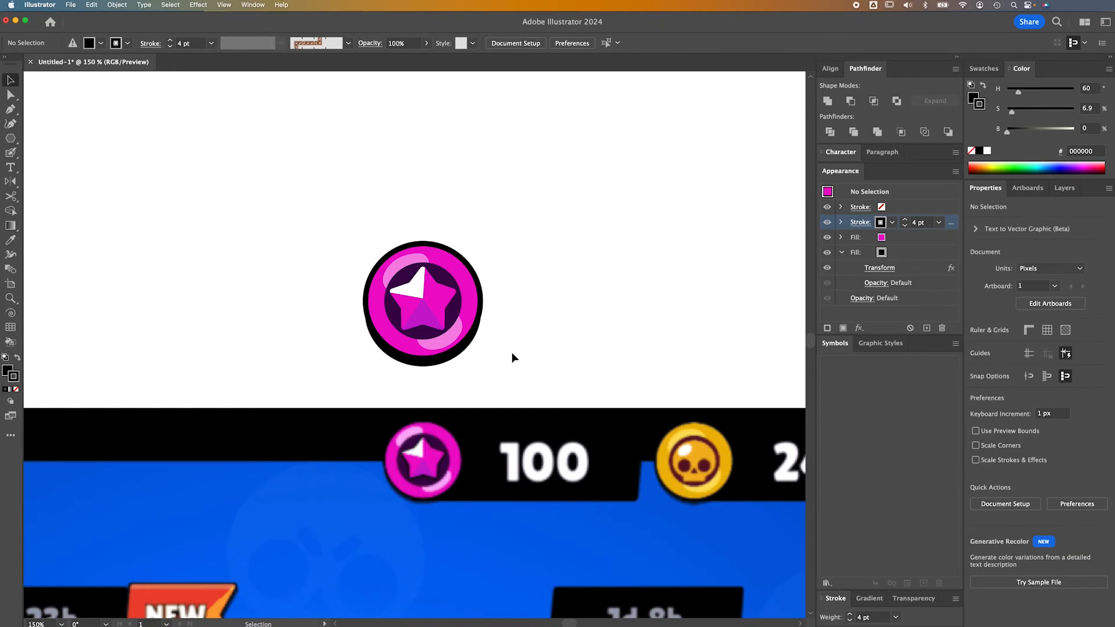
Duplicate the whole star icon horizontally beside the original, with the copy's centre at X 1160 px
scroll(512, 353, "down", 1)
left_click_drag(513, 353, 321, 347)
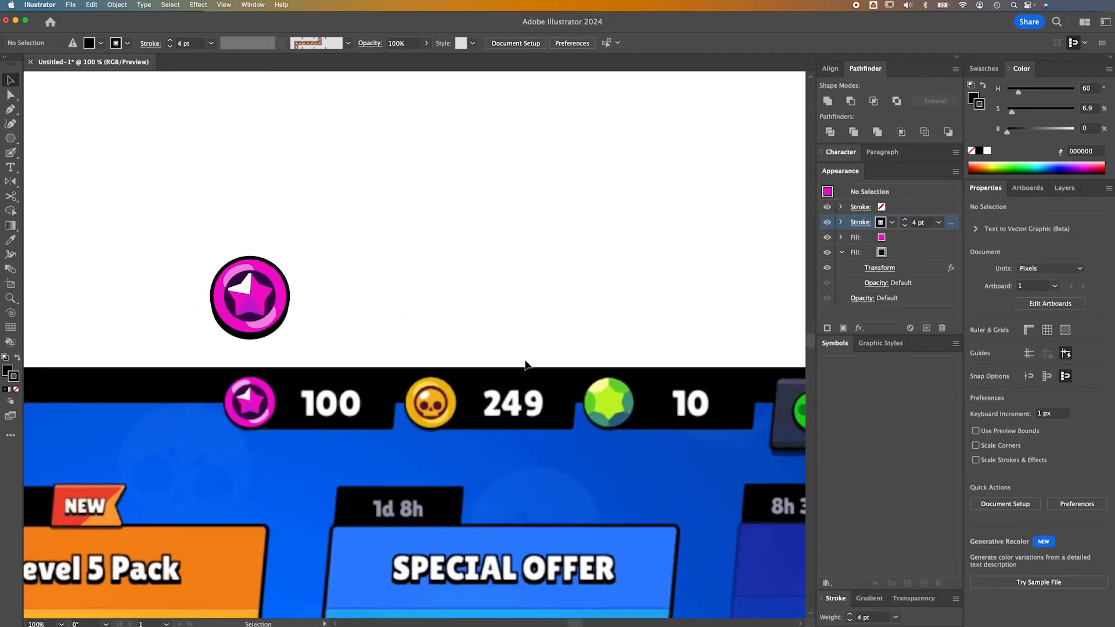
left_click_drag(325, 343, 324, 343)
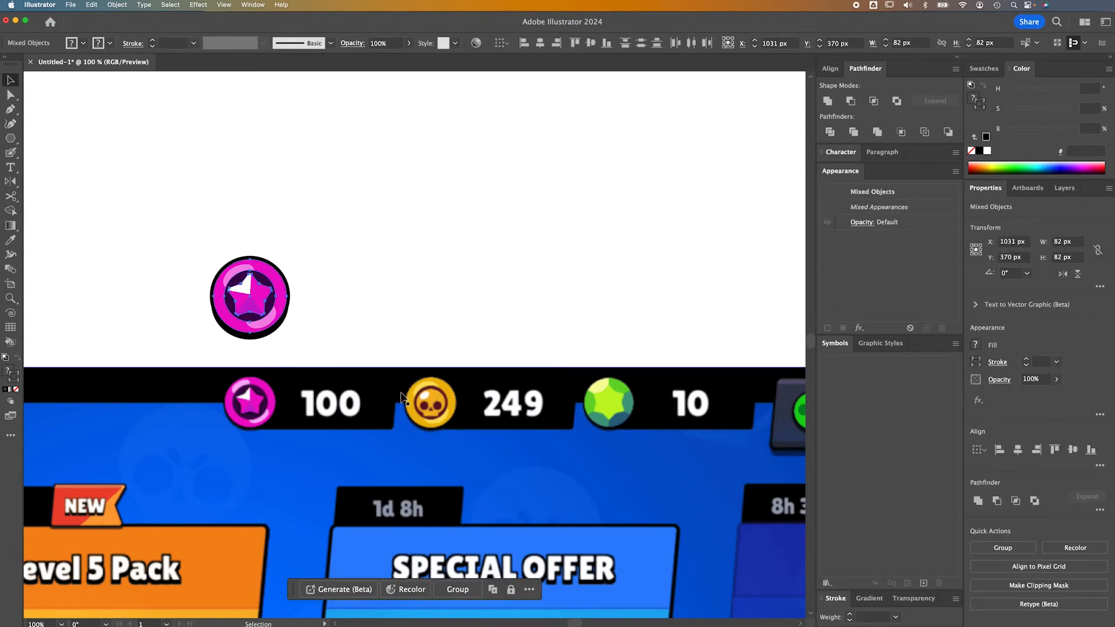
left_click_drag(256, 306, 370, 306, "alt")
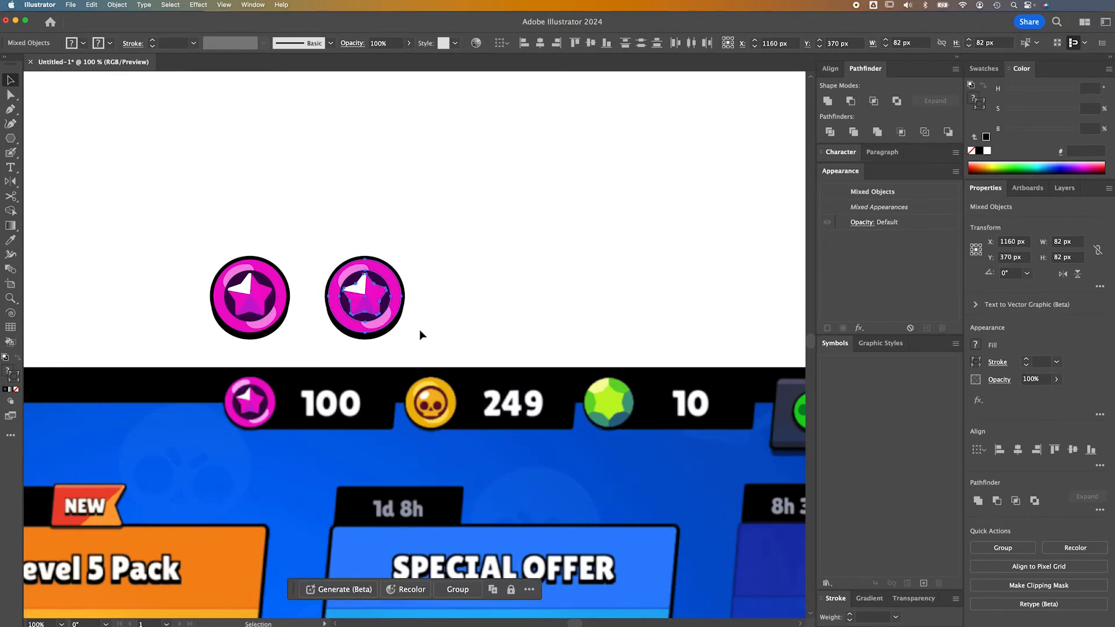
Delete the clipped facets and the magenta star from the copied icon
key("super+equal")
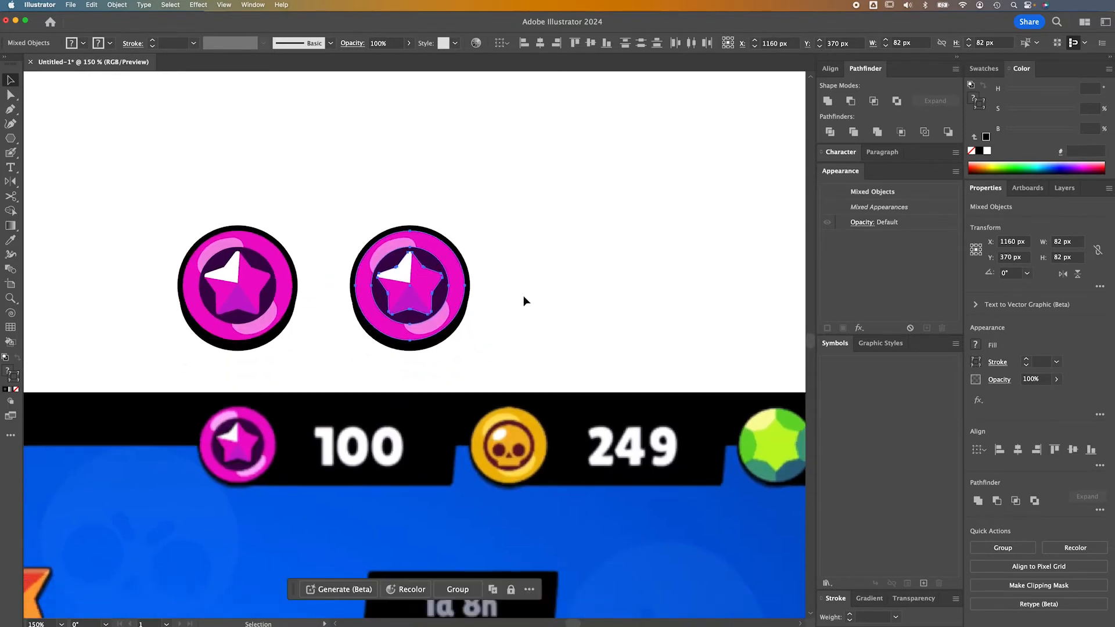
left_click(524, 297)
left_click(416, 284)
key("Delete")
left_click(415, 303)
key("Delete")
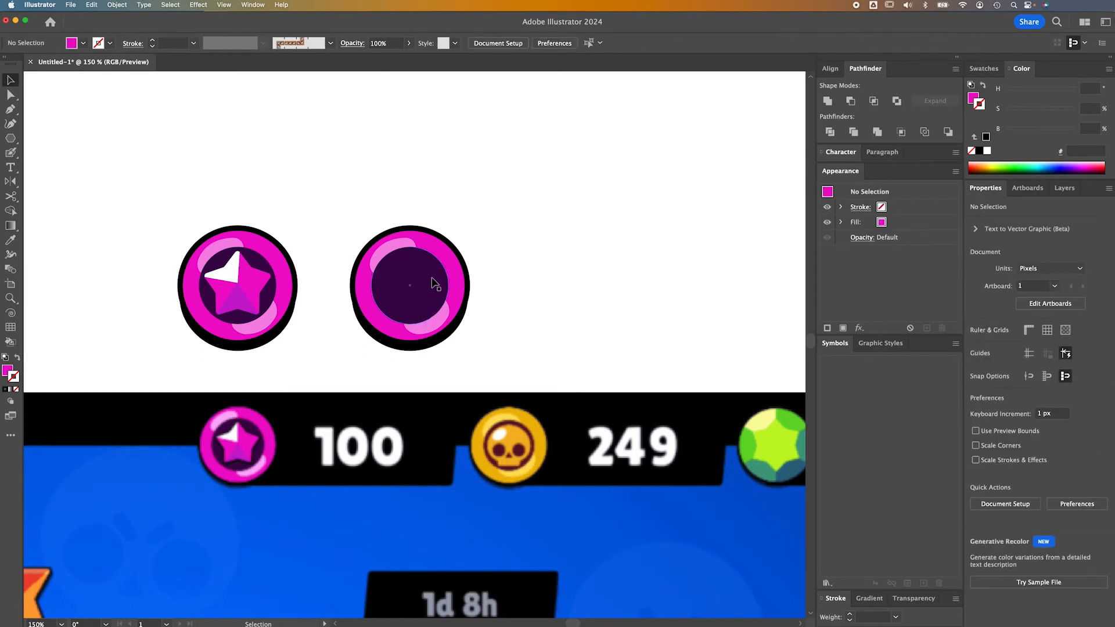
Fill the copied icon's large circle with gold ecb807 sampled from the reference skull coin
key("a")
left_click(447, 290)
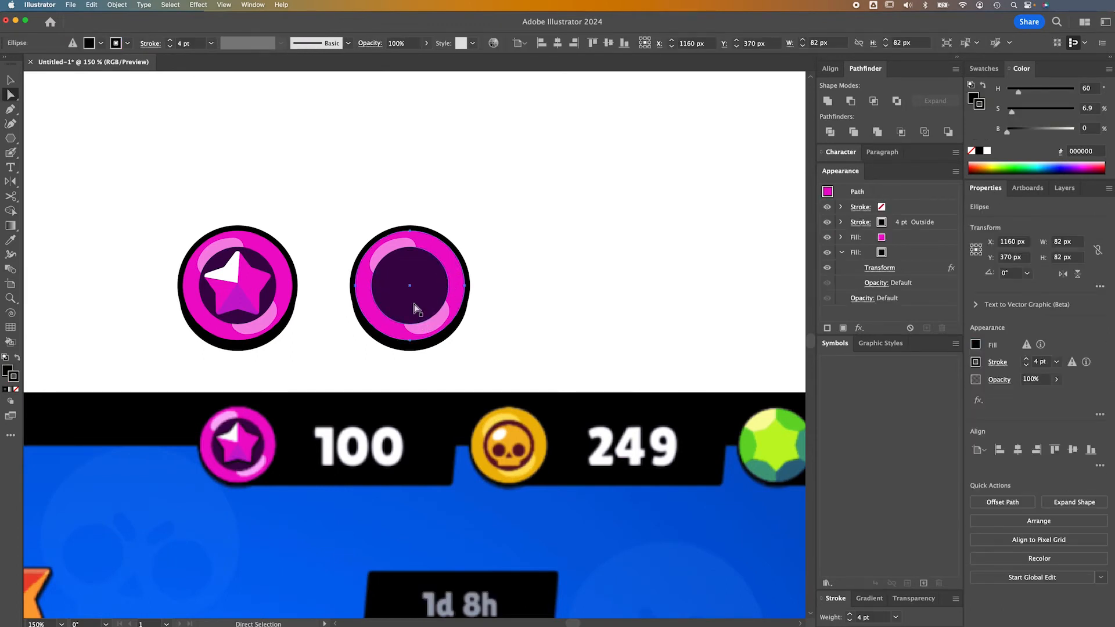
left_click(896, 241)
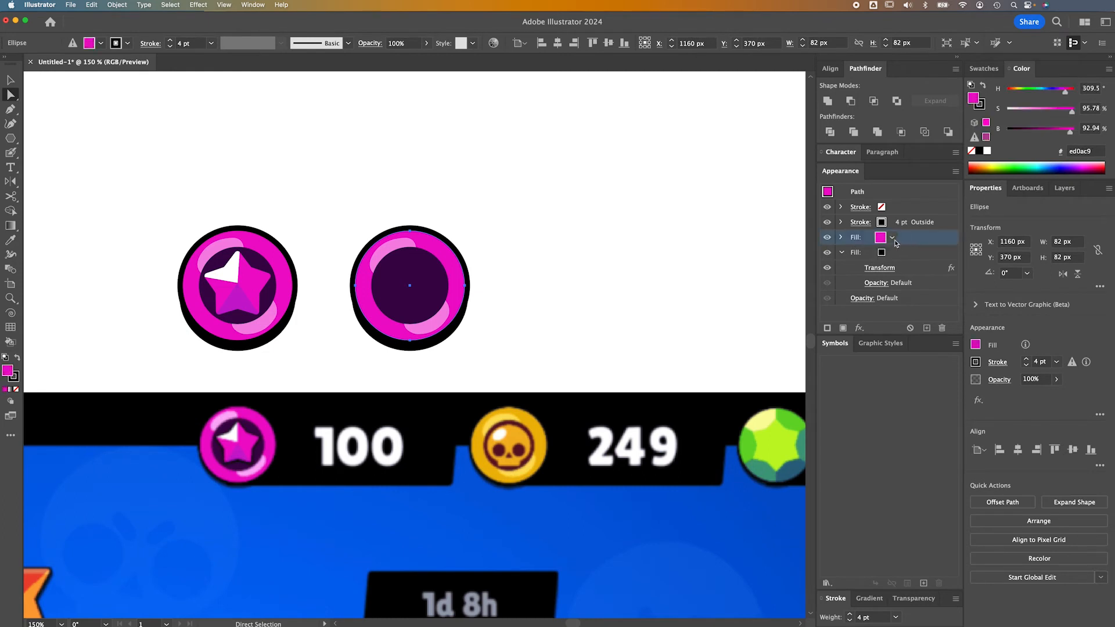
key("i")
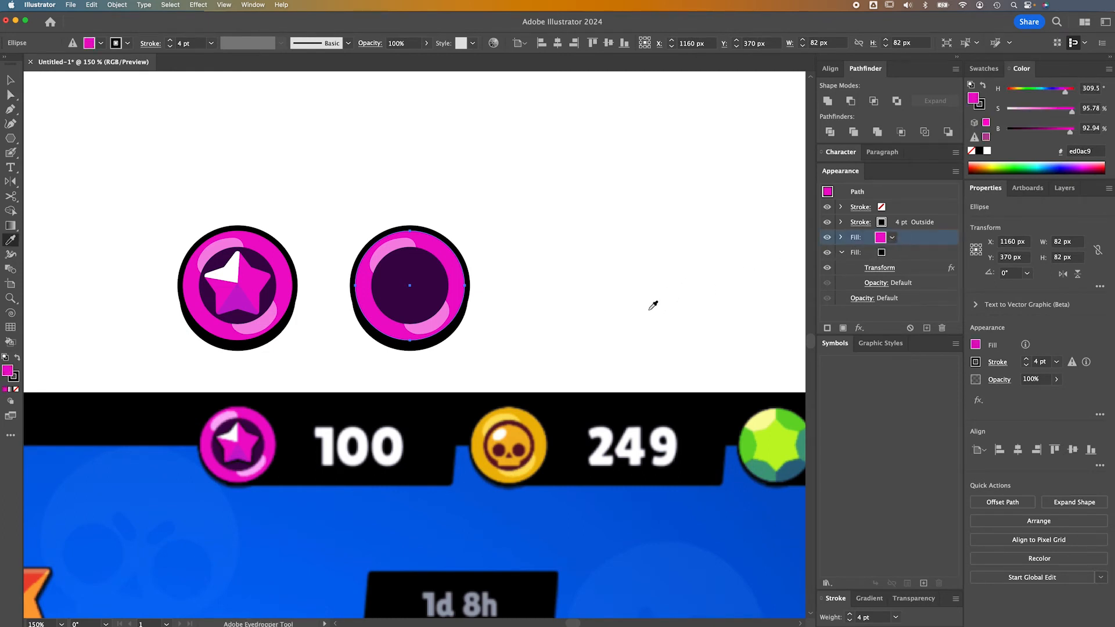
left_click(538, 424)
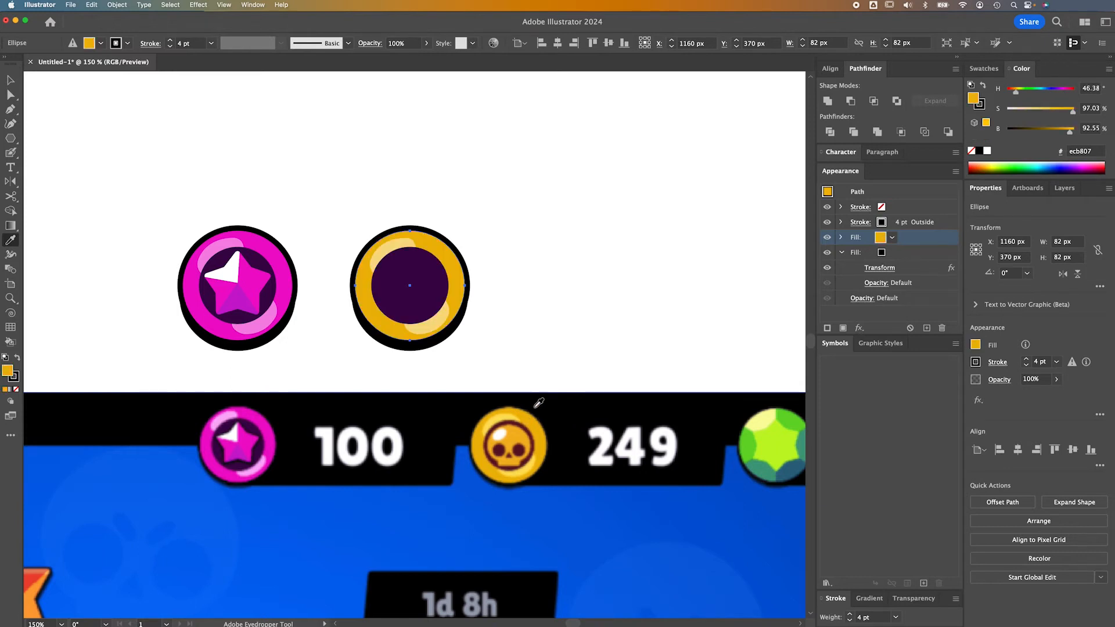
Fill the gold coin's inner circle with dark maroon 5a1126 sampled from the reference skull coin
key("a")
left_click(420, 281)
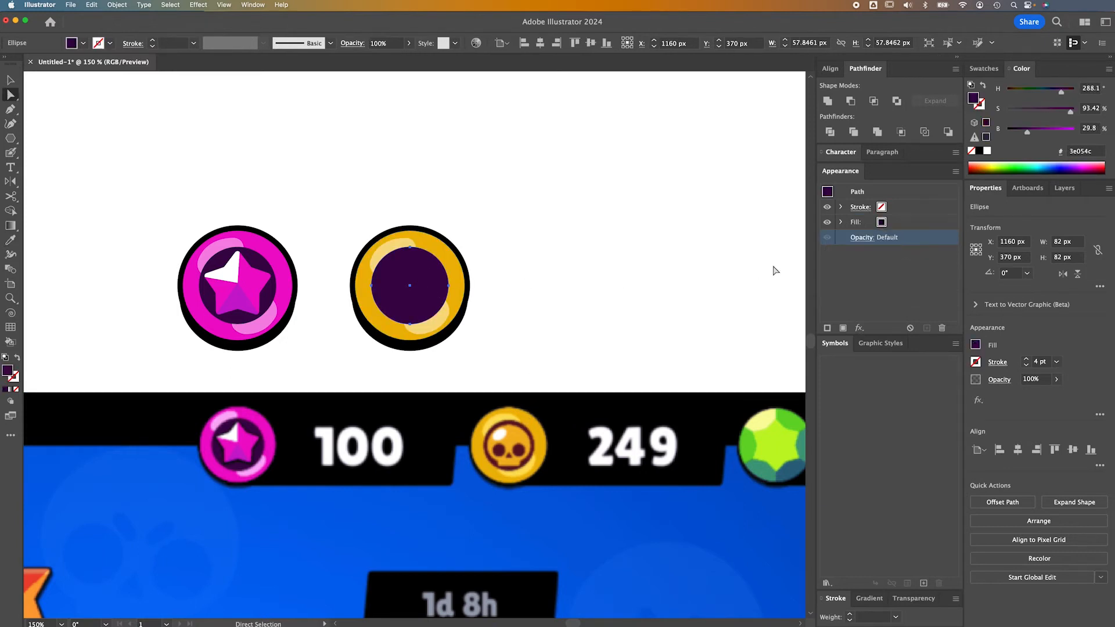
key("i")
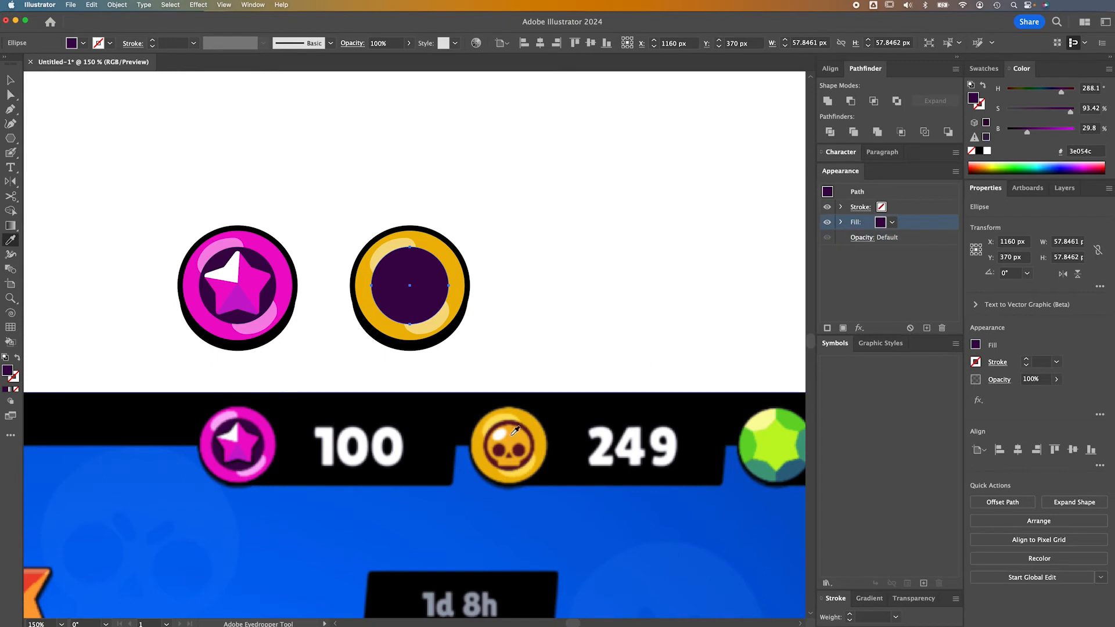
left_click(518, 448)
left_click(519, 448)
left_click(519, 448)
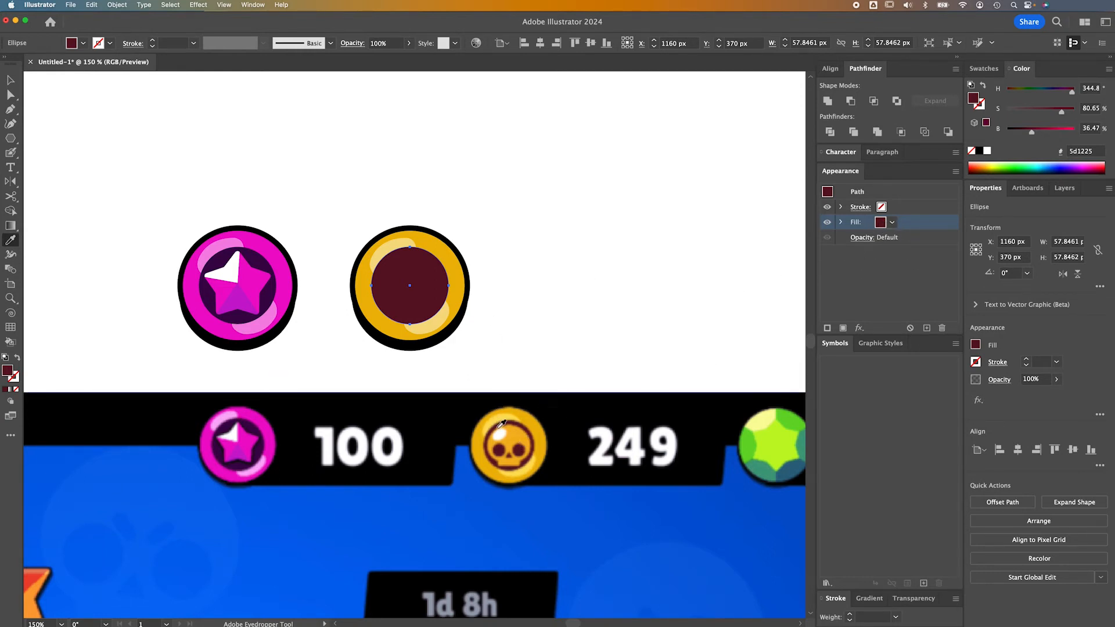
left_click(521, 432)
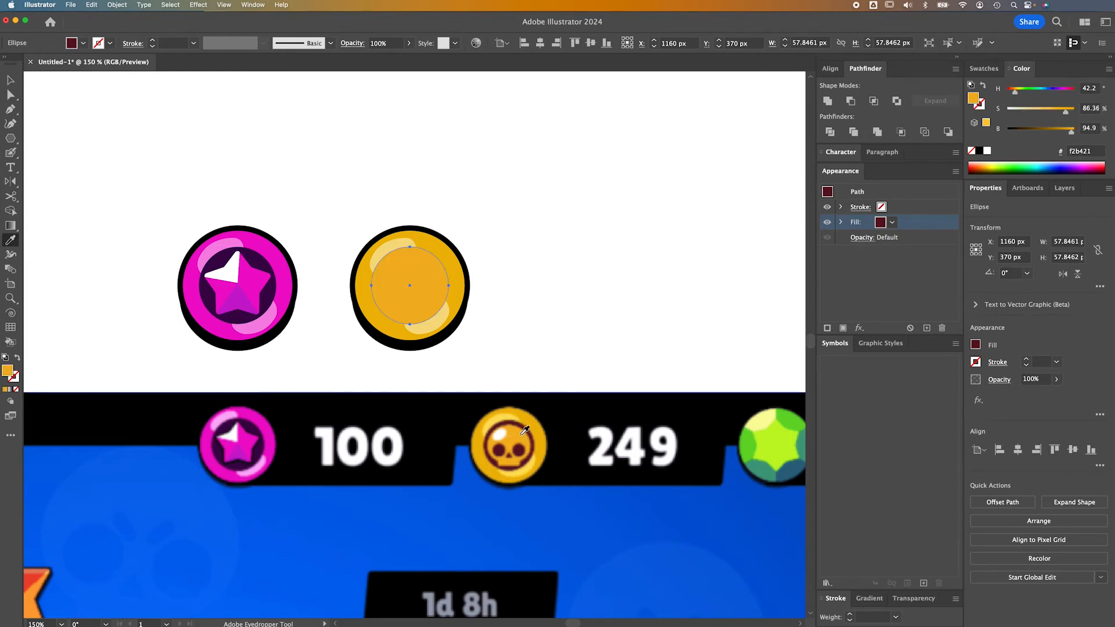
left_click(505, 426)
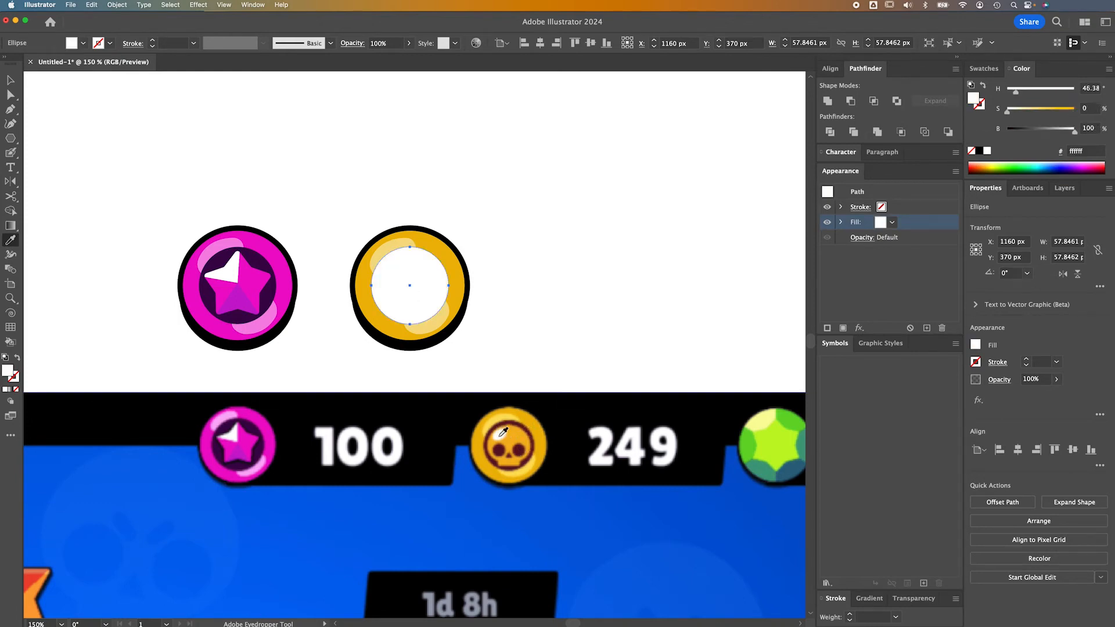
left_click(501, 448)
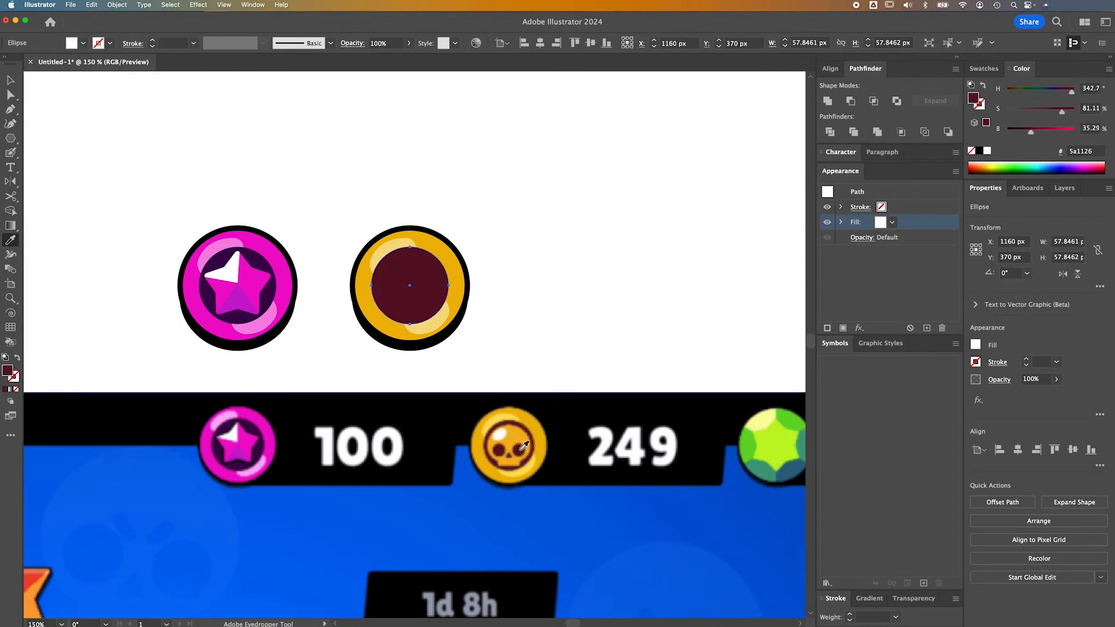
left_click(536, 421)
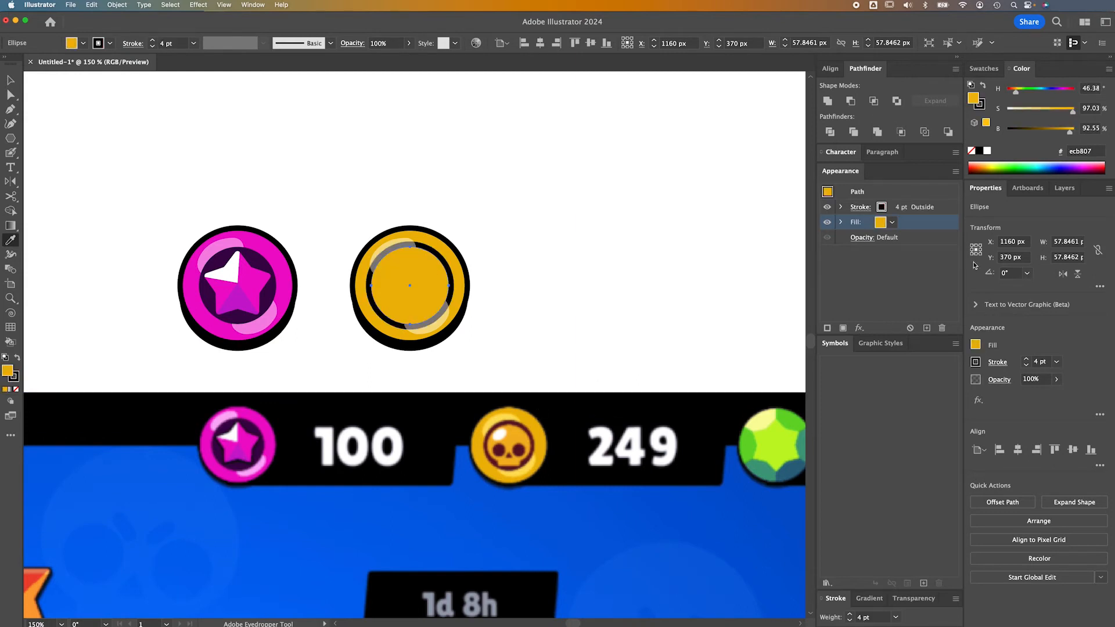
key("super+z")
key("v")
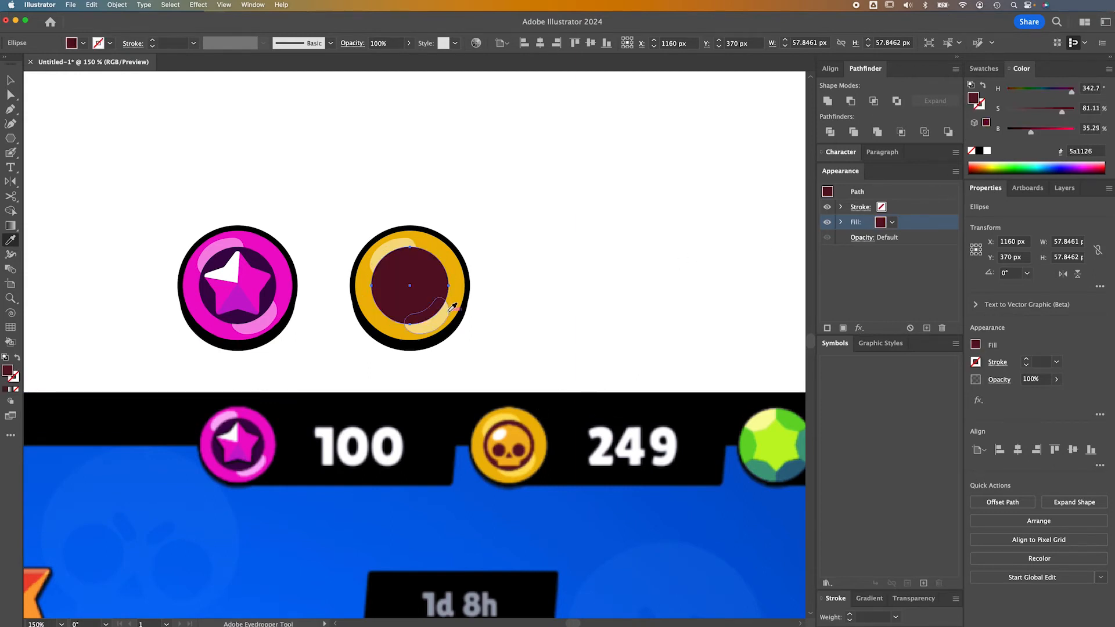
left_click(478, 349)
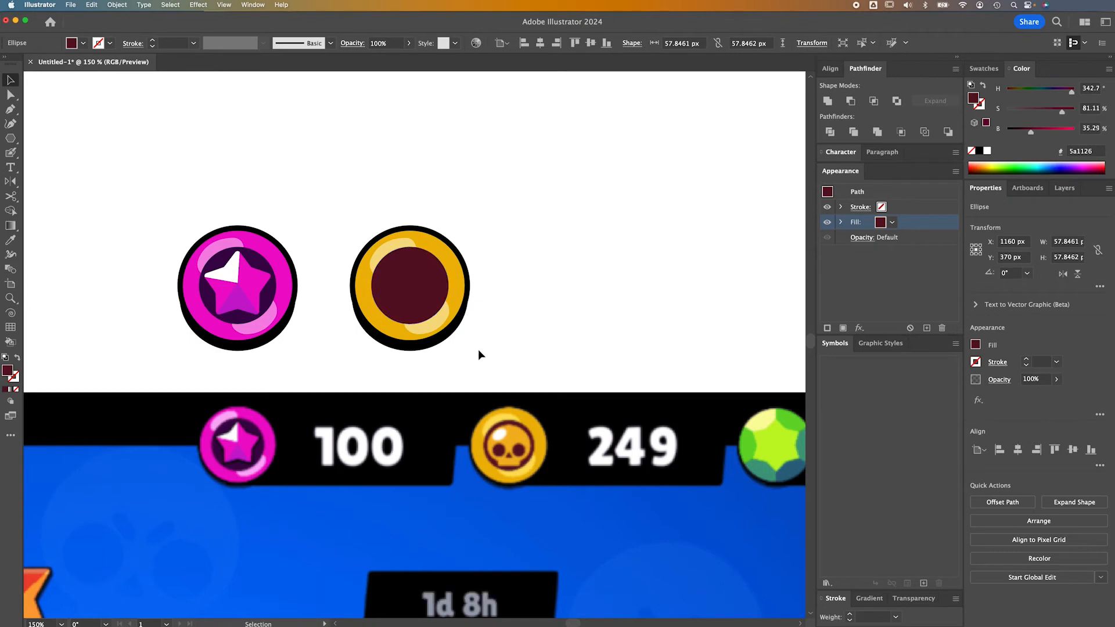
Enlarge the gold coin's lower-right highlight to about 44.5 by 38.7 px, rotate it to about 176° and nudge it up and left
key("a")
left_click(437, 325)
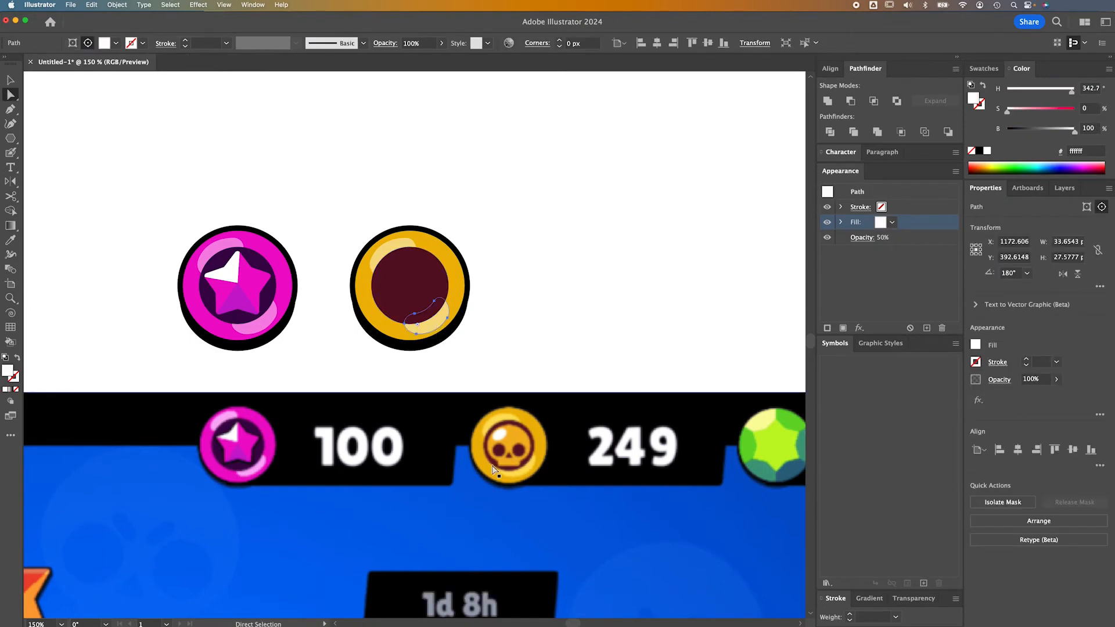
key("e")
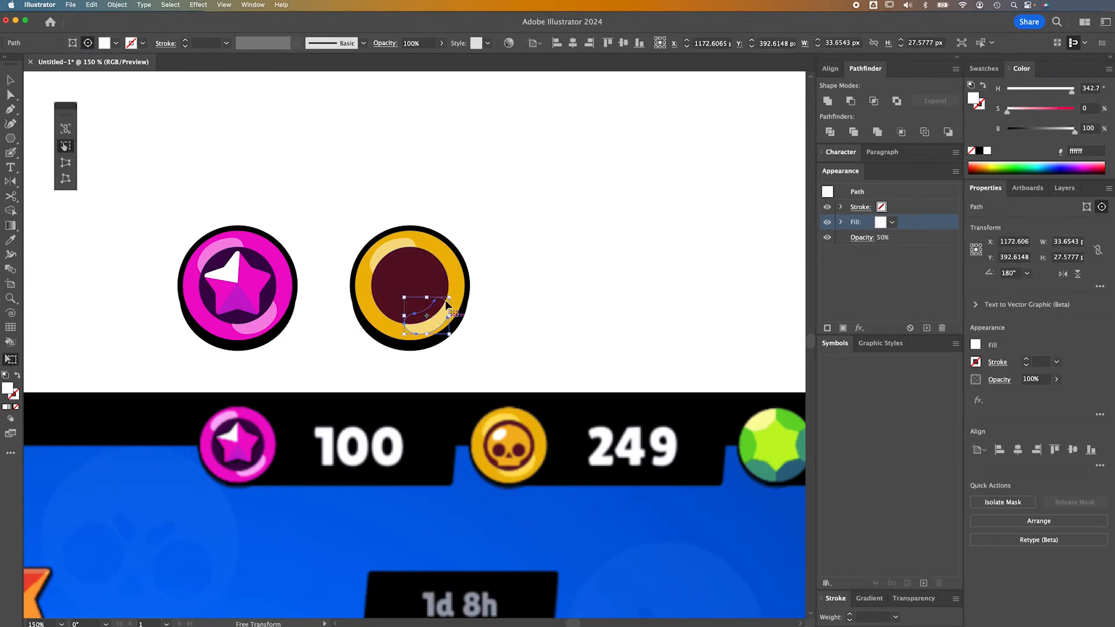
left_click_drag(450, 298, 454, 281)
left_click_drag(404, 306, 396, 273)
key("Up")
key("Up")
key("Left")
key("Up")
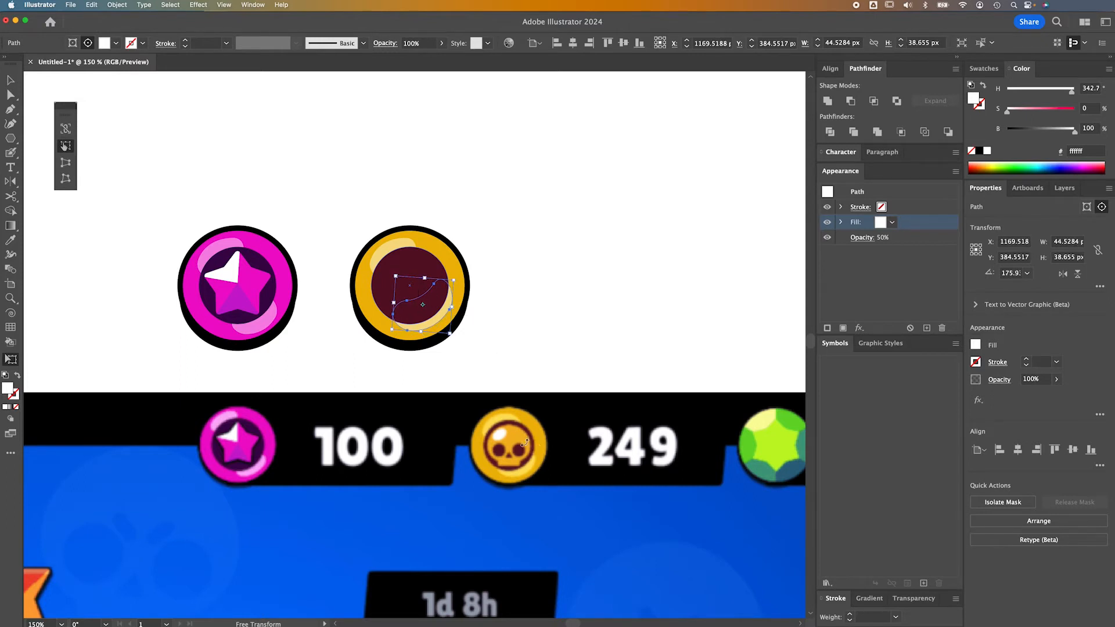
Enlarge the gold coin's upper-left highlight to about 38 by 31 px and rotate it to about 352°
left_click(386, 262, "super")
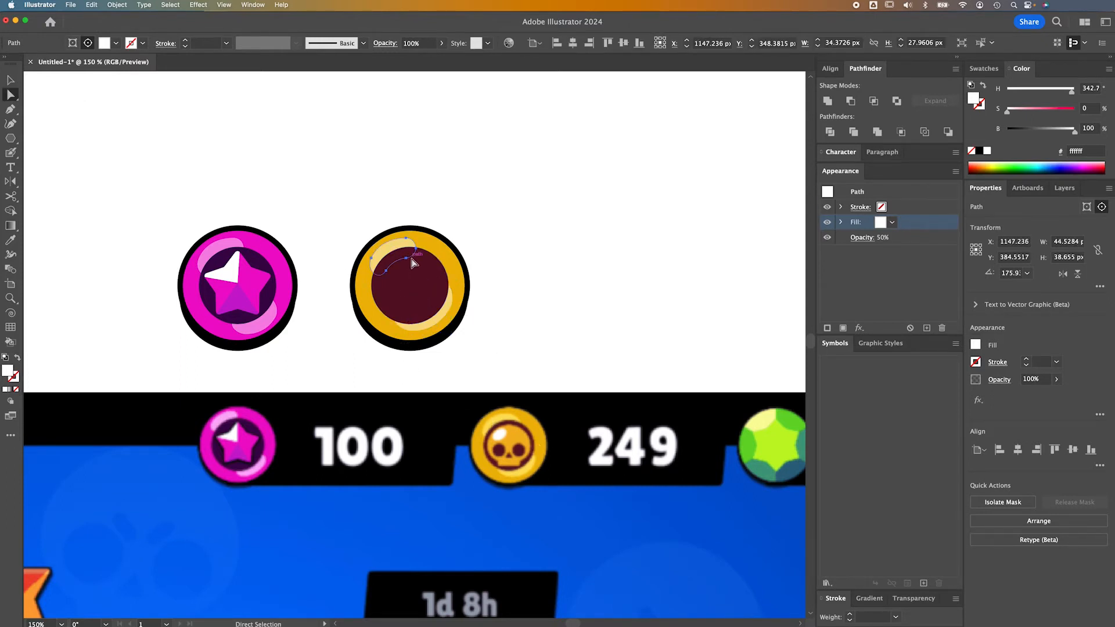
left_click_drag(416, 274, 418, 282)
left_click_drag(420, 234, 424, 236)
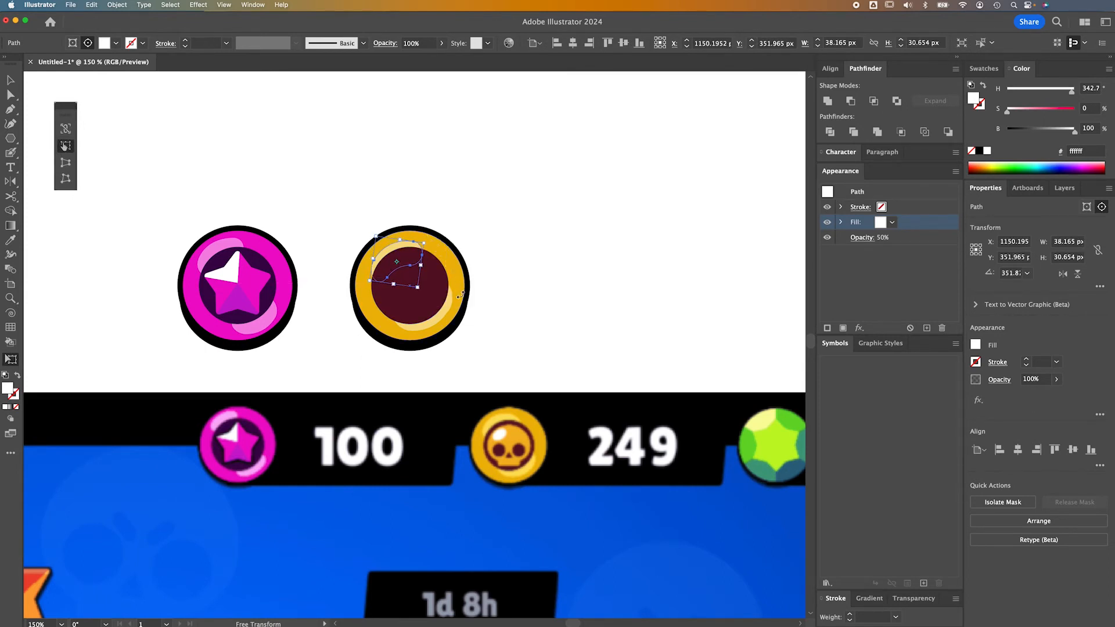
key("v")
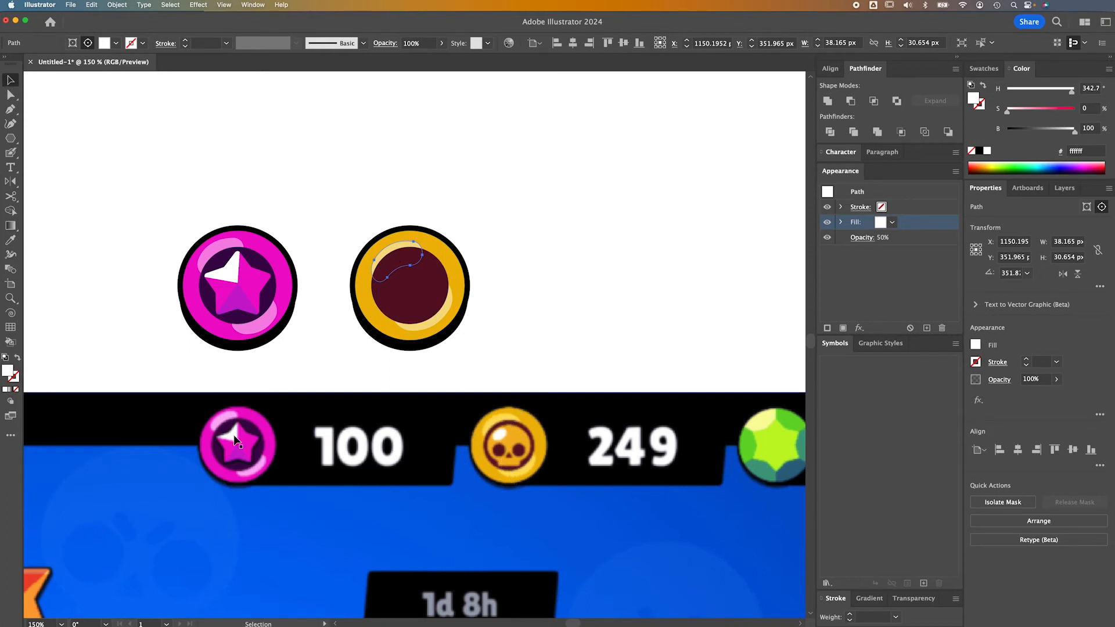
key("a")
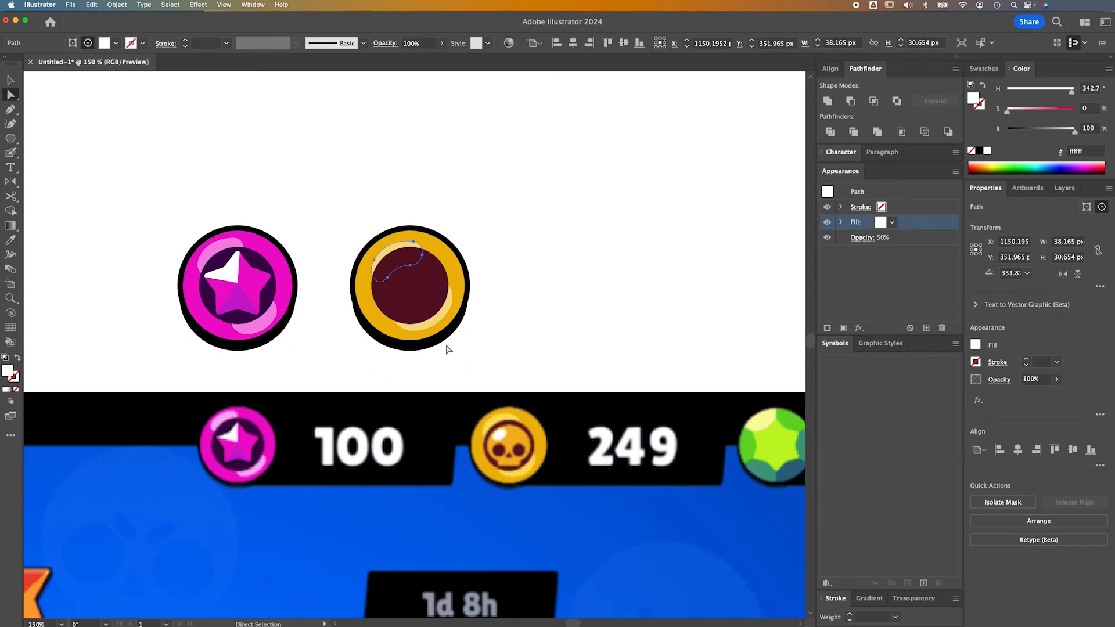
left_click(374, 261)
key("v")
left_click(400, 250)
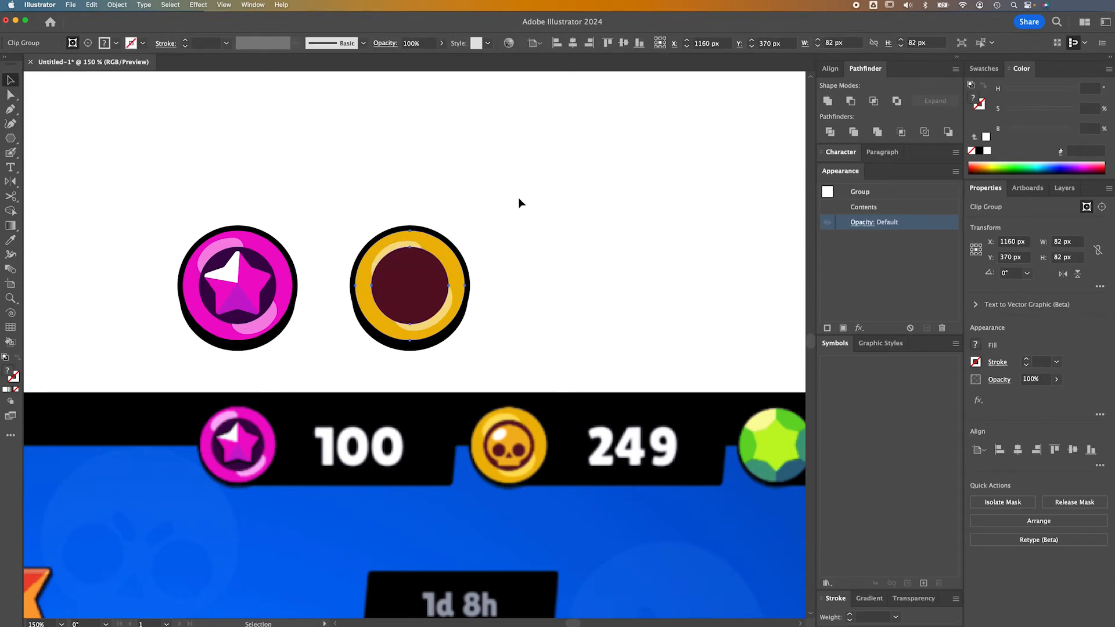
key("super+shift+a")
key("a")
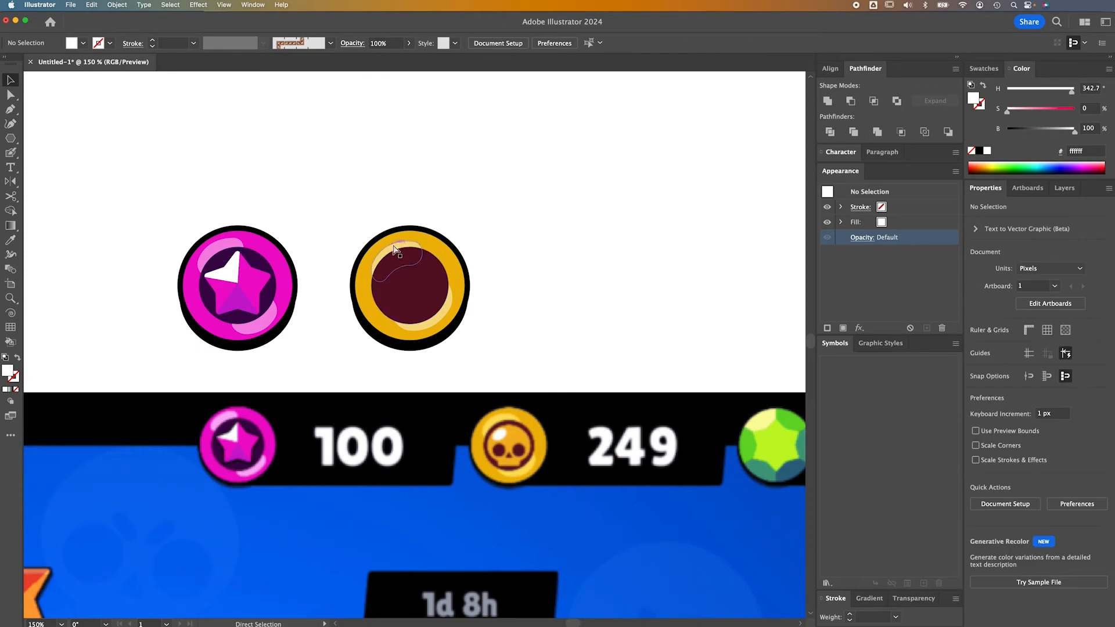
Try the Overlay blend mode on the fills of the gold coin's two highlights
left_click(418, 271)
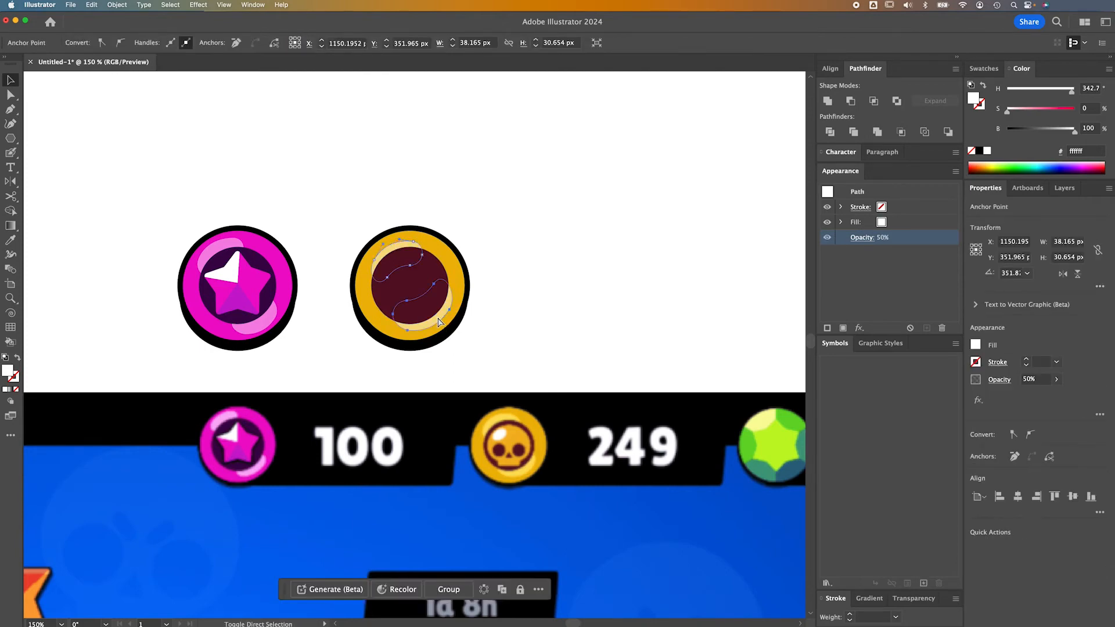
left_click(841, 223)
left_click(869, 239)
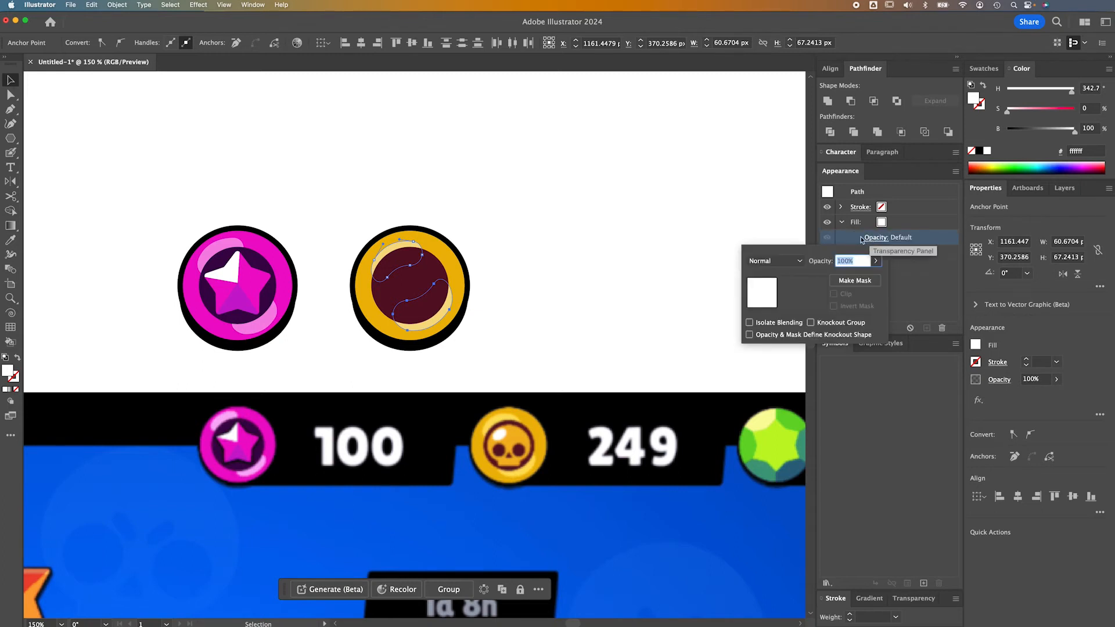
left_click(778, 261)
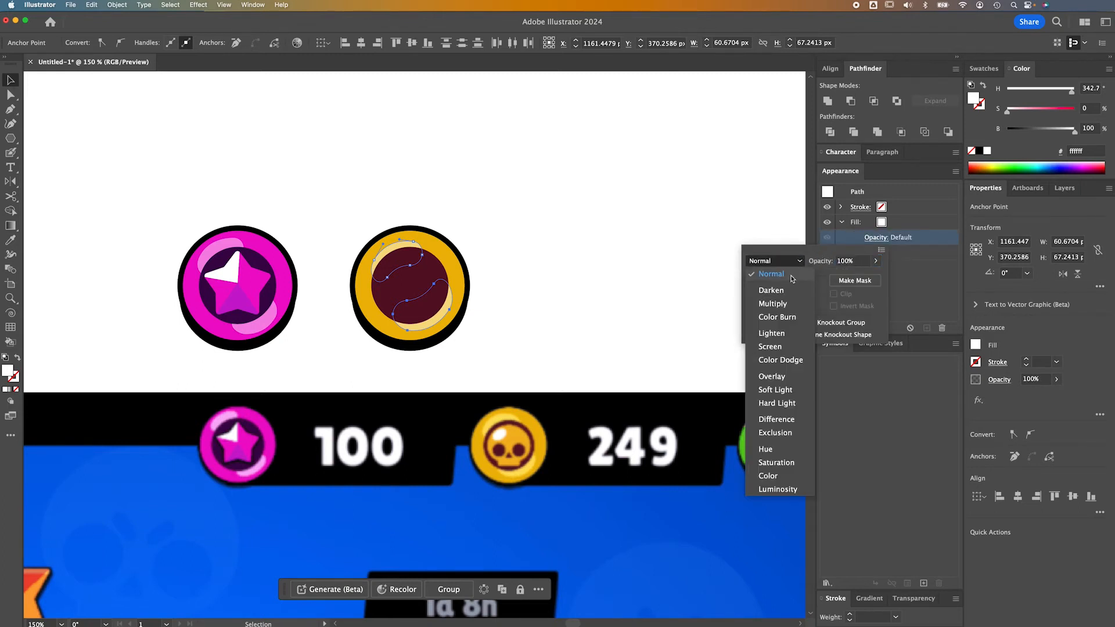
left_click(772, 377)
left_click(644, 314)
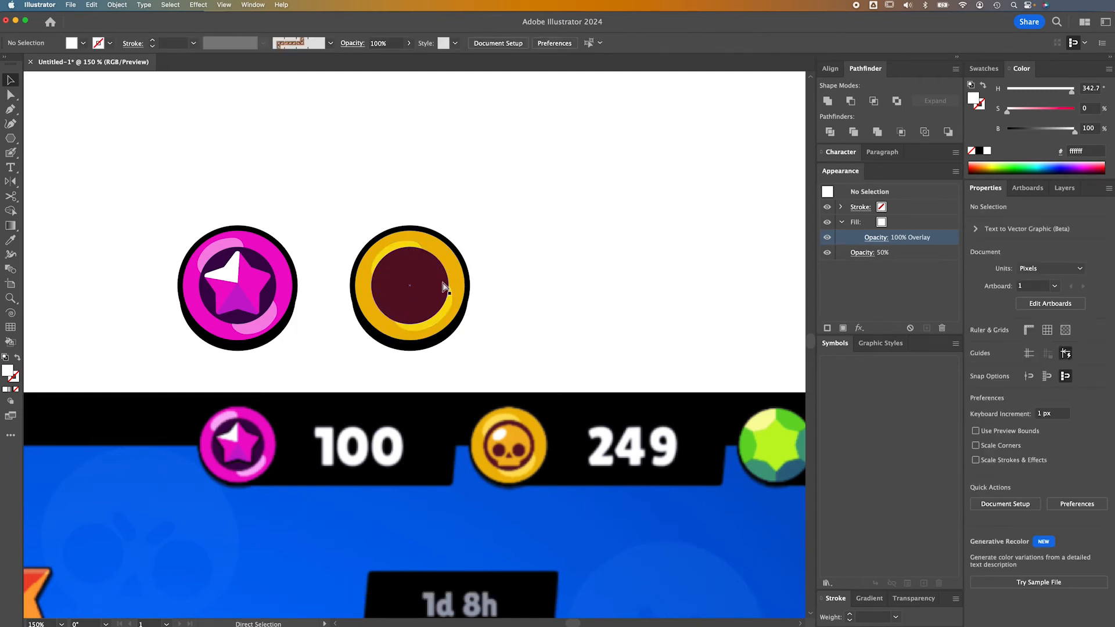
key("super+z")
key("super+z")
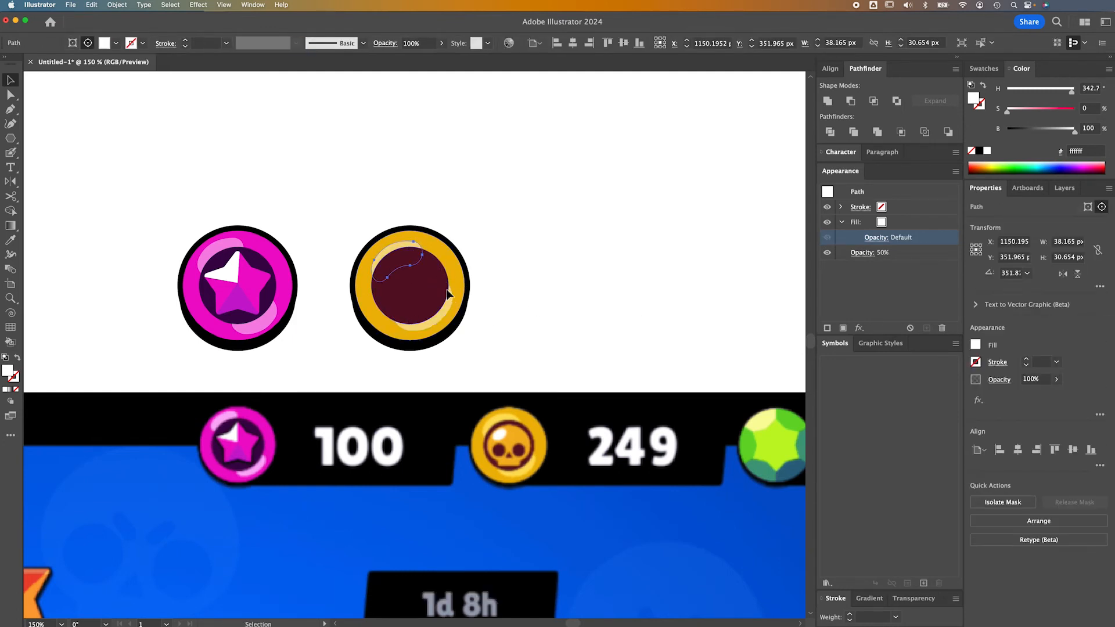
Try the Soft Light blend mode on the fill of the gold coin's upper-left highlight
left_click(869, 238)
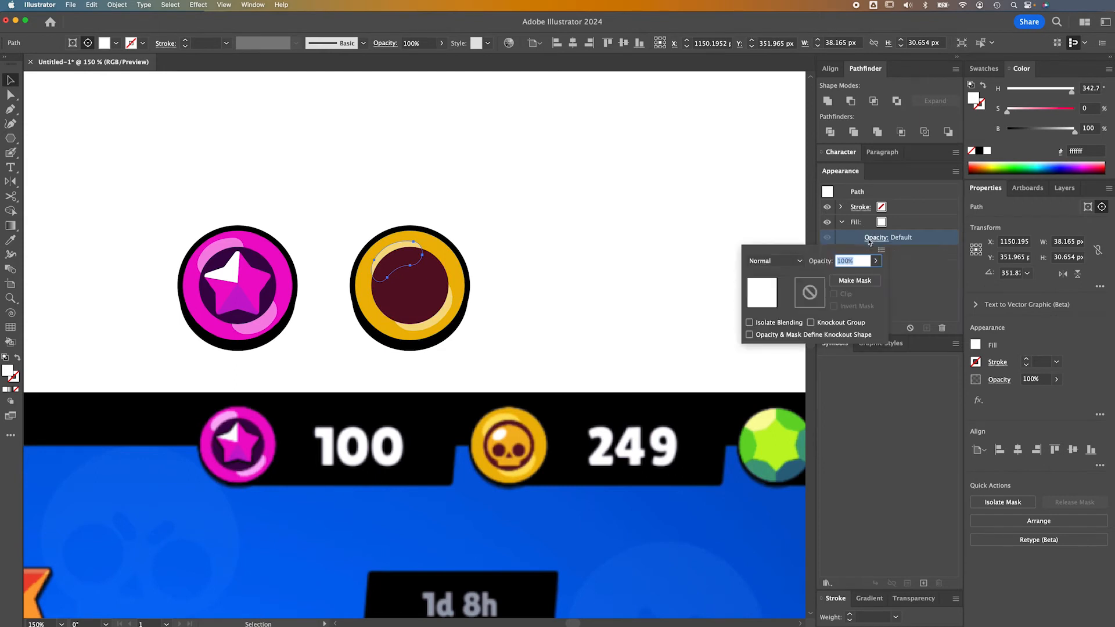
left_click(773, 261)
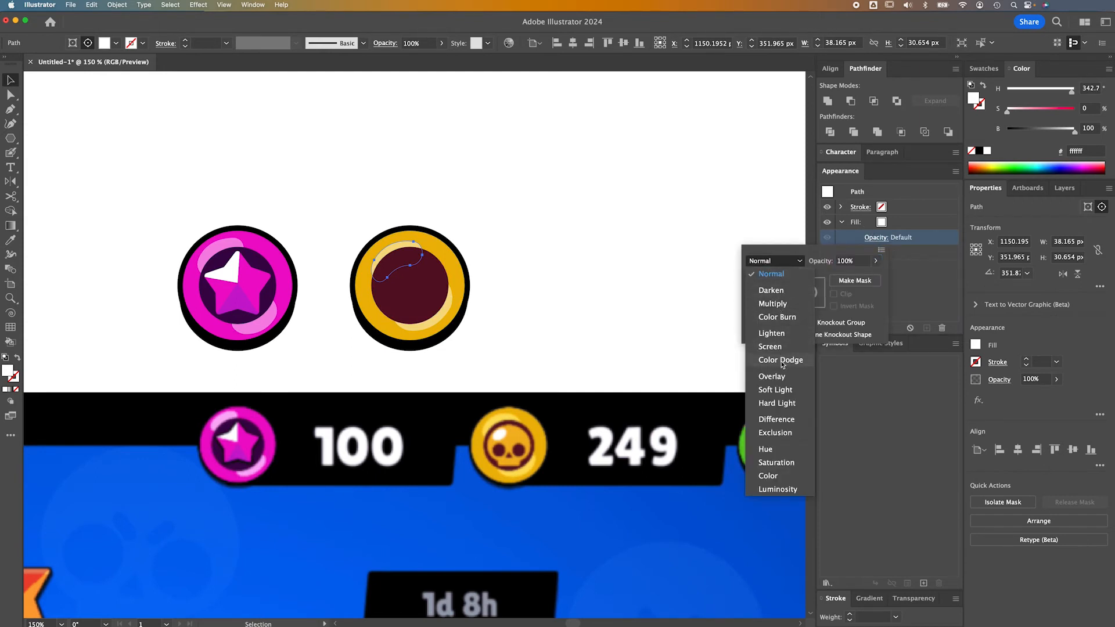
left_click(776, 389)
left_click(635, 299)
key("super+z")
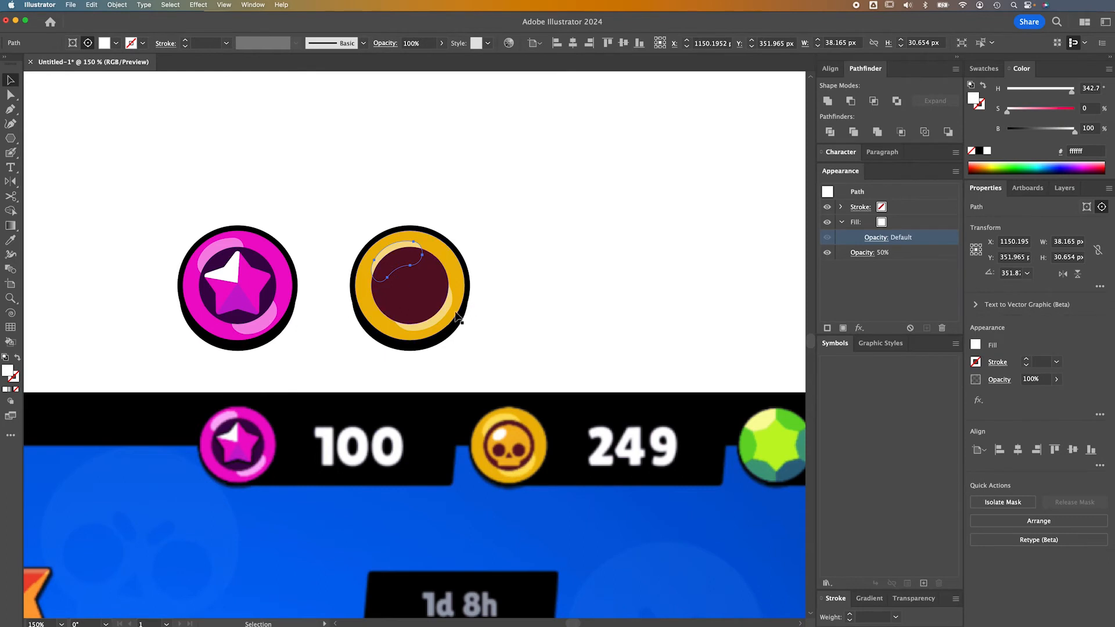
left_click(514, 319)
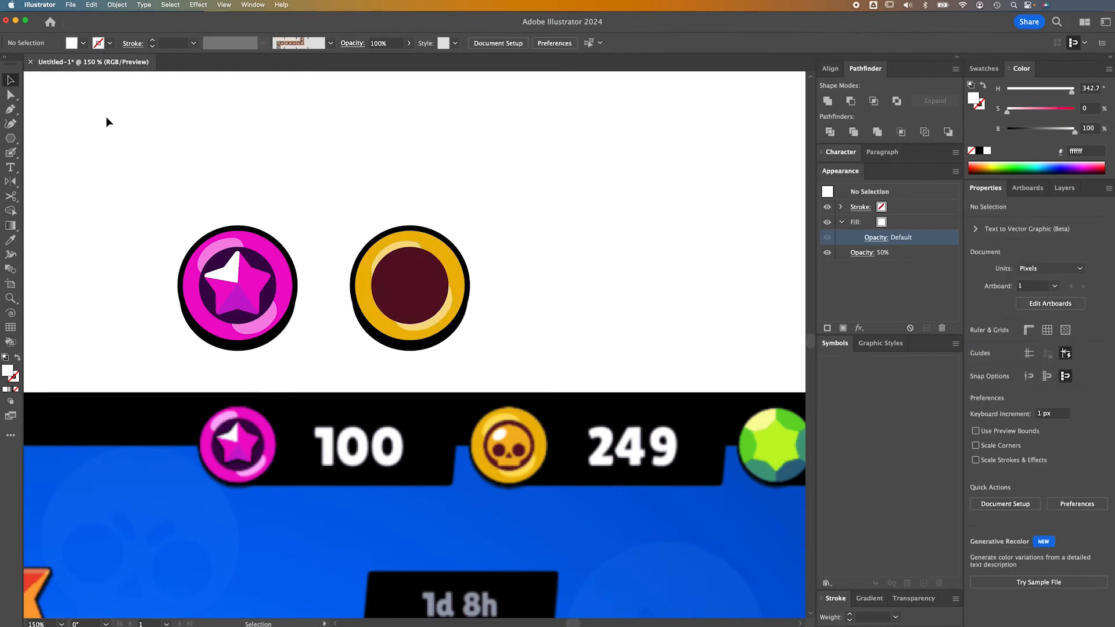
Draw a 50 px white circle centred in the coin's maroon circle and raise its lowest anchor point to Y 388 px
left_click_drag(11, 138, 58, 153)
left_click_drag(411, 286, 445, 251)
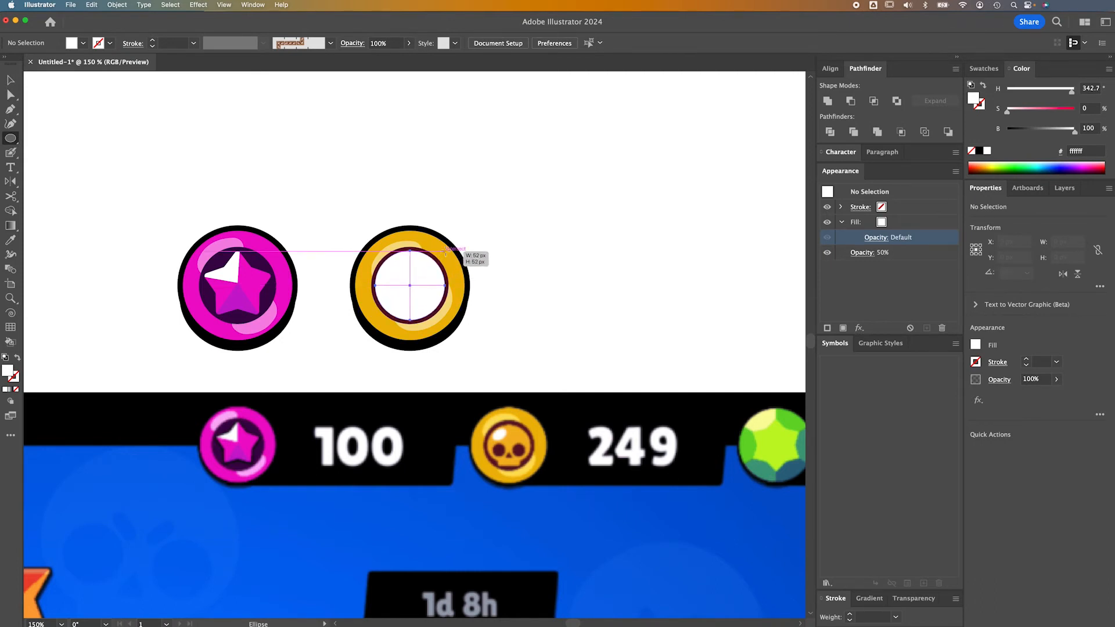
left_click_drag(446, 251, 445, 253)
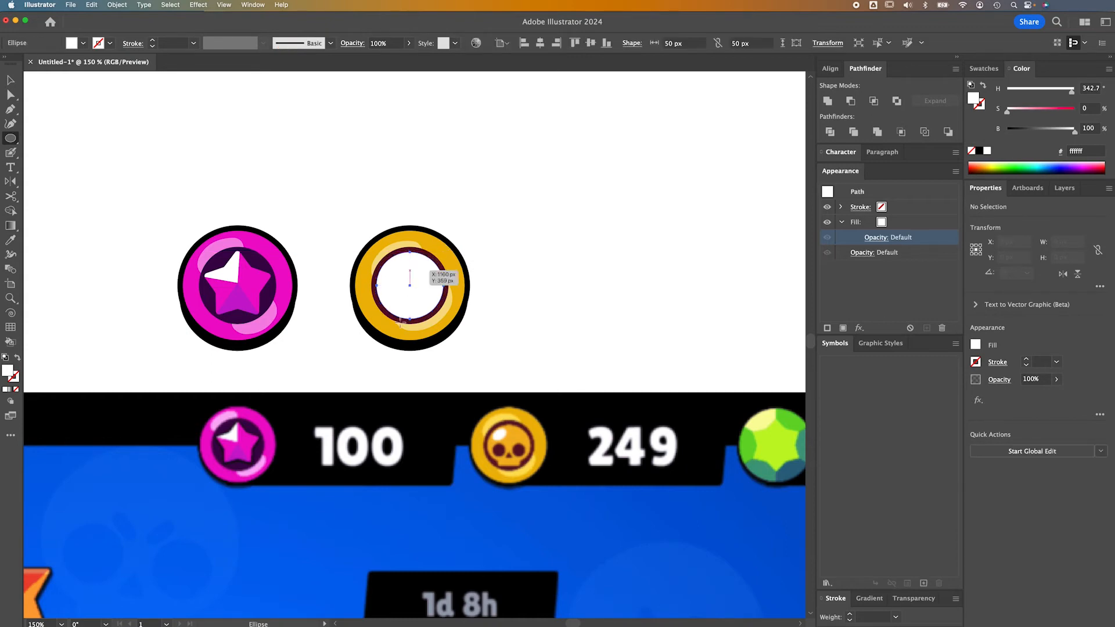
key("a")
left_click_drag(411, 319, 411, 309)
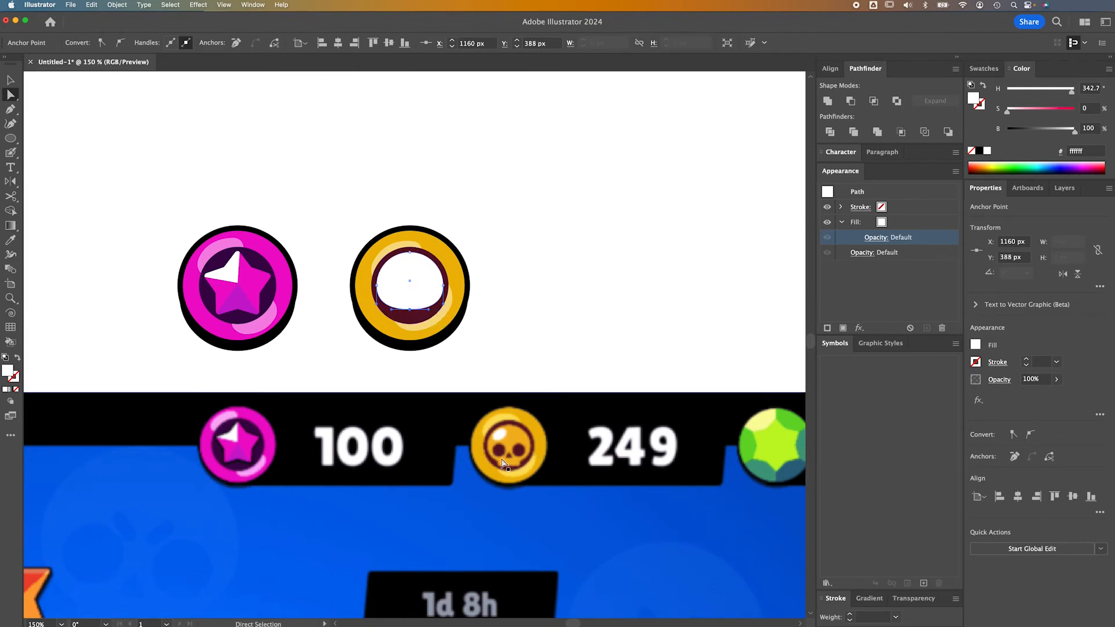
key("Up")
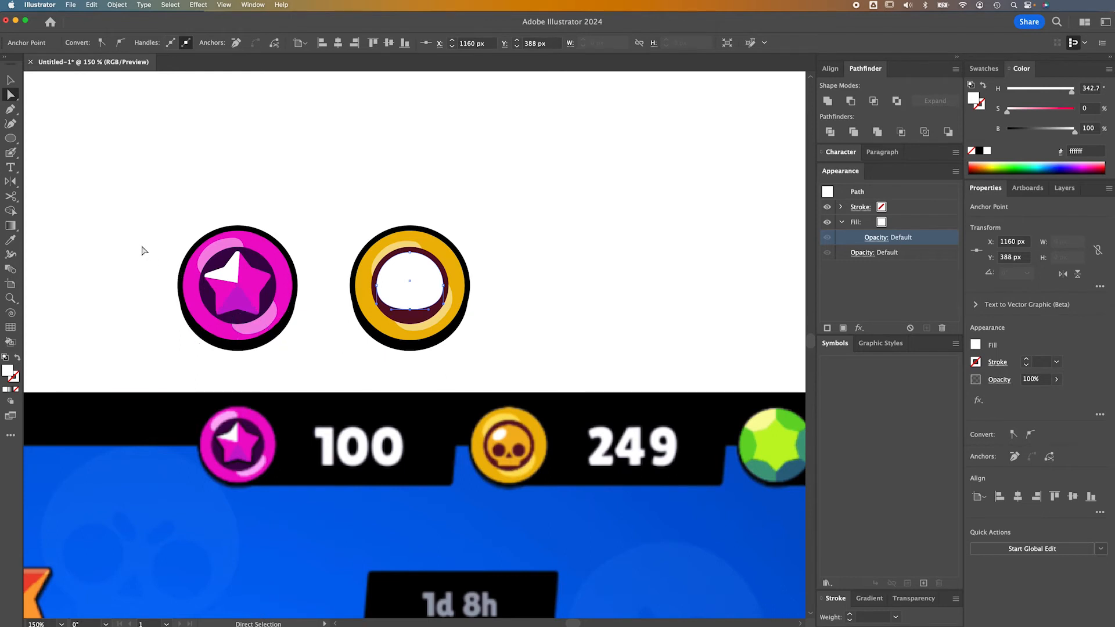
Draw a white rectangle about 21 by 10 px across the skull's lower edge as the jaw and widen it to 24 px
left_click_drag(10, 139, 60, 138)
left_click_drag(398, 304, 427, 318)
key("a")
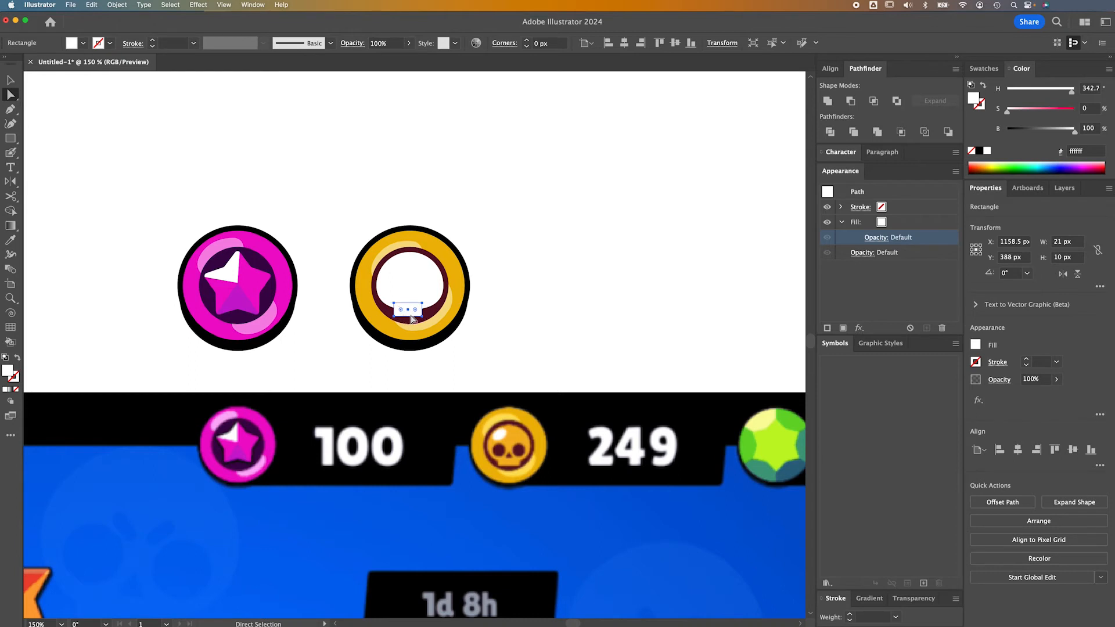
left_click(423, 317)
left_click(422, 317, "shift")
key("Right")
key("v")
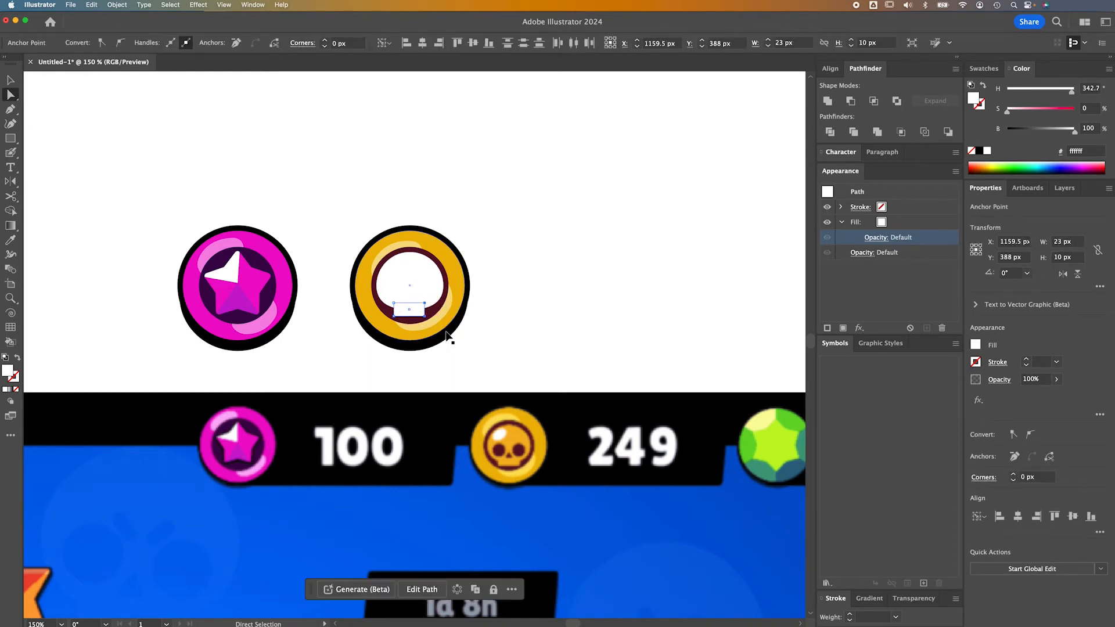
left_click(522, 301)
Round the jaw rectangle's corners with a 1 px radius
key("a")
left_click(422, 315)
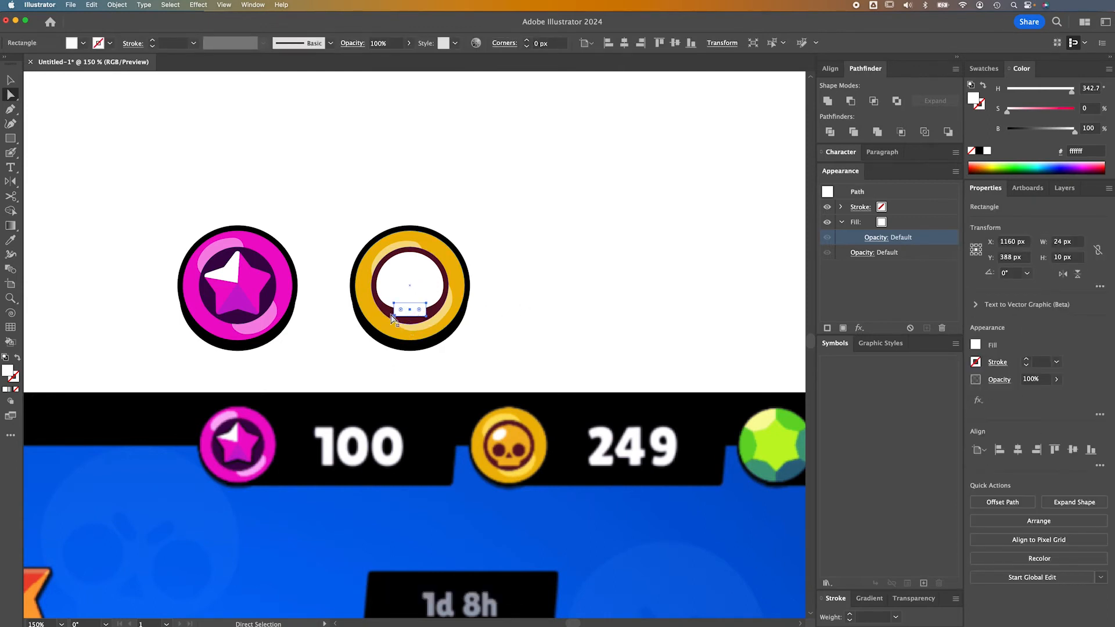
left_click(395, 305)
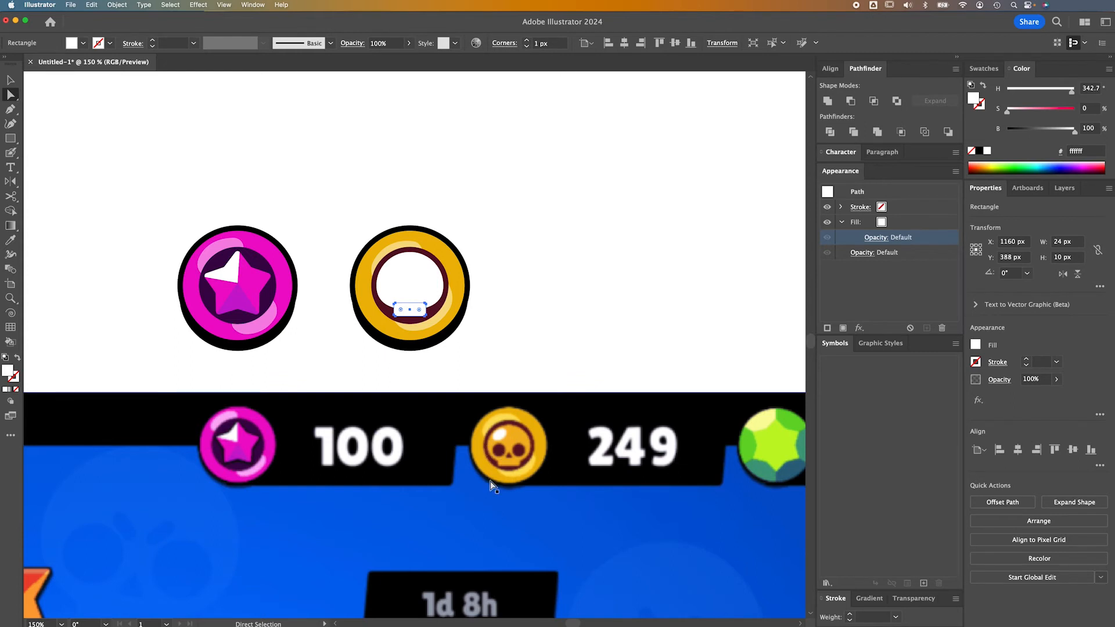
left_click(563, 326)
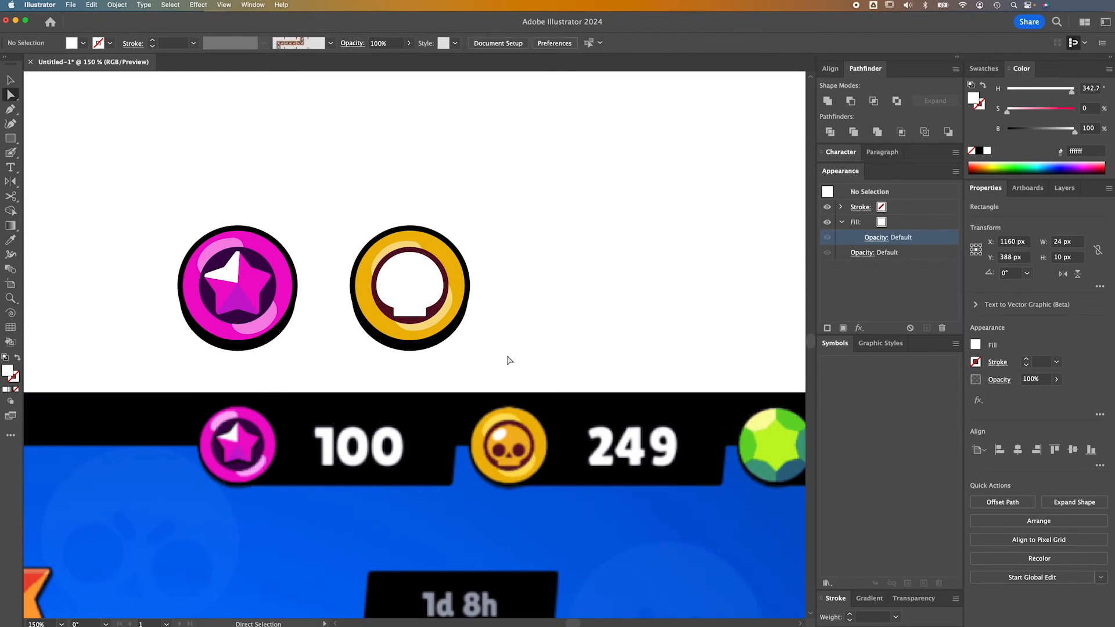
Draw an 18 px circle on the lower-left part of the skull as an eye socket
left_click(11, 138)
left_click(56, 153)
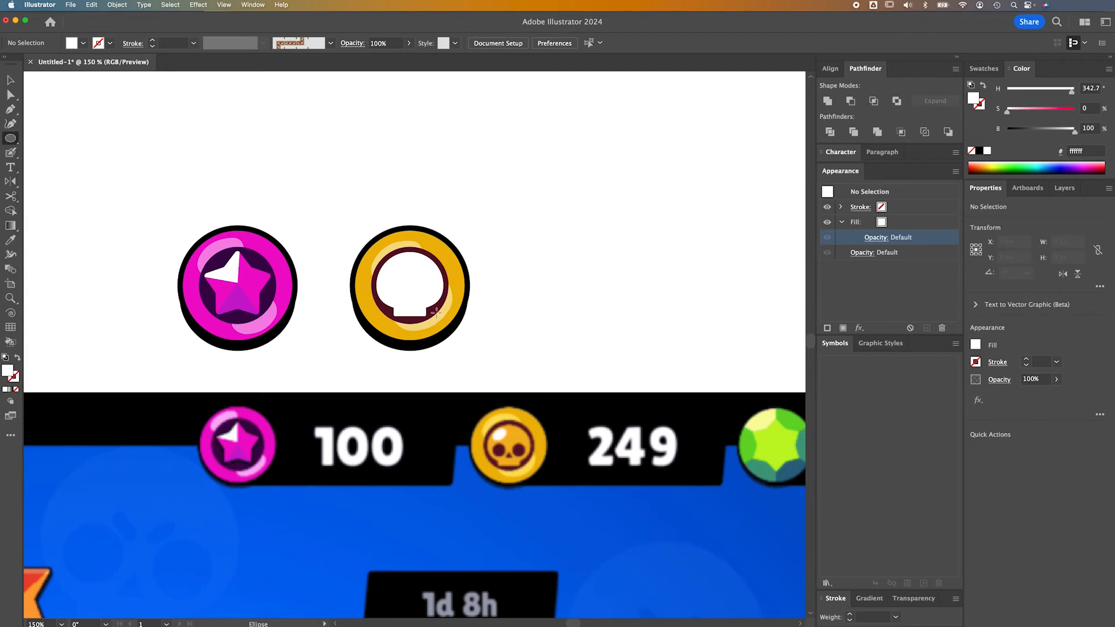
left_click_drag(393, 294, 401, 283)
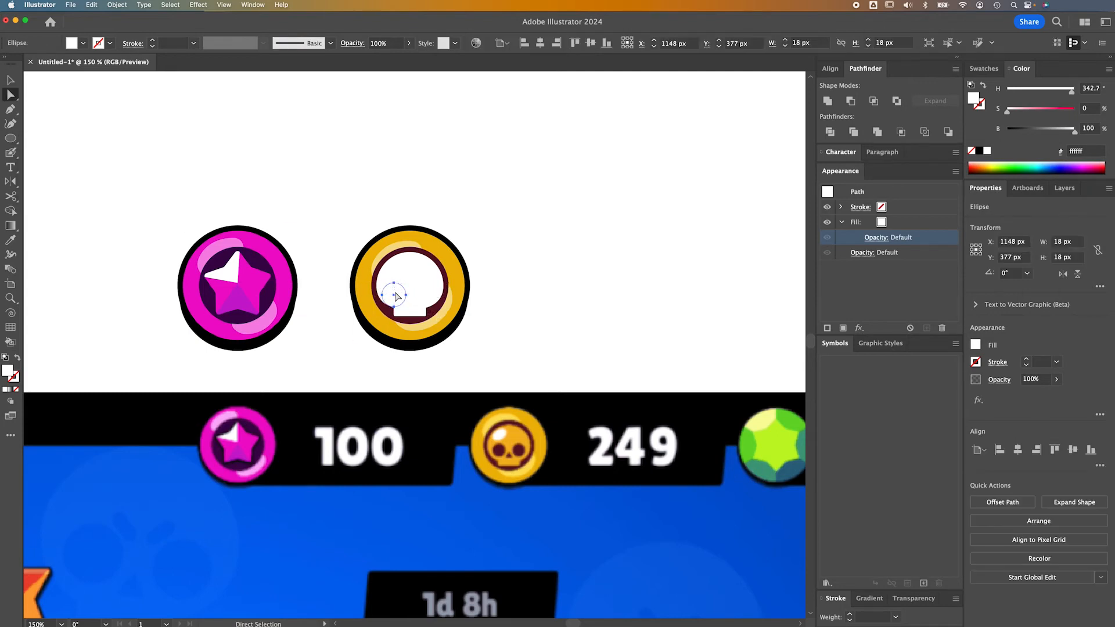
Give the eye circle a solid black fill with no stroke and move it to about X 1151, Y 374 px
key("i")
left_click(465, 416)
key("v")
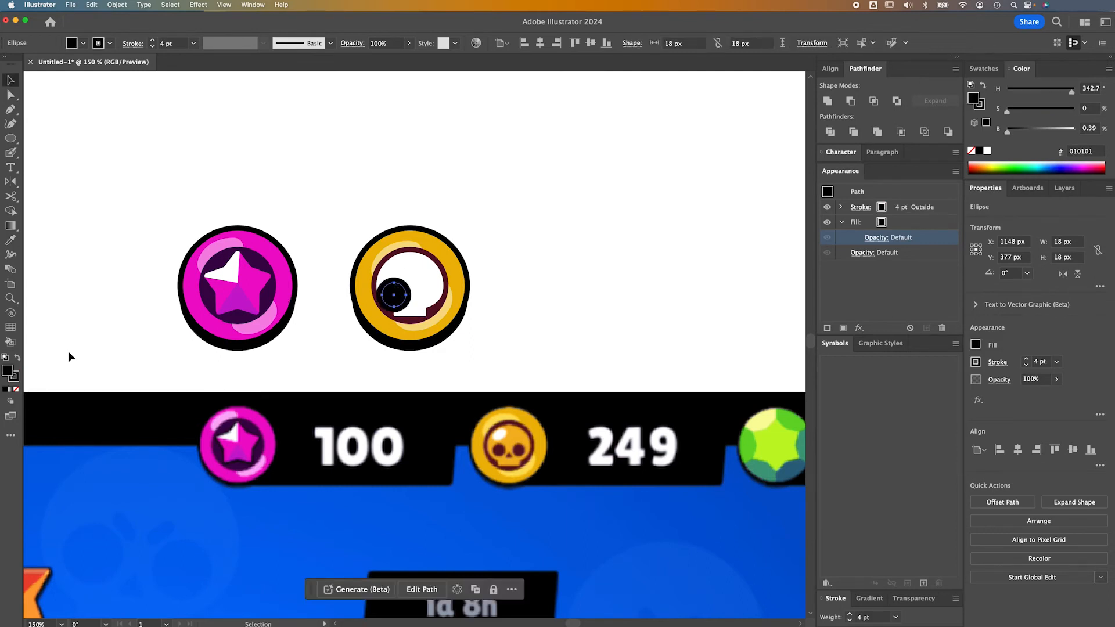
left_click(16, 390)
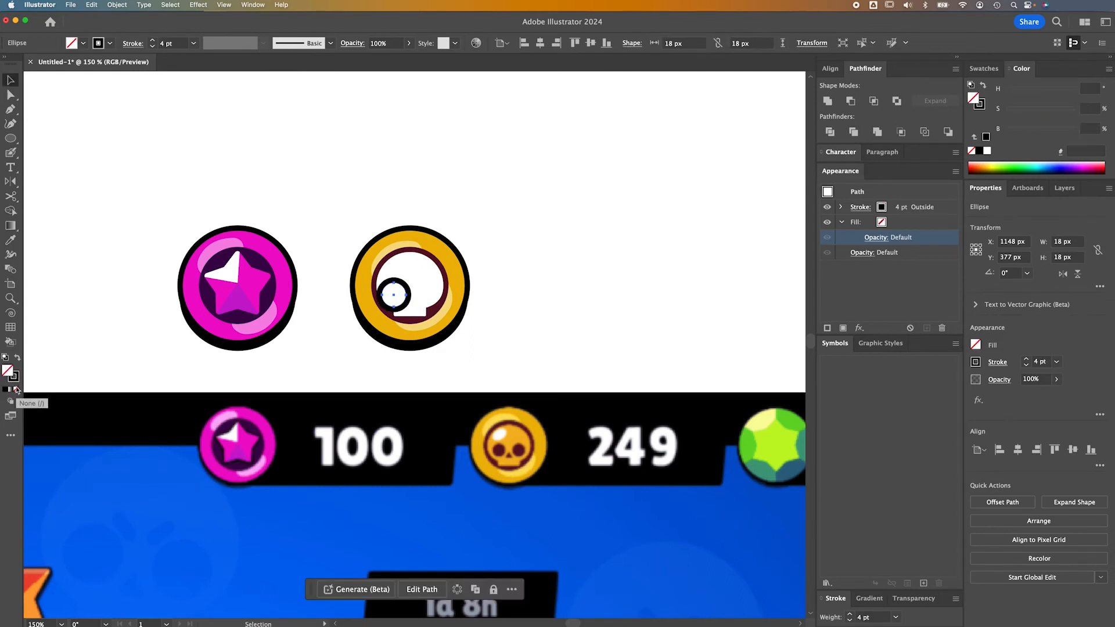
left_click(17, 360)
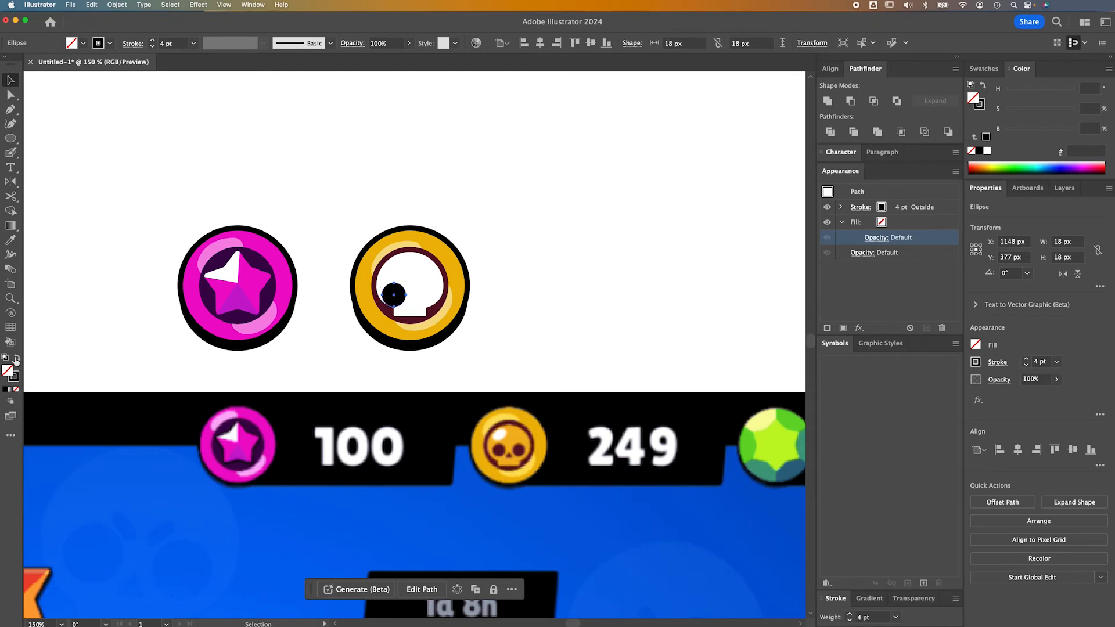
left_click_drag(395, 292, 407, 291)
Narrow the eye to about 16.6 by 17.8 px, tilt it to about 338° and place a copy on the skull's right side
key("e")
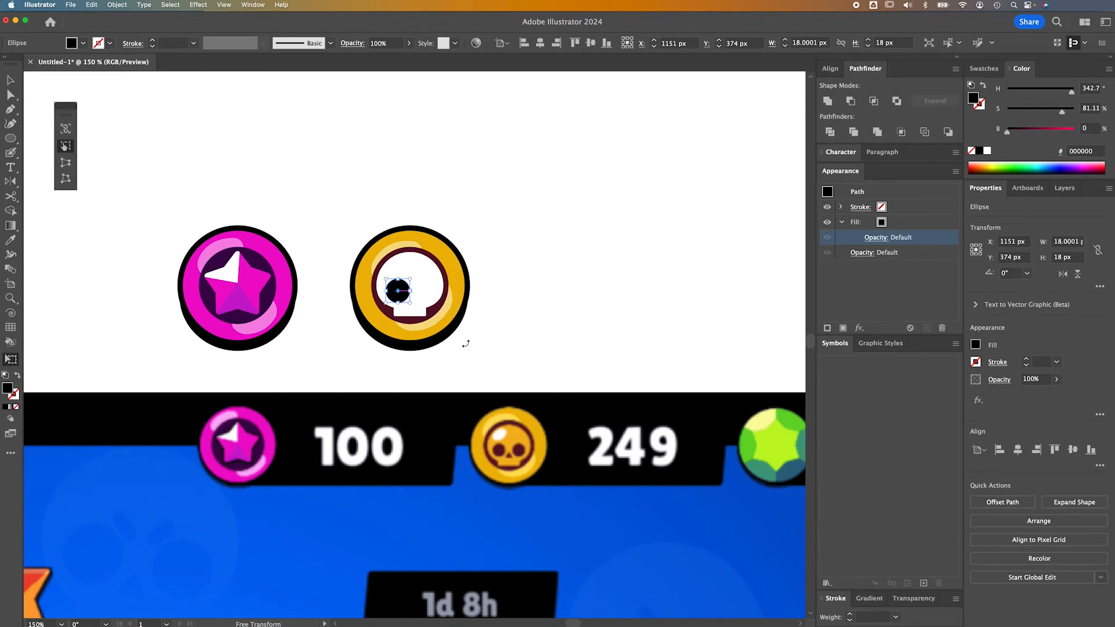
key("v")
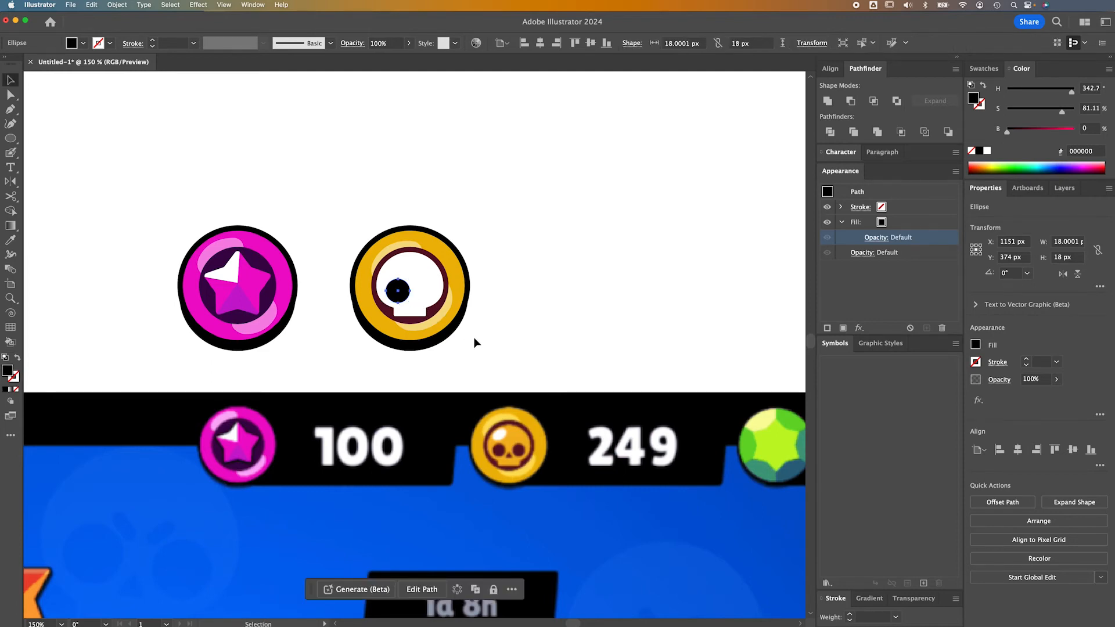
scroll(435, 336, "up", 5)
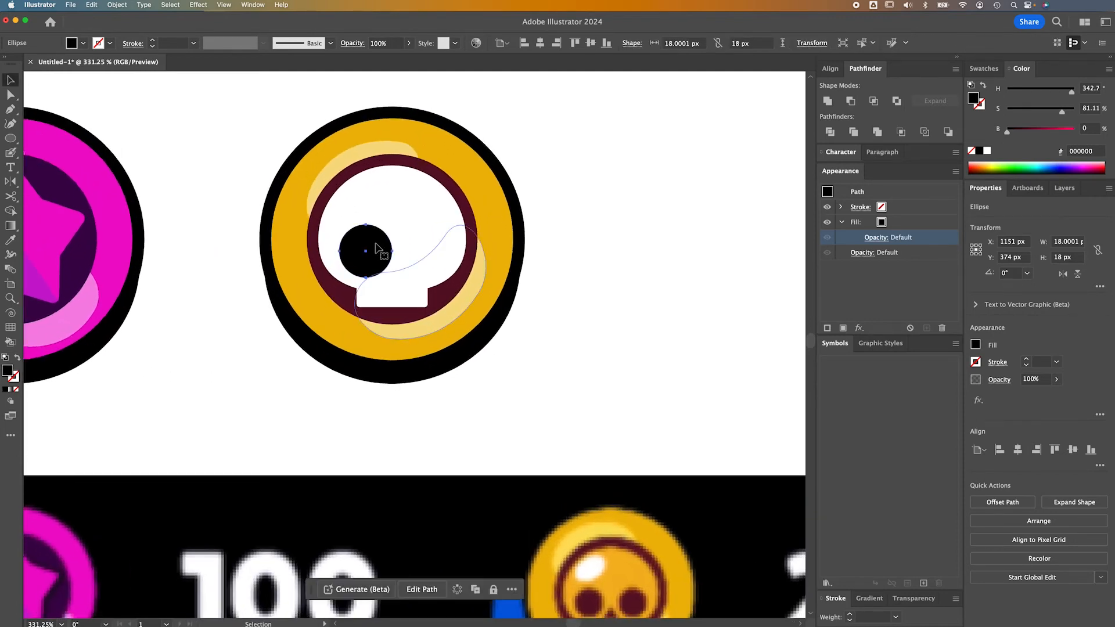
key("e")
left_click_drag(392, 251, 426, 256)
key("a")
Reflect the right eye across the vertical axis
right_click(426, 257)
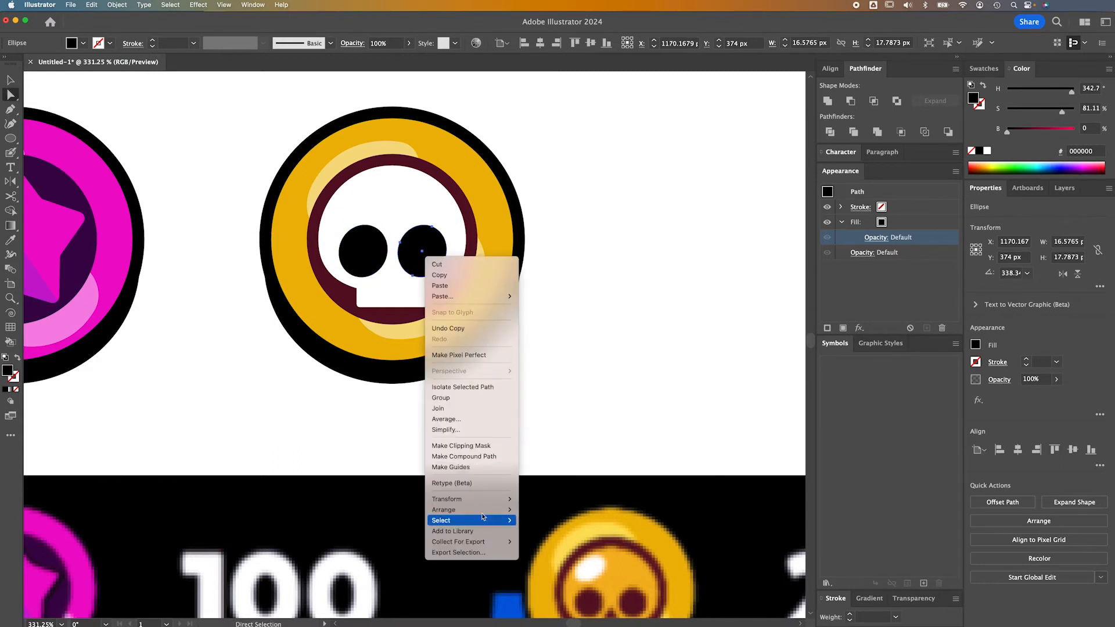
mouse_move(482, 497)
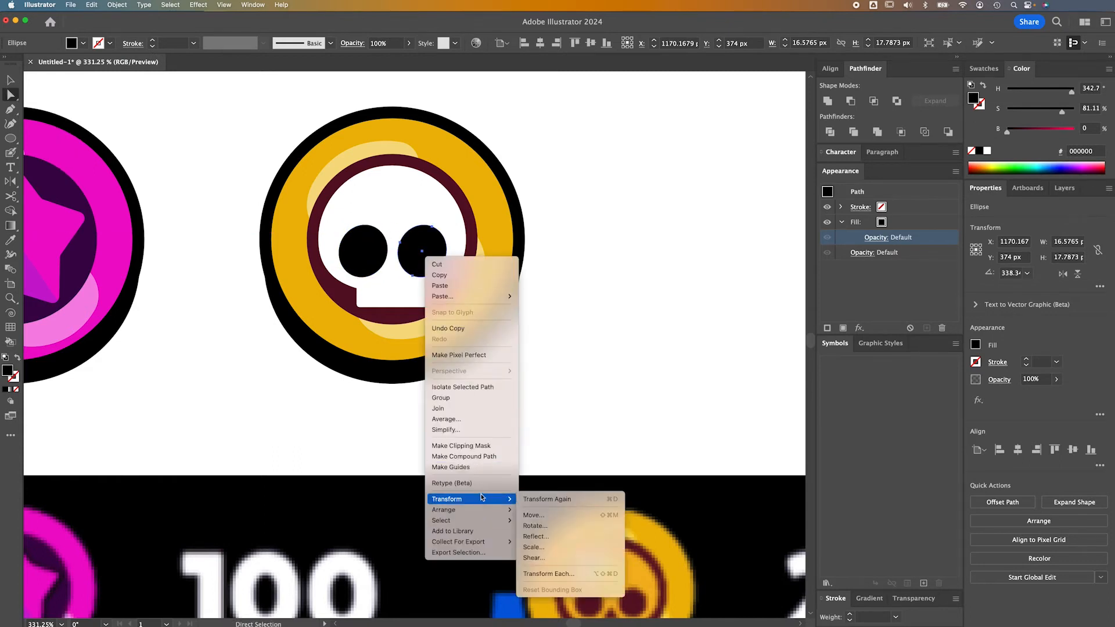
left_click(545, 538)
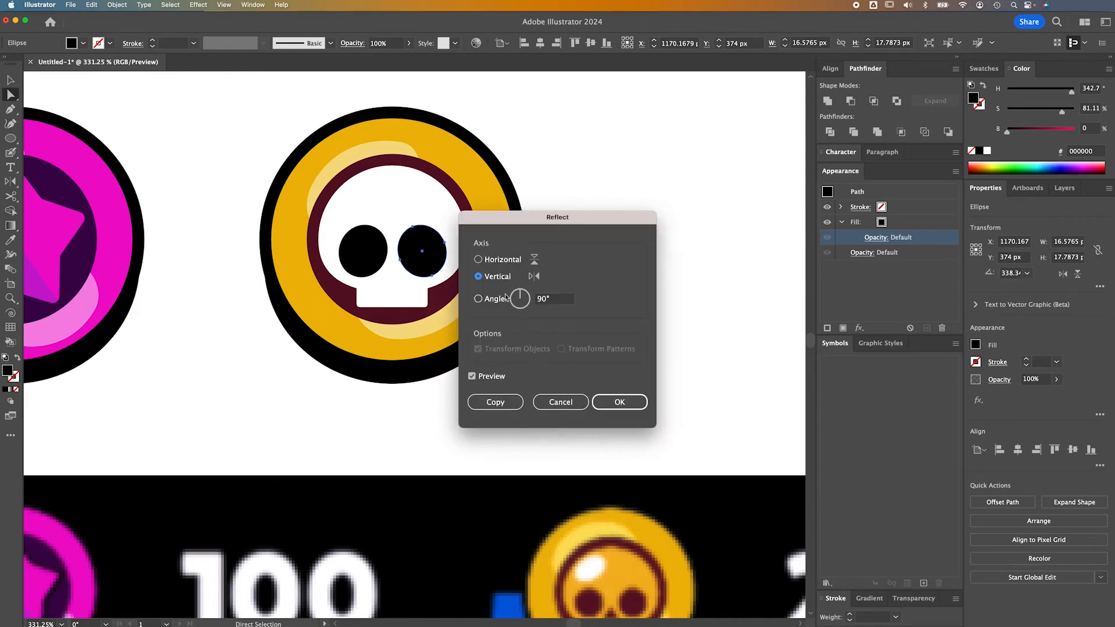
left_click(606, 403)
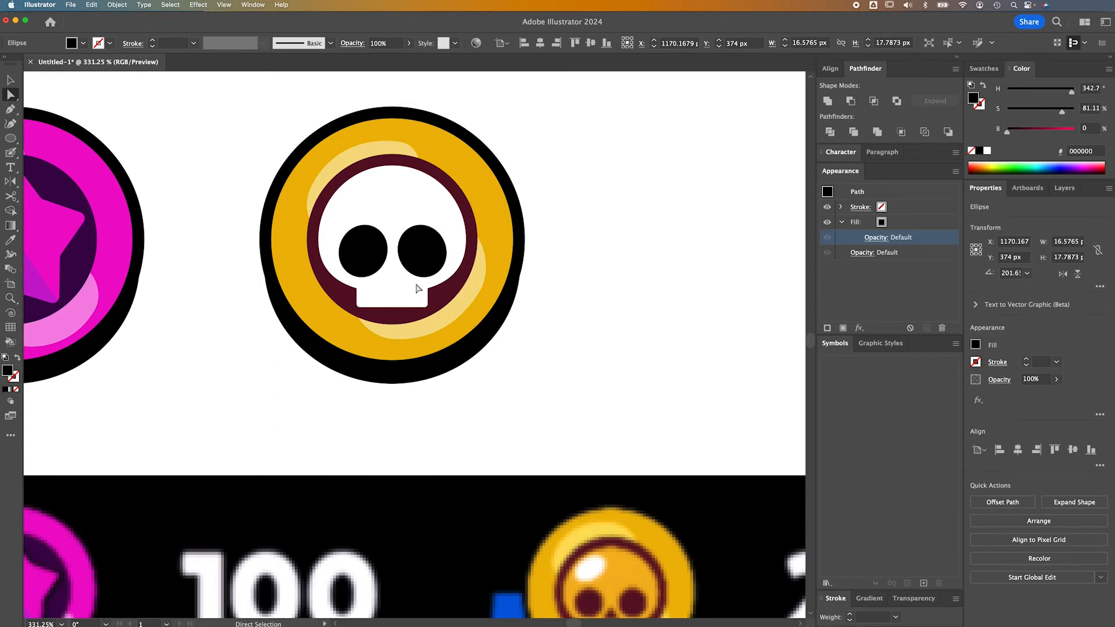
Draw a black triangle about 5.9 by 5.3 px centred just below and between the eyes as the skull's nose
key("super+shift+a")
left_click(11, 139)
left_click_drag(14, 140, 58, 168)
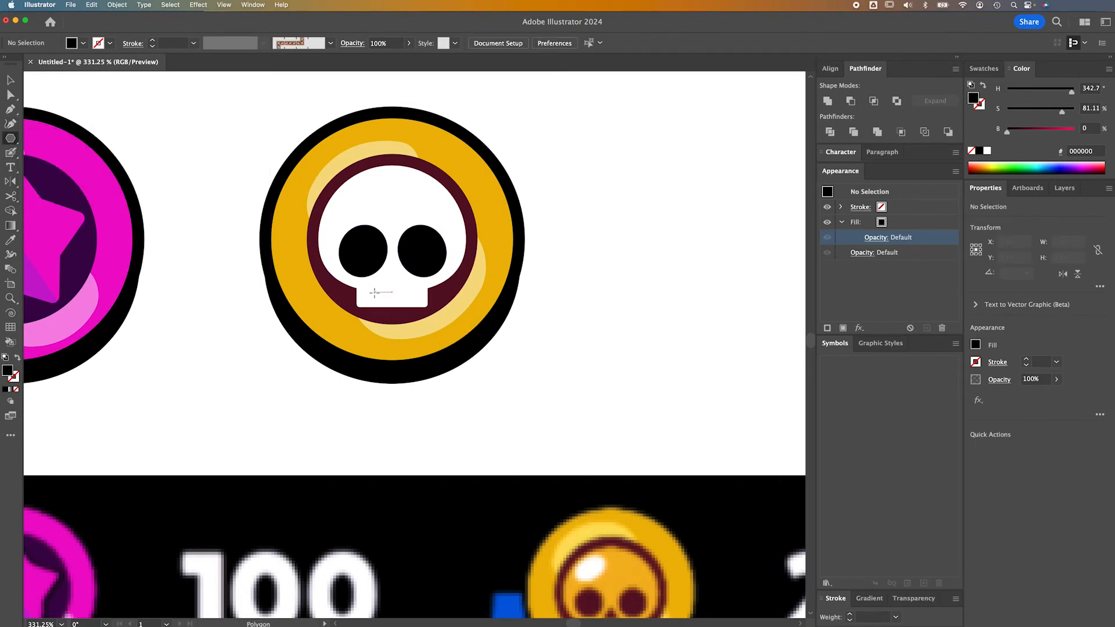
mouse_move(384, 280)
left_mouse_down()
mouse_move(430, 298)
mouse_move(384, 284)
mouse_move(398, 275)
left_mouse_up()
key("a")
key("v")
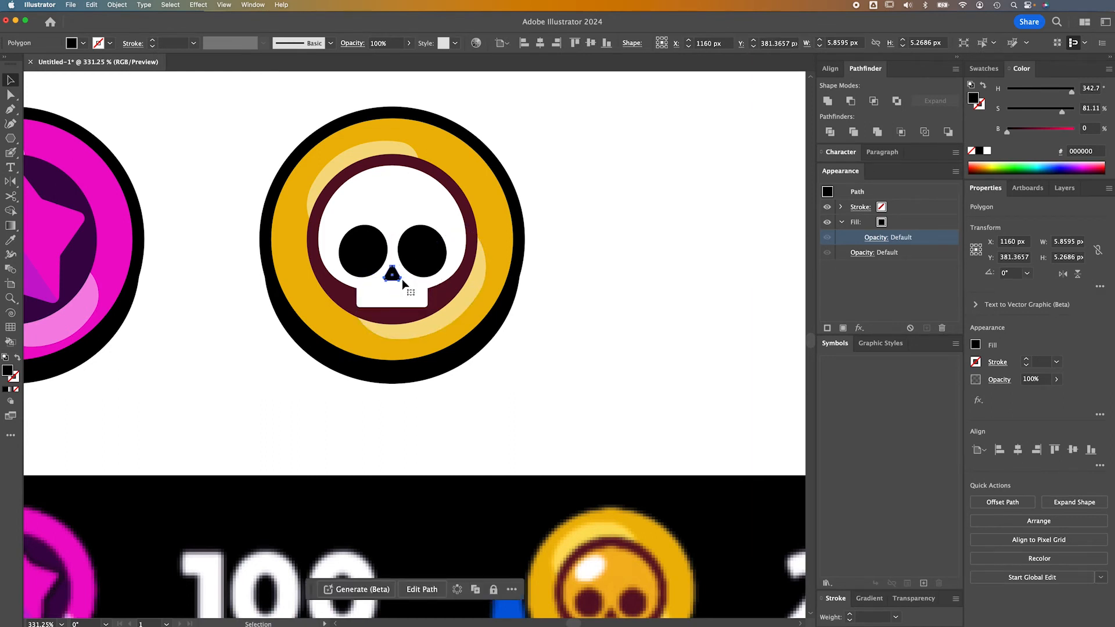
Slightly round the corners of the nose triangle
left_click_drag(394, 273, 396, 273)
scroll(401, 287, "up", 5)
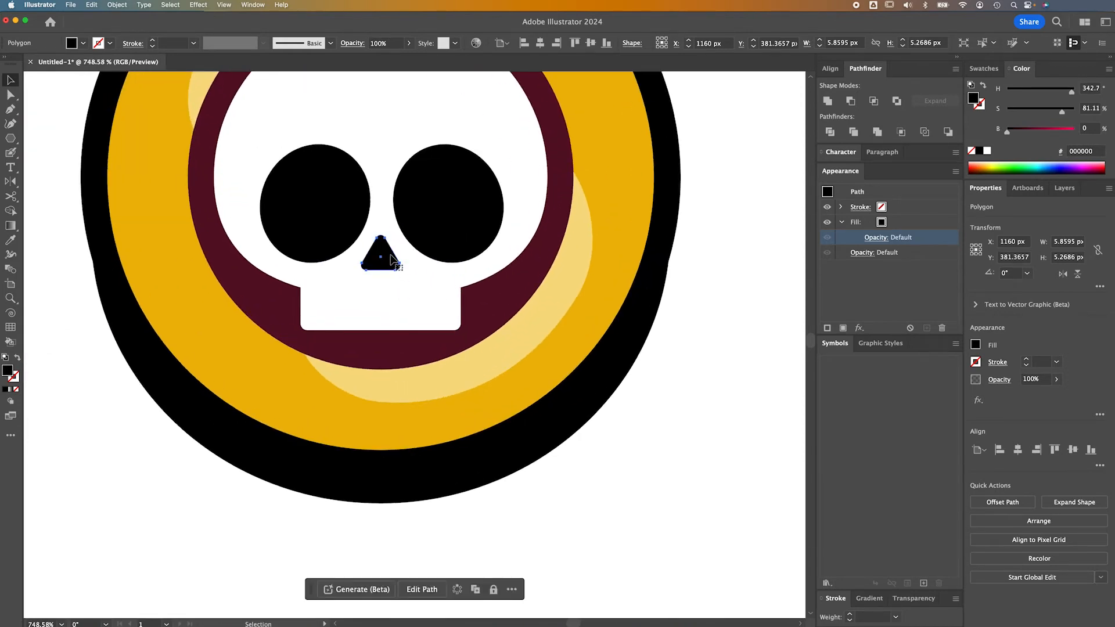
key("g")
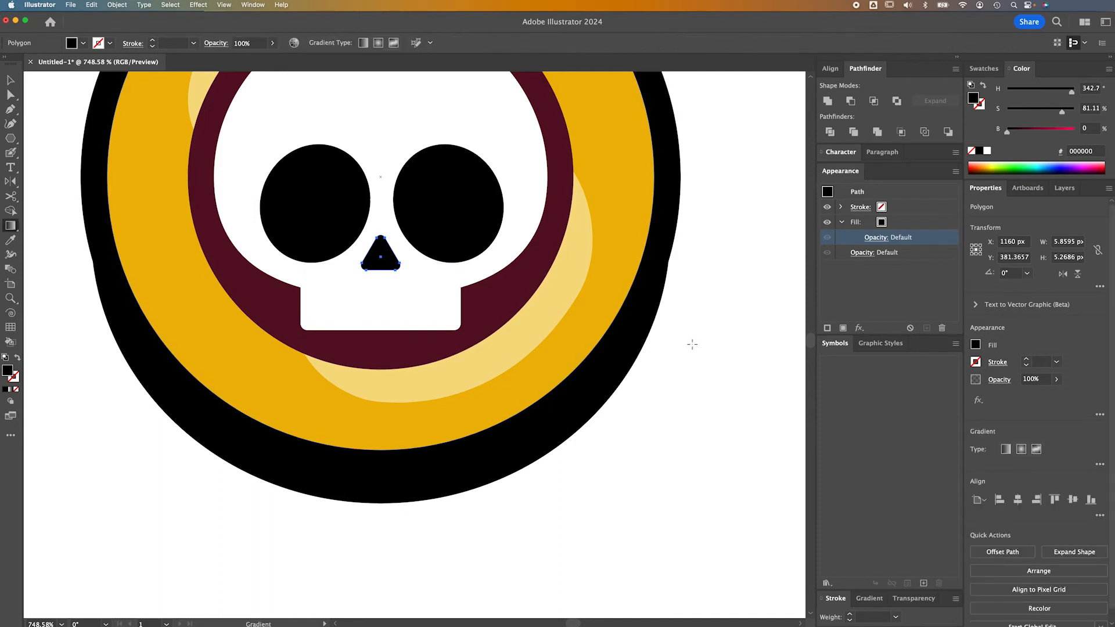
key("v")
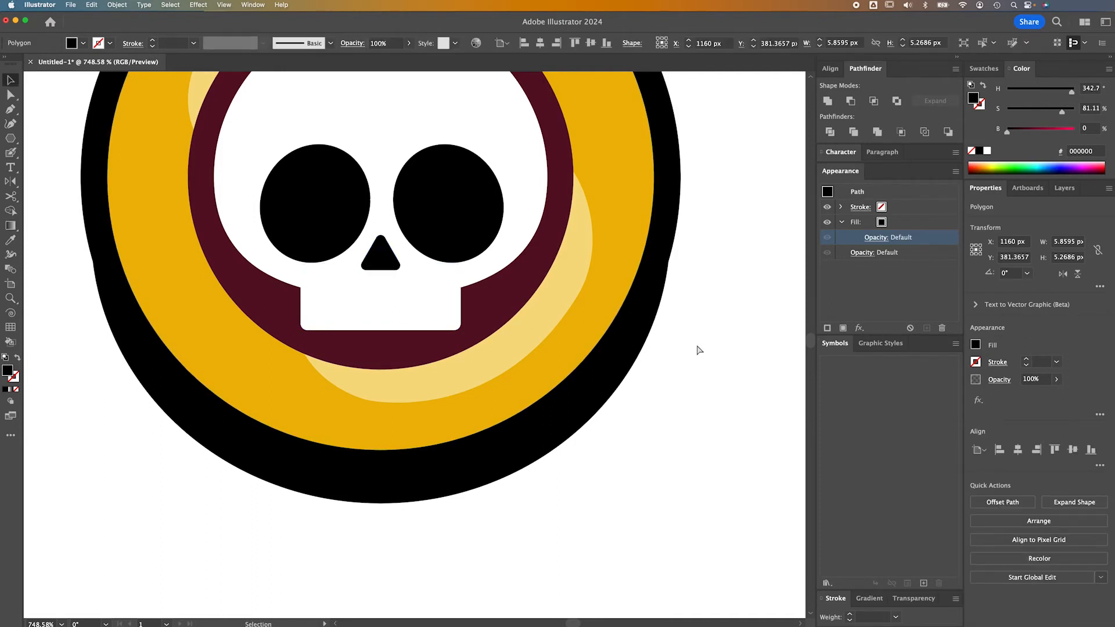
left_click(699, 351)
Unite the skull's white head and jaw into one shape
key("super+minus")
key("super+minus")
key("super+minus")
key("super+minus")
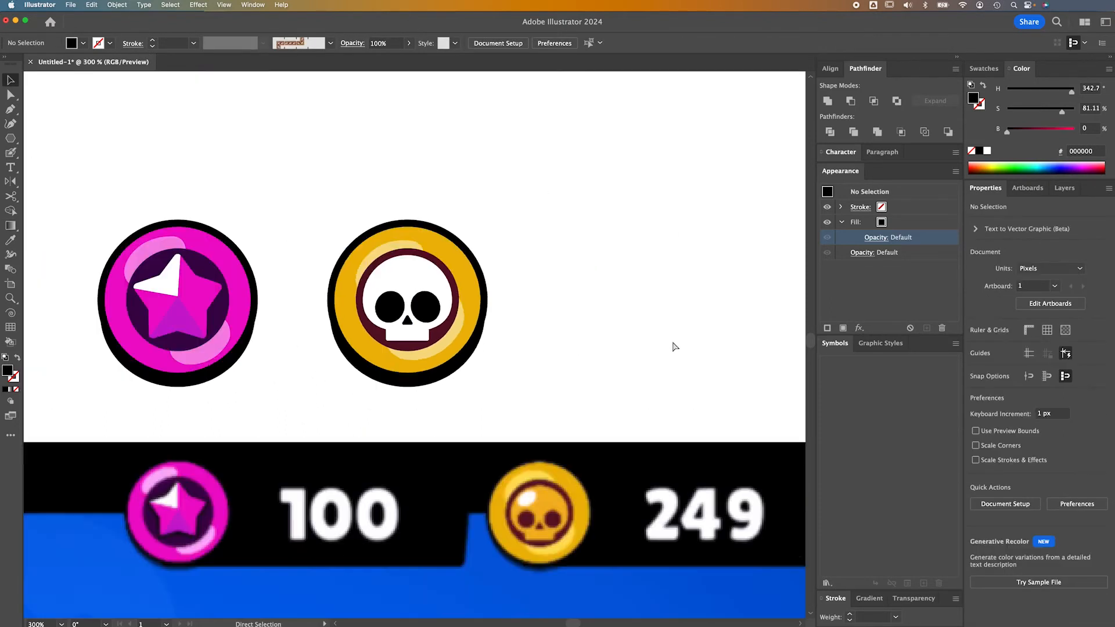
left_click(417, 270)
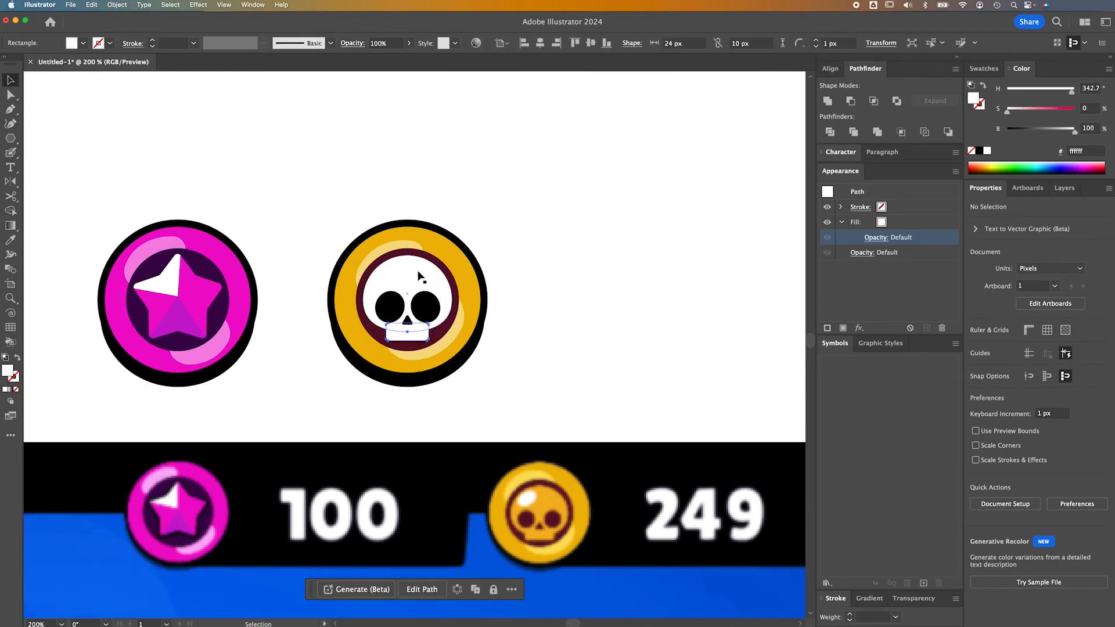
left_click(829, 101)
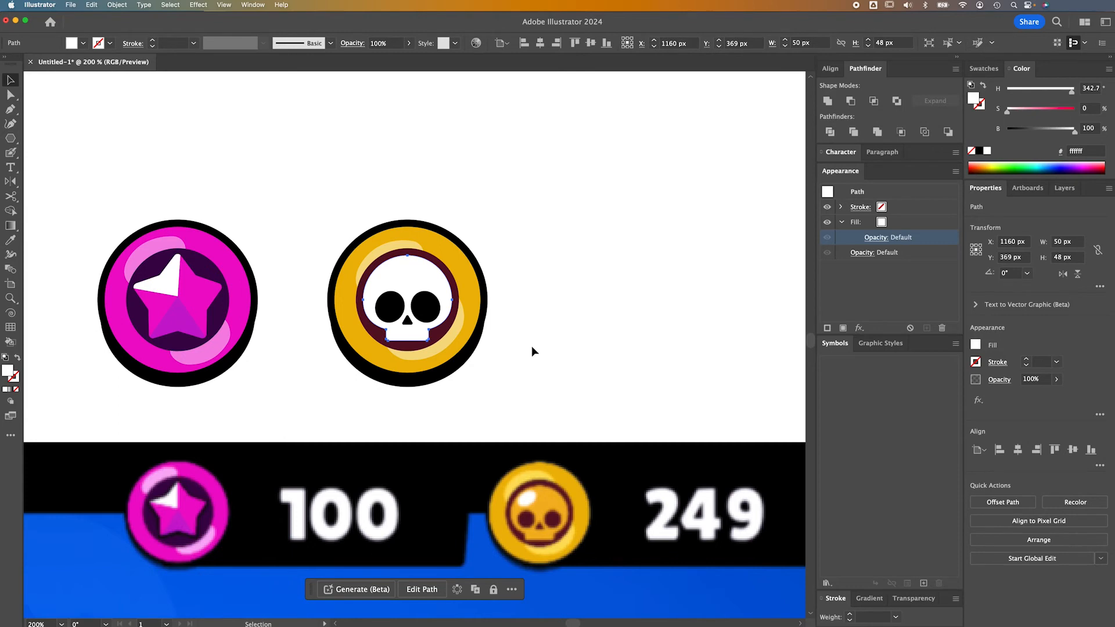
Shrink both eyes to about 15 by 16 px and shift each 1 px outward, to about X 1149 and X 1171 px
left_click(418, 295)
key("e")
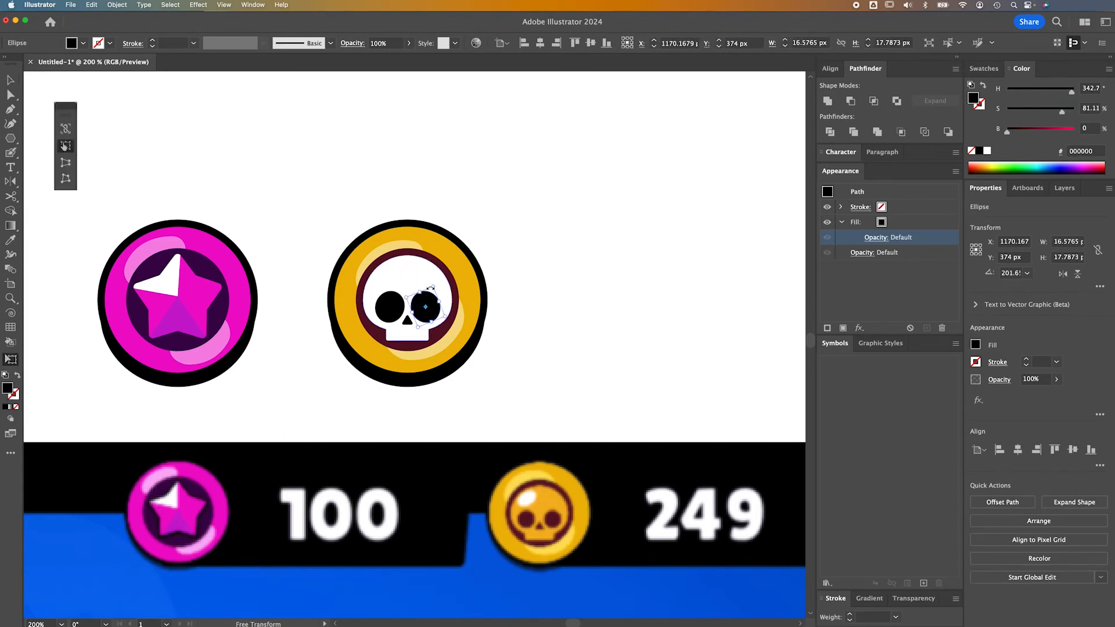
left_click_drag(433, 287, 434, 291)
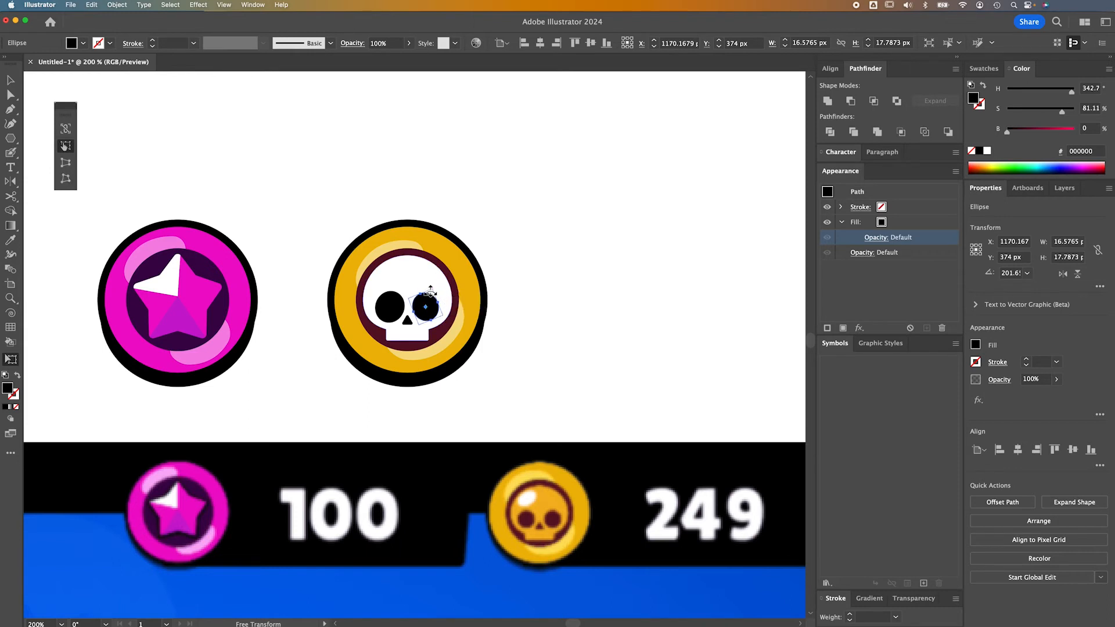
left_click(390, 308, "super")
left_click_drag(407, 298, 405, 300)
key("v")
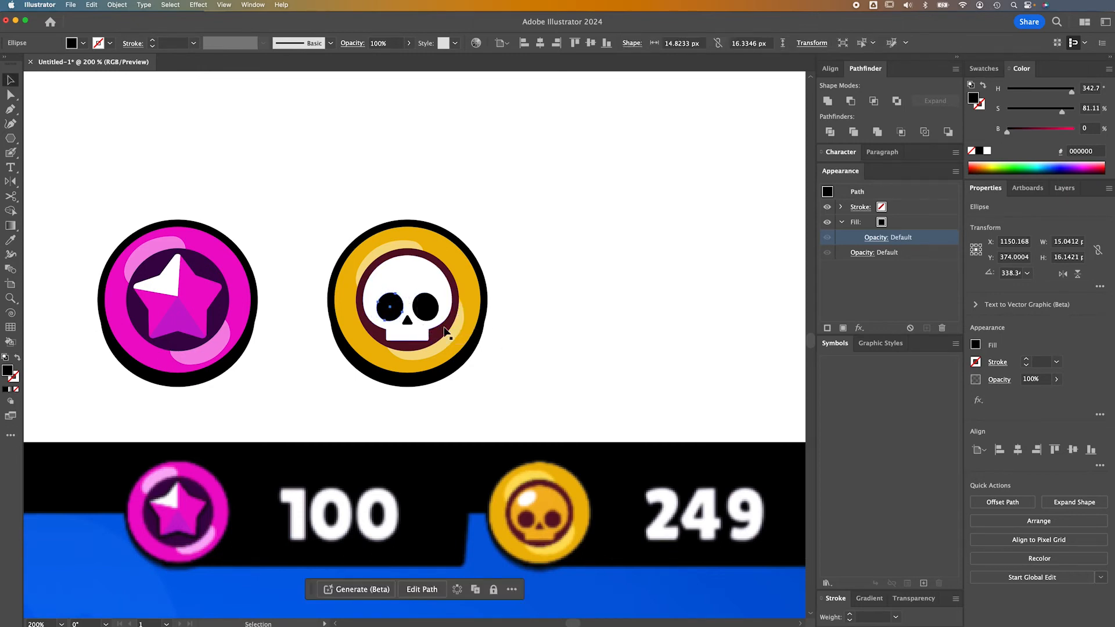
key("Left")
left_click(427, 309)
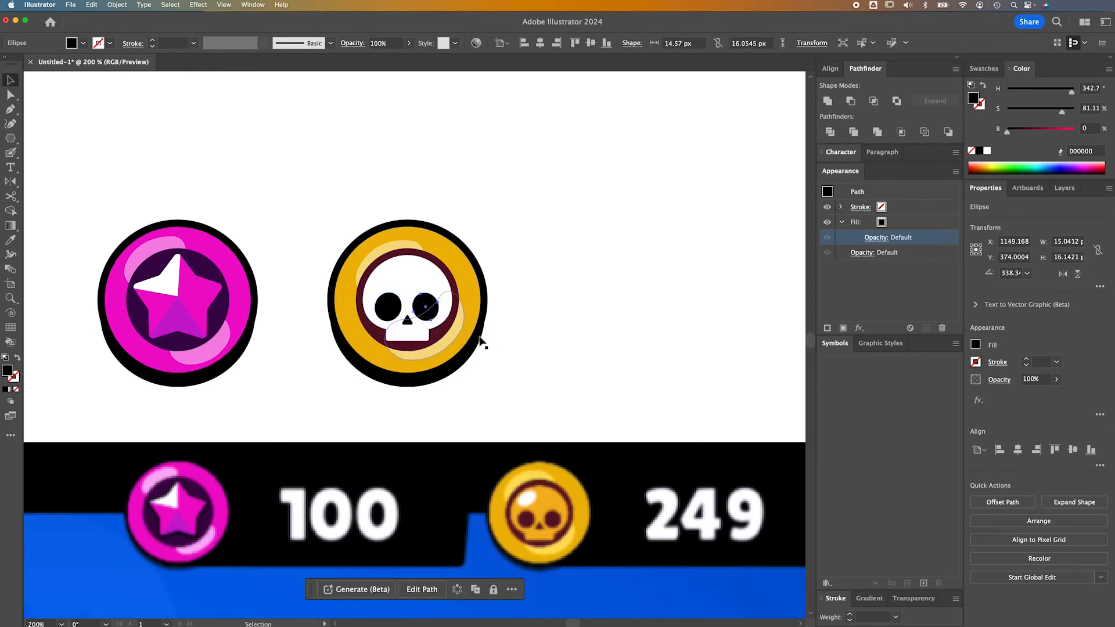
left_click(507, 347)
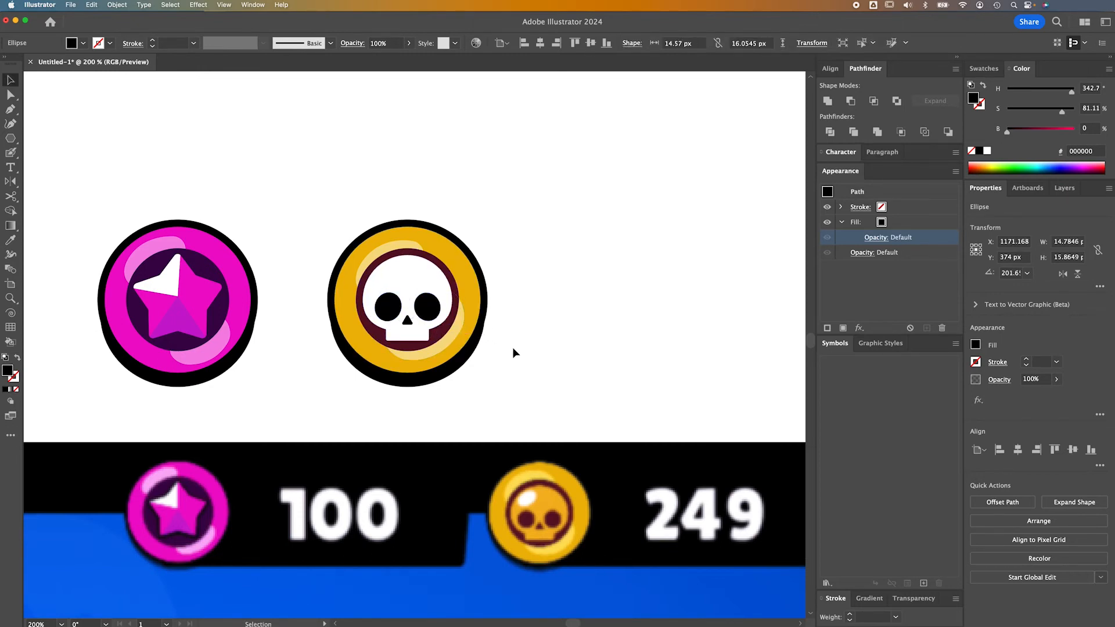
Cut both eyes and the nose out of the white skull with Minus Front
left_click(414, 277)
left_click(430, 312)
left_click(394, 309, "shift")
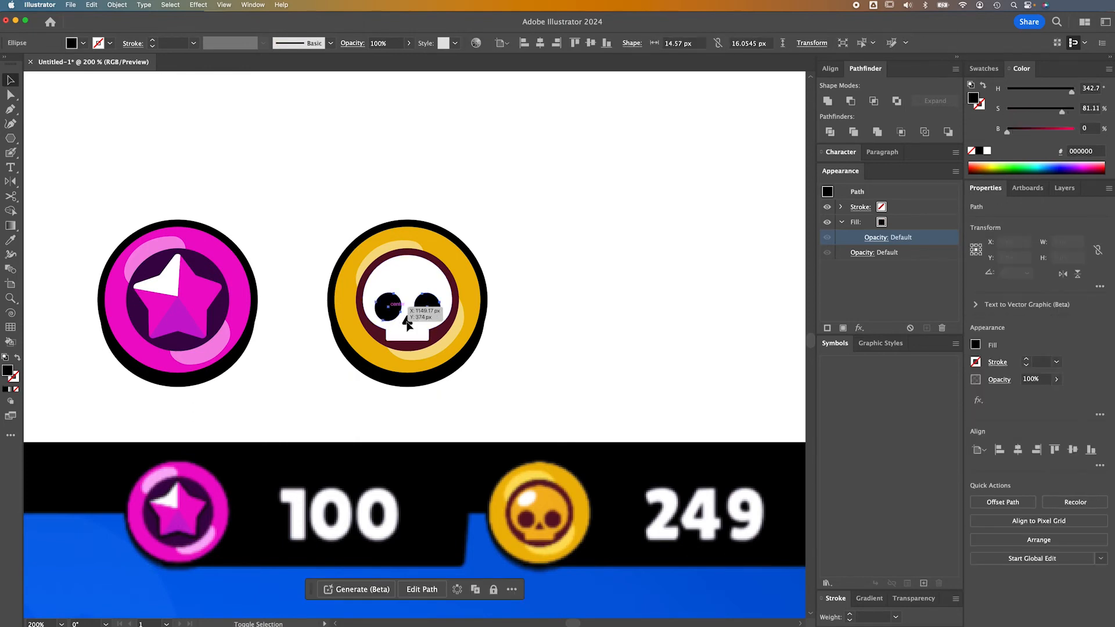
left_click(407, 323, "shift")
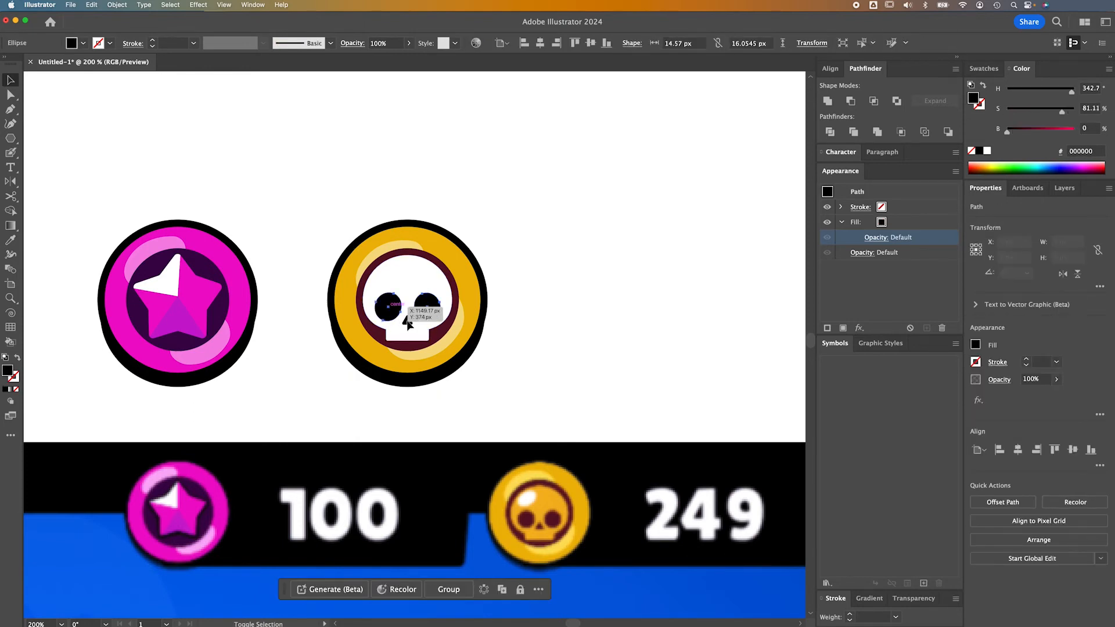
left_click(409, 280, "shift")
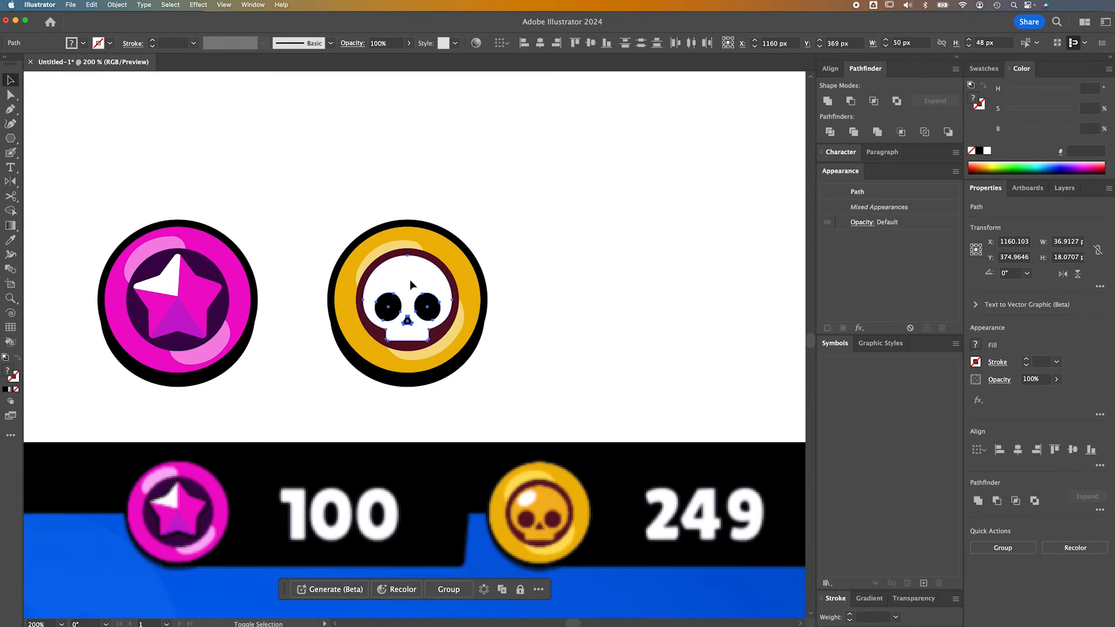
left_click(851, 102)
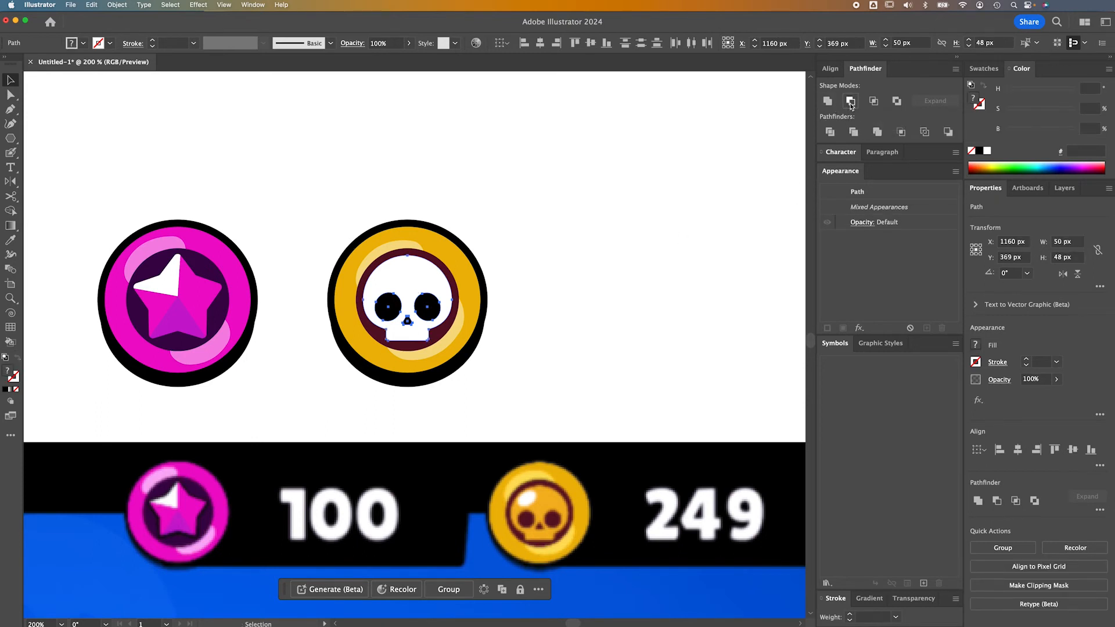
left_click(511, 351)
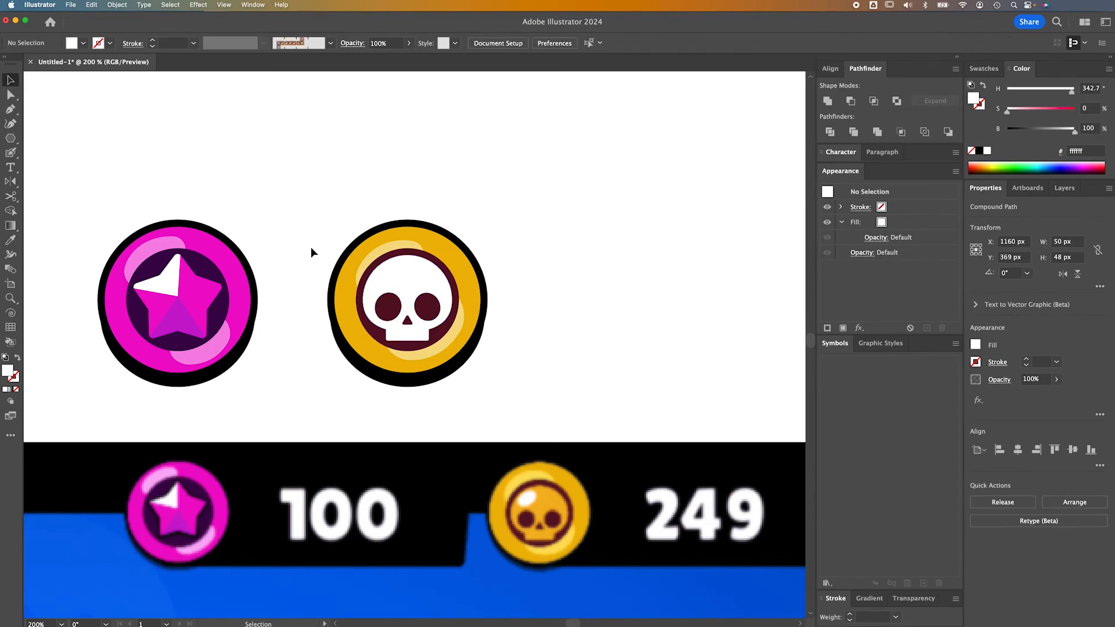
Recolour the skull with the coin's gold fill #ecb807, leaving out the coin's black outline
left_click(415, 279)
key("i")
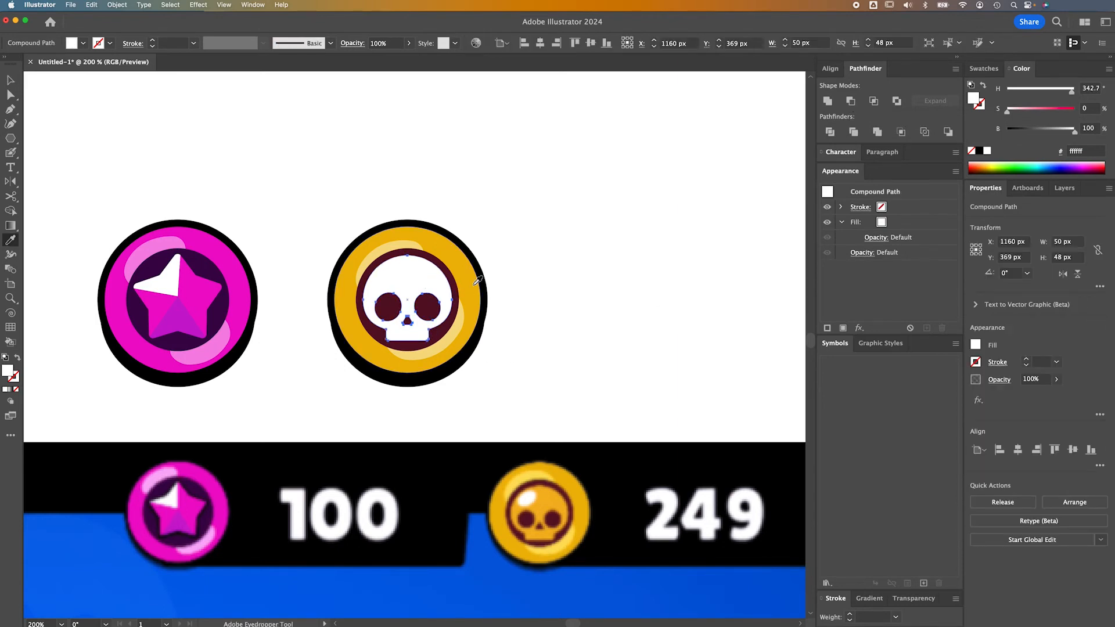
left_click(471, 277)
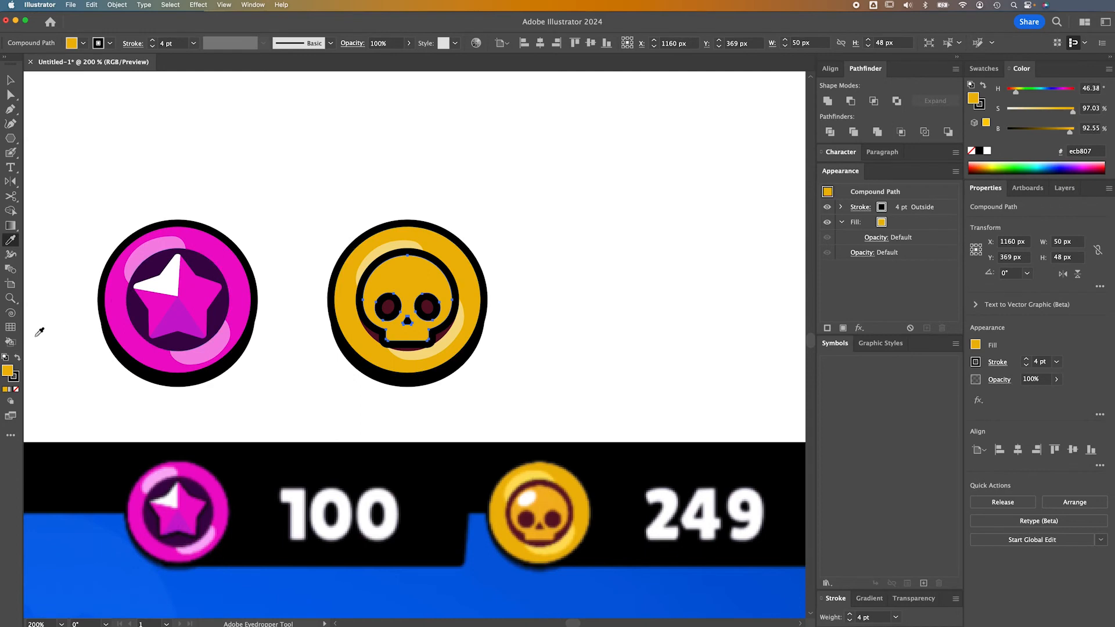
key("ctrl+z")
key("v")
left_click(319, 203)
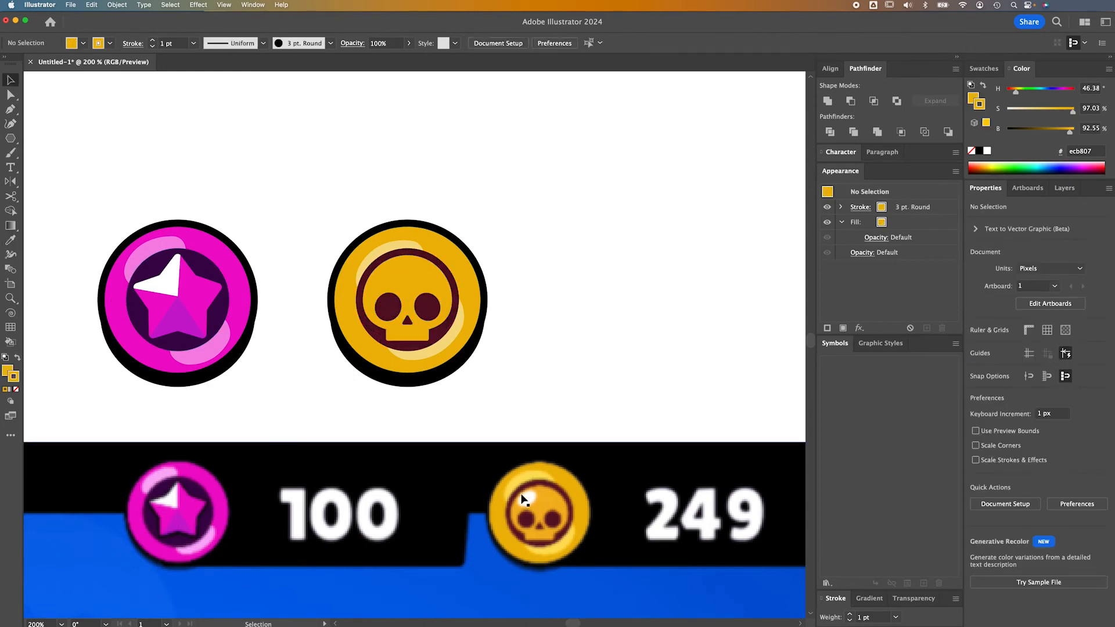
Draw an ellipse about 14.2 by 11.1 px on the left of the skull's forehead and tilt it to about 26°
left_click_drag(11, 138, 58, 149)
mouse_move(388, 283)
left_mouse_down()
mouse_move(416, 266)
mouse_move(384, 260)
mouse_move(398, 271)
left_mouse_up()
key("e")
key("a")
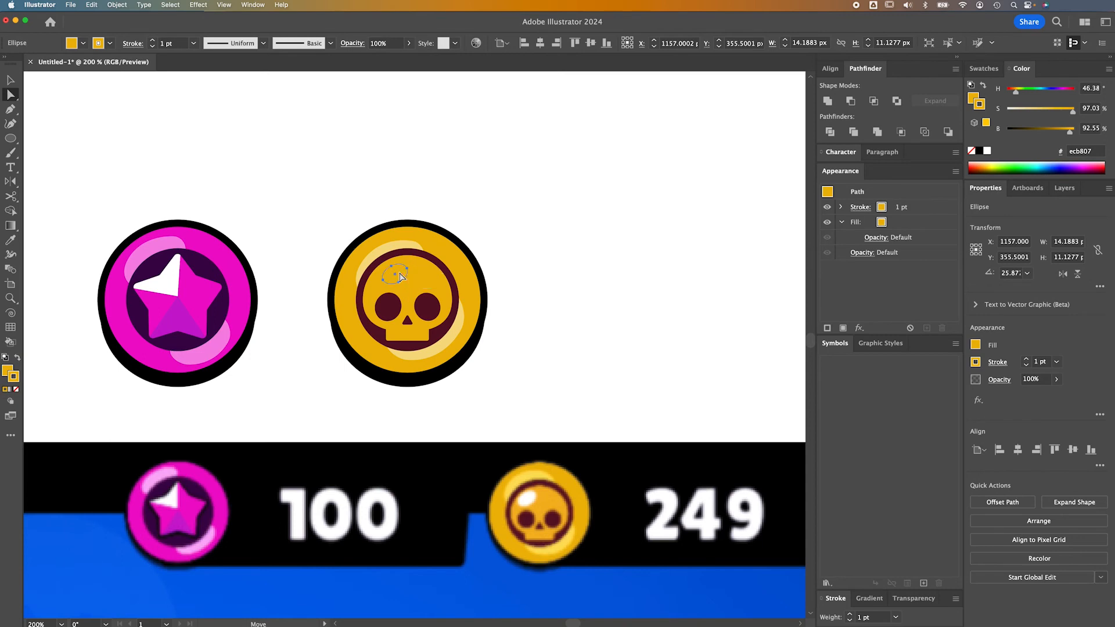
Turn off Snap to Pixel and reshape the forehead ellipse by moving one of its anchor points
left_click(232, 3)
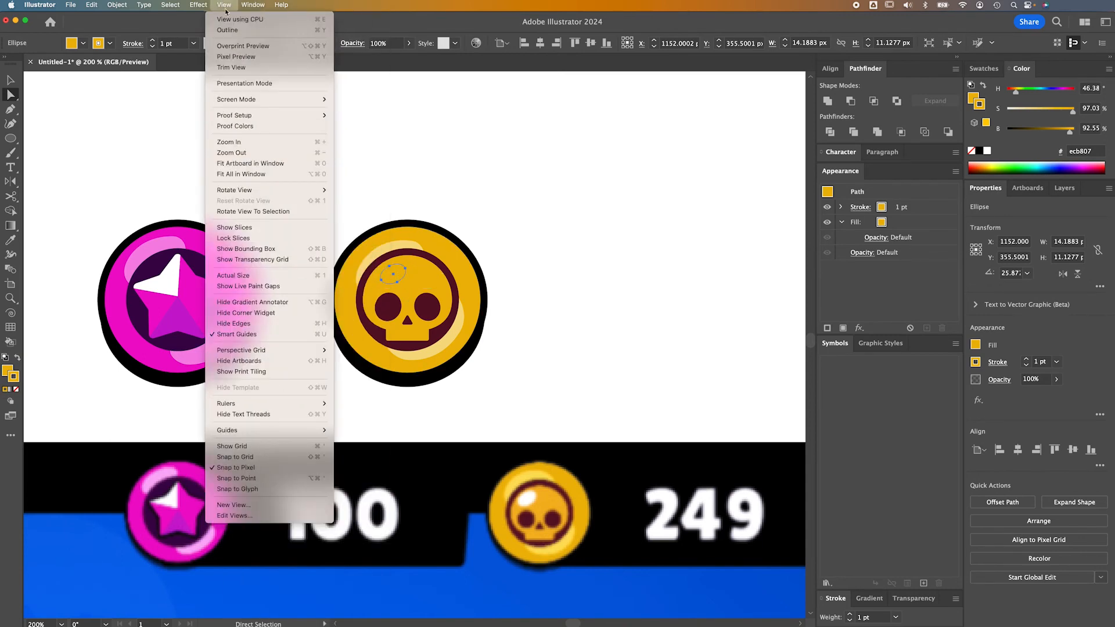
left_click(283, 464)
left_click(534, 220)
left_click_drag(395, 281, 397, 285)
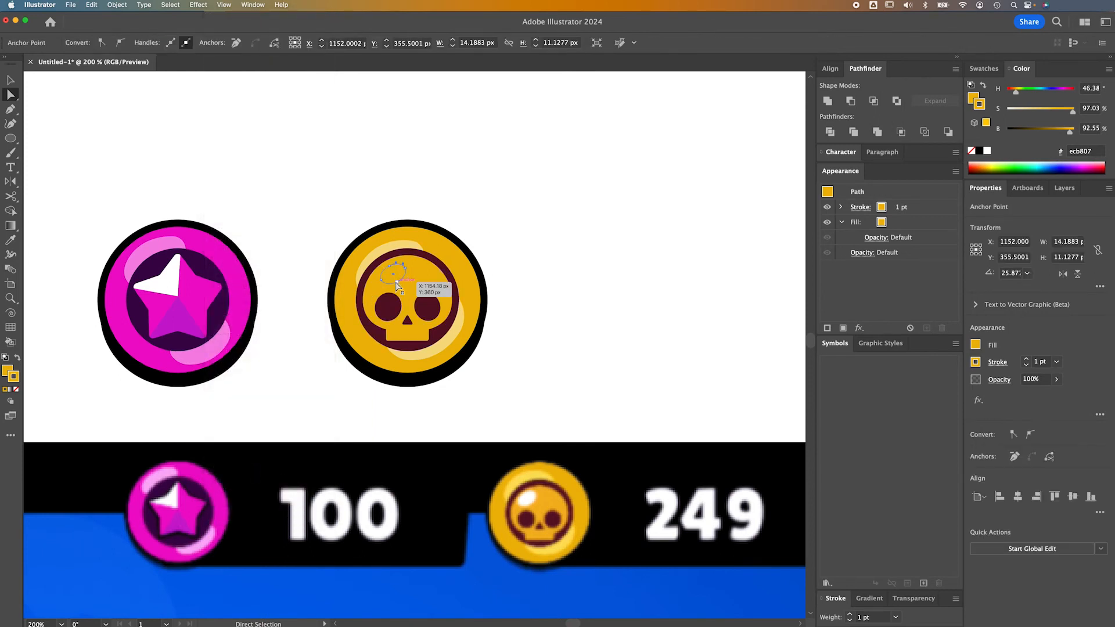
Give the forehead highlight the white, strokeless appearance of the star's white facet
key("i")
left_click(167, 280)
key("v")
left_click(407, 177)
left_click(523, 215)
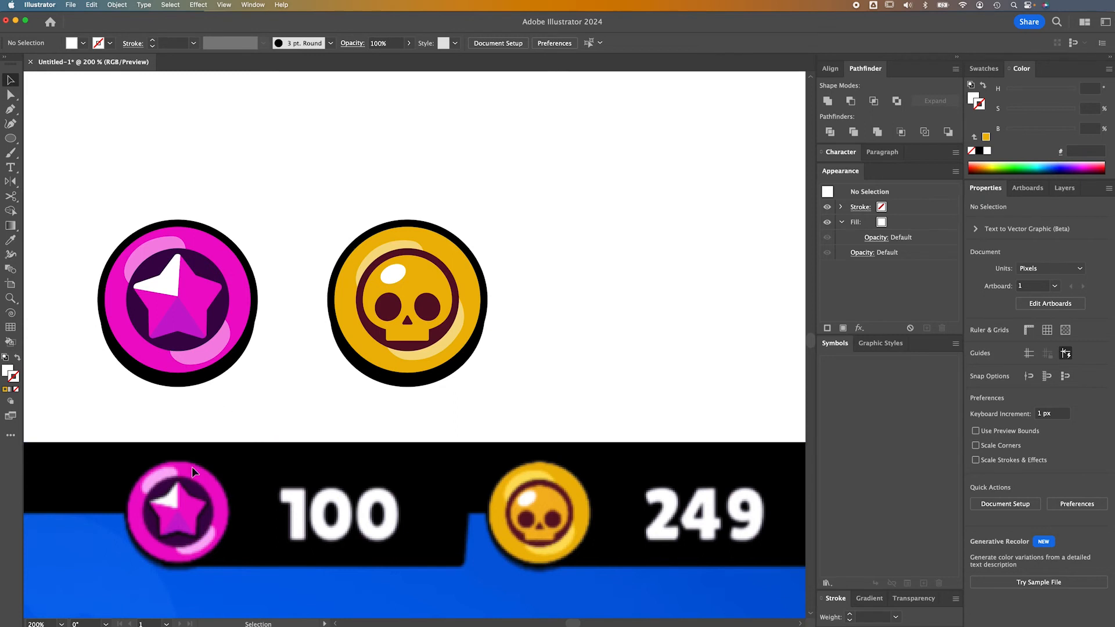
Add a black stroke to the magenta star
left_click(198, 310)
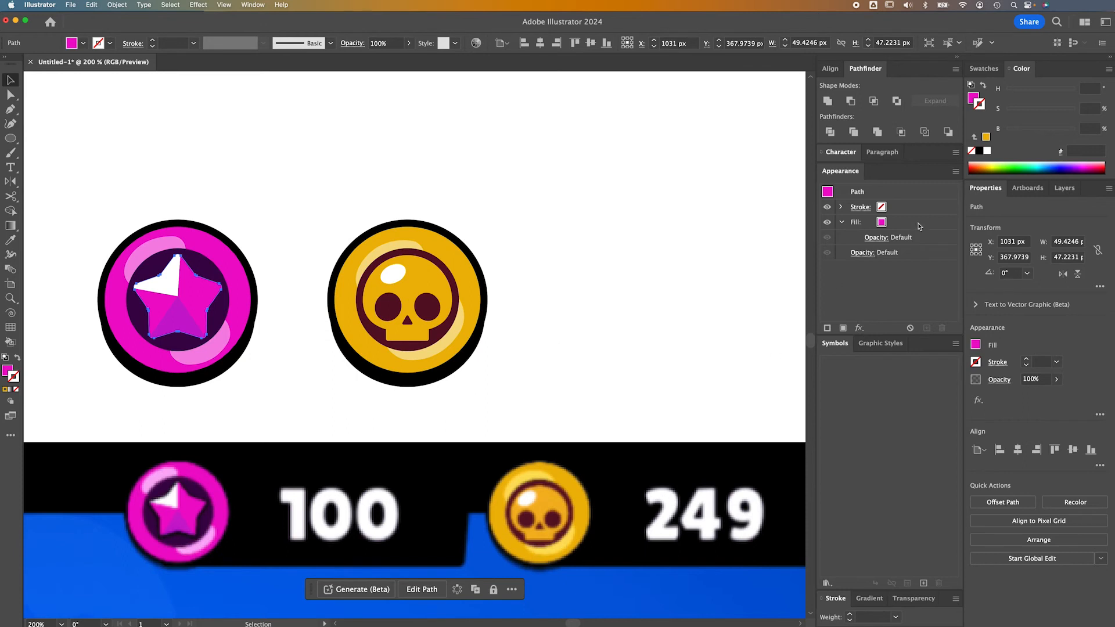
left_click(842, 224)
left_click(878, 213)
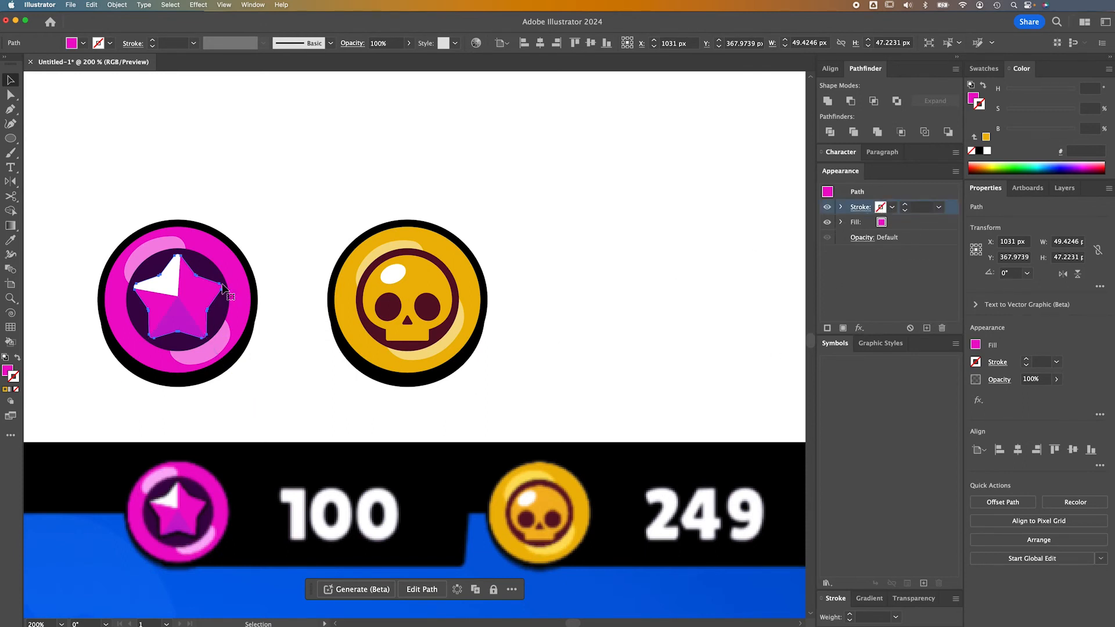
left_click(891, 208)
left_click(795, 229)
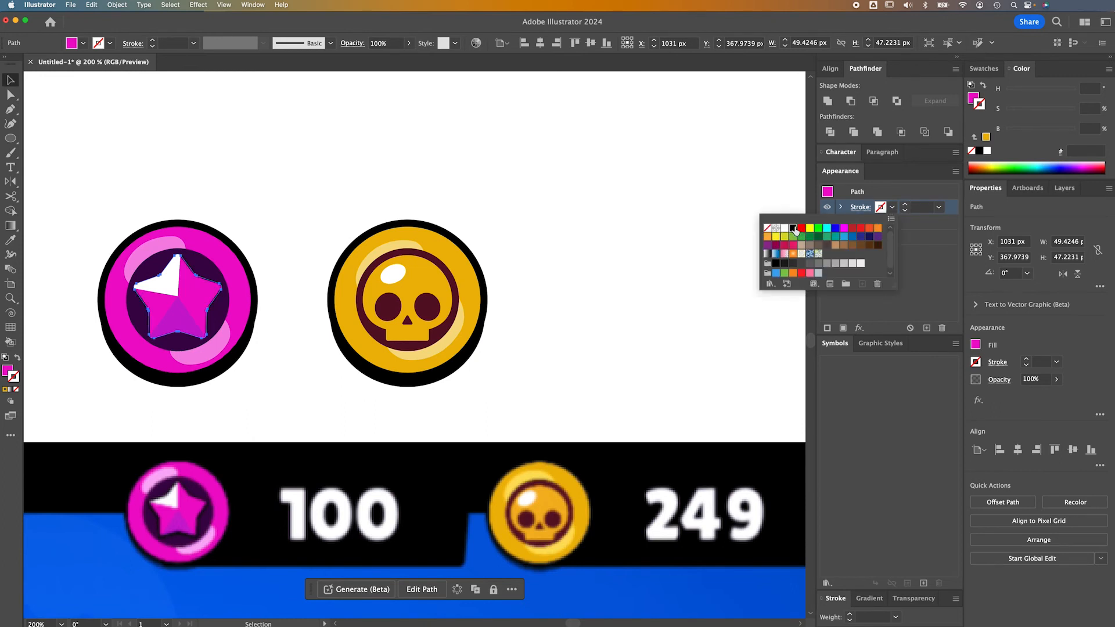
Align the star's stroke to the outside and set its weight to 2 pt
left_click(865, 210)
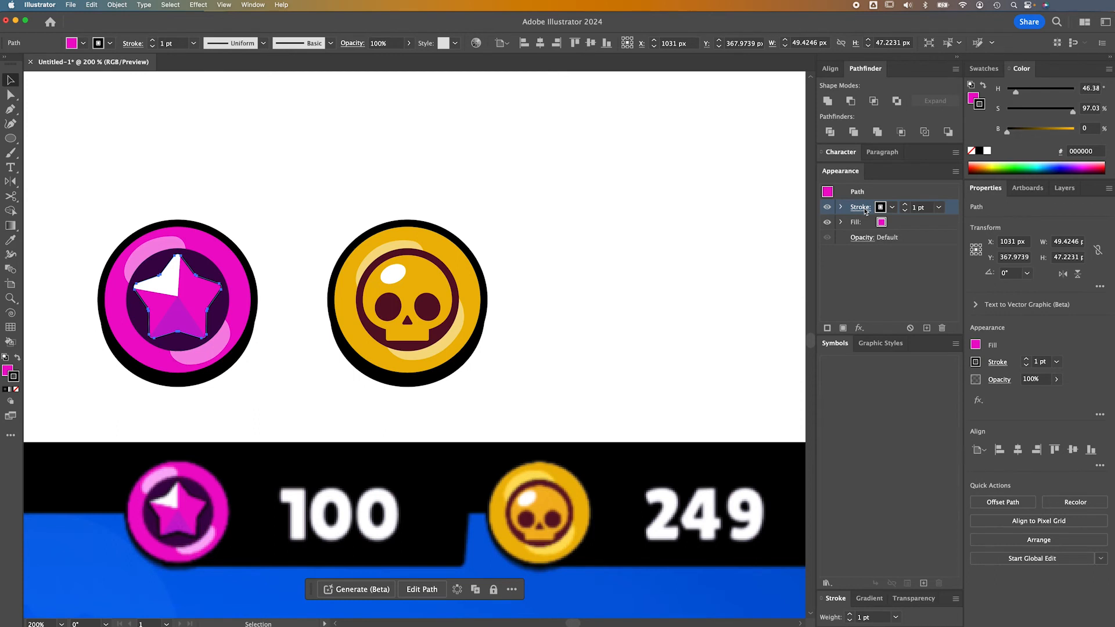
left_click(864, 209)
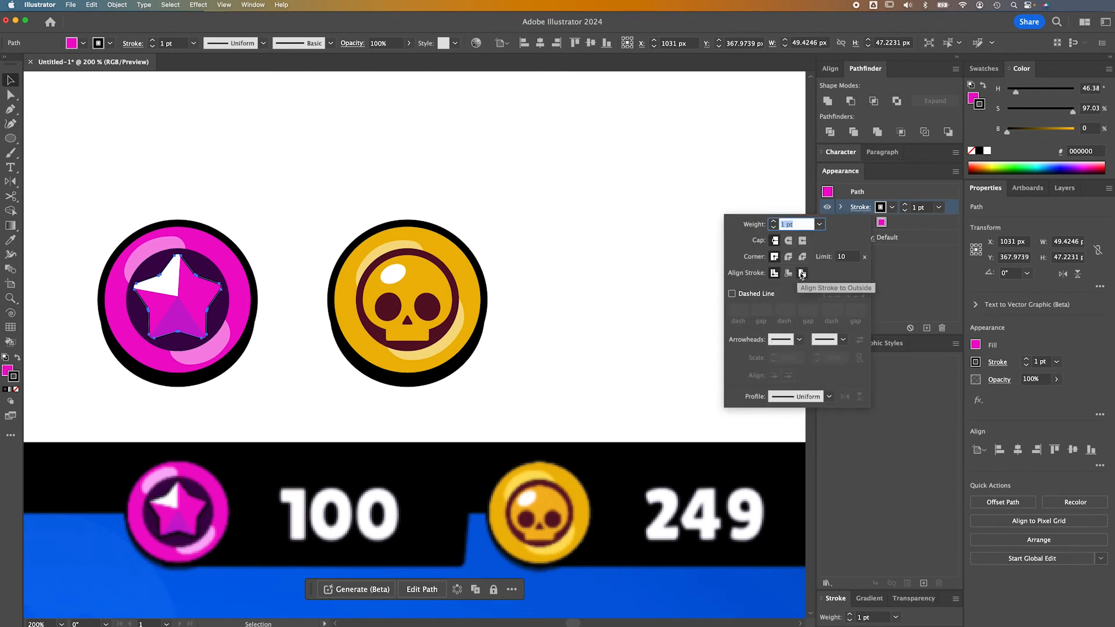
left_click(802, 273)
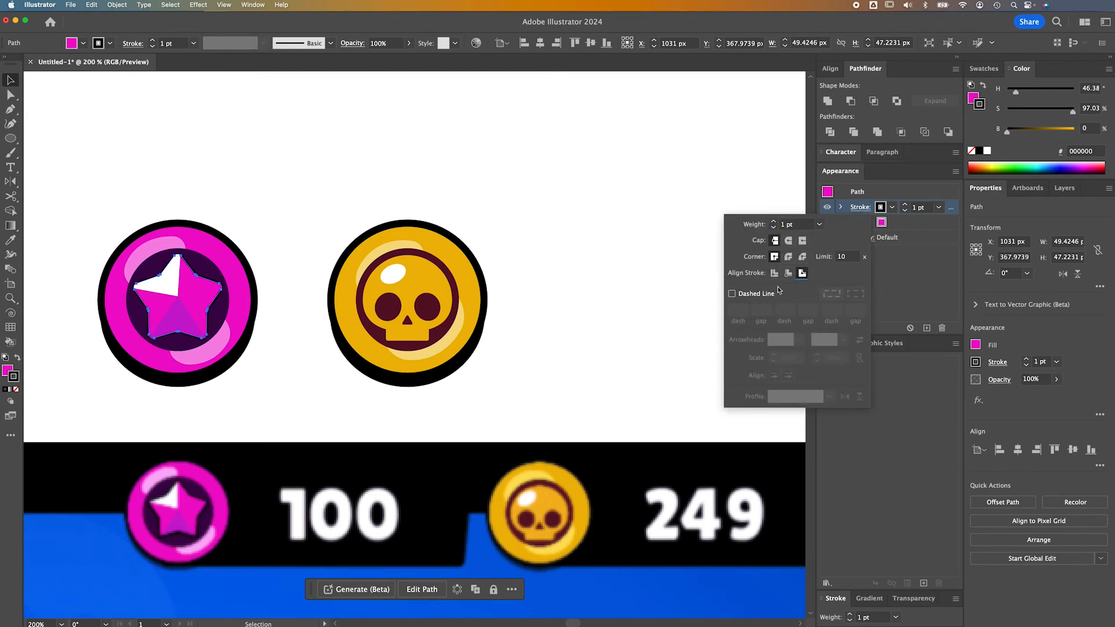
left_click(802, 225)
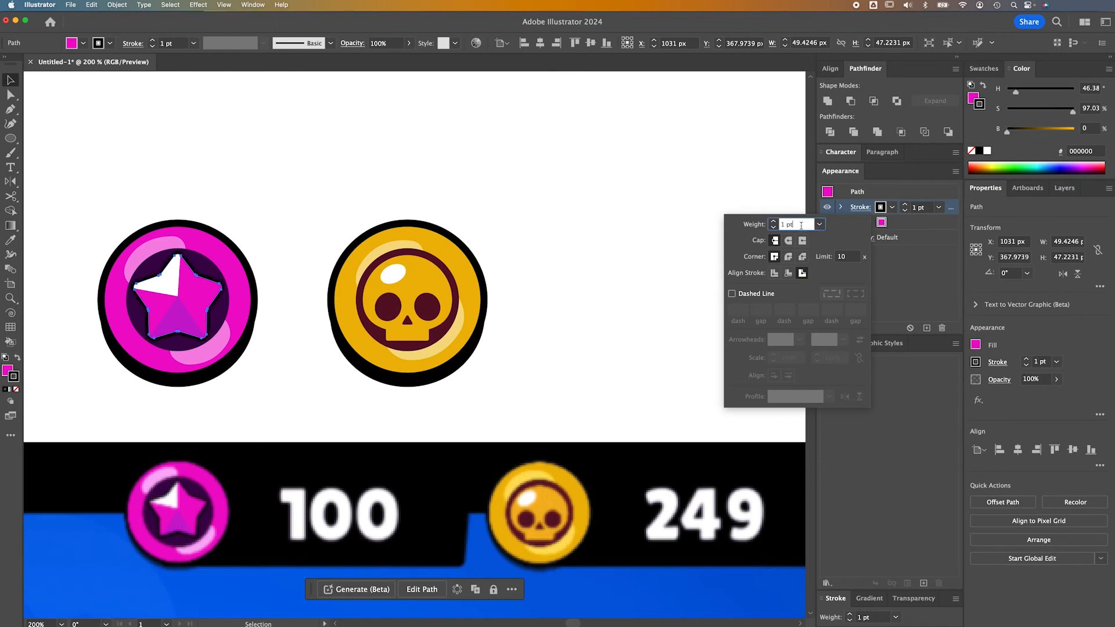
left_click(622, 239)
left_click(621, 247)
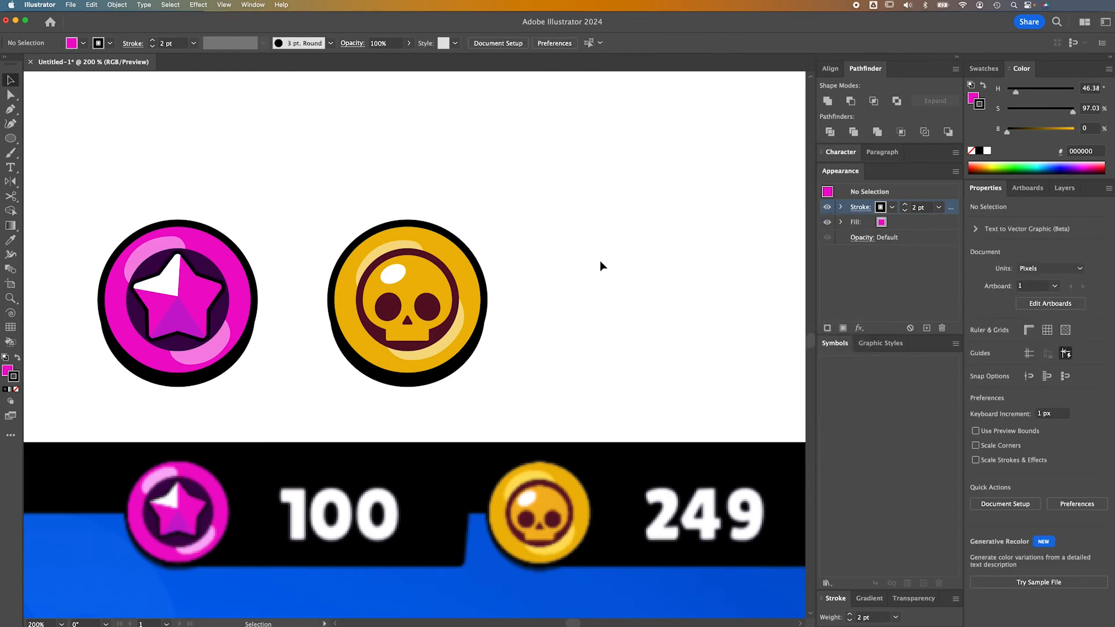
scroll(552, 290, "down", 5)
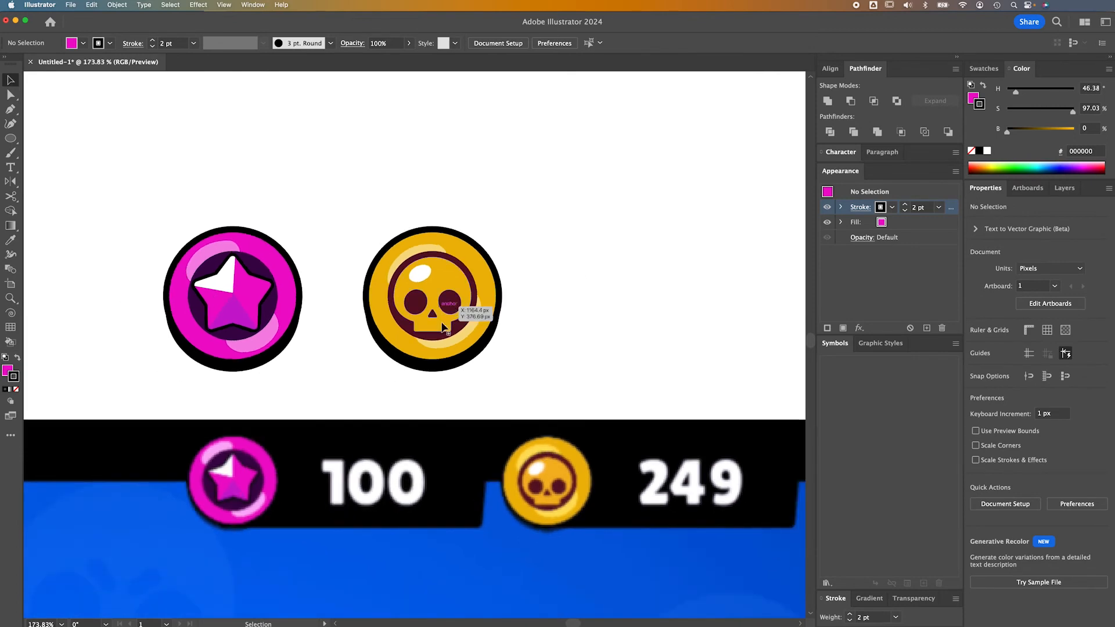
scroll(550, 292, "right", 3)
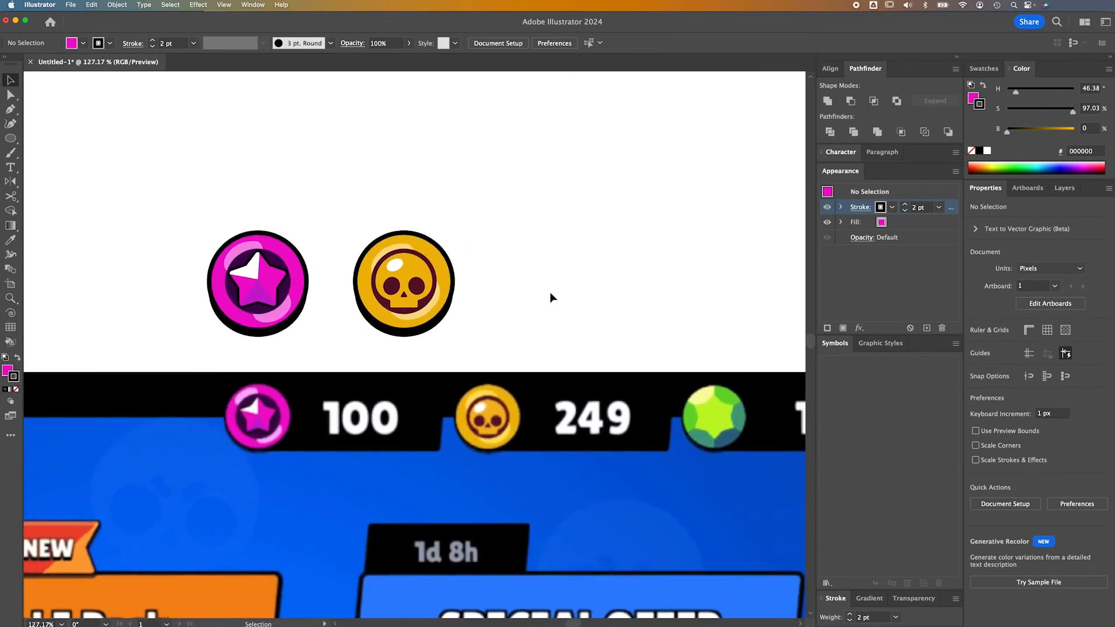
key("a")
left_click(374, 262)
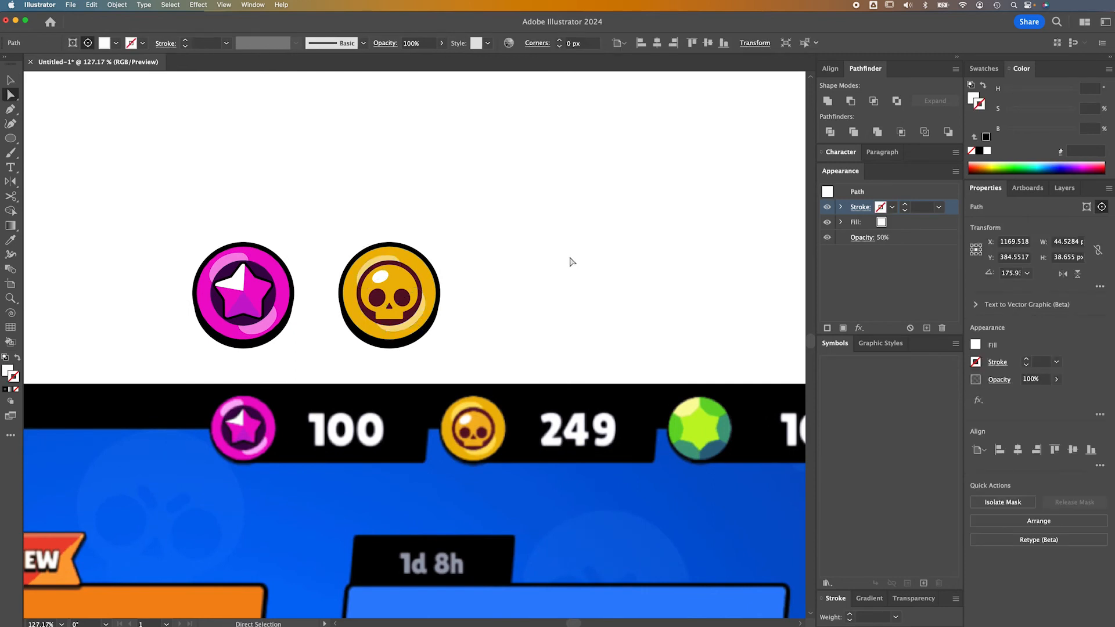
key("v")
left_click(491, 347)
left_click_drag(496, 355, 353, 225)
left_click(391, 262)
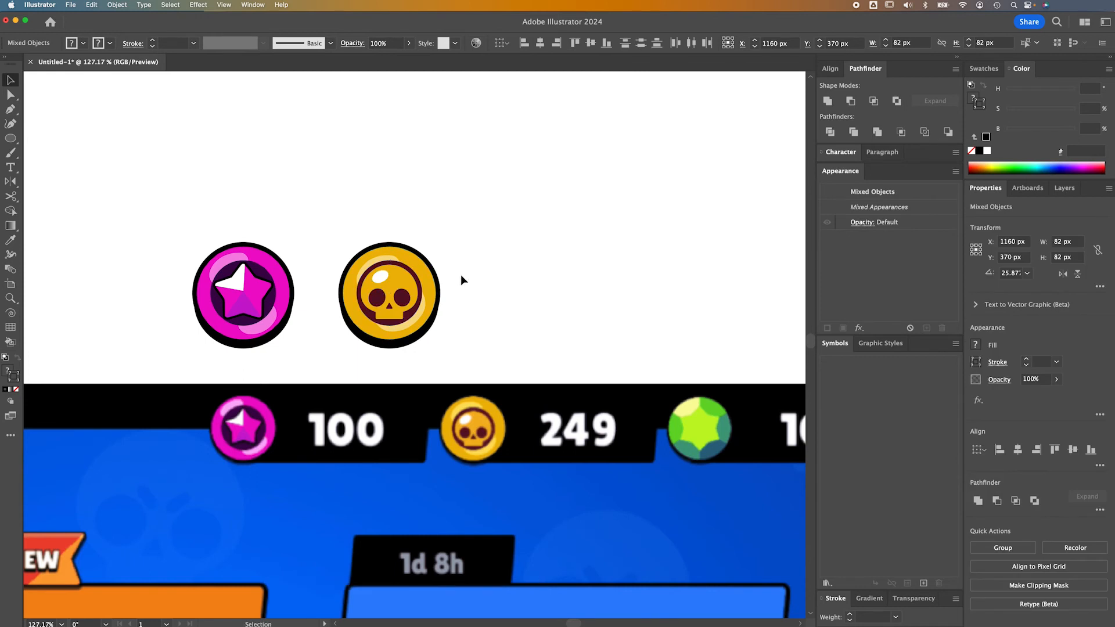
left_click(488, 309)
left_click_drag(488, 309, 443, 263)
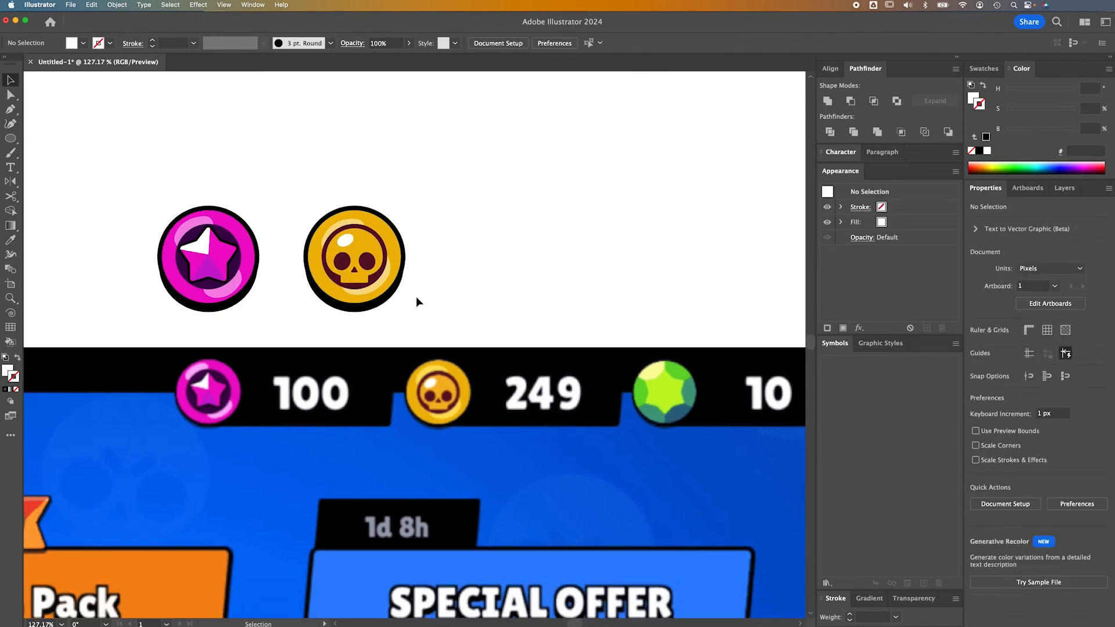
Duplicate the gold coin's base circle to the right of the skull coin, in line with the other coins
left_click(367, 311)
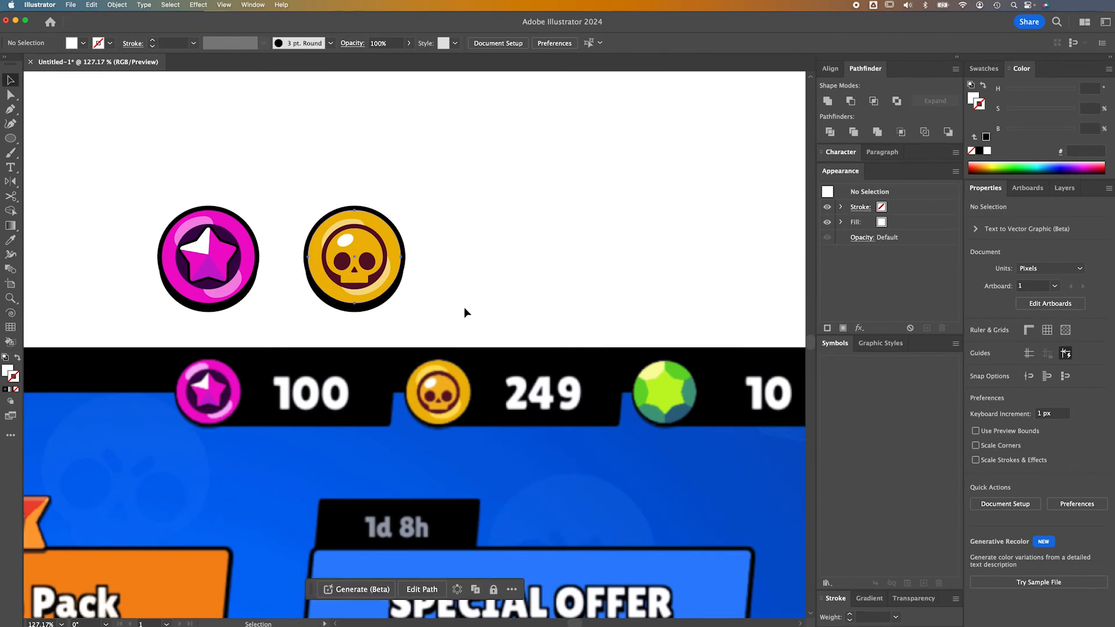
left_click_drag(361, 309, 501, 309)
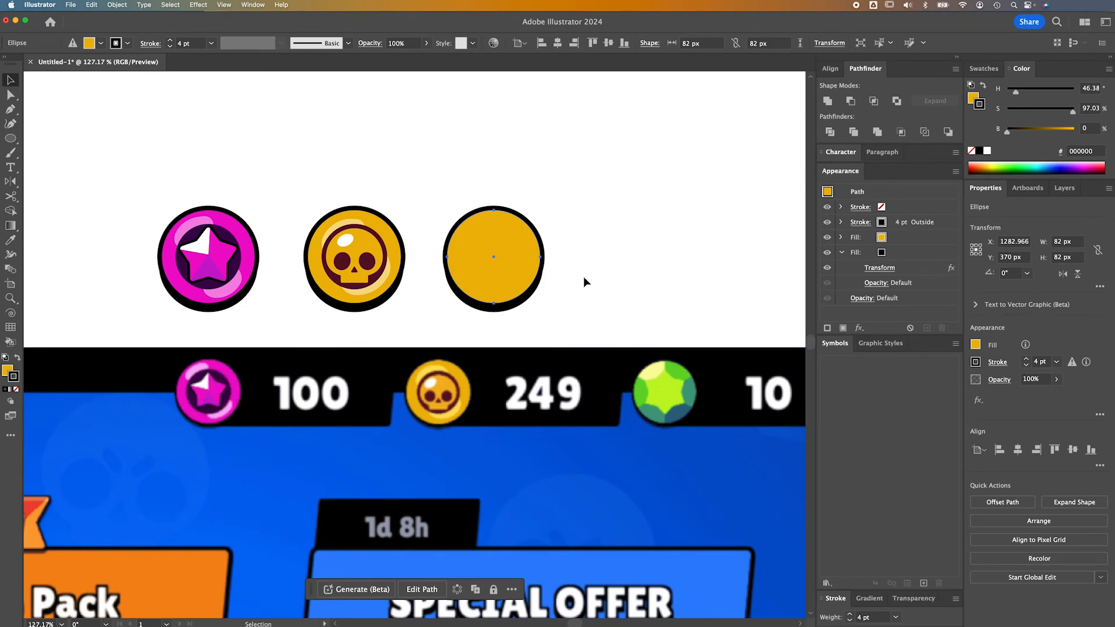
left_click(612, 263)
Draw a six-pointed star about 48 by 56 px in the middle of the blank third coin
left_click(11, 139)
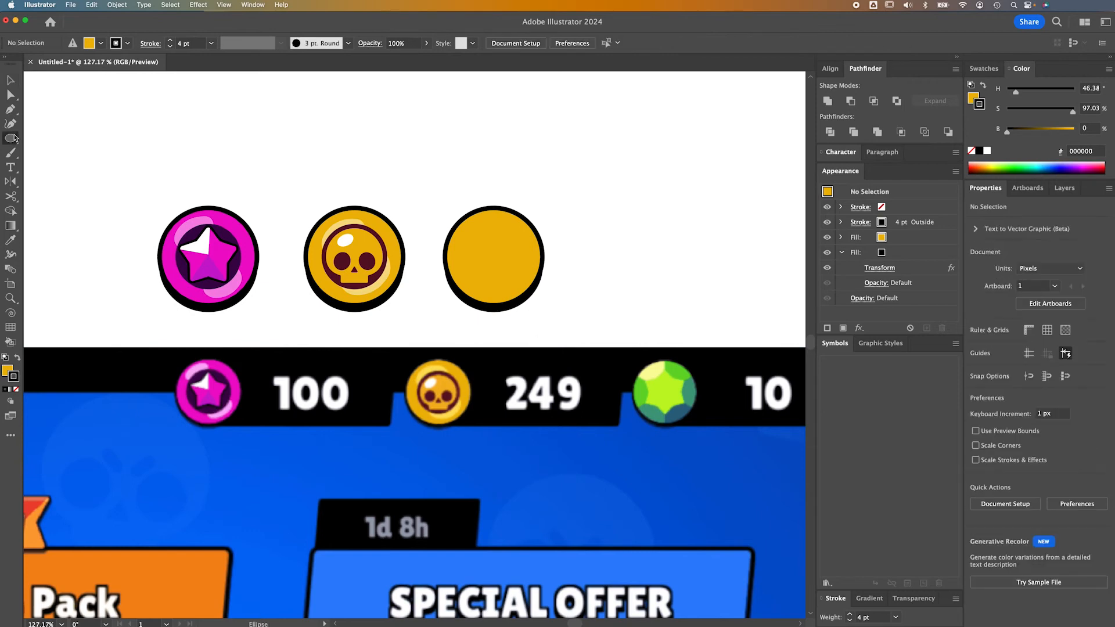
left_click_drag(11, 138, 58, 176)
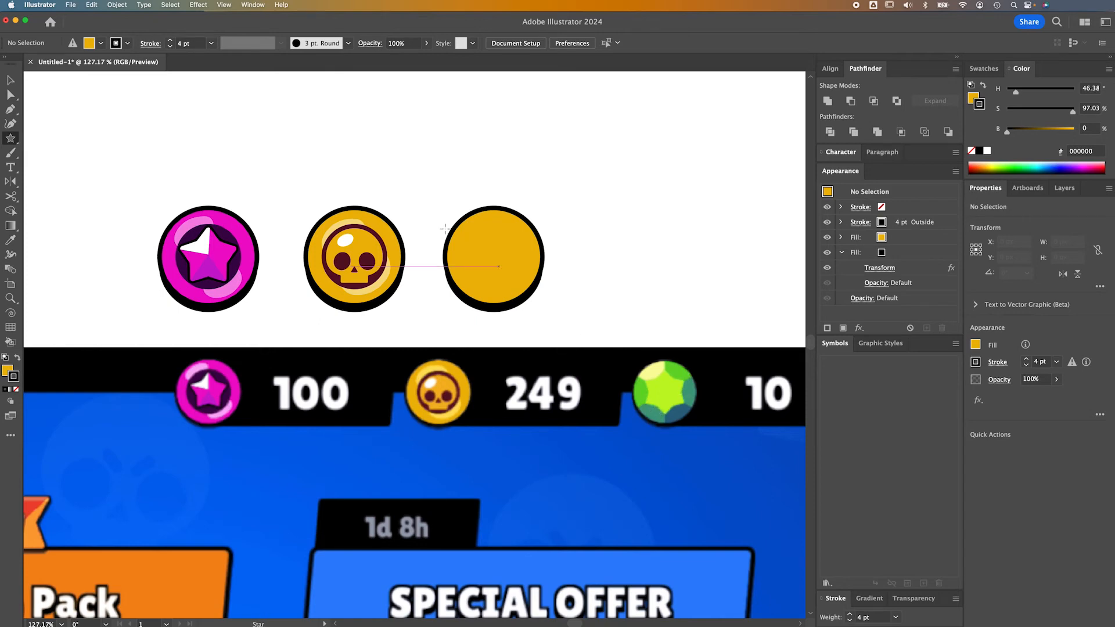
left_click(495, 259)
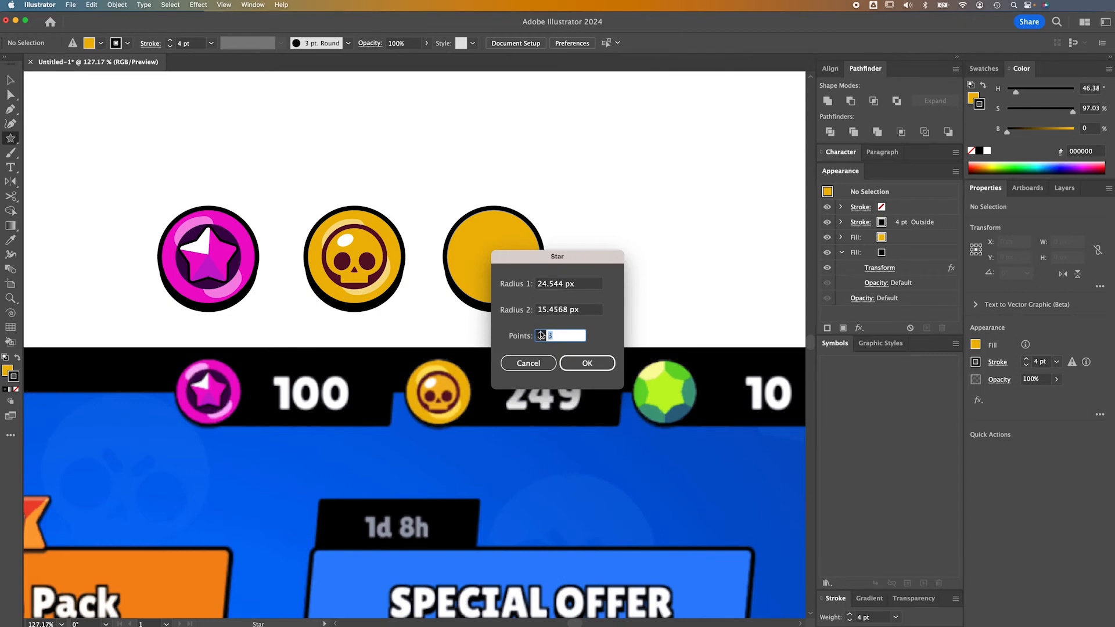
left_click(578, 363)
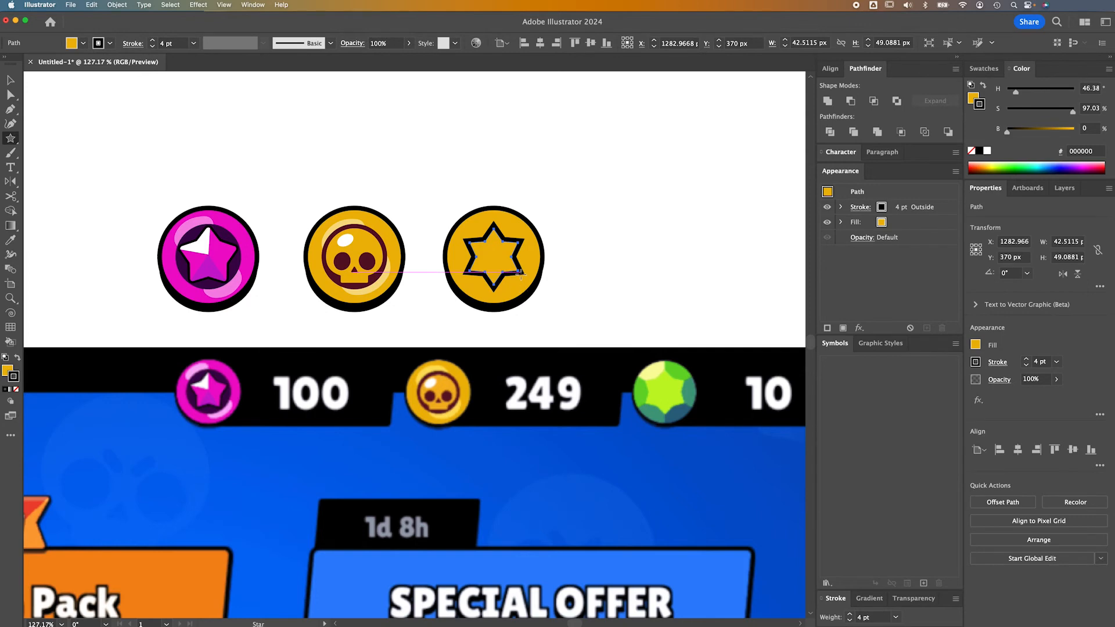
key("super+z")
left_click_drag(493, 257, 518, 242)
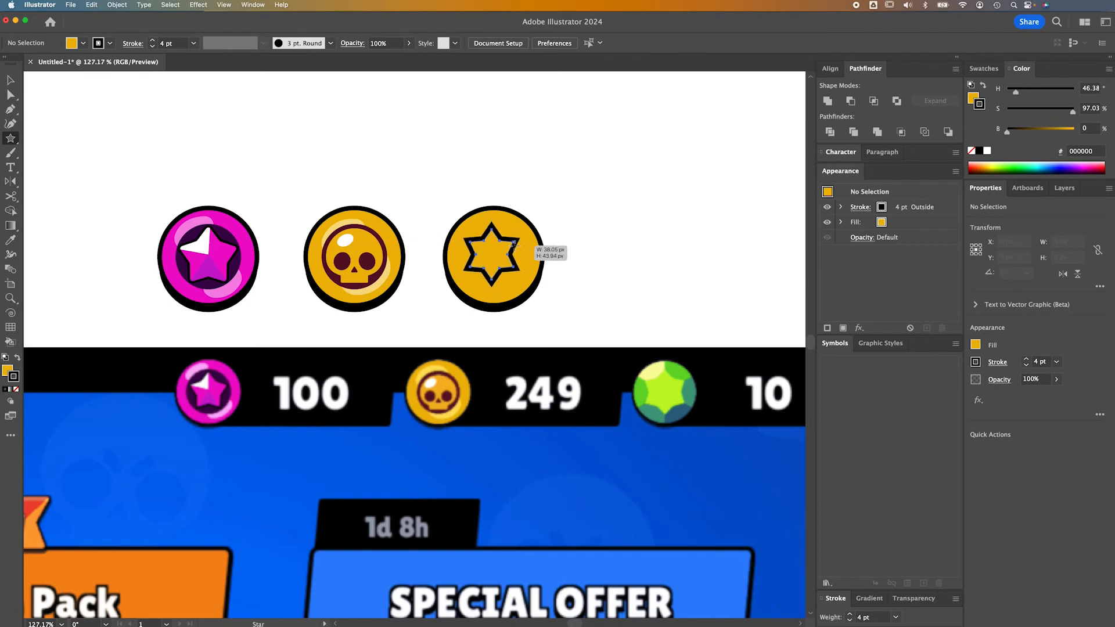
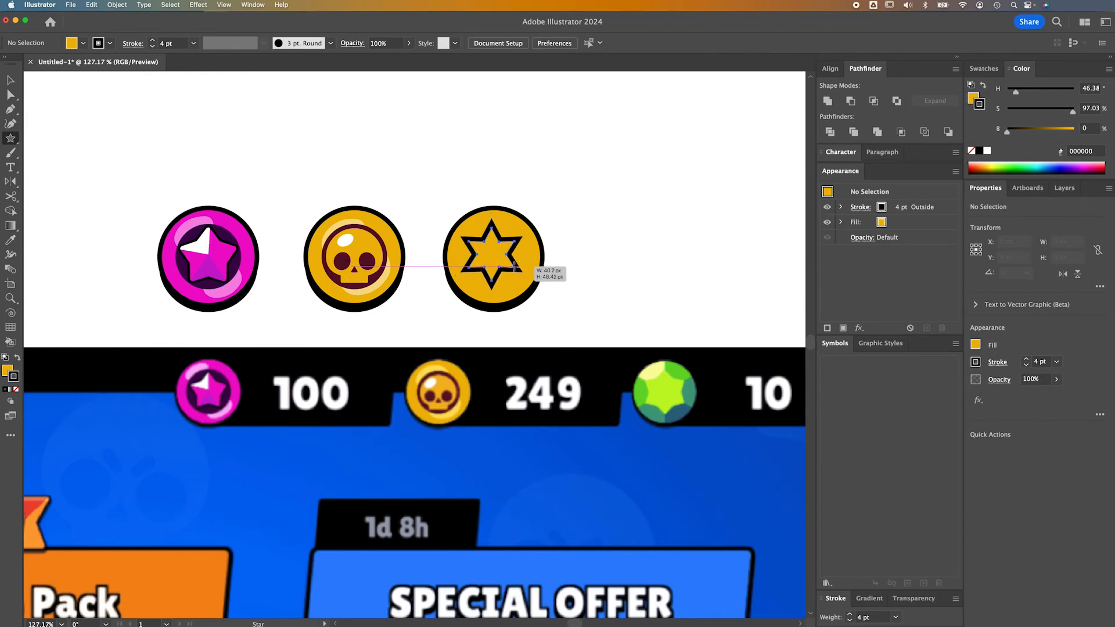
left_click_drag(511, 268, 522, 263)
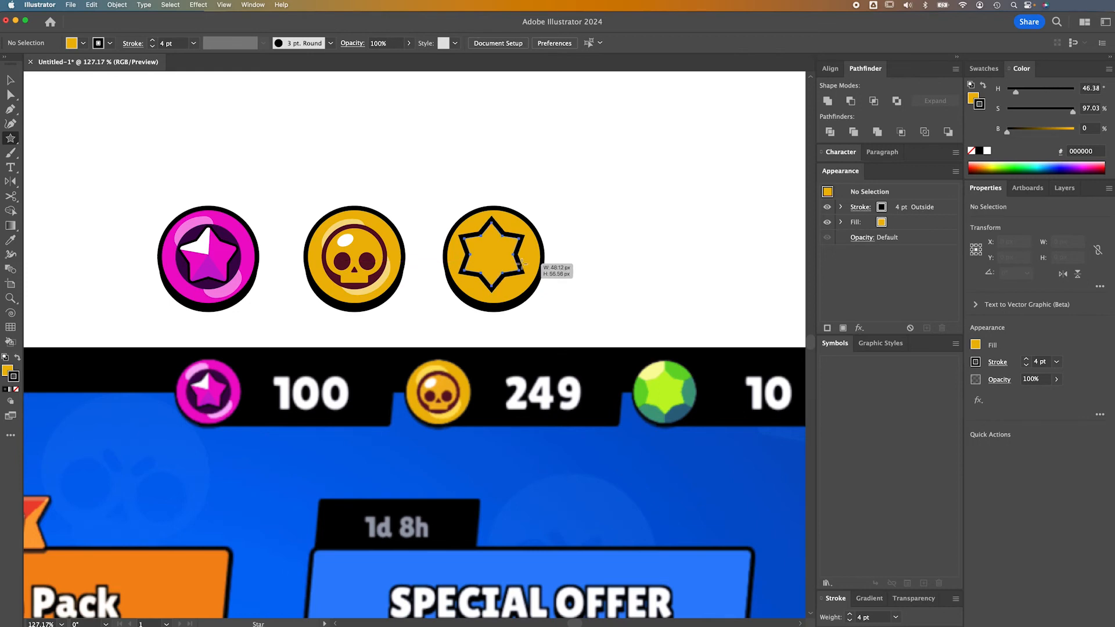
left_click_drag(522, 263, 519, 280)
key("v")
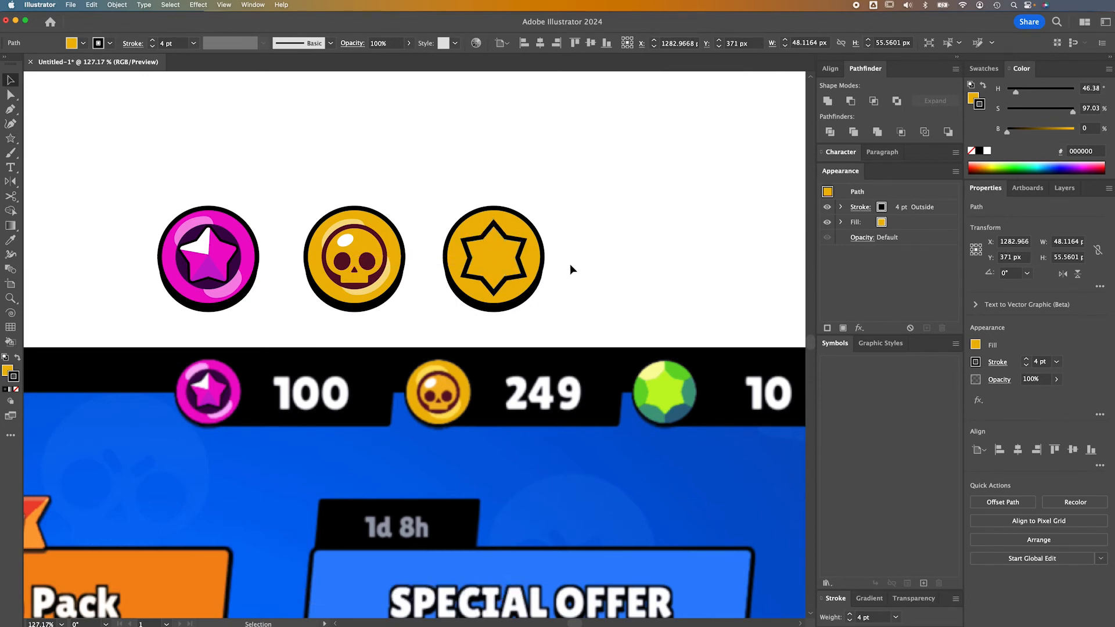
left_click(581, 287)
key("a")
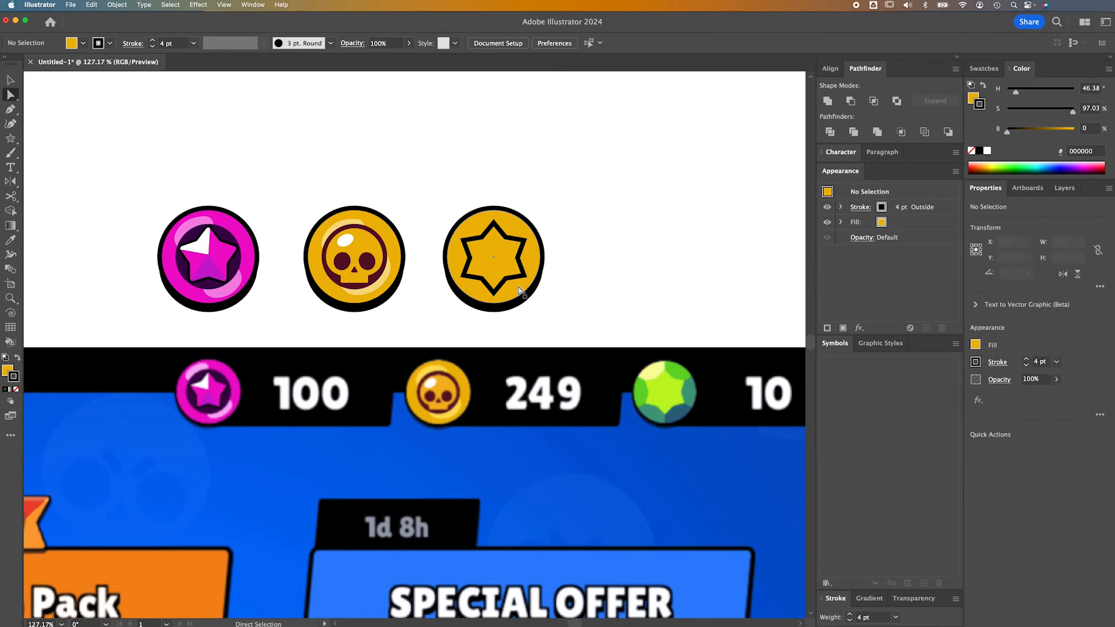
left_click(519, 290)
key("i")
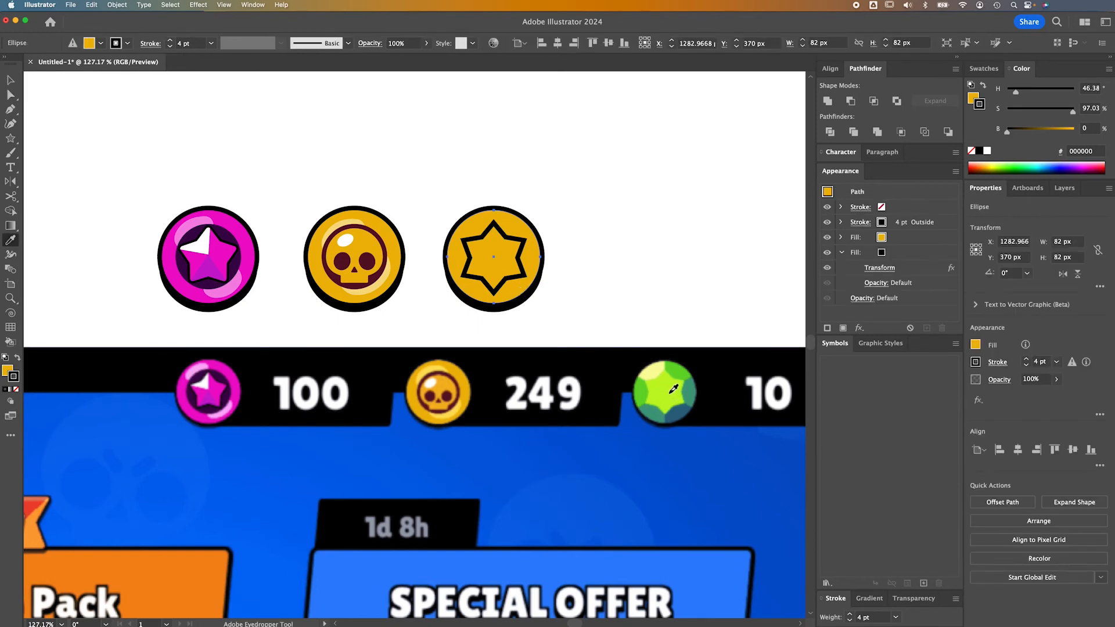
left_click(668, 390)
key("super+z")
key("super+z")
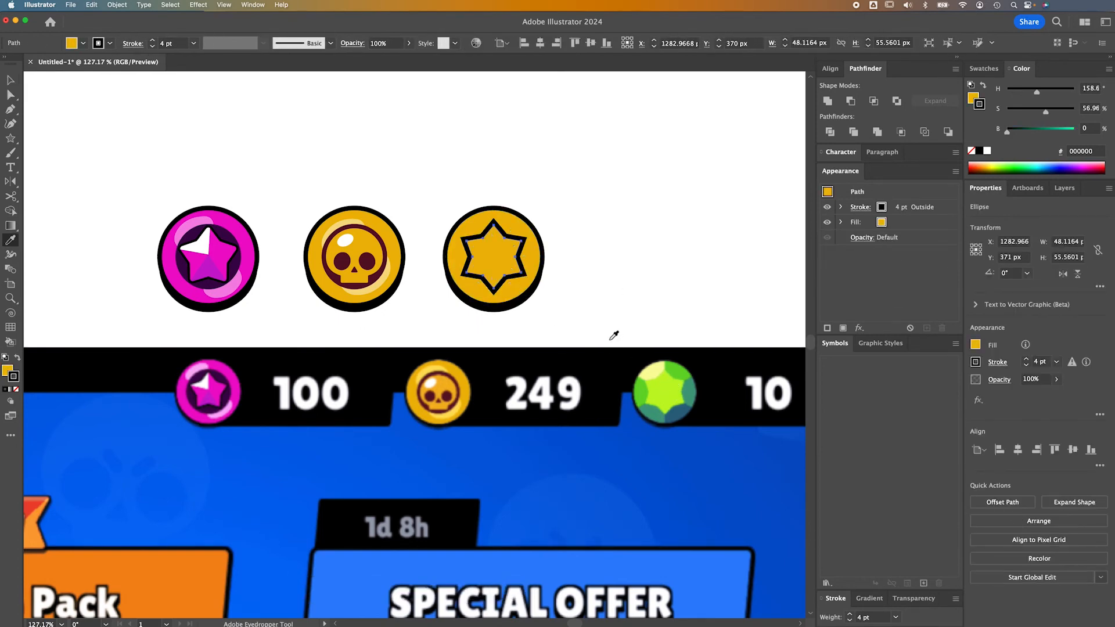
Remove the six-pointed star's stroke and fill it with the lime green c2f525 sampled from the reference gem's star
key("a")
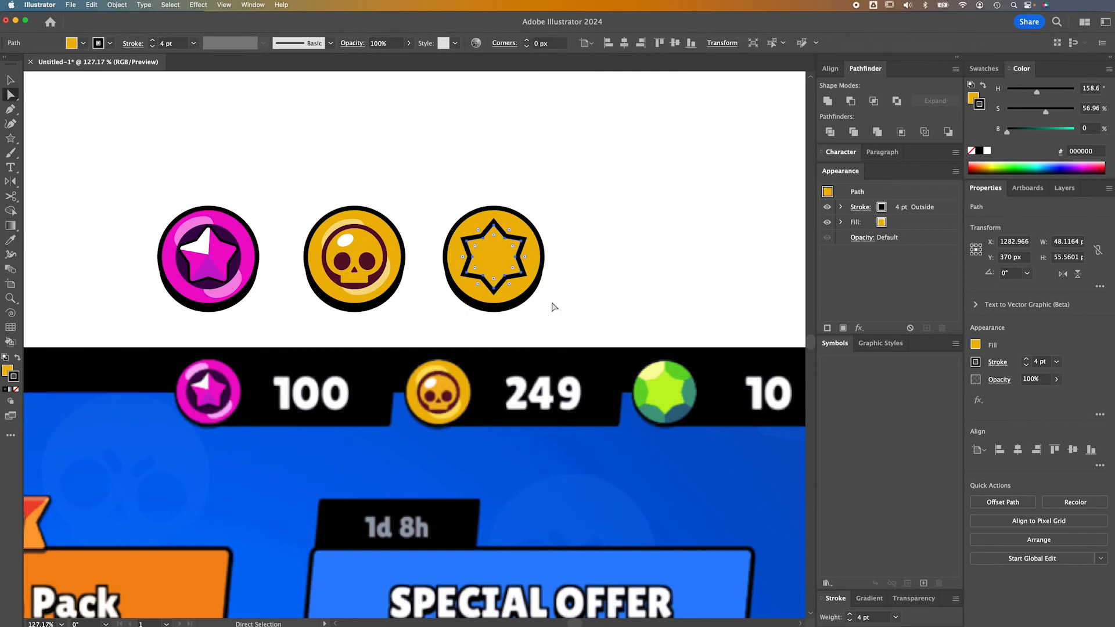
key("i")
left_click(667, 390)
key("b")
left_click(921, 213)
left_click(911, 329)
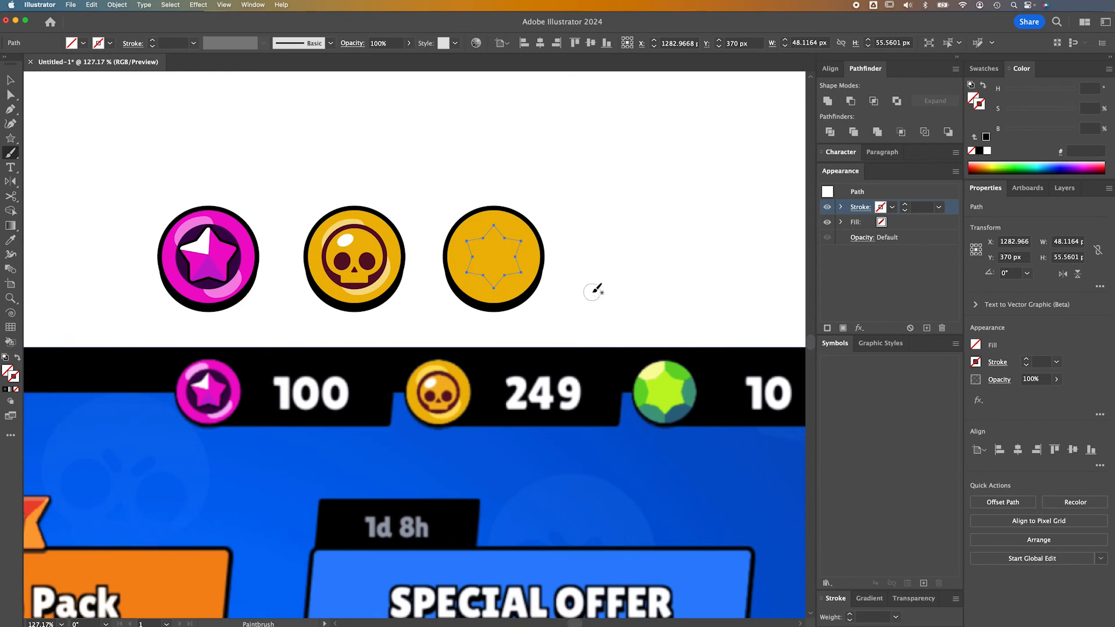
key("a")
left_click(913, 227)
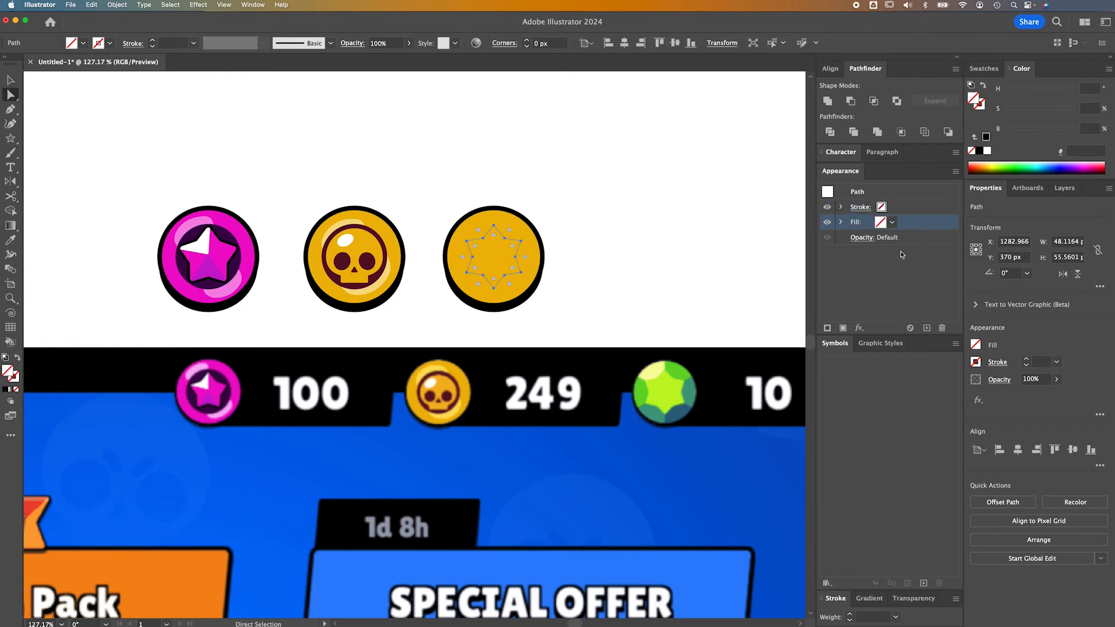
left_click(664, 384)
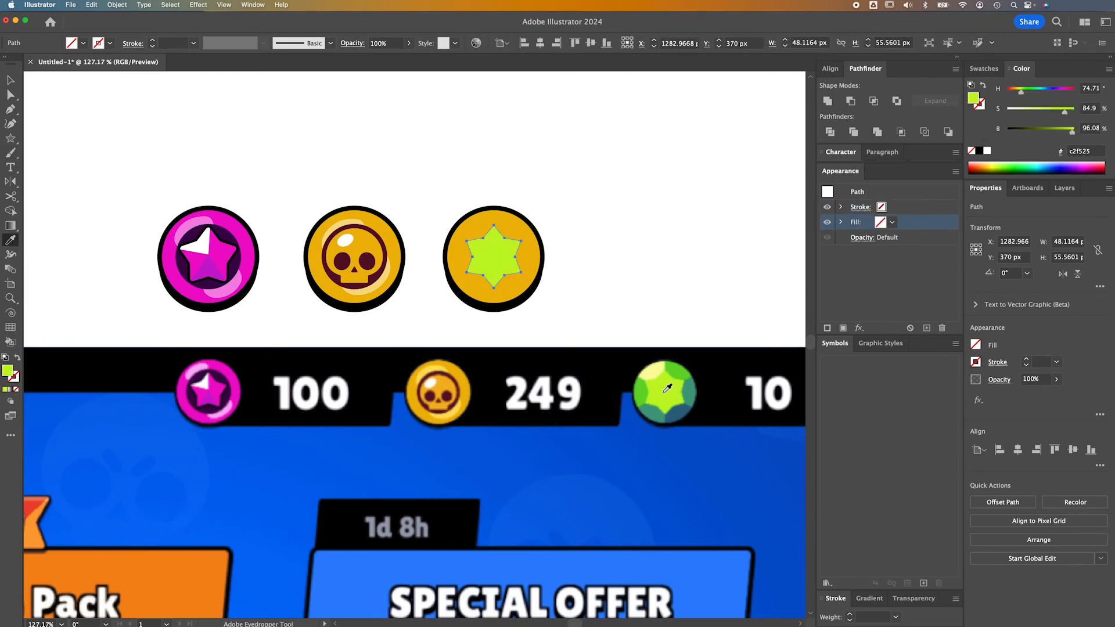
Change the third coin's gold fill to the teal green 459d80 sampled from the reference gem's lower facet
left_click(539, 272)
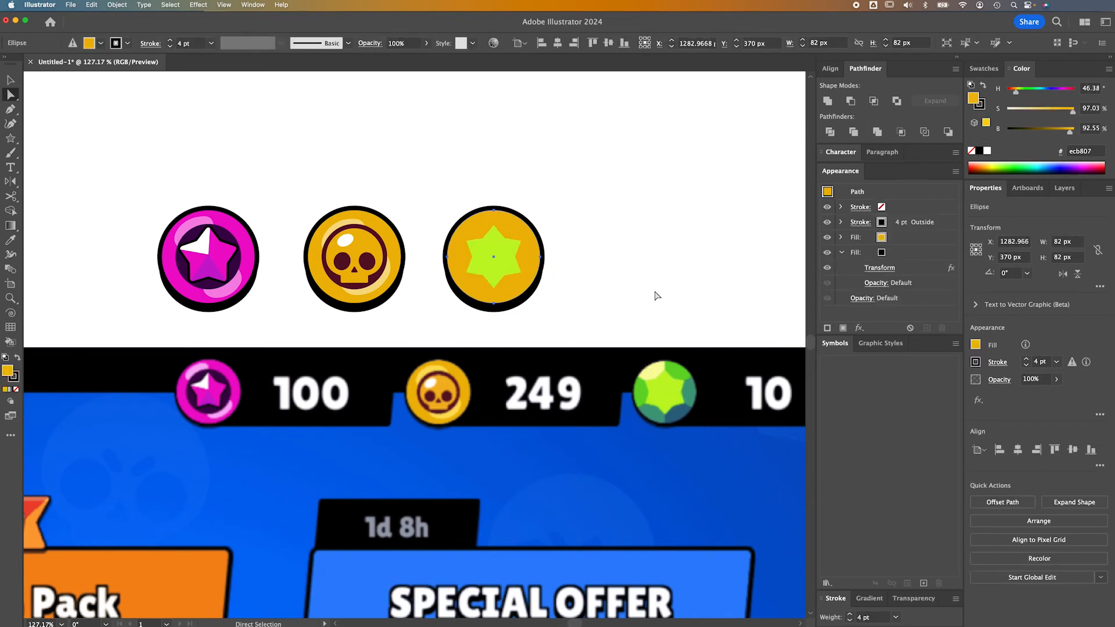
left_click(895, 240)
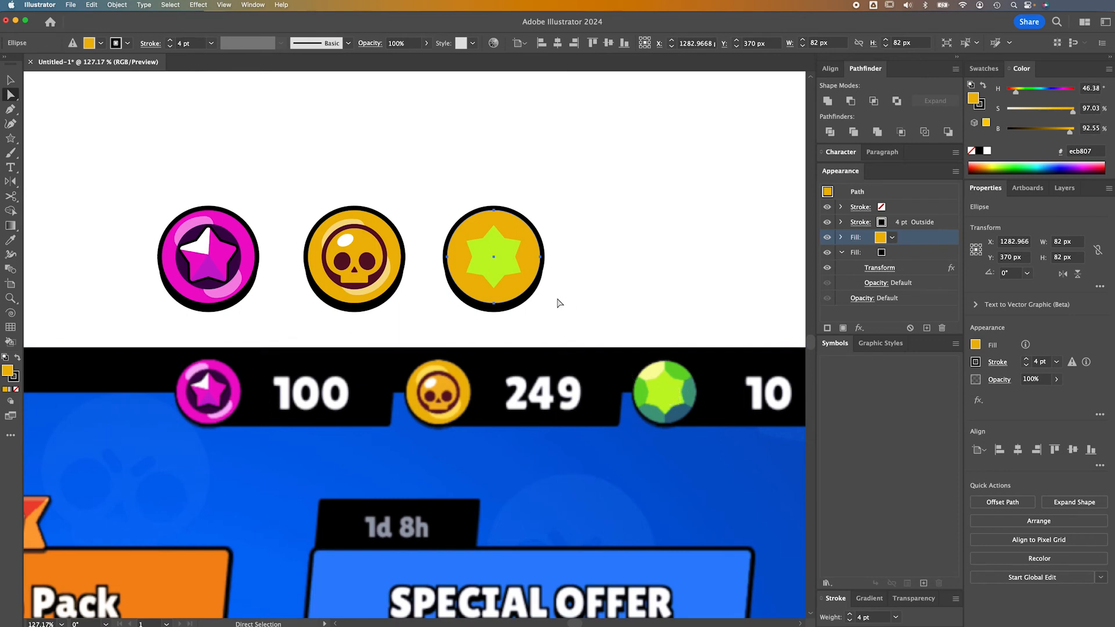
key("i")
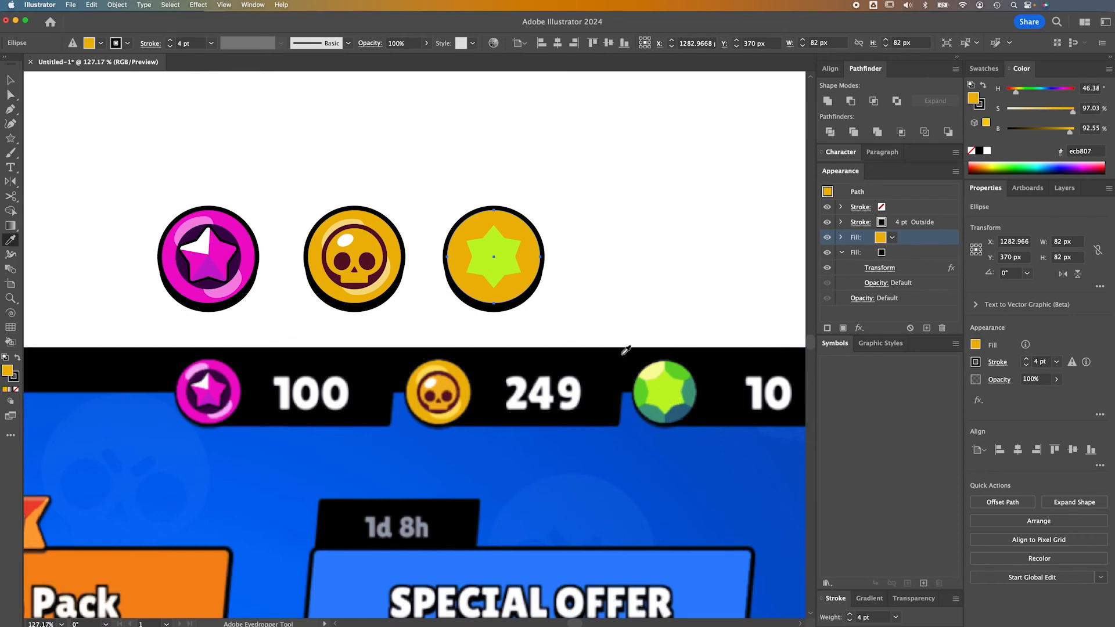
left_click(664, 414)
key("v")
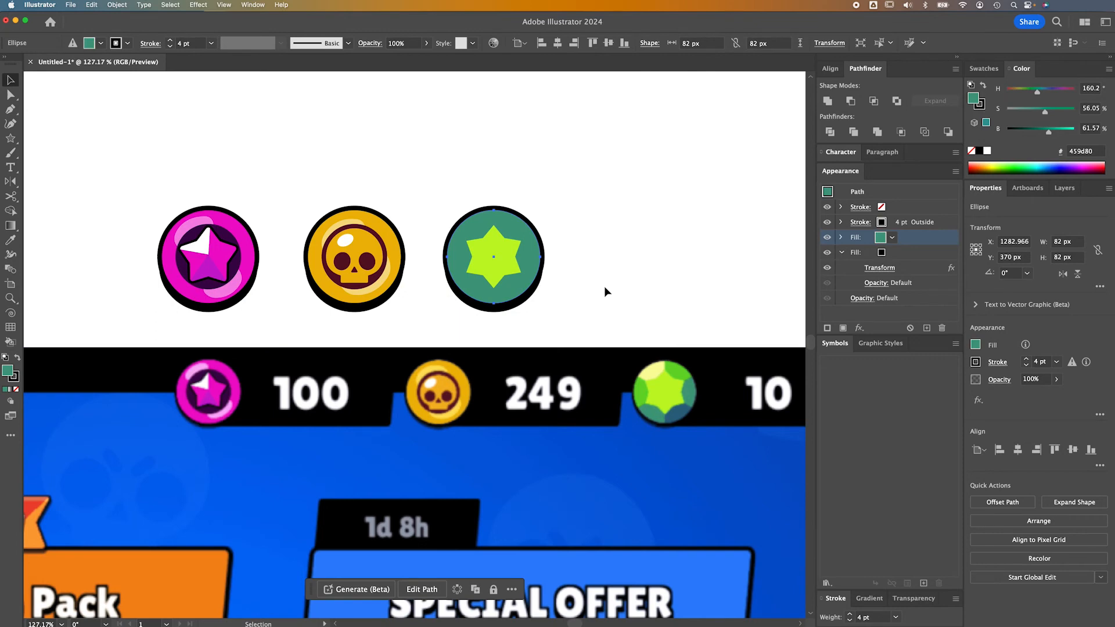
left_click(604, 287)
Draw a four-sided facet with the Pen tool from the lime star's centre out past the coin's upper-left rim
left_click(489, 263)
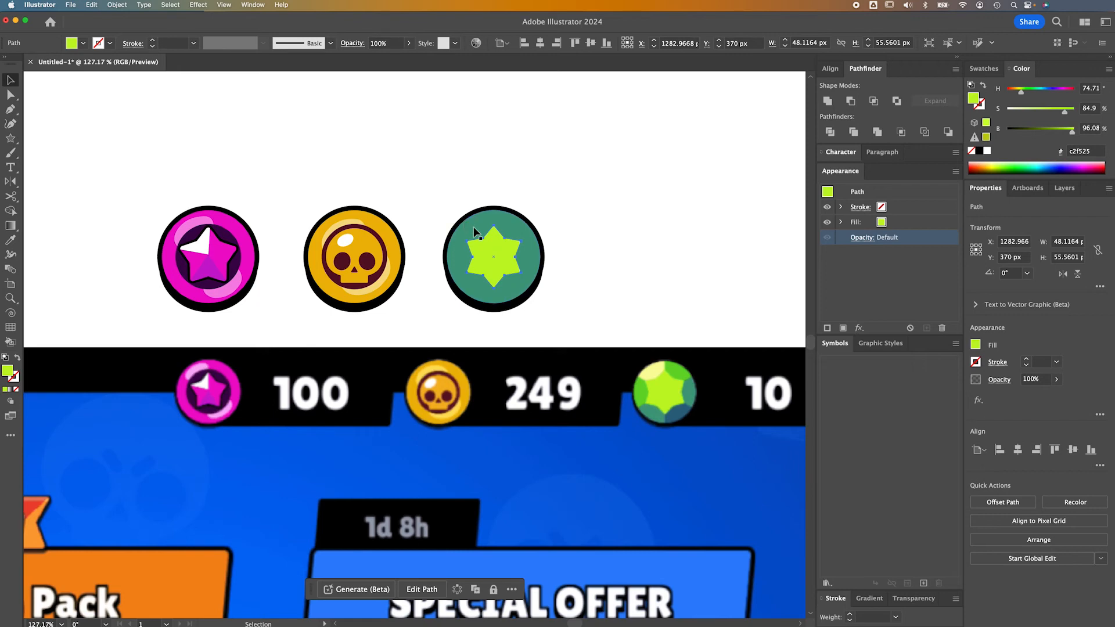
key("p")
left_click(493, 256)
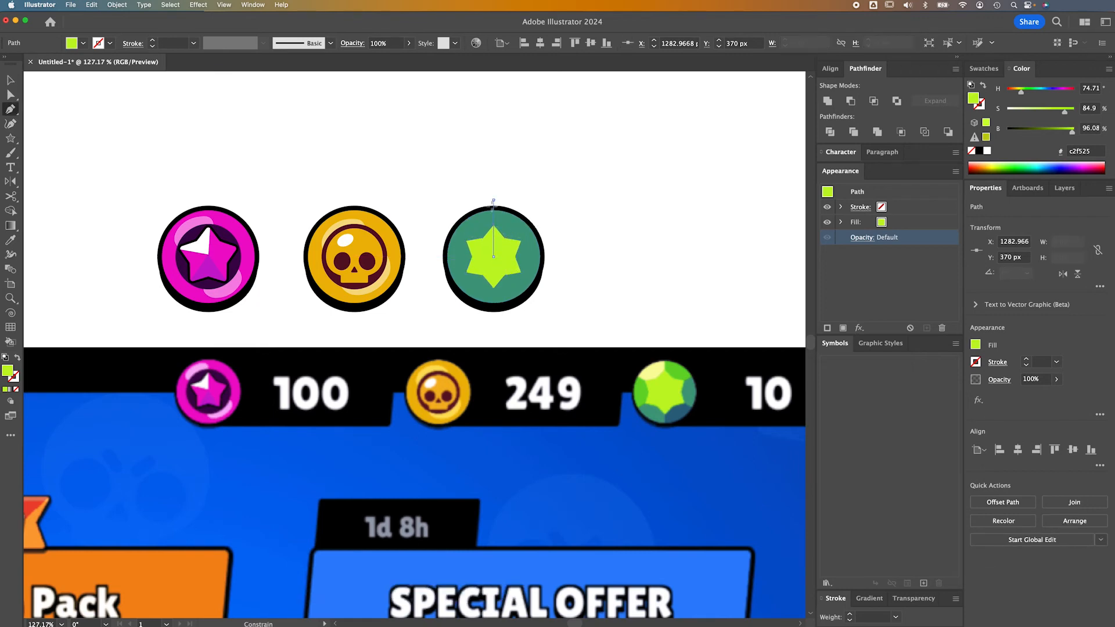
left_click(494, 200)
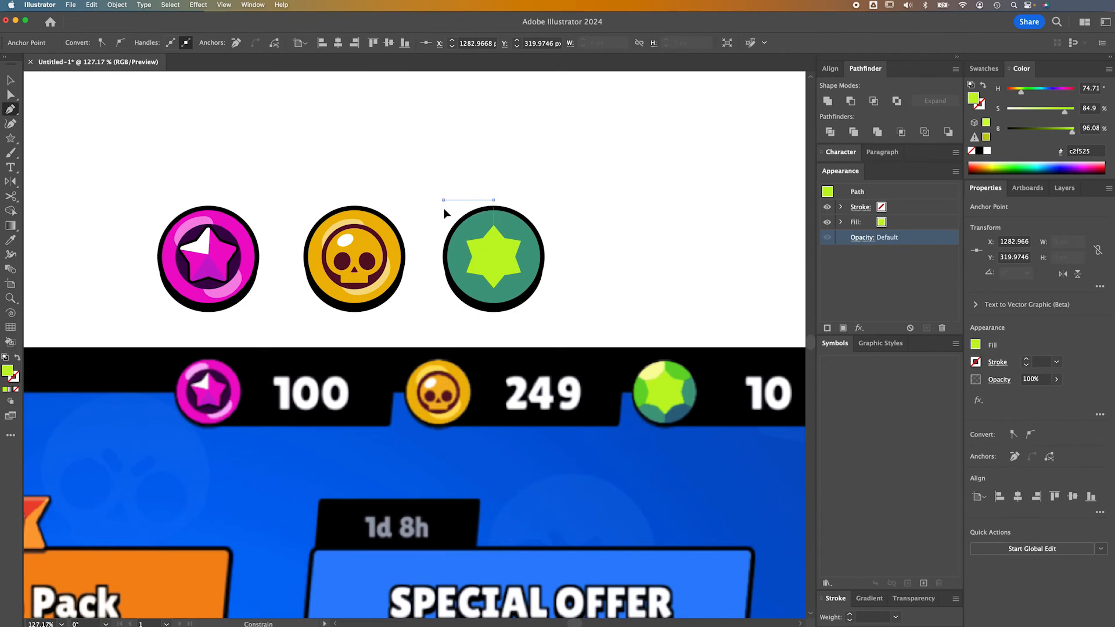
left_click(444, 208, "shift")
left_click(444, 228)
left_click(494, 256)
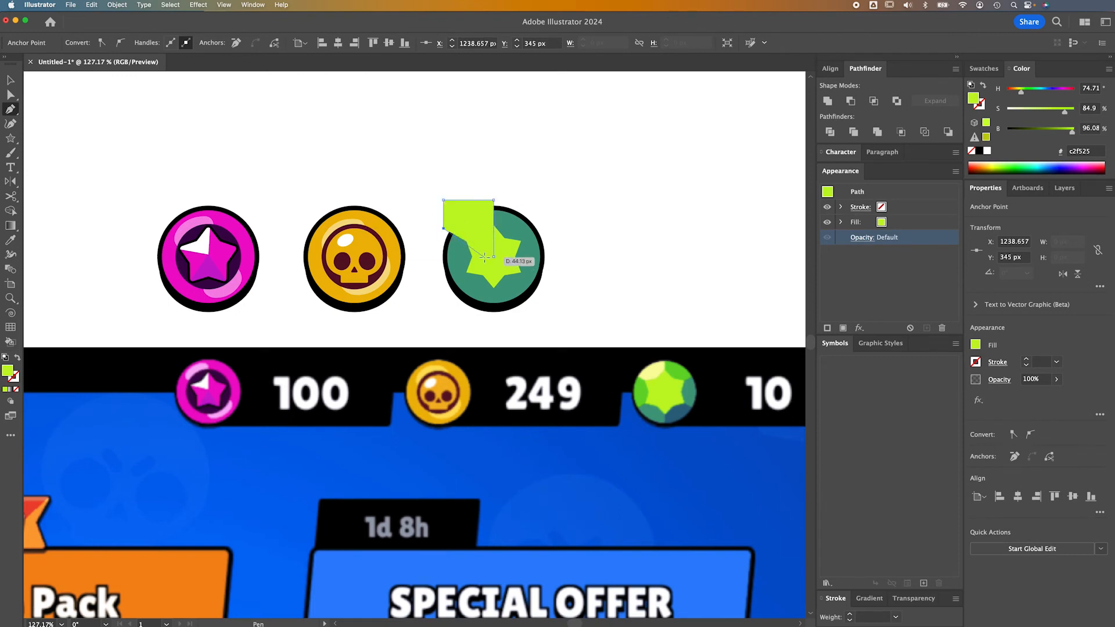
Reshape the facet's outer corners so it becomes an angled wedge about 46 by 54 px
key("a")
left_click_drag(447, 232, 458, 198)
left_click(491, 247)
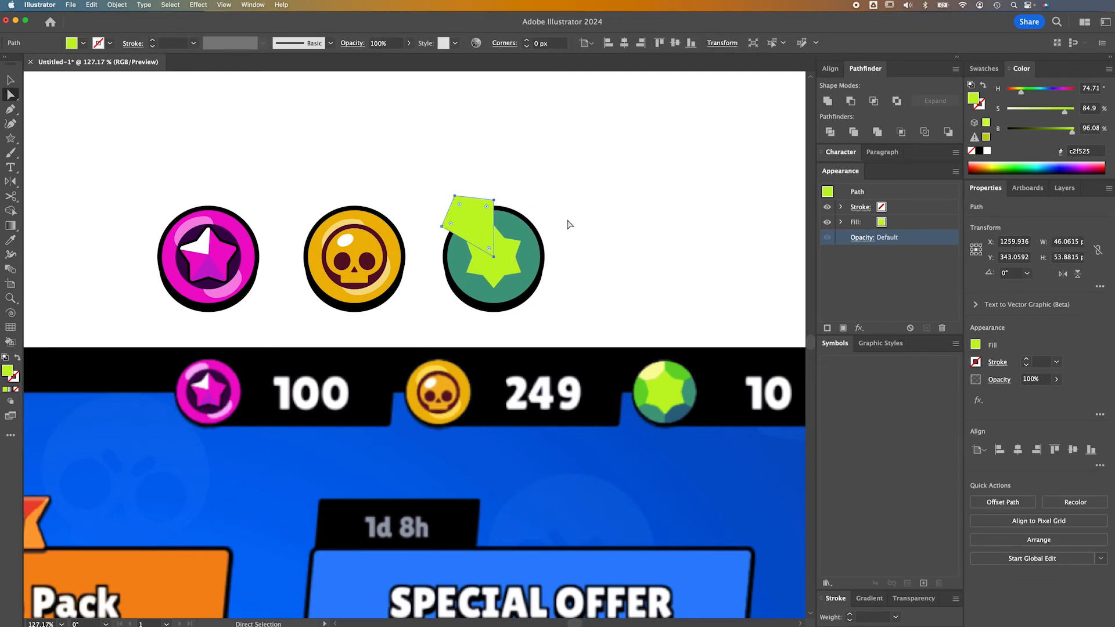
Fill the facet with the pale yellow f9fb9e sampled from the reference gem's upper-left facet, without a stroke
key("i")
left_click(657, 370)
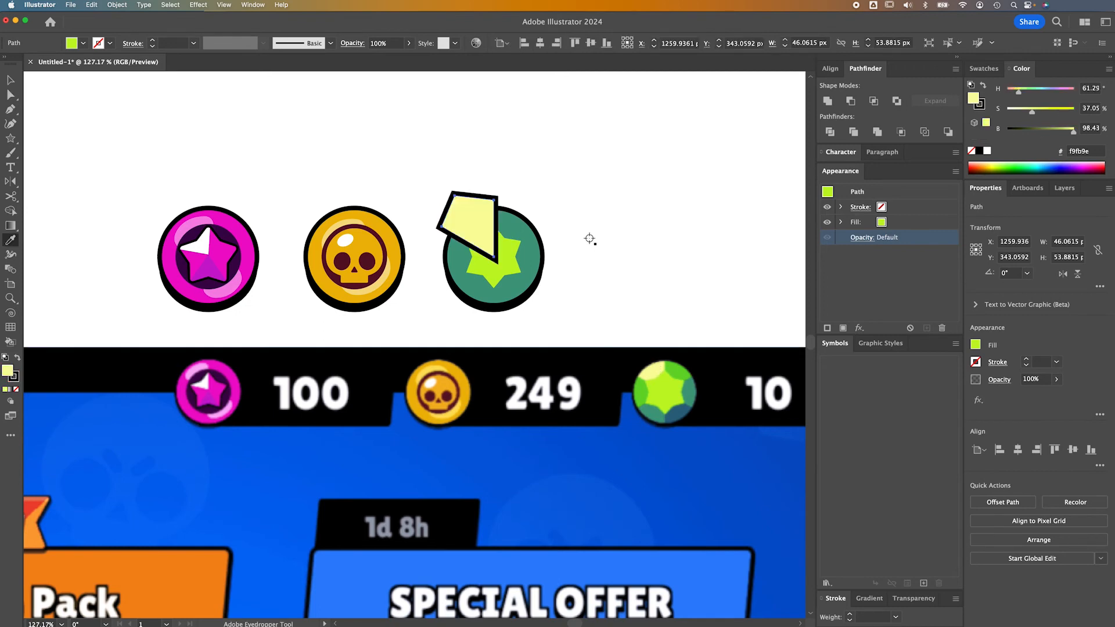
left_click(655, 359)
left_click(656, 370)
key("v")
left_click(604, 256)
Create a copy of the pale yellow facet rotated about 60° counter-clockwise around the lime star's centre
left_click(476, 222)
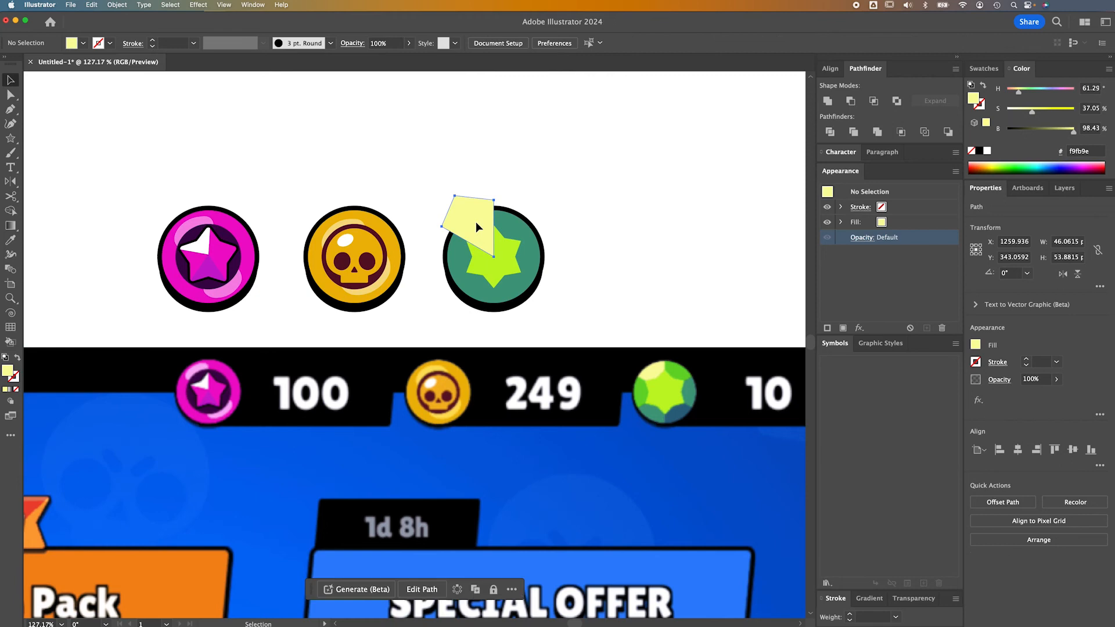
key("a")
key("v")
key("super")
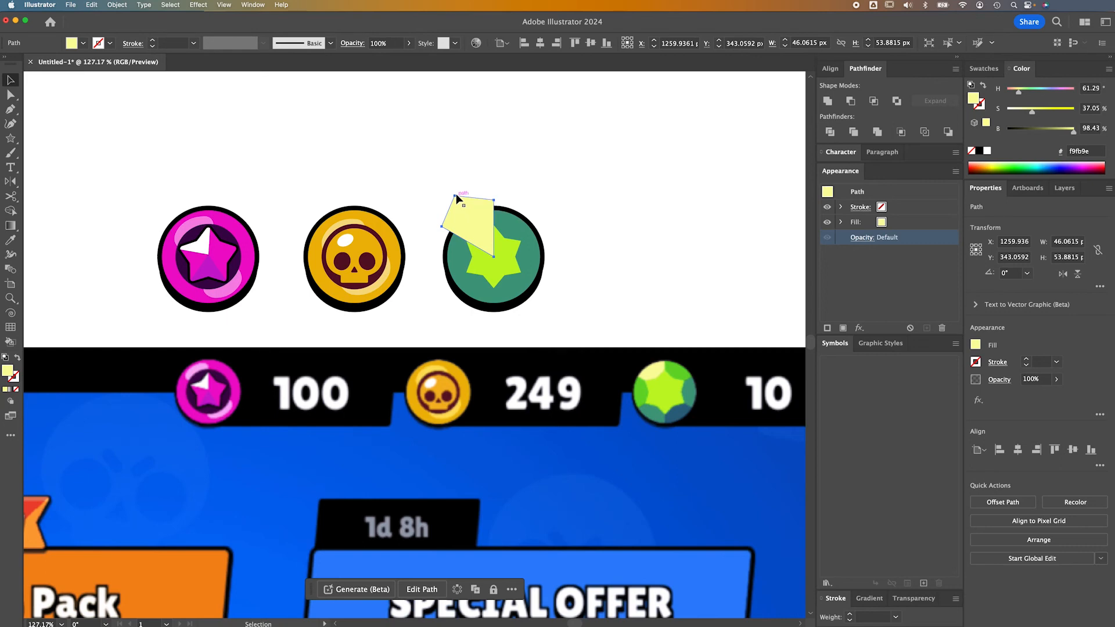
key("e")
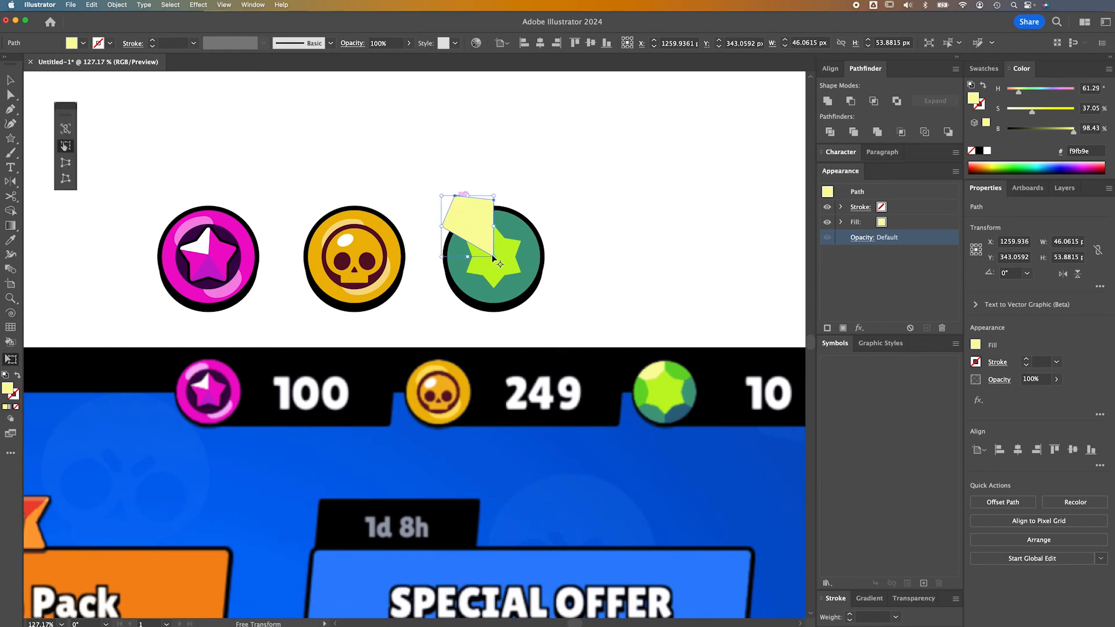
left_click_drag(430, 173, 415, 268)
Adjust the rotated facet copy's upper corner anchor so its edge meets the original pale yellow facet without a gap
key("a")
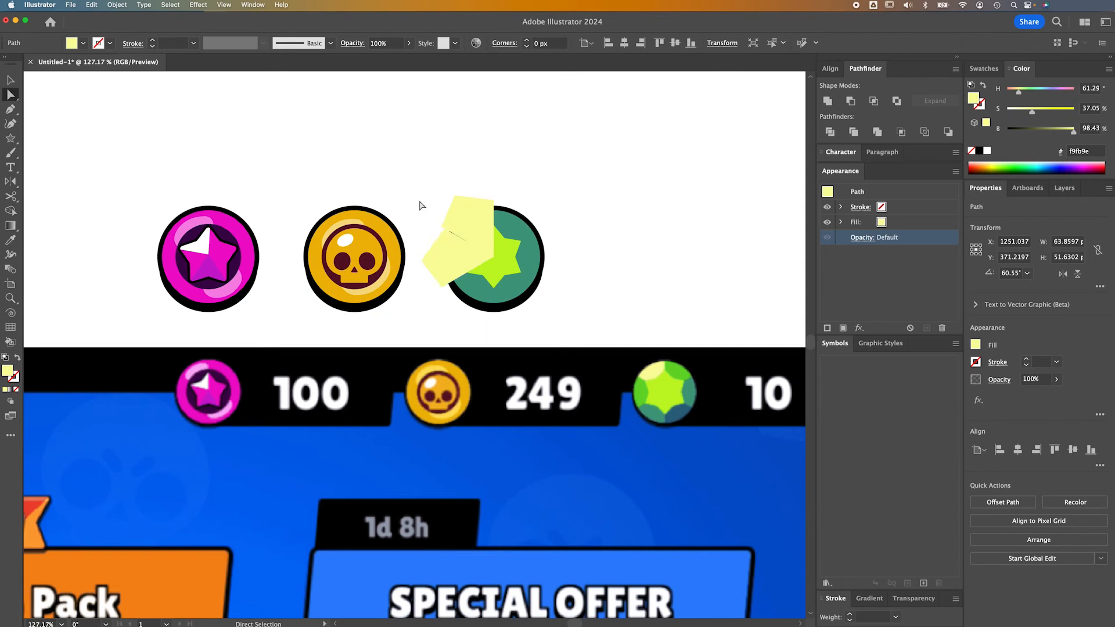
left_click(449, 237)
left_click(445, 230)
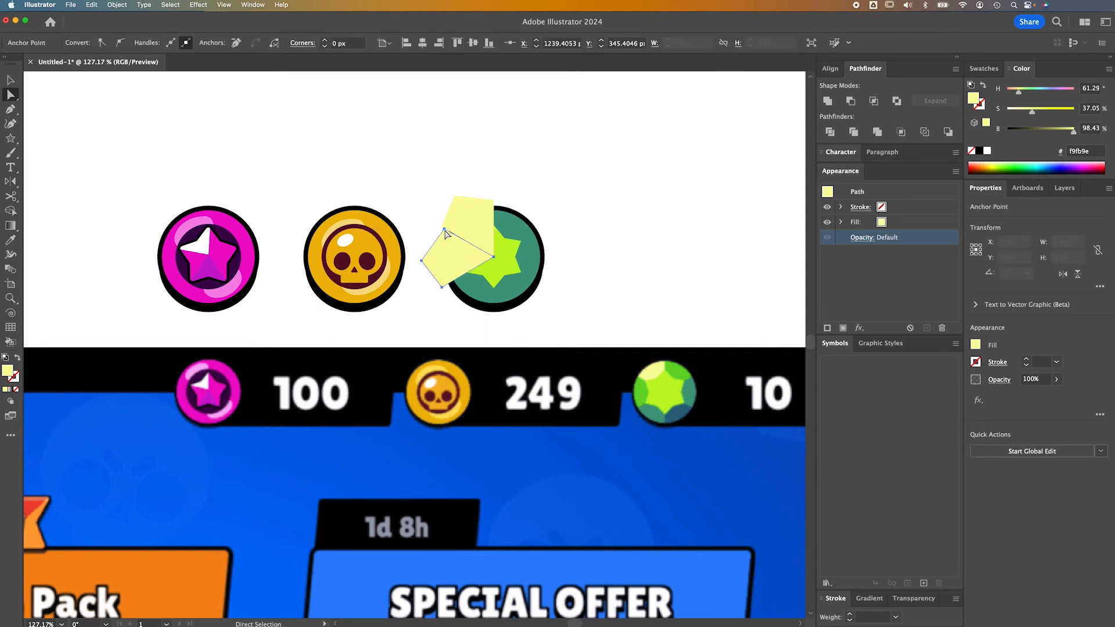
left_click(445, 229)
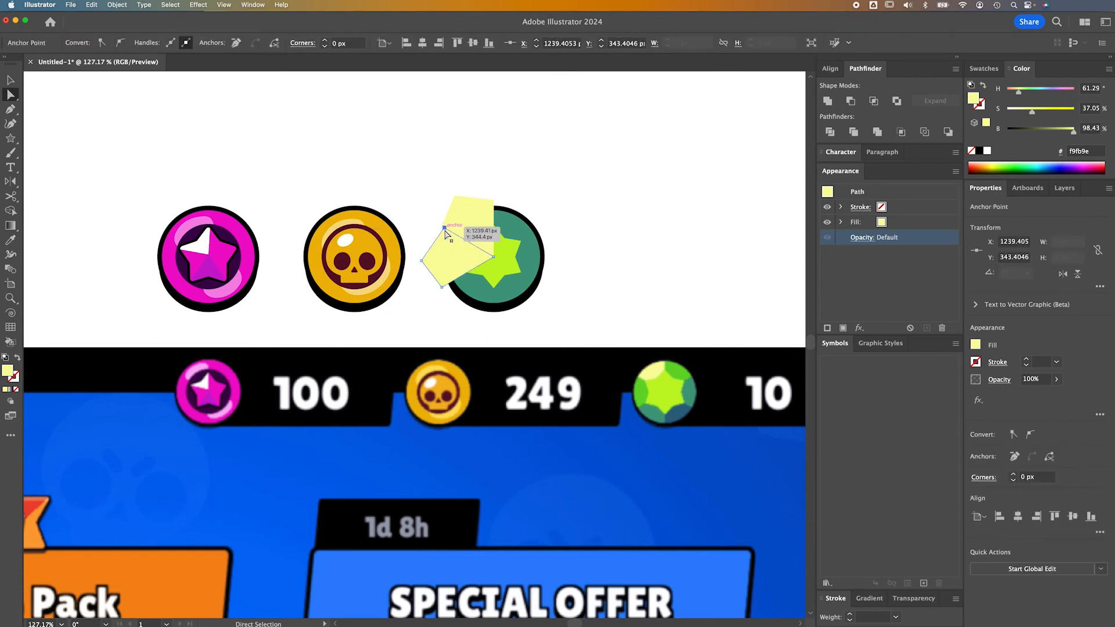
left_click(430, 212)
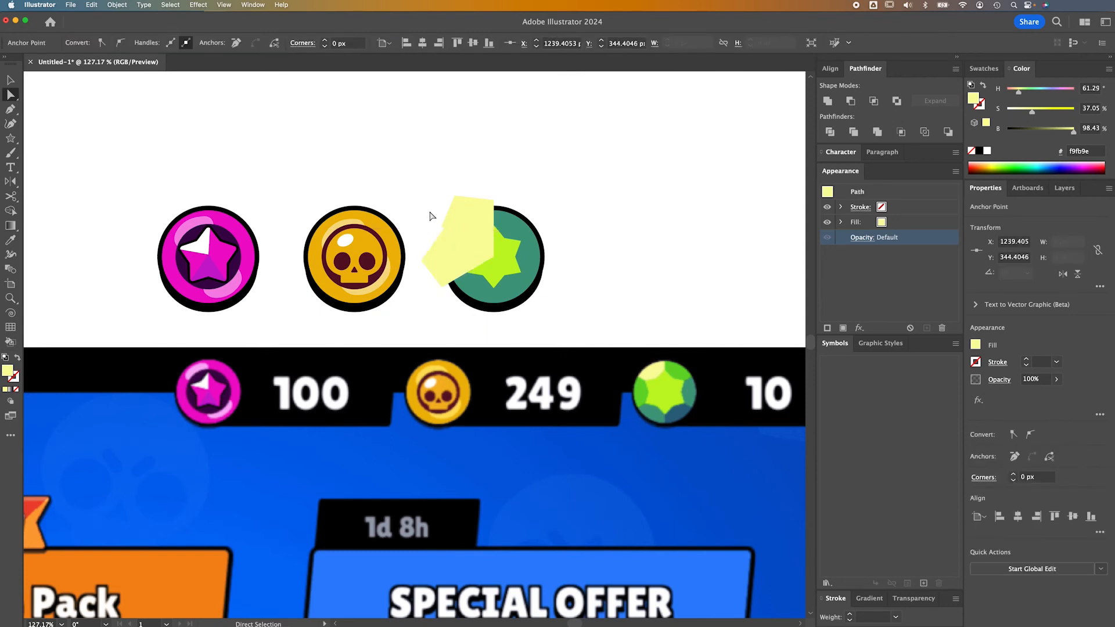
Fill the rotated facet with the green 67d729 sampled from the reference gem's left facet
left_click(455, 278)
key("i")
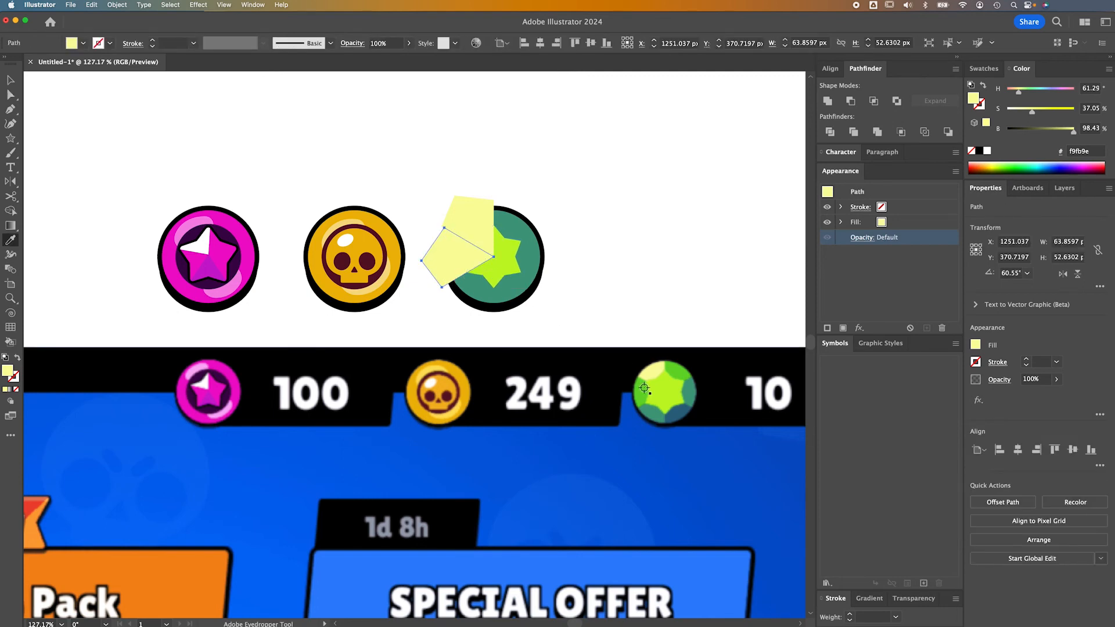
left_click(642, 389)
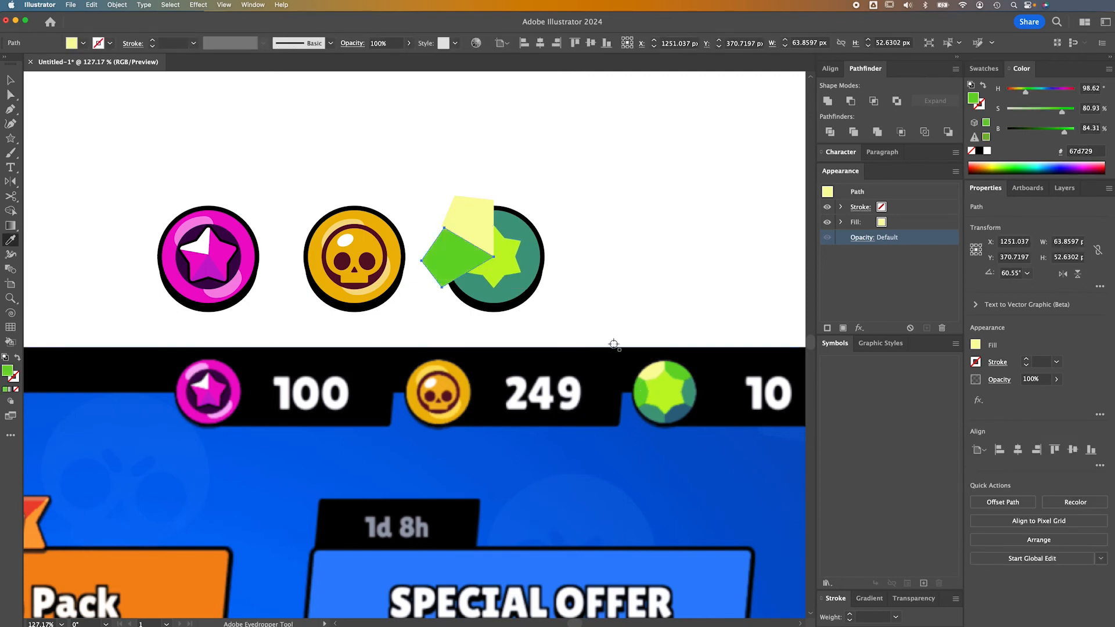
key("v")
left_click(582, 290)
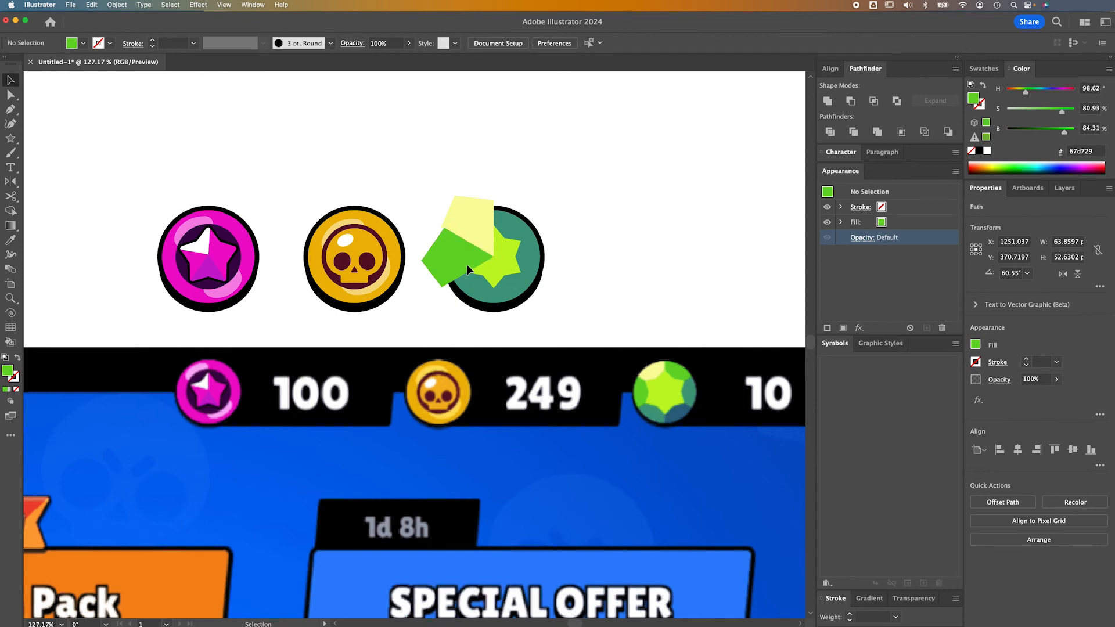
Duplicate the yellow and green facets, reflect the copy across the vertical axis, and place it against the originals on the coin's right half
left_click(467, 263)
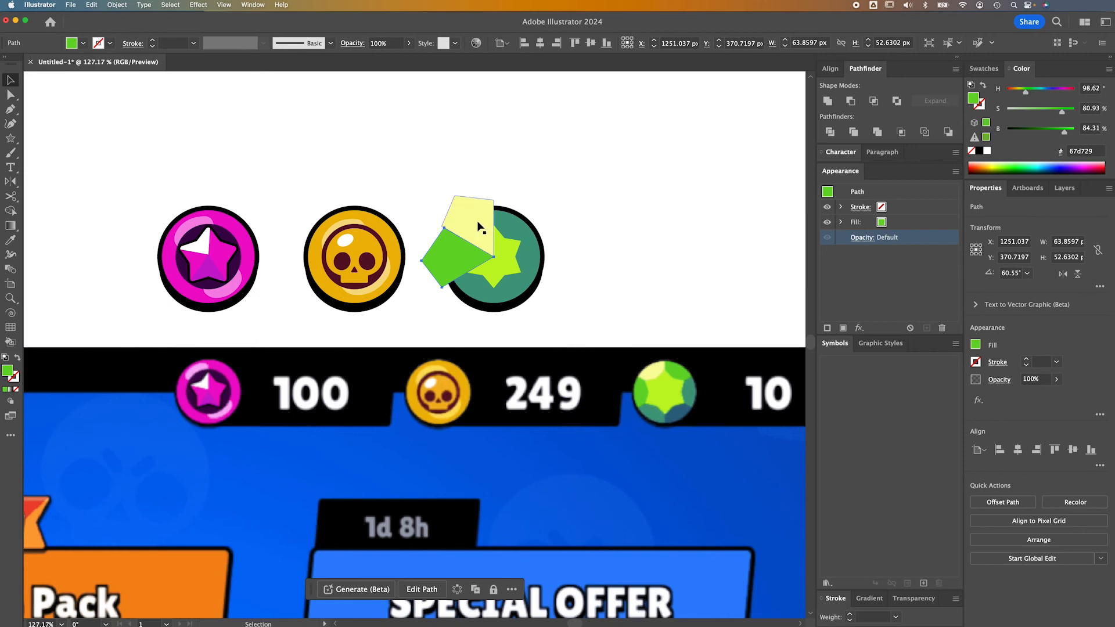
left_click(480, 225)
left_click(465, 266, "shift")
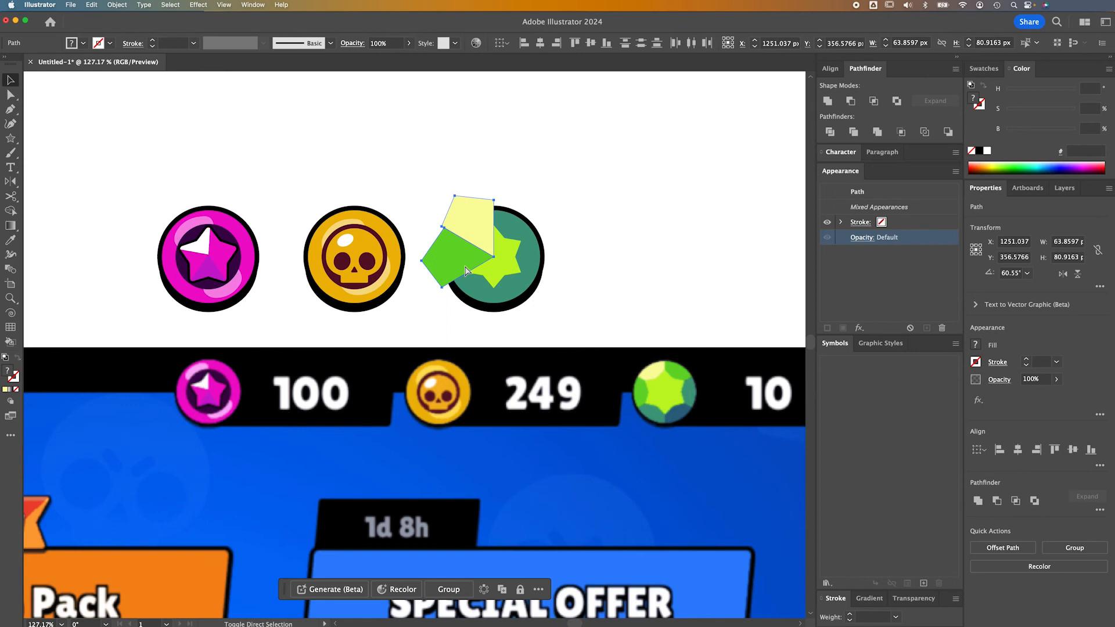
right_click(466, 267)
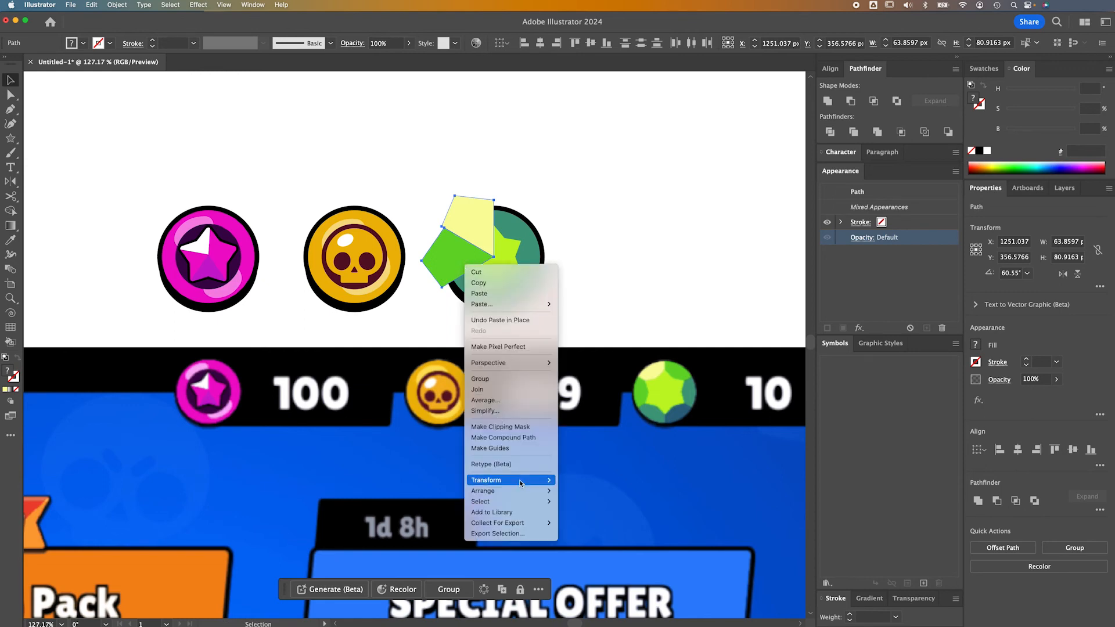
mouse_move(513, 526)
mouse_move(535, 481)
left_click(598, 518)
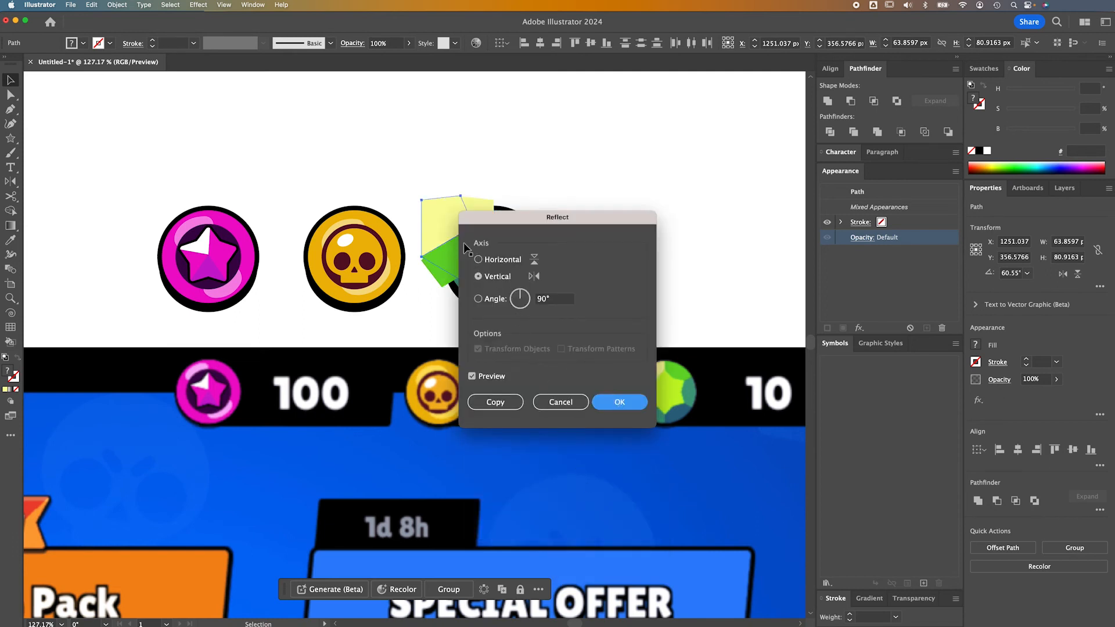
left_click(610, 396)
left_click_drag(476, 228, 524, 225)
left_click(595, 250)
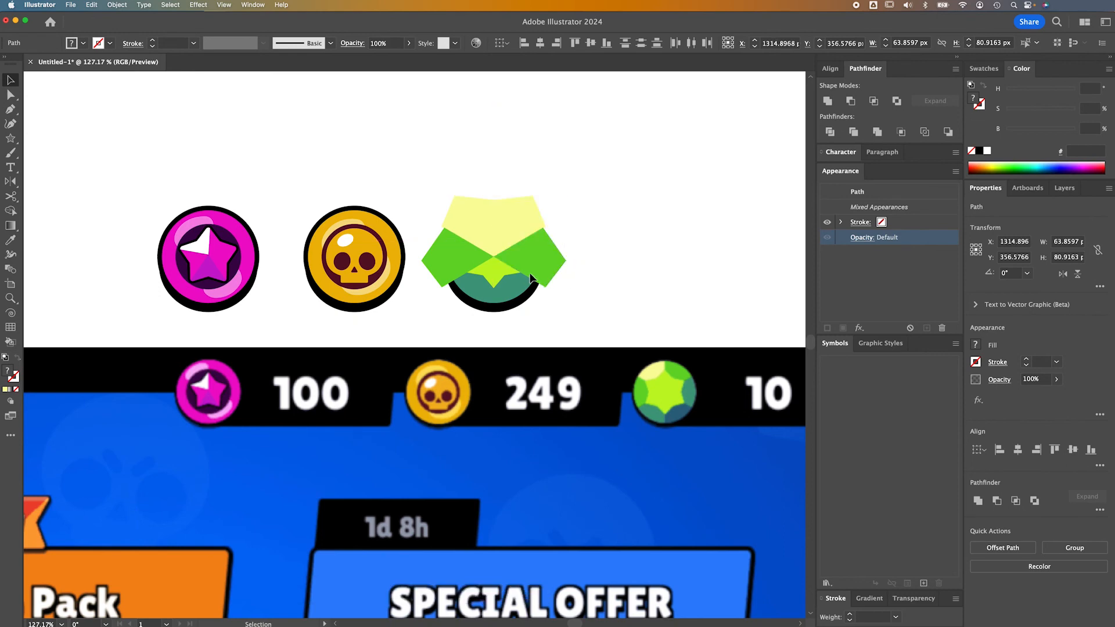
Recolour the mirrored facets from the reference gem: green 67d729 for the upper-right one and teal 449e7e for the right one
left_click(513, 224)
key("a")
key("i")
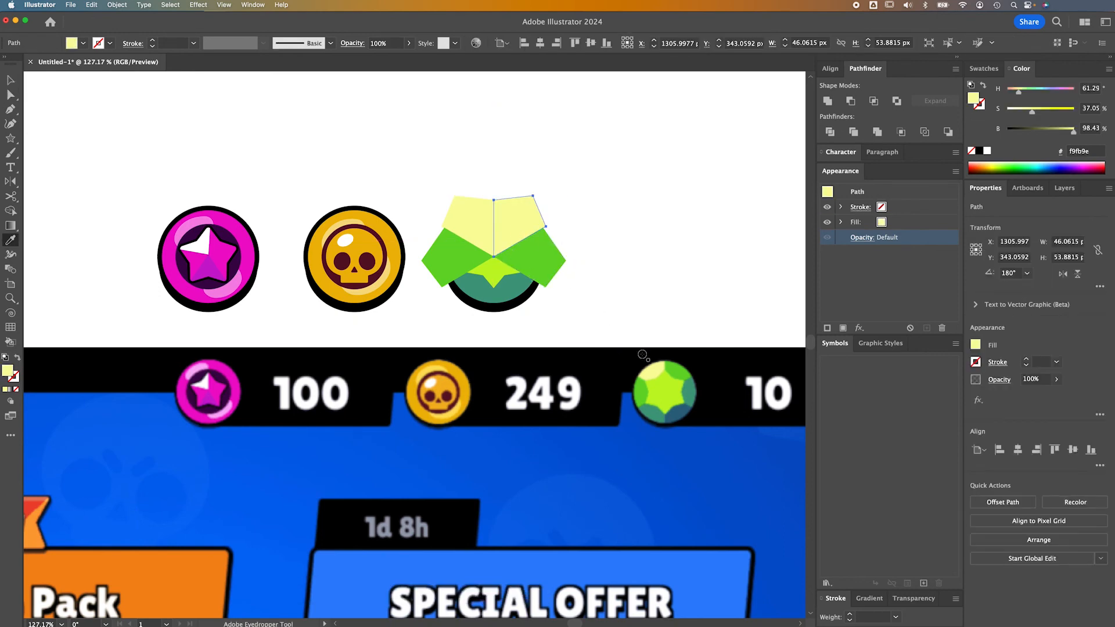
left_click(542, 267)
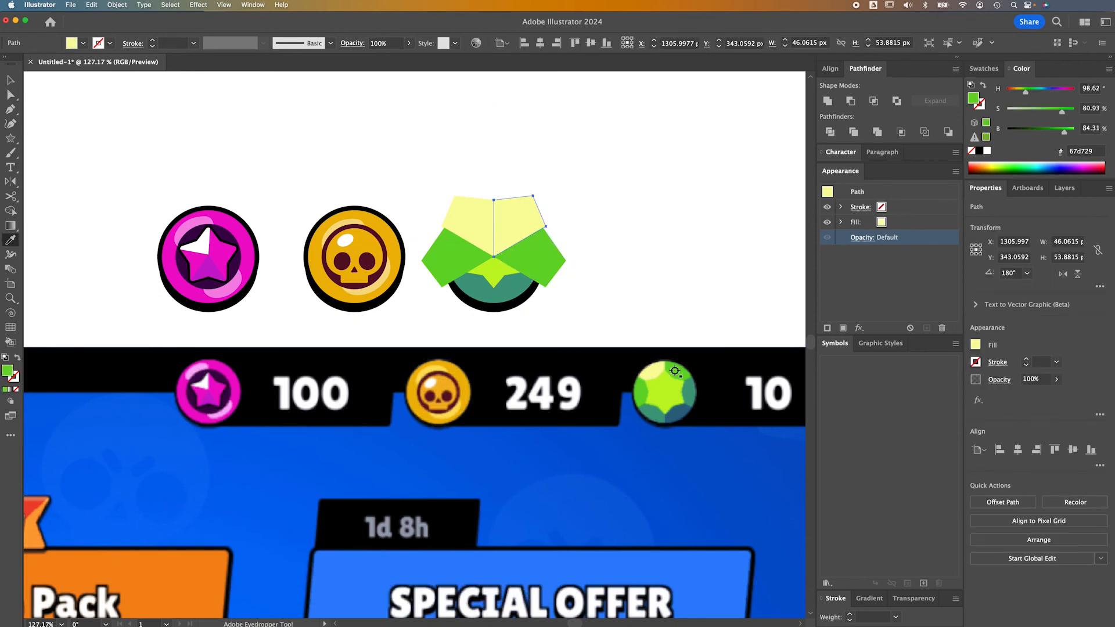
left_click(542, 267, "super")
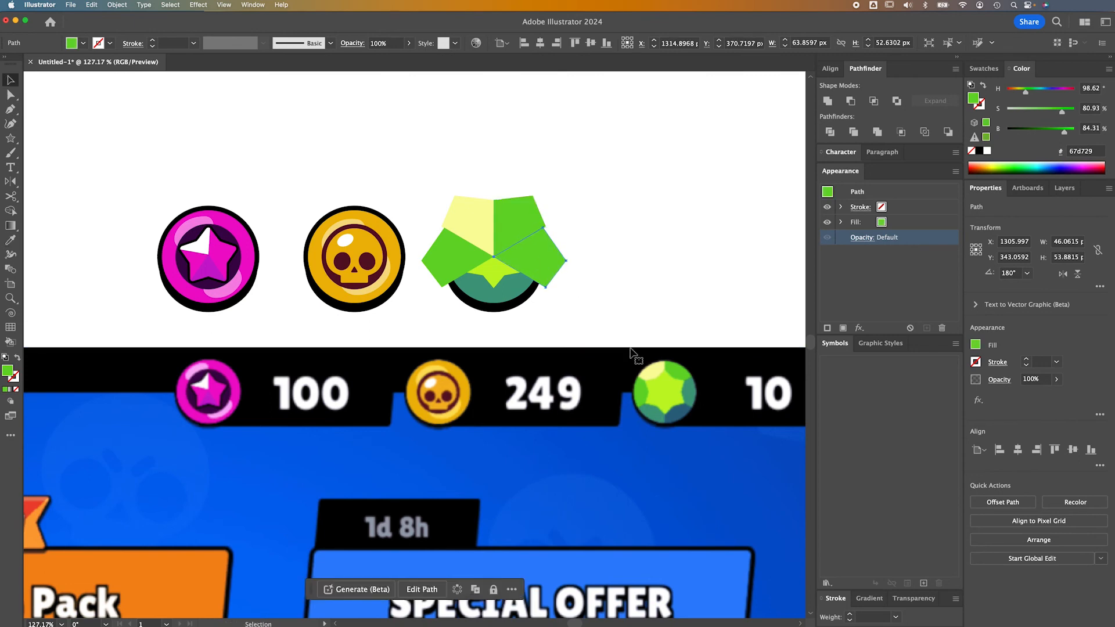
left_click(689, 393)
key("v")
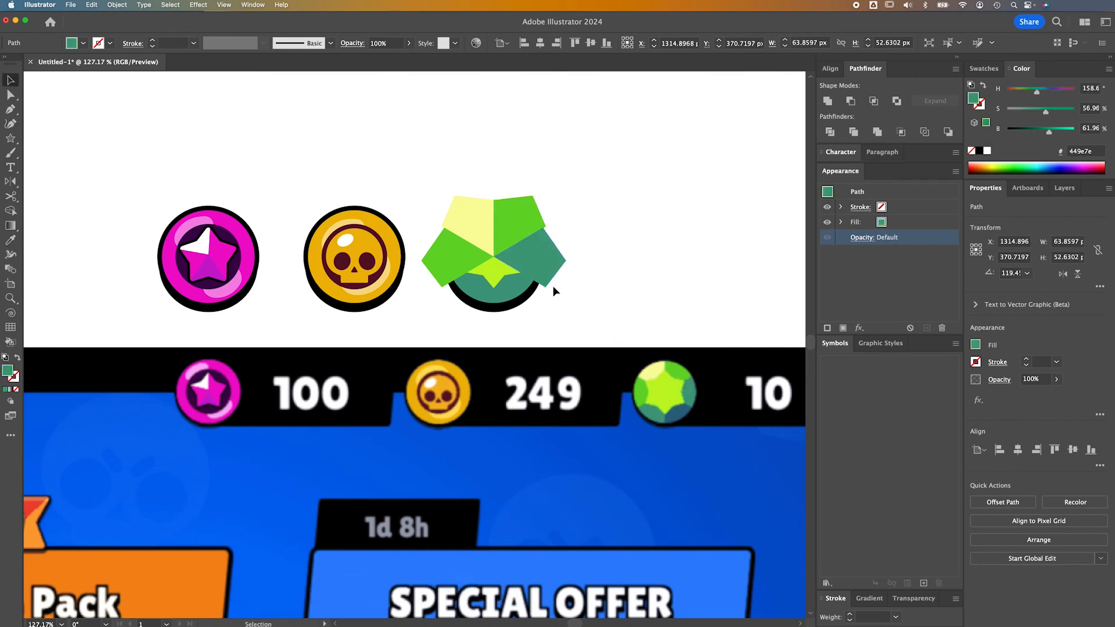
Create a copy of the teal facet rotated about 60° clockwise around the lime star's centre
left_click(532, 254)
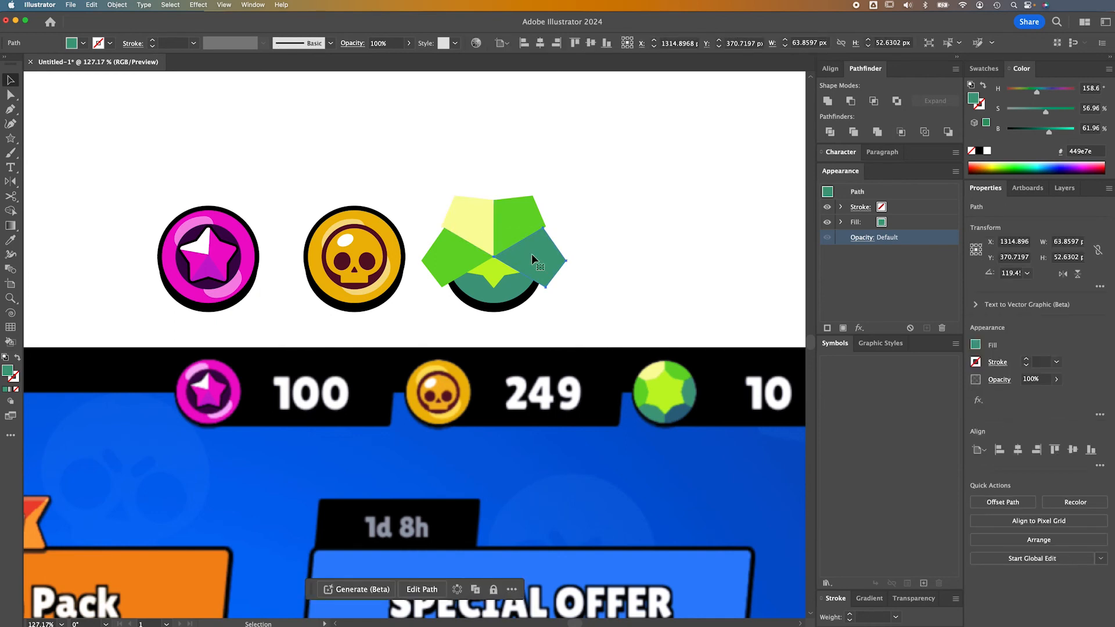
key("super+c")
key("super+v")
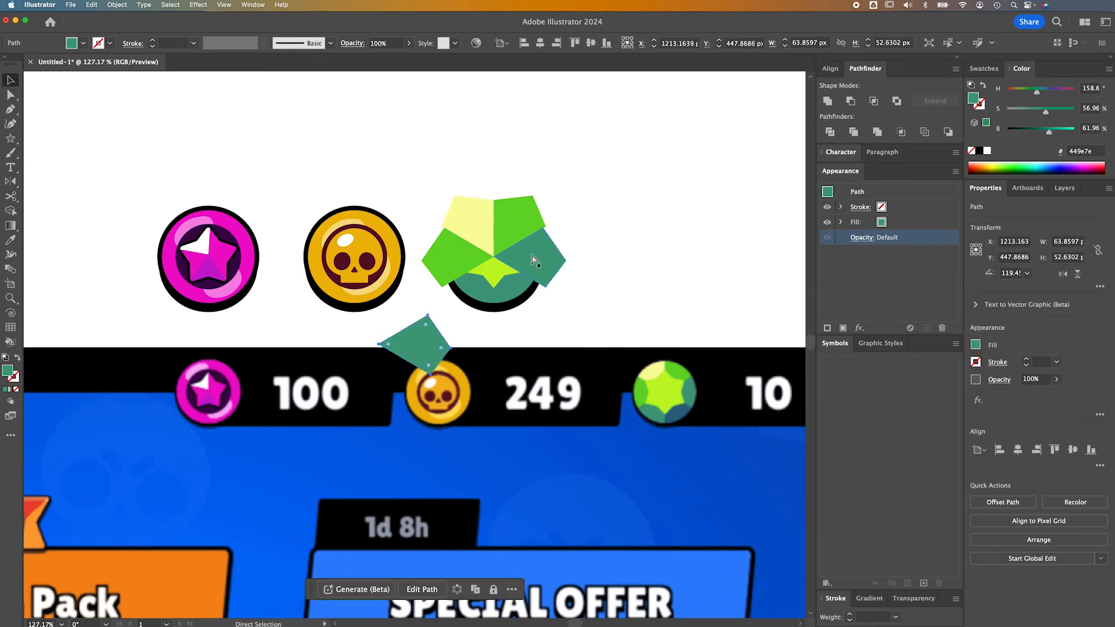
key("super+z")
key("e")
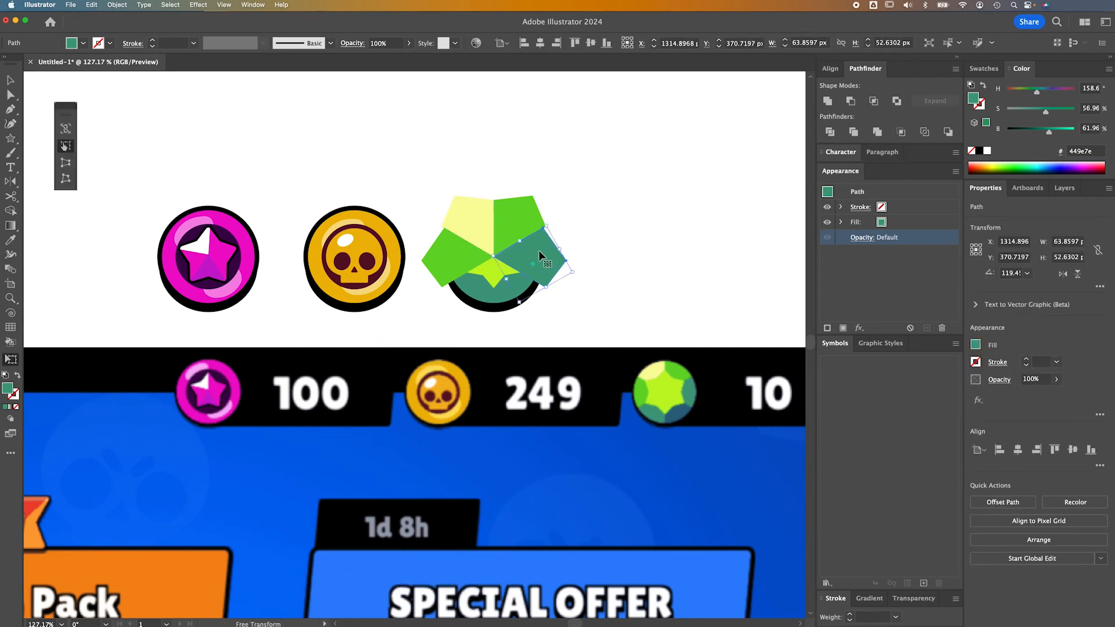
left_click_drag(592, 269, 527, 344)
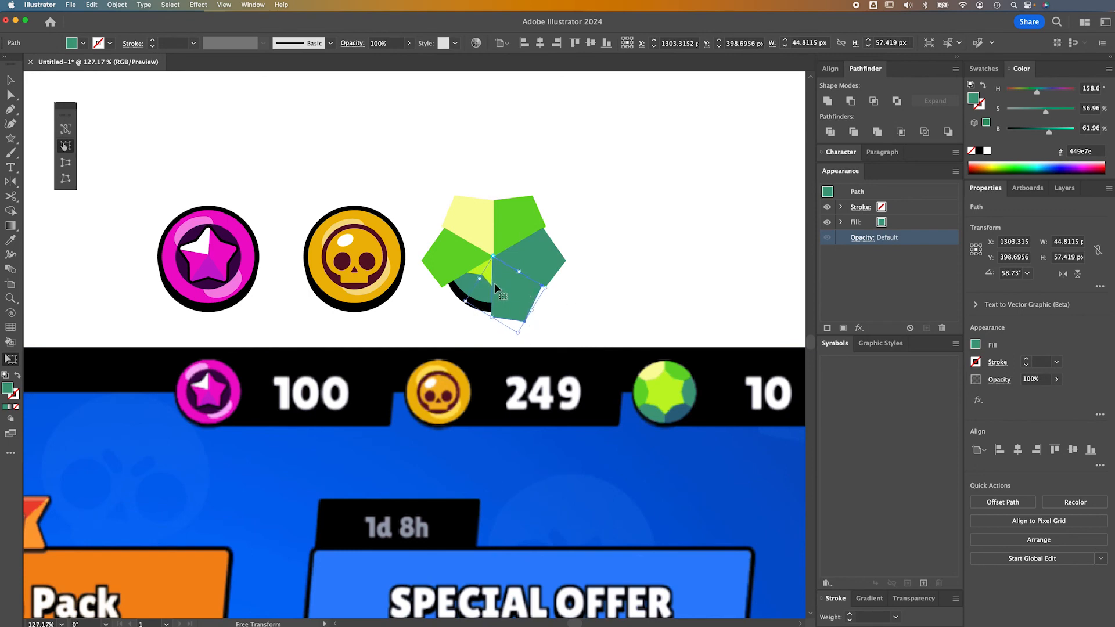
Fill the rotated lower-right facet with the dark blue 2c6782 sampled from the reference gem's bottom
key("a")
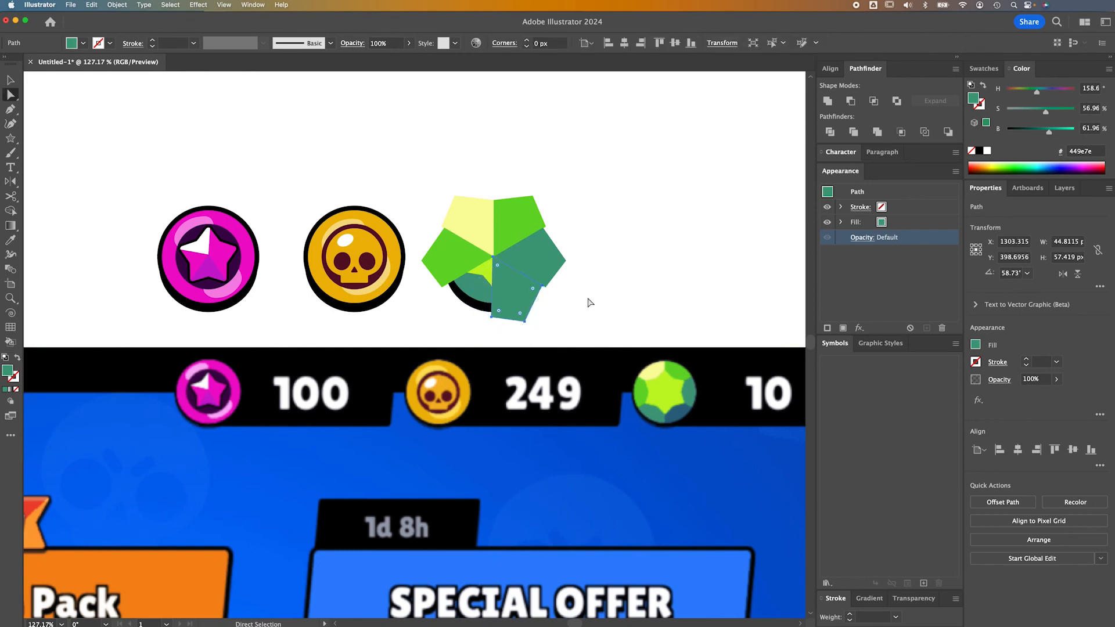
key("i")
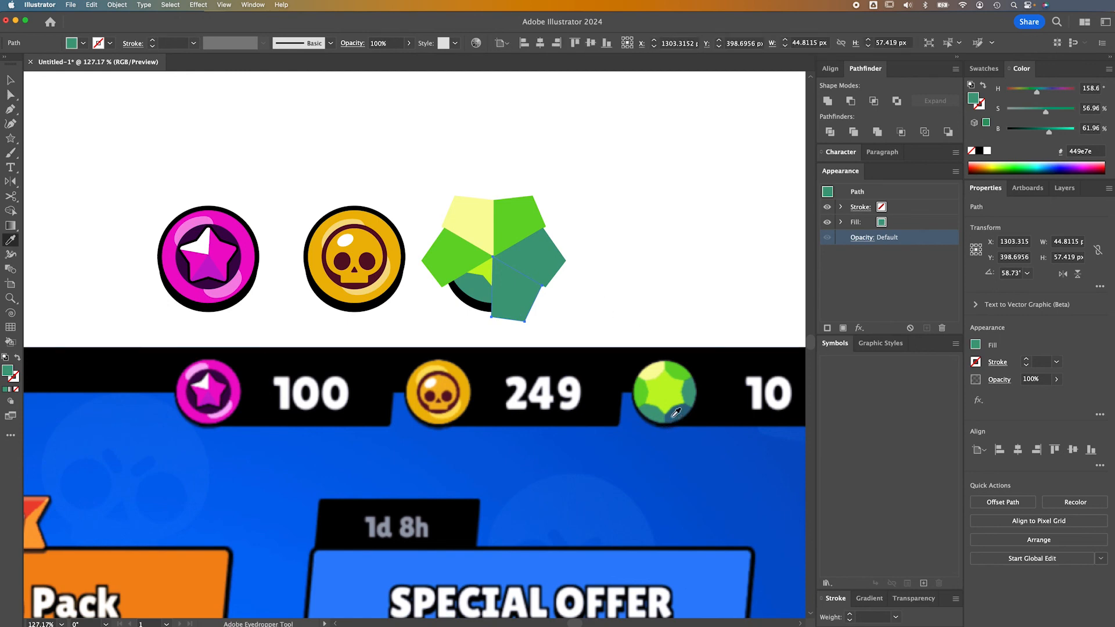
left_click(672, 418)
key("v")
key("super+shift+a")
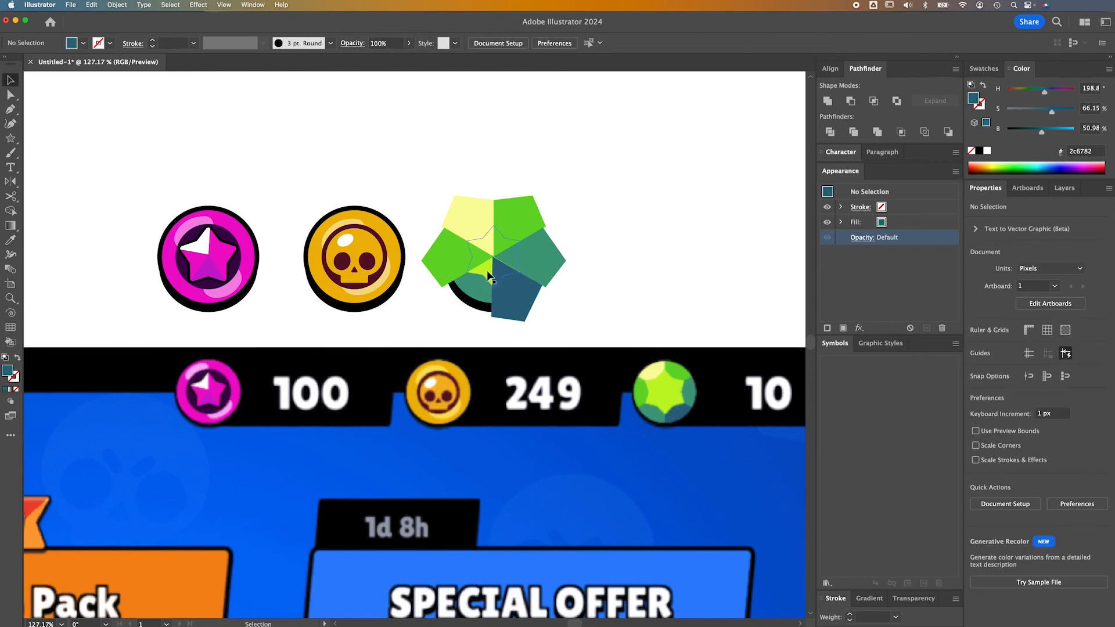
Nudge the dark blue facet about 1 px to the right so its tip meets the centre of the other facets
left_click(500, 286)
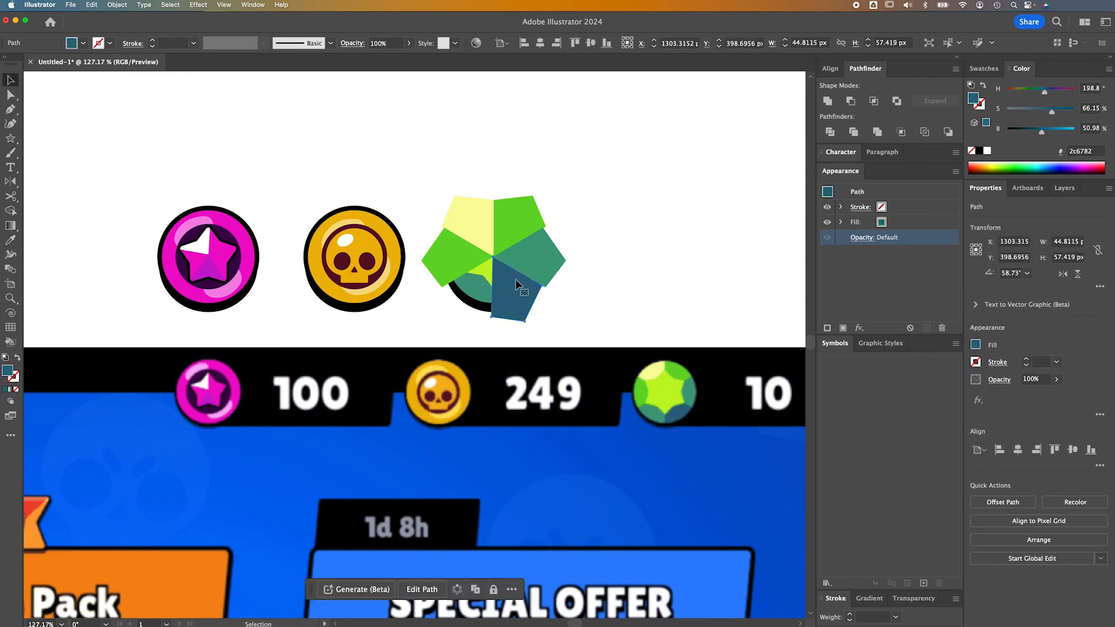
scroll(517, 280, "up", 2)
scroll(515, 283, "up", 3)
left_click_drag(498, 256, 501, 260)
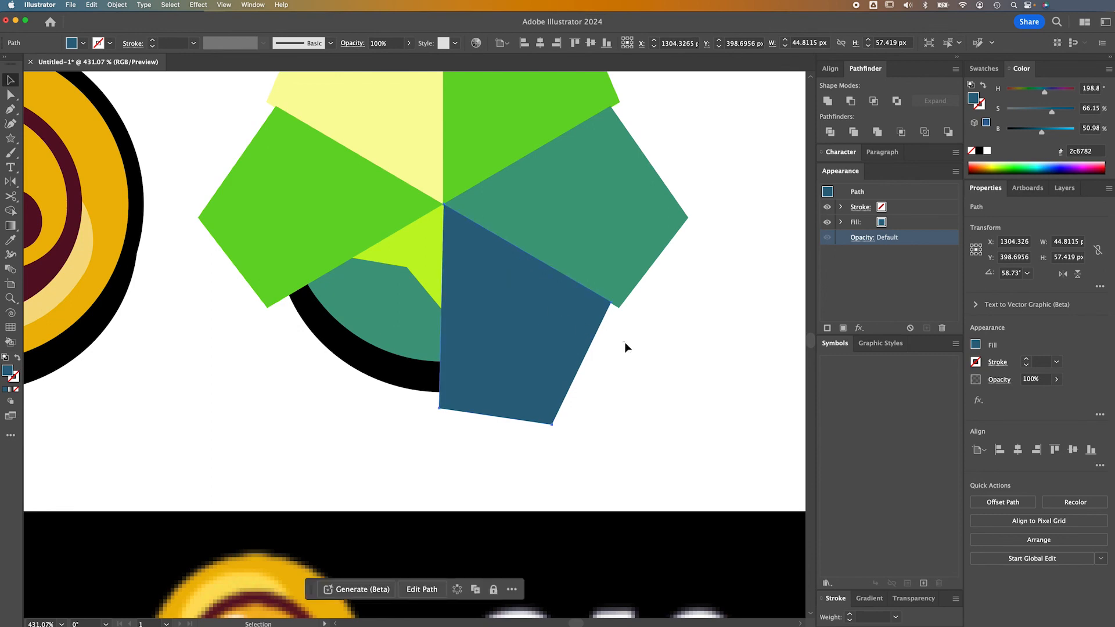
left_click(621, 339)
scroll(621, 339, "down", 3)
scroll(621, 339, "down", 2)
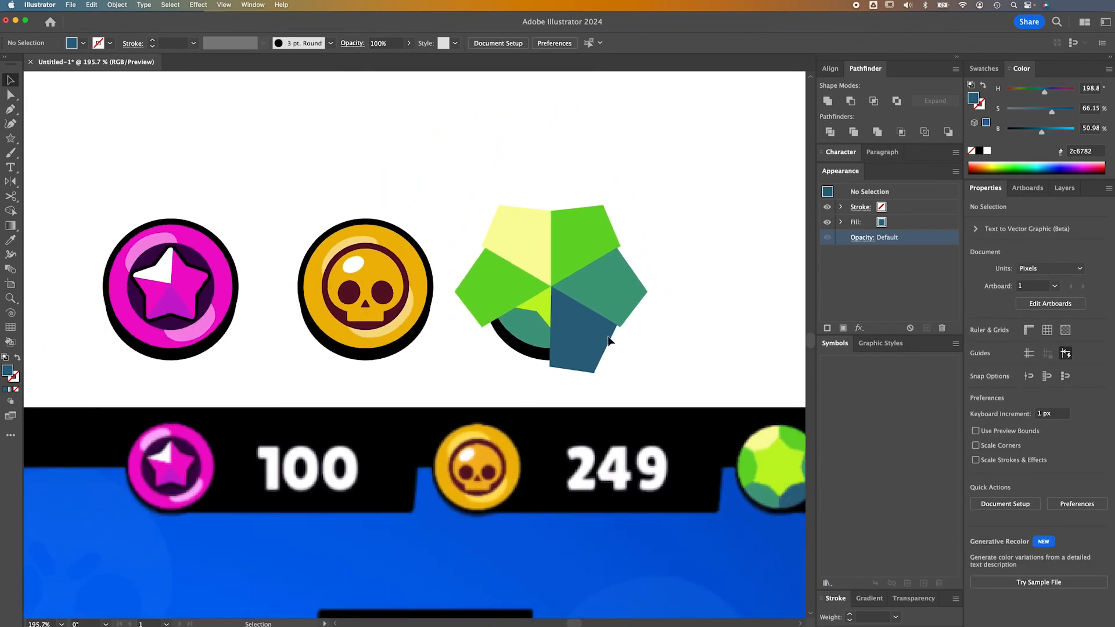
Place a copy of the gem coin's 82 px teal circle in front and remove its black offset fill and 4 pt outer stroke
left_click(557, 333)
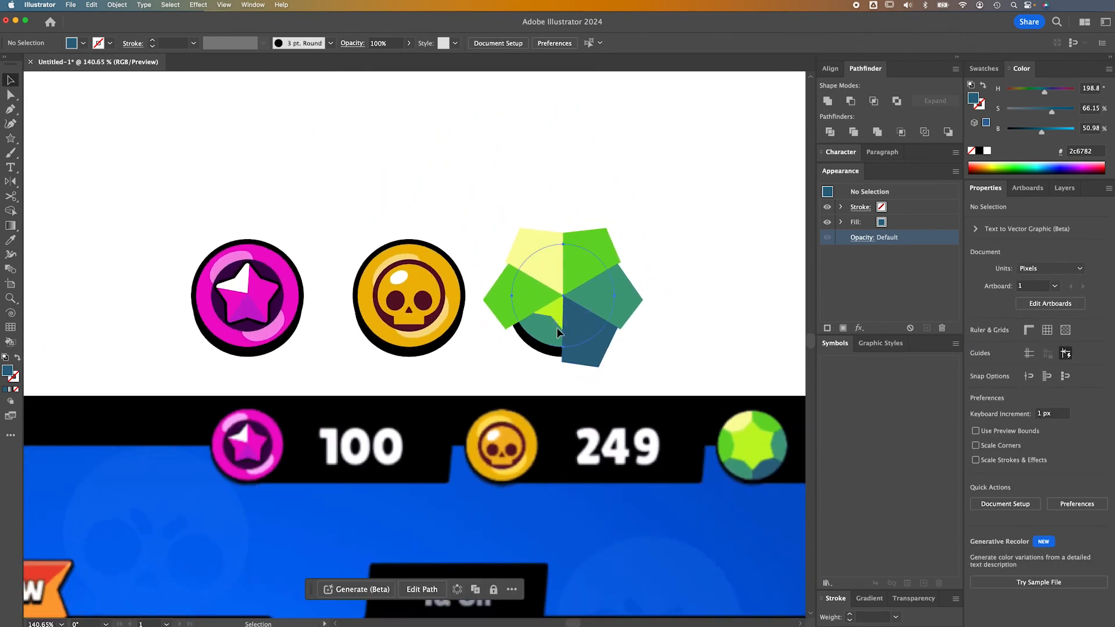
key("super+shift+bracketright")
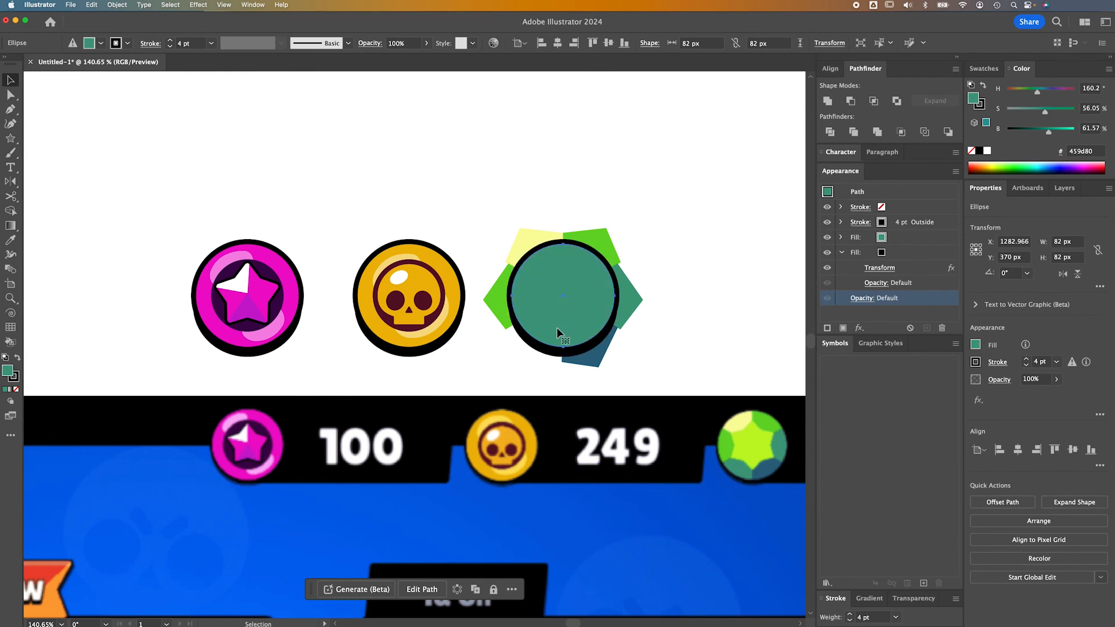
left_click(901, 255)
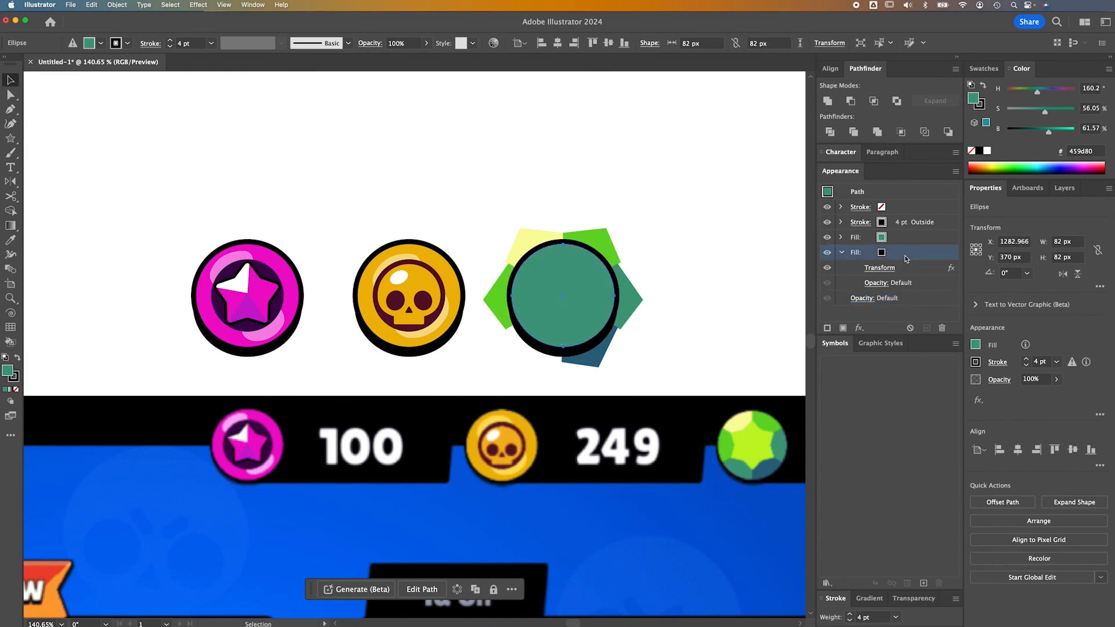
left_click(942, 329)
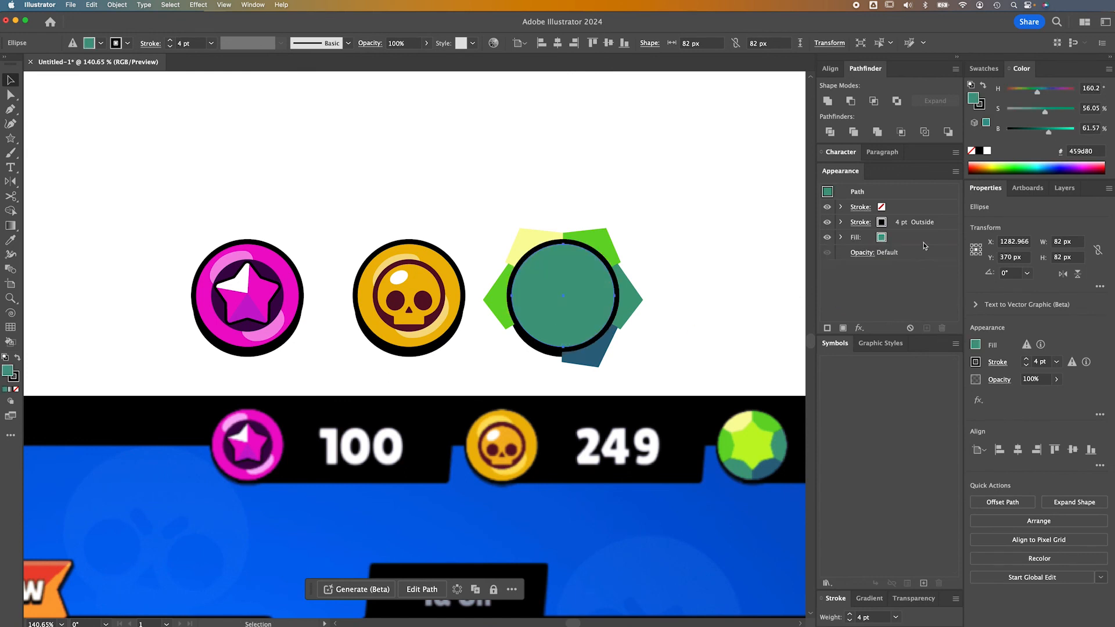
left_click(941, 225)
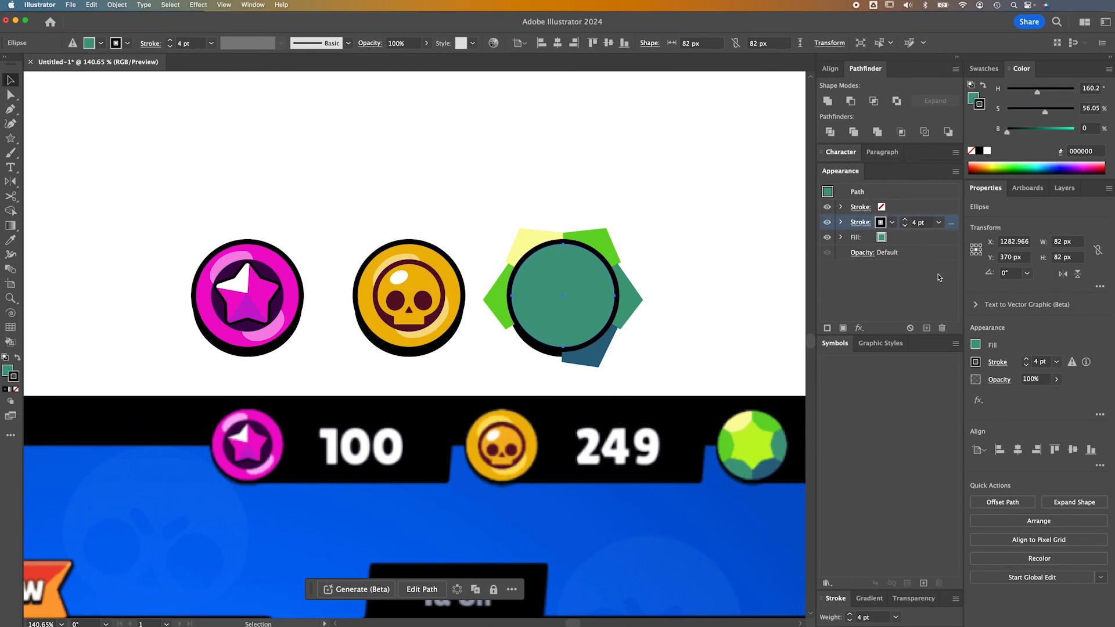
left_click(943, 328)
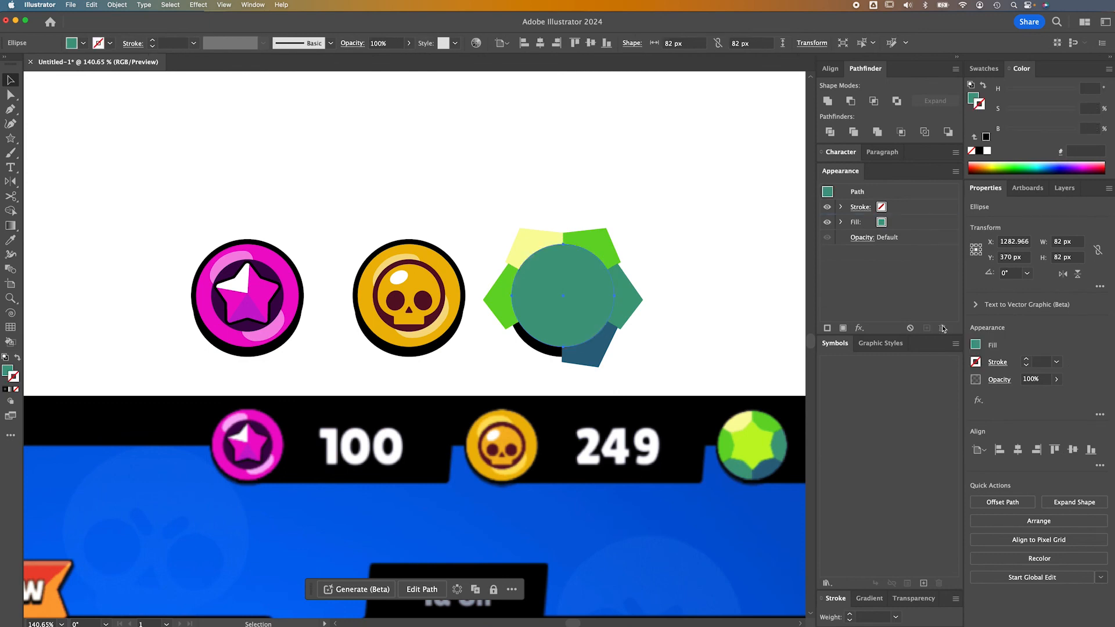
left_click(624, 286, "shift")
left_click(596, 352, "shift")
left_click(506, 298, "shift")
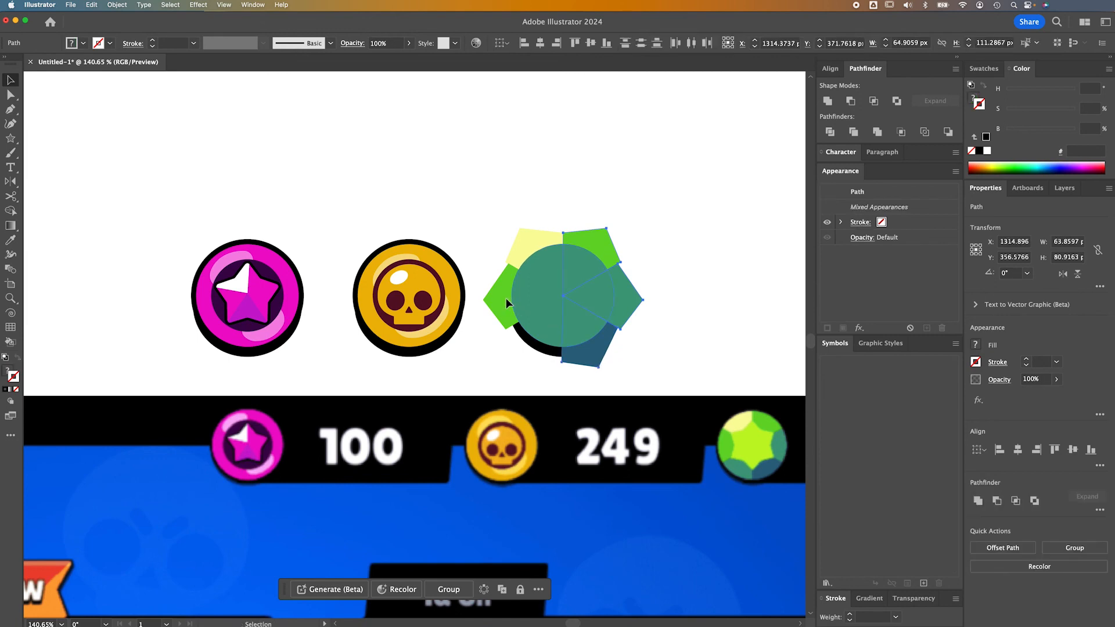
left_click(538, 263)
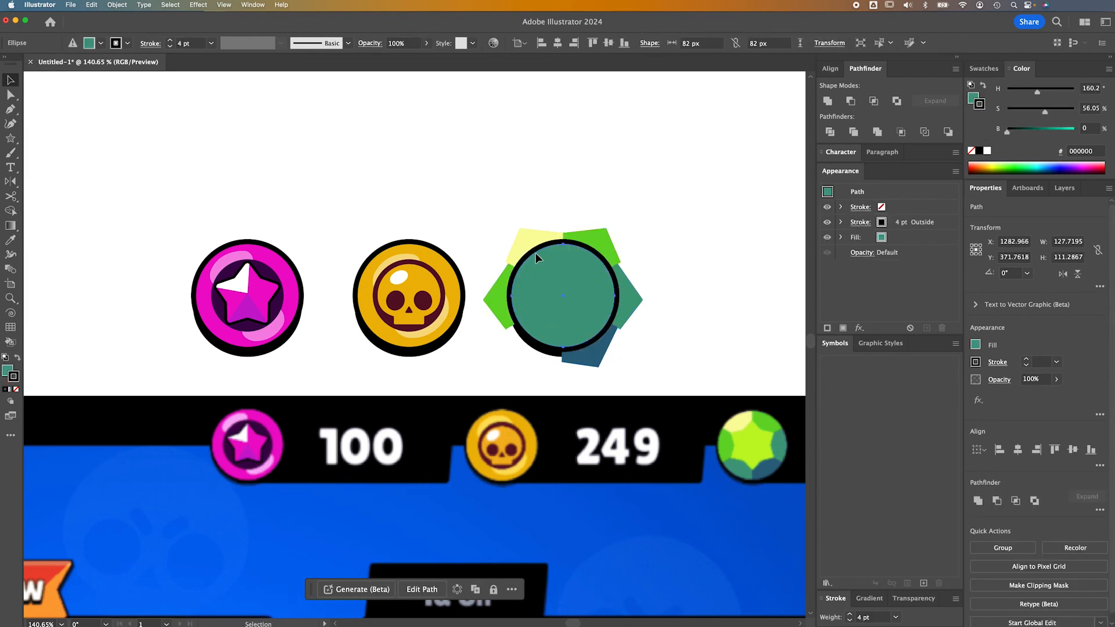
key("super+shift+z")
Clip the six coloured gem facets to the teal circle by making it their clipping mask
left_click(598, 247)
left_click(627, 297, "shift")
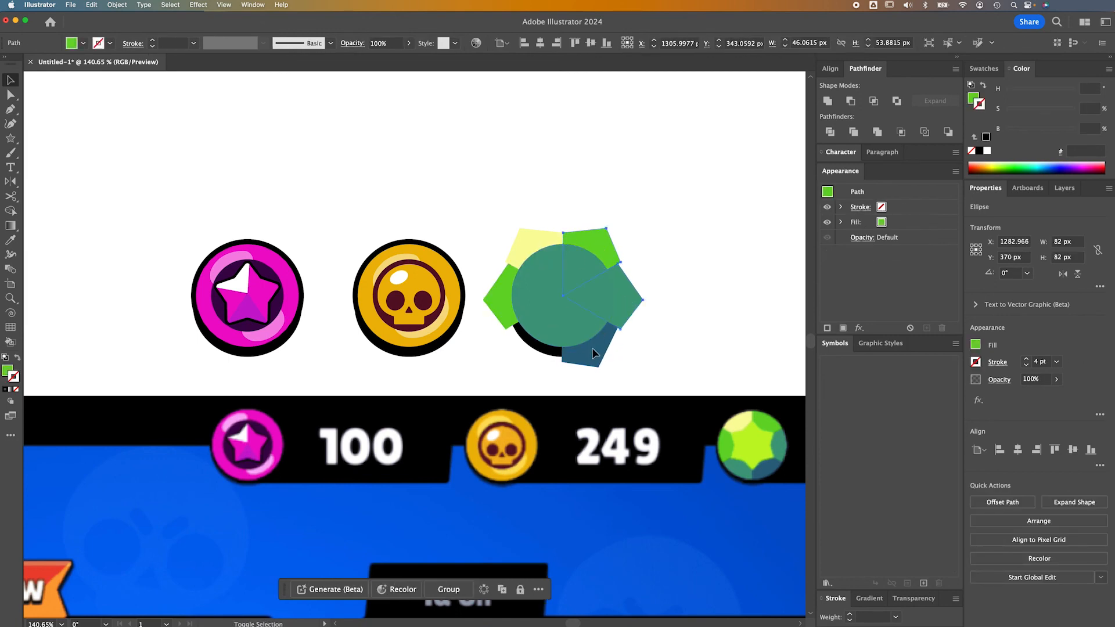
left_click(594, 353, "shift")
left_click(507, 305, "shift")
left_click(519, 246, "shift")
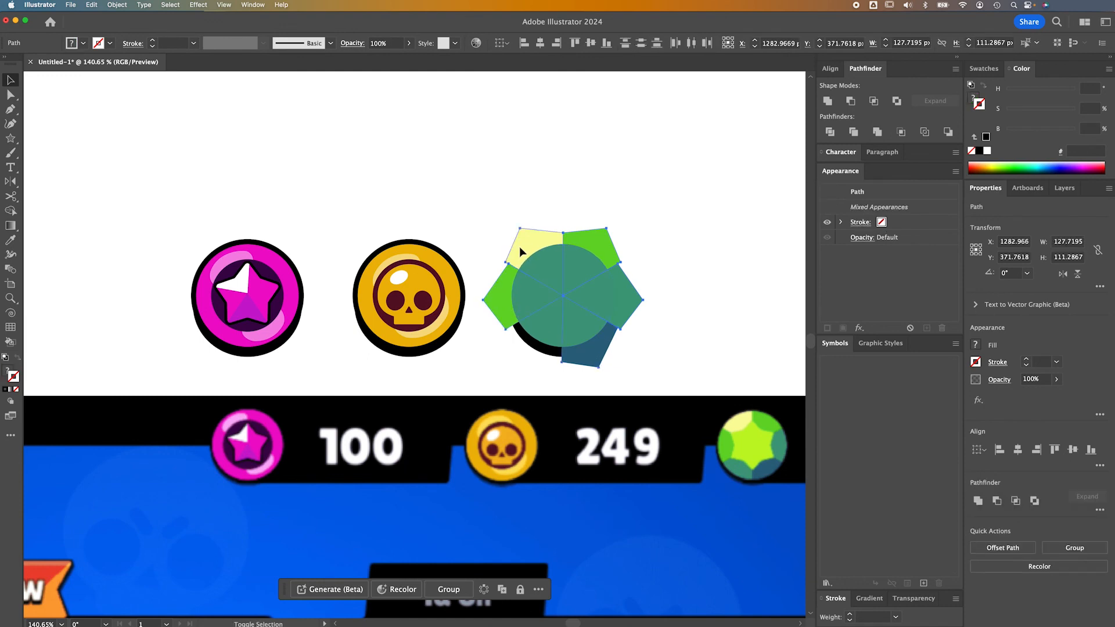
right_click(554, 268)
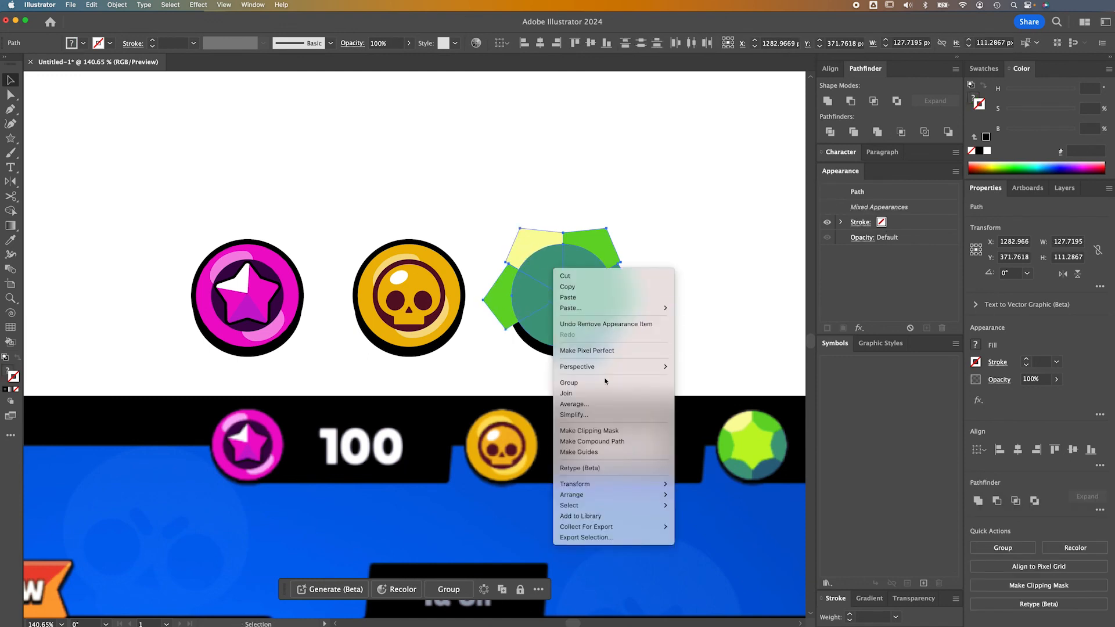
left_click(605, 430)
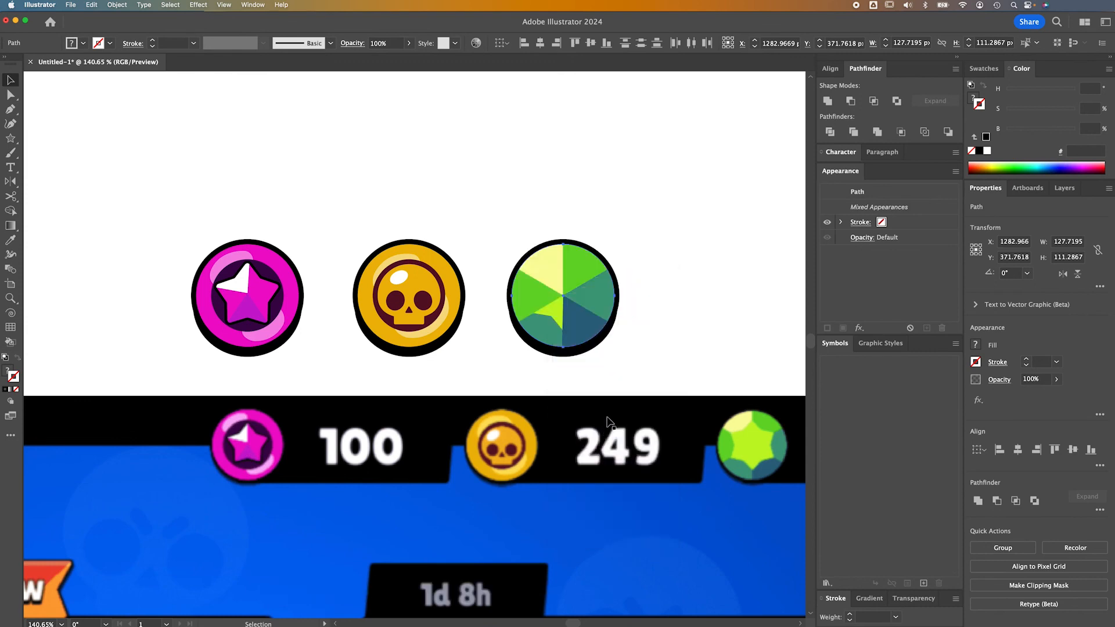
Bring the lime six-pointed star to the front of the clipped facets on the gem coin
left_click(588, 294)
key("a")
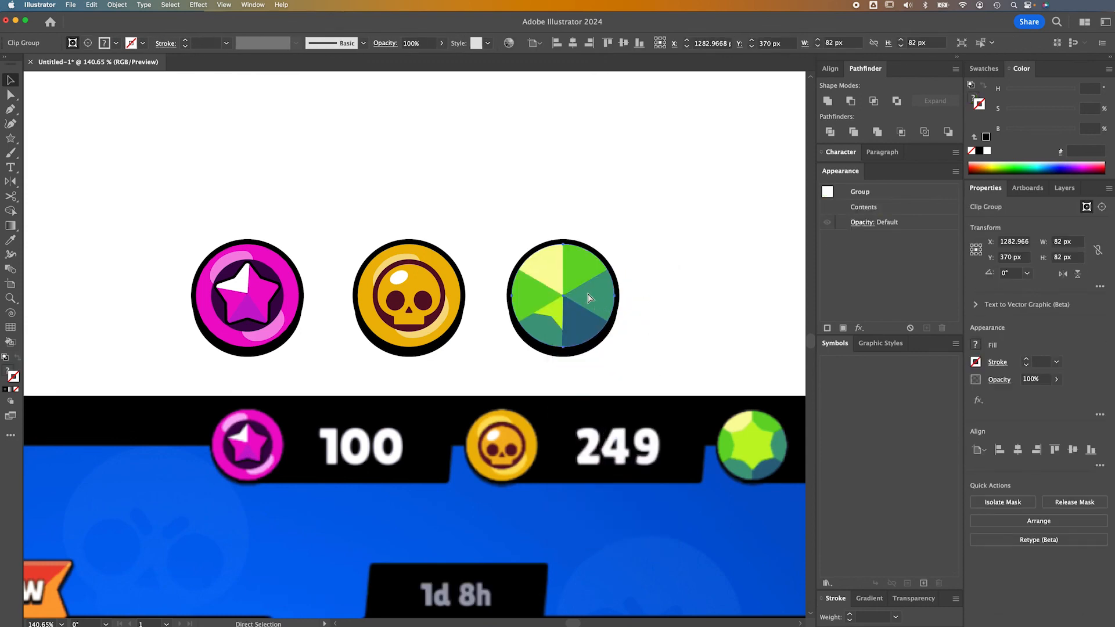
left_click(557, 318)
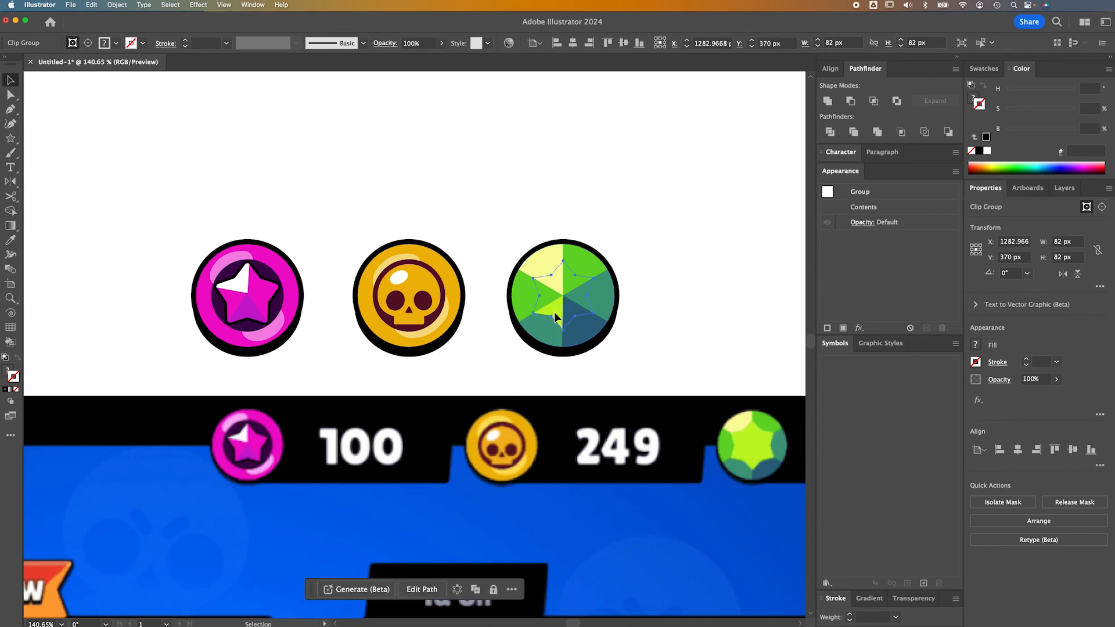
key("shift+super+bracketright")
left_click(549, 172)
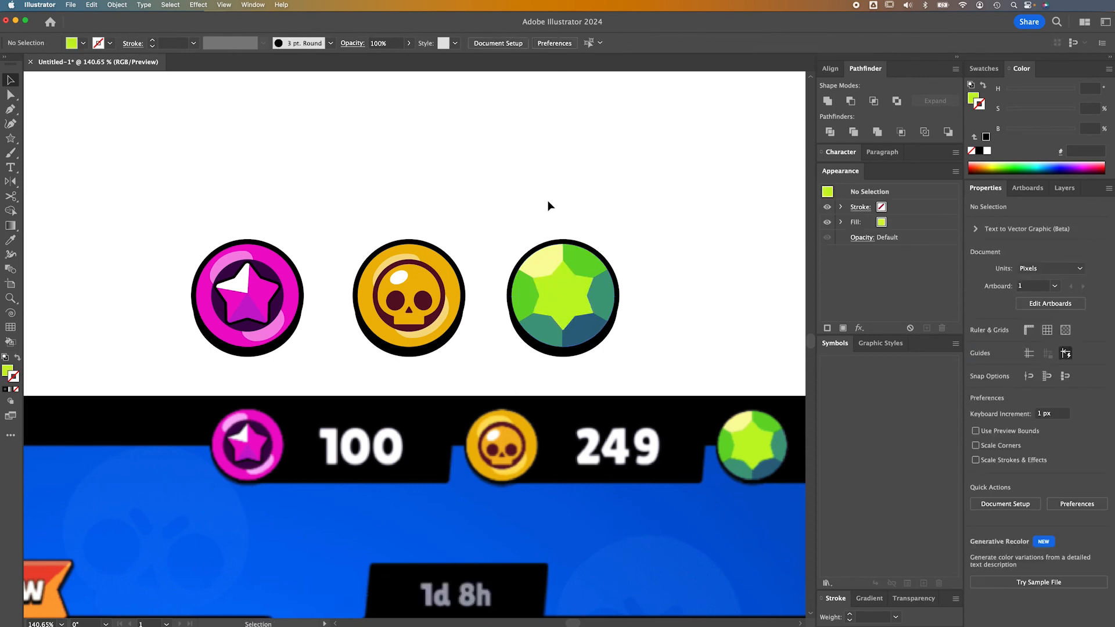
scroll(551, 205, "down", 3)
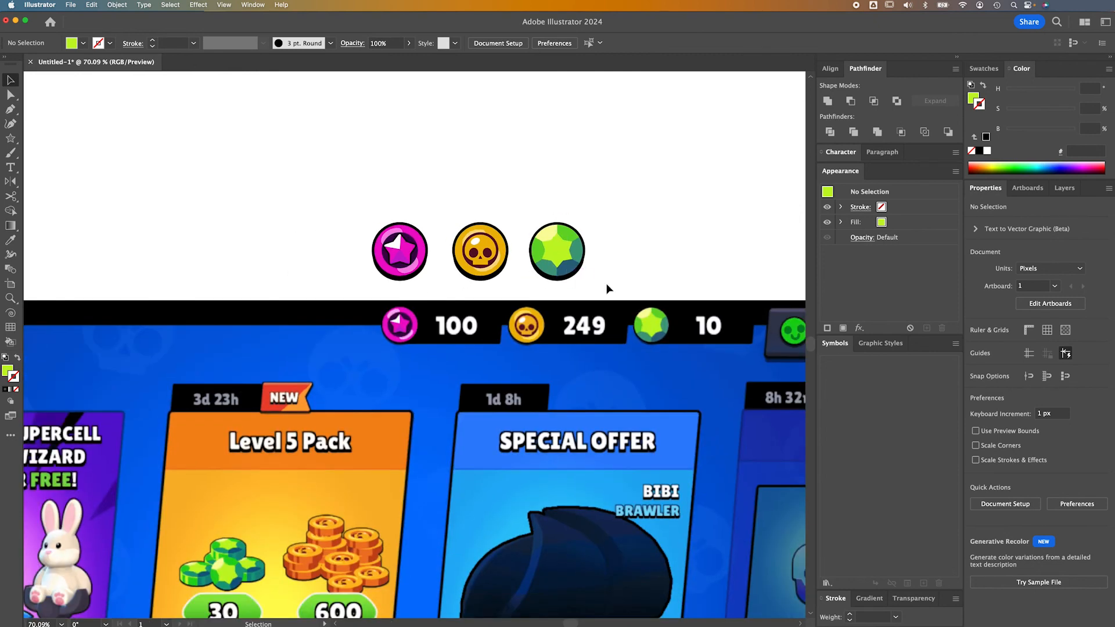
scroll(632, 289, "right", 3)
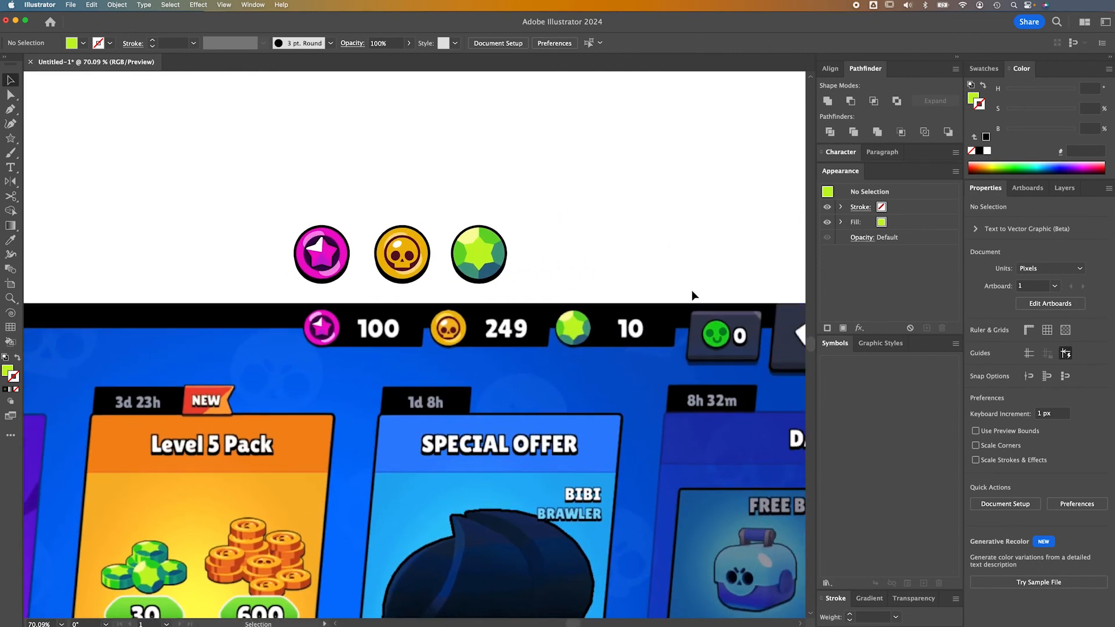
scroll(528, 246, "left", 3)
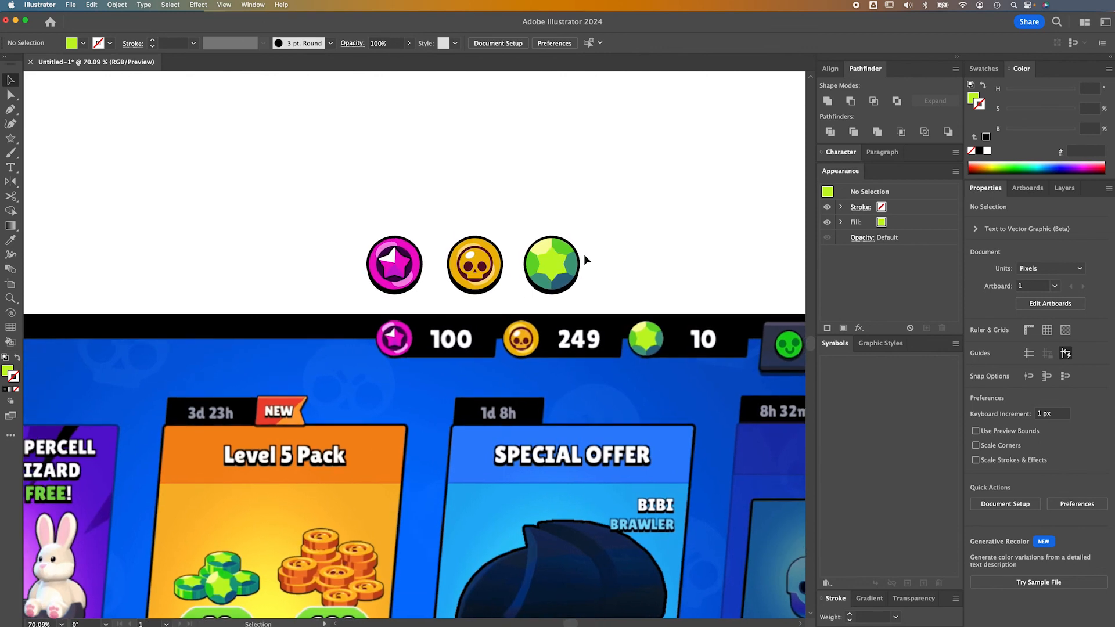
scroll(417, 212, "right", 1)
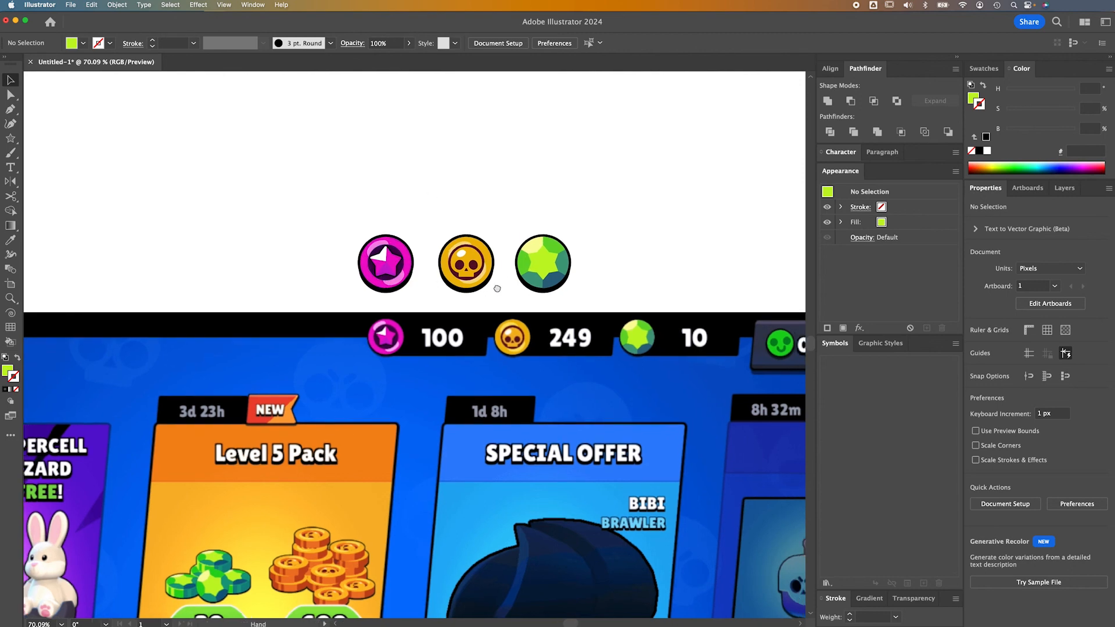
left_click_drag(493, 208, 533, 277)
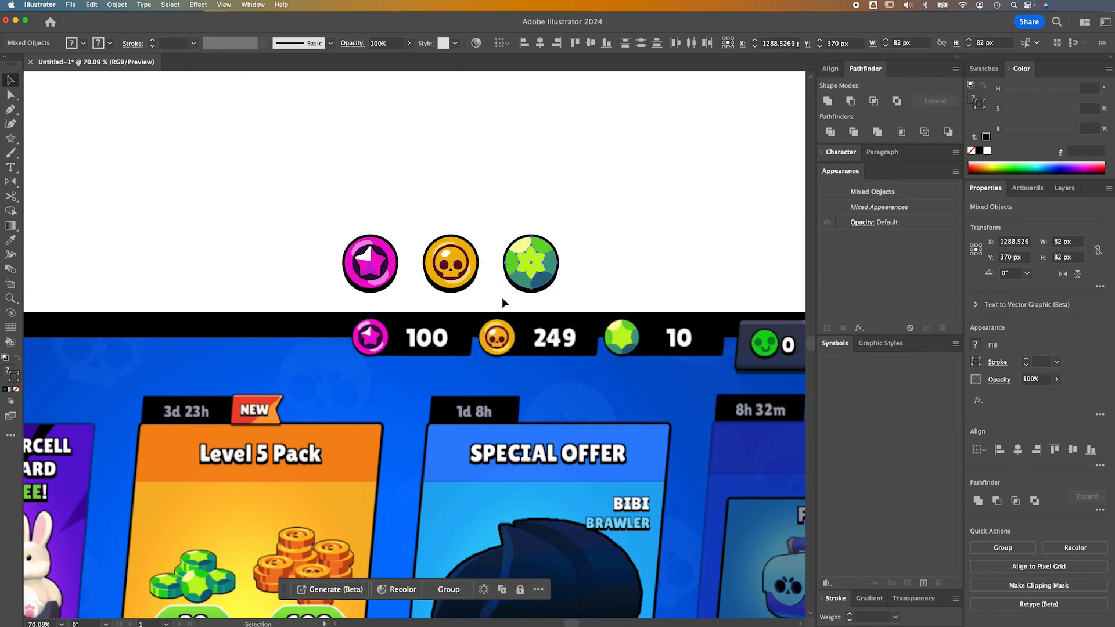
scroll(501, 297, "up", 3)
left_click(503, 291)
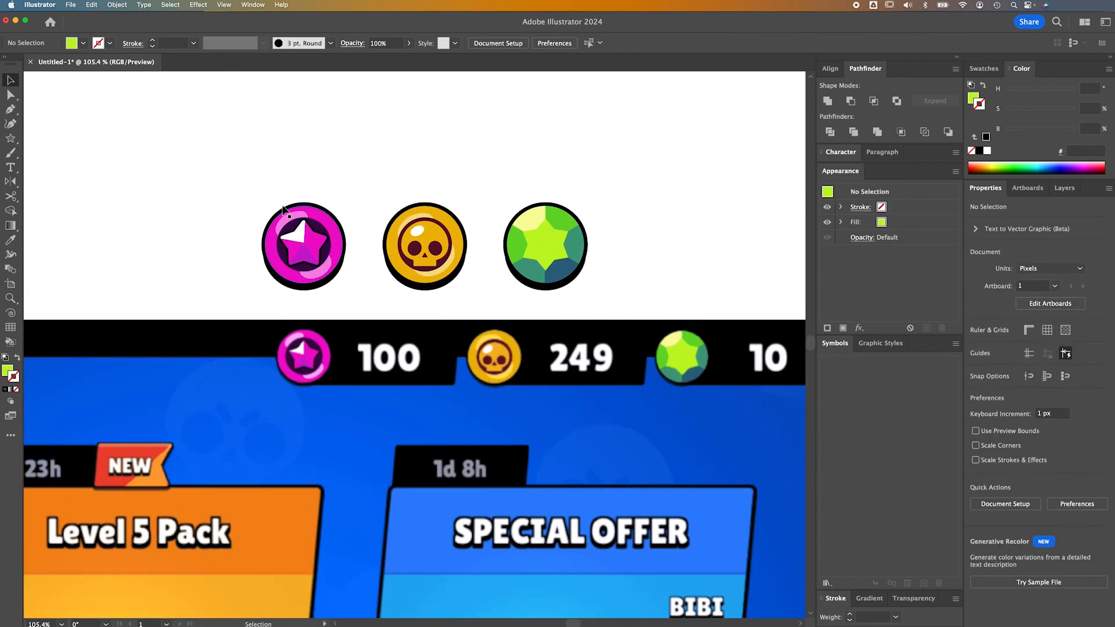
Save the complete magenta star coin as a dynamic symbol named star_icon
left_click_drag(224, 172, 350, 298)
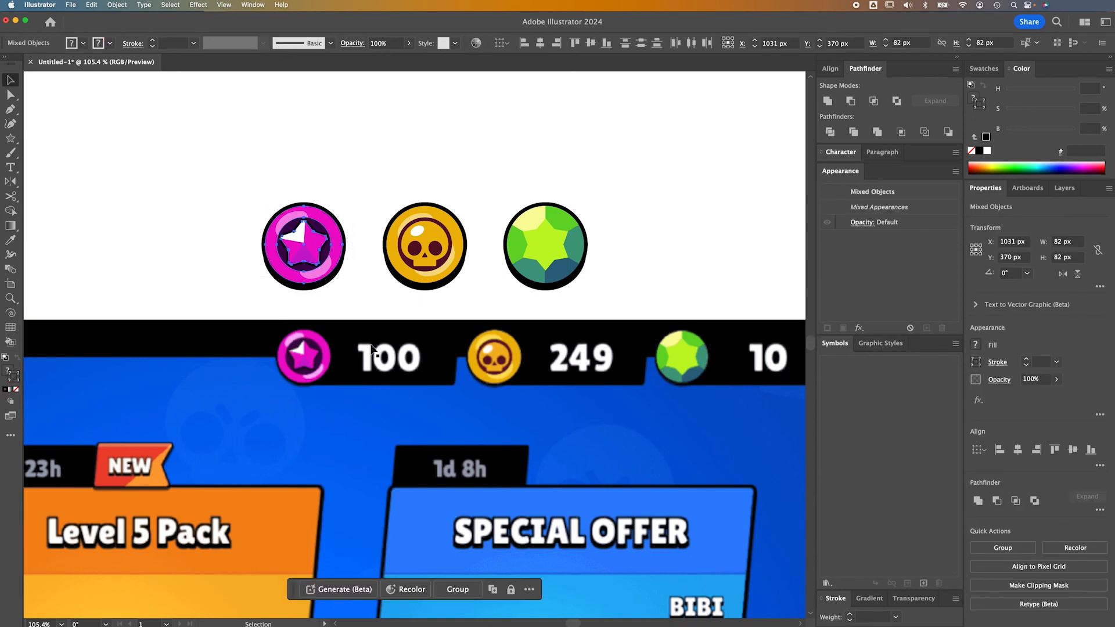
left_click(924, 583)
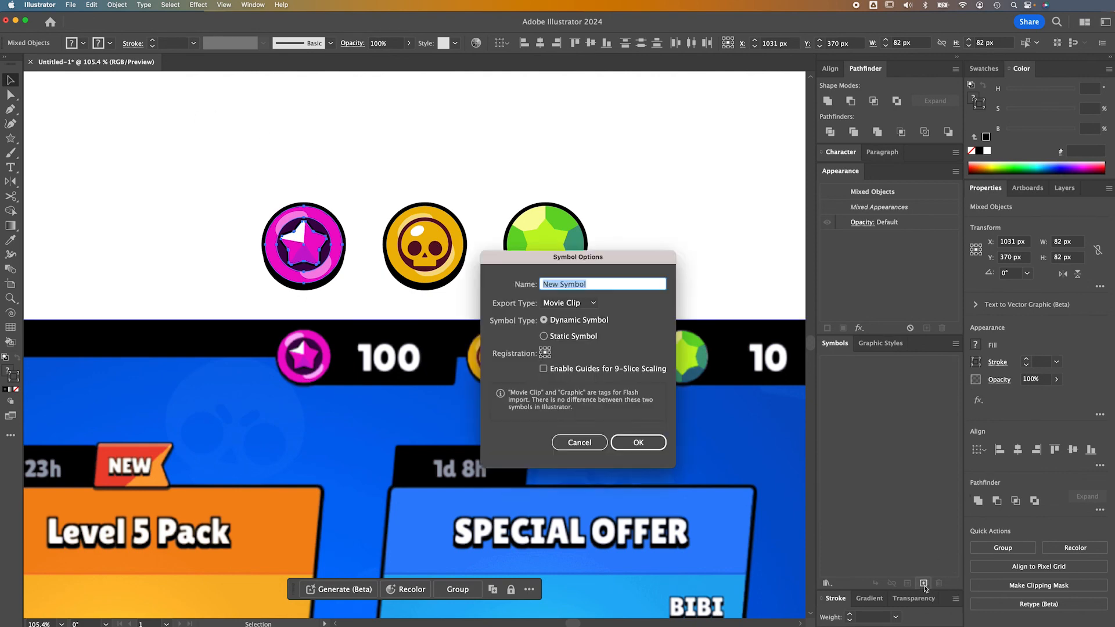
type("star")
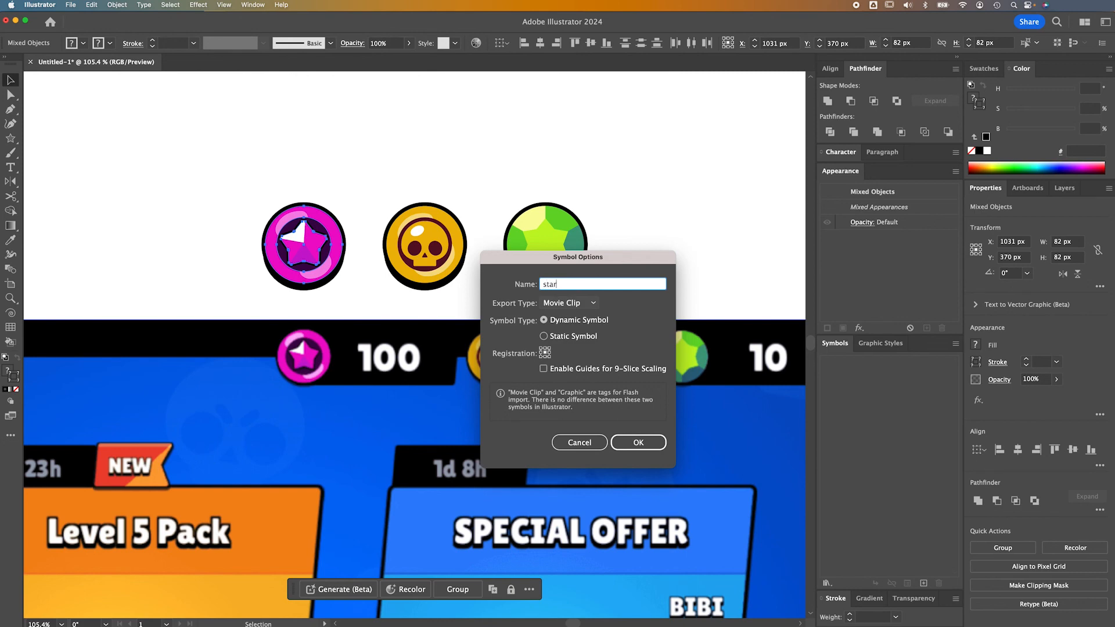
type("_icon")
left_click(639, 443)
left_click(639, 443)
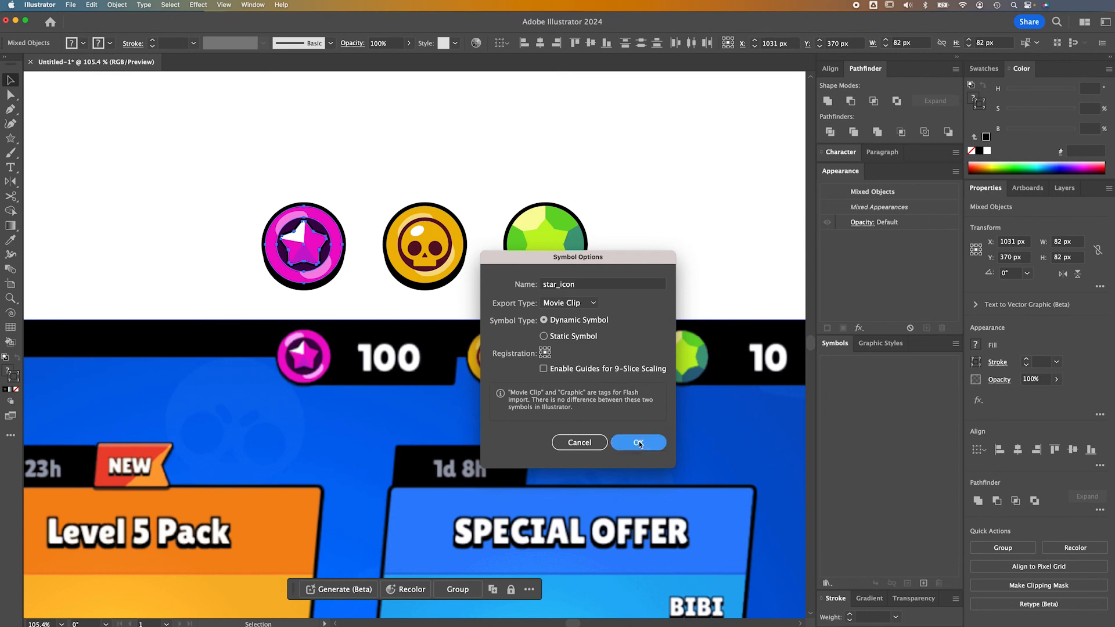
Group all parts of the gold skull coin and save the group as a dynamic symbol named skull_icon
left_click(438, 246)
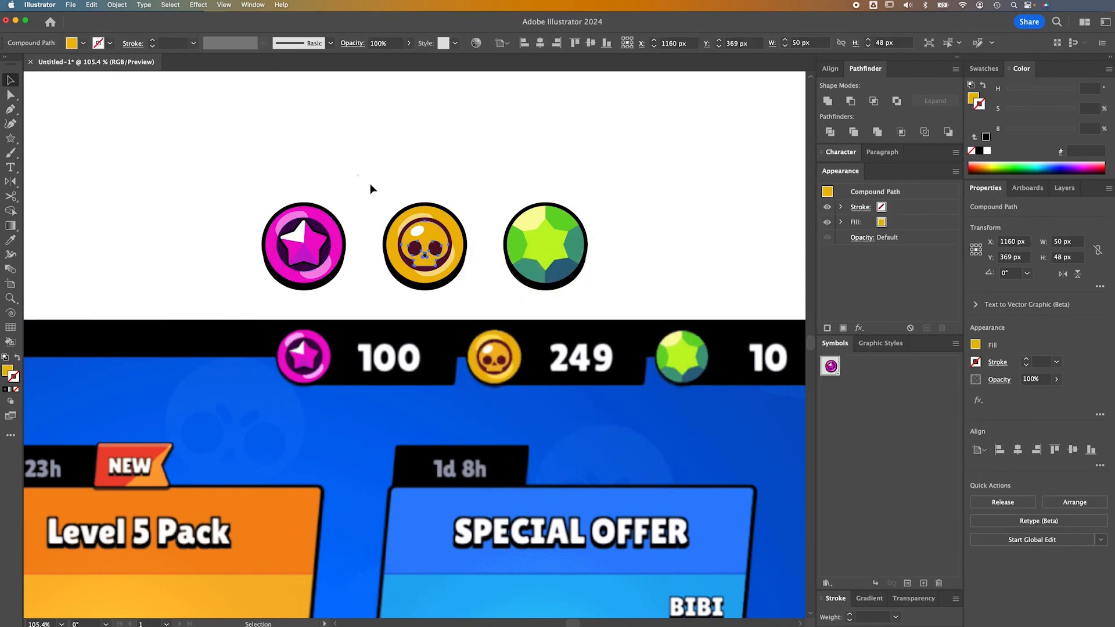
left_click(470, 291)
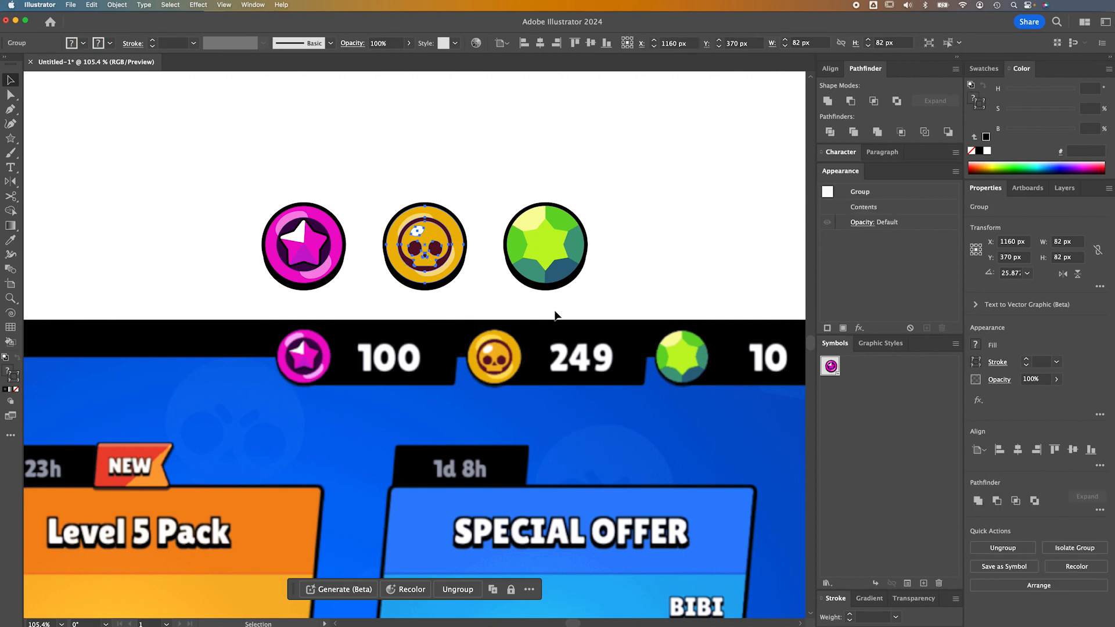
left_click(924, 583)
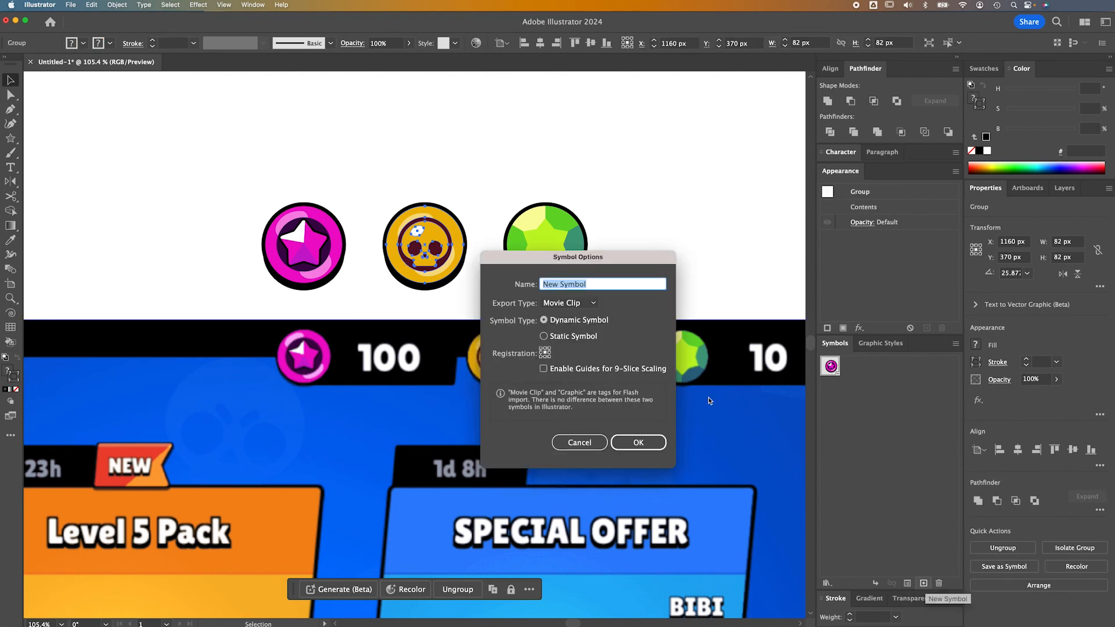
type("skull_icon")
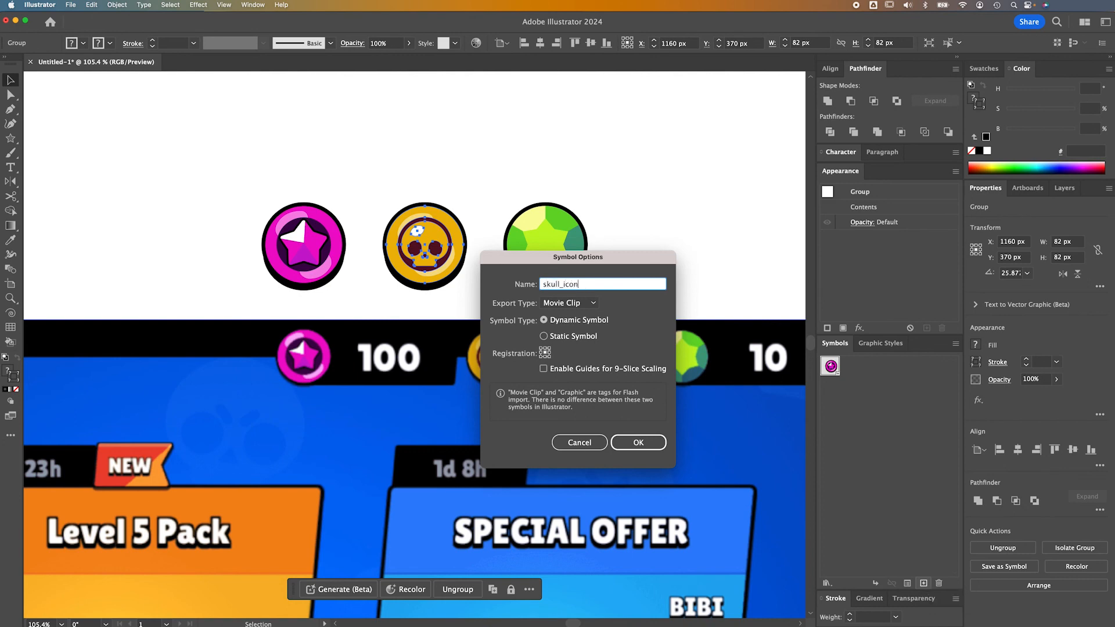
left_click(622, 445)
Group all parts of the green gem coin and save the group as a dynamic symbol named gem_icon
left_click_drag(478, 172, 597, 280)
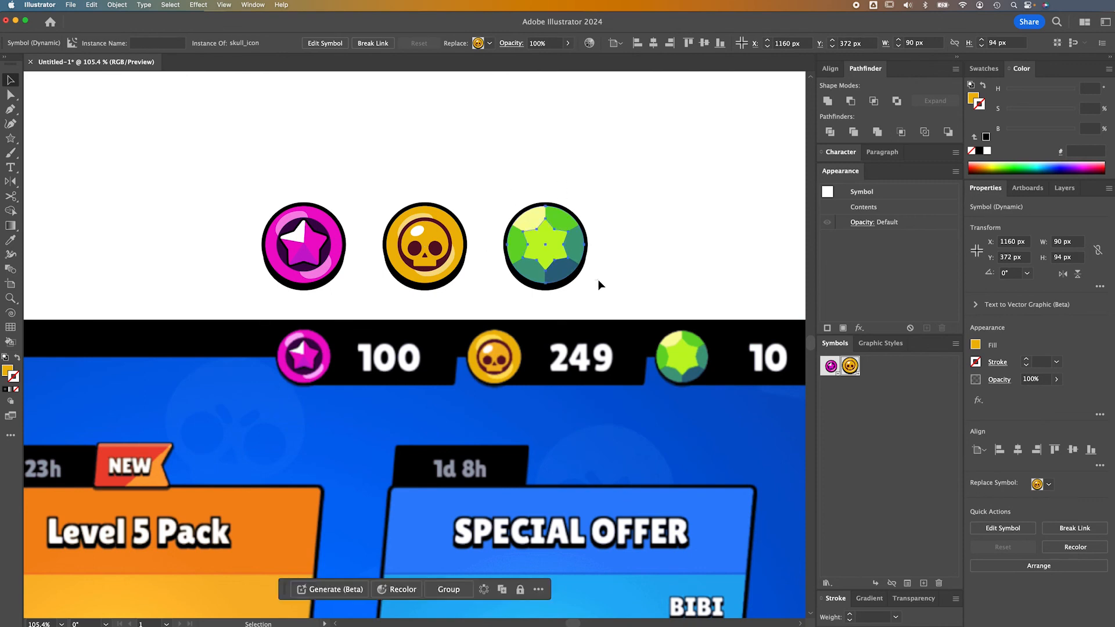
key("super+g")
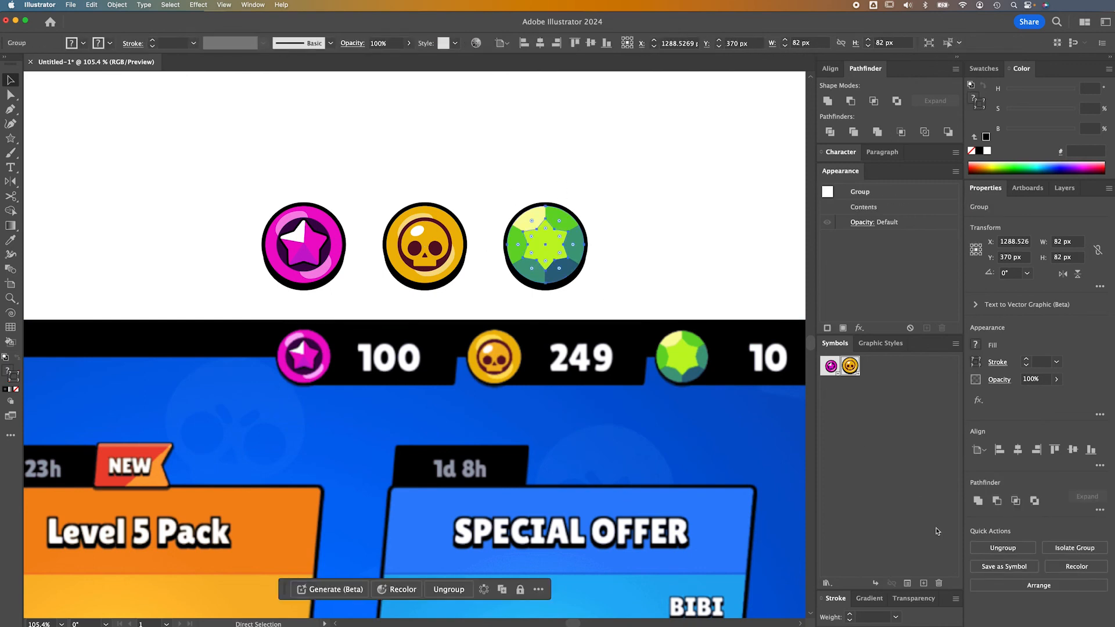
left_click(925, 583)
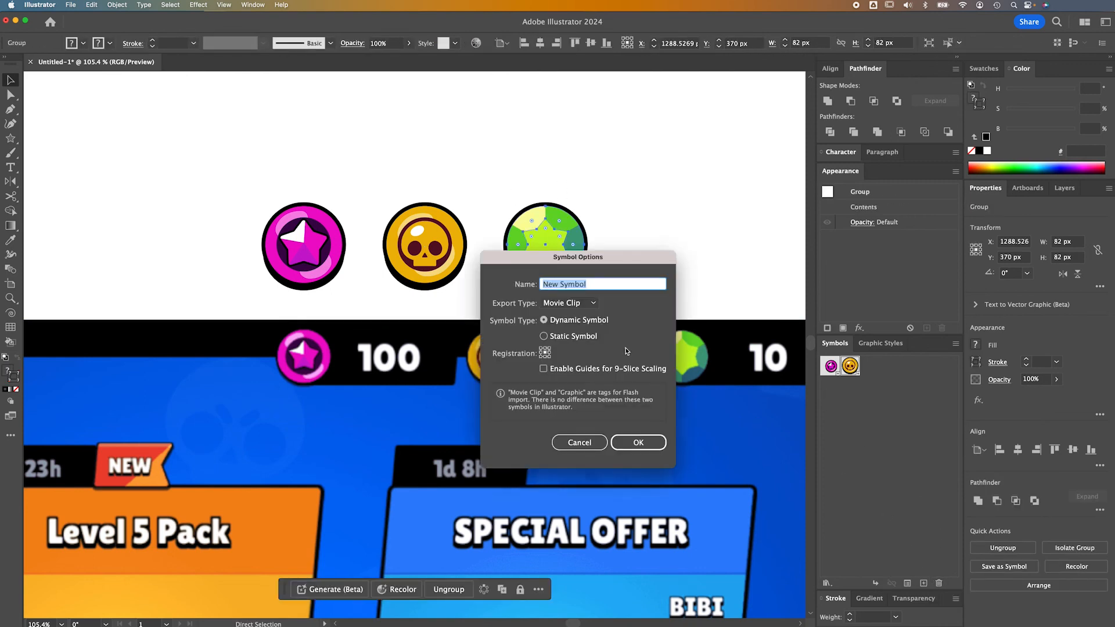
type("gem_icon")
left_click(638, 442)
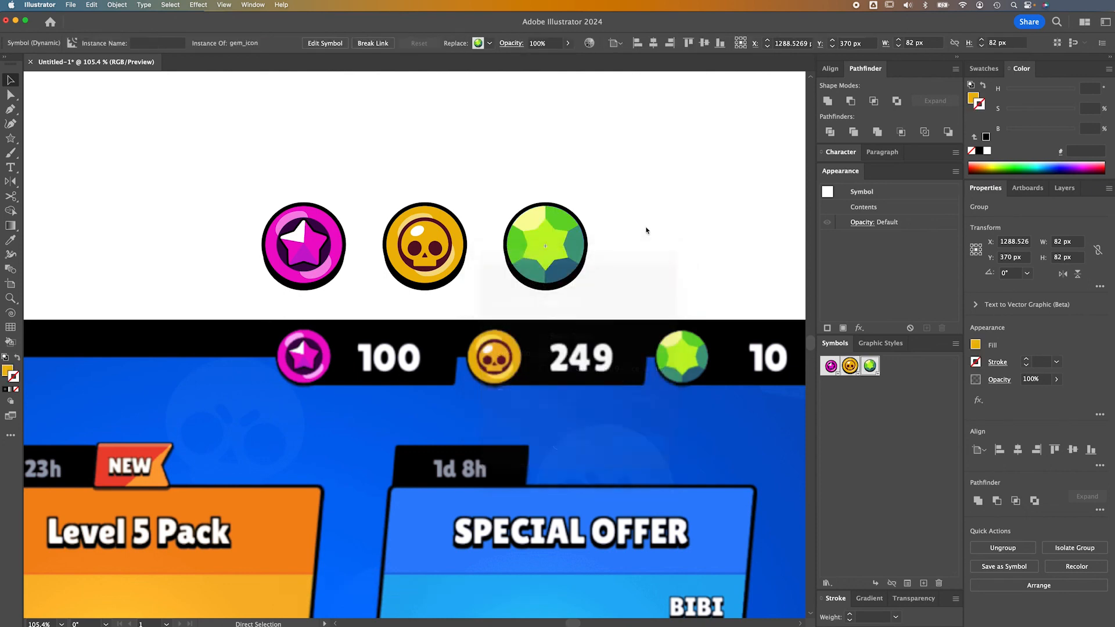
Place three skull_icon symbol instances in the empty area above and beside the gem coin
left_click(808, 367)
left_click_drag(850, 366, 587, 170)
left_click_drag(687, 251, 616, 294)
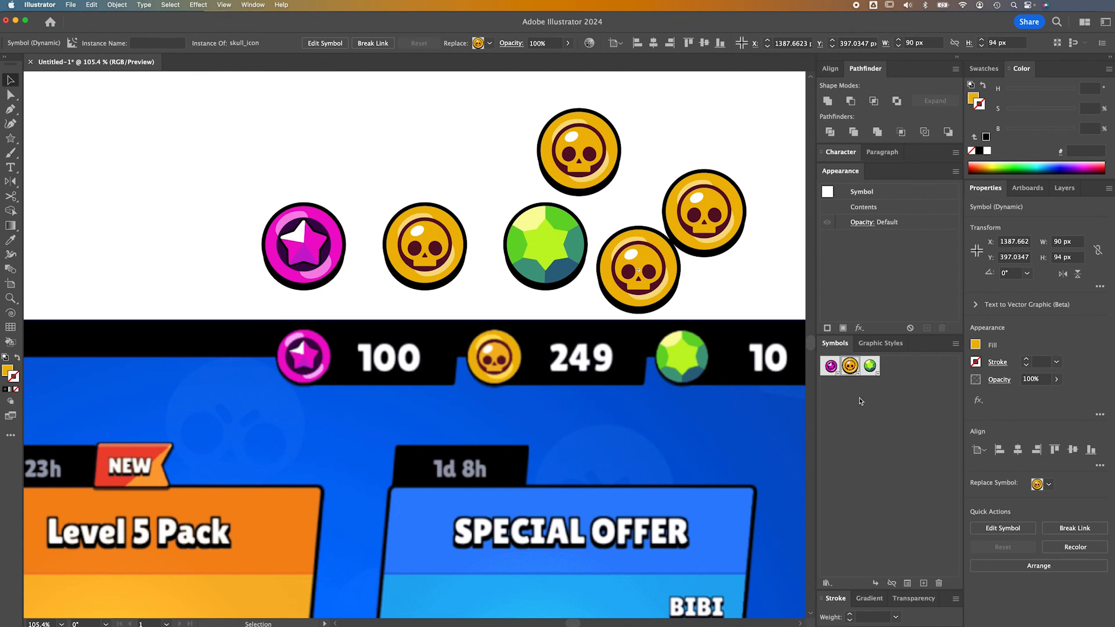
Replace the lowest new skull coin with the gem_icon symbol, try star_icon in its place and undo that second swap
left_click(1051, 486)
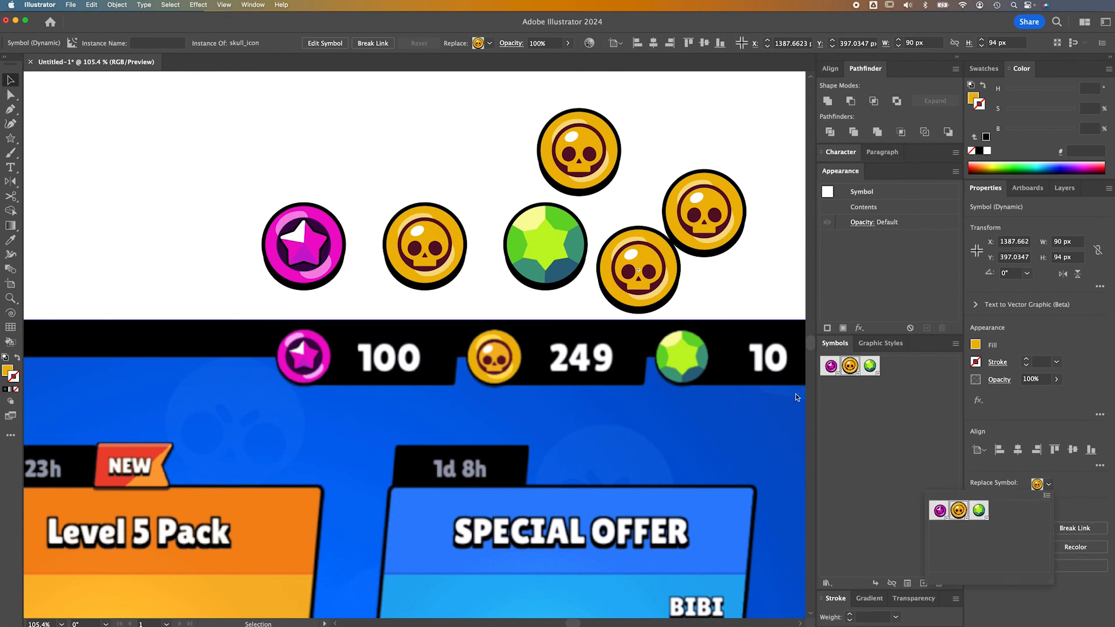
left_click(979, 510)
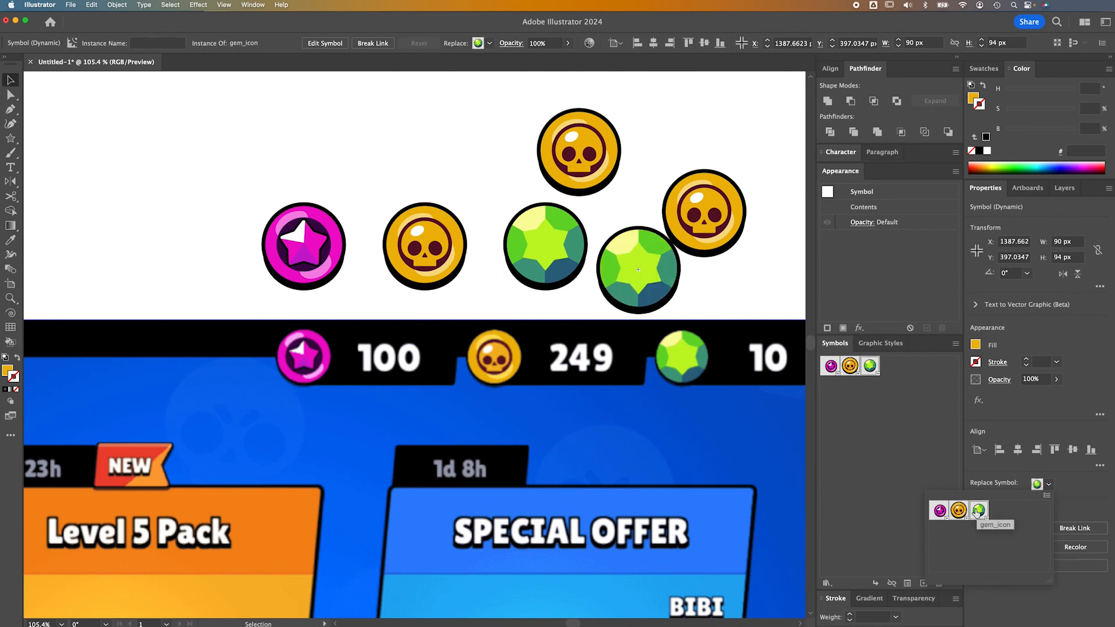
left_click(939, 511)
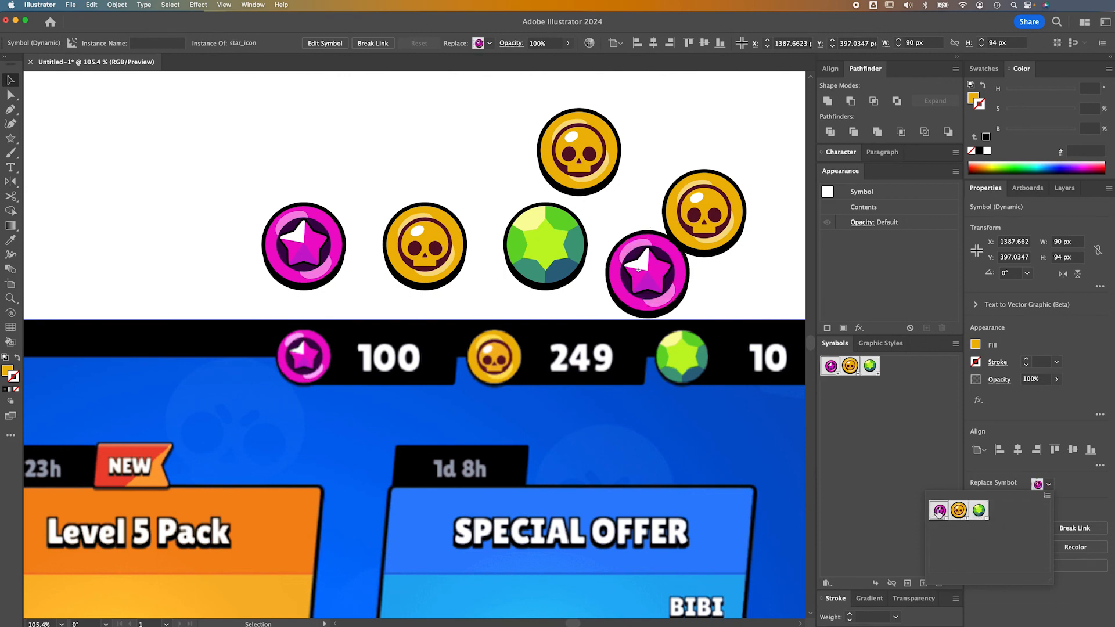
left_click(1063, 496)
key("super+z")
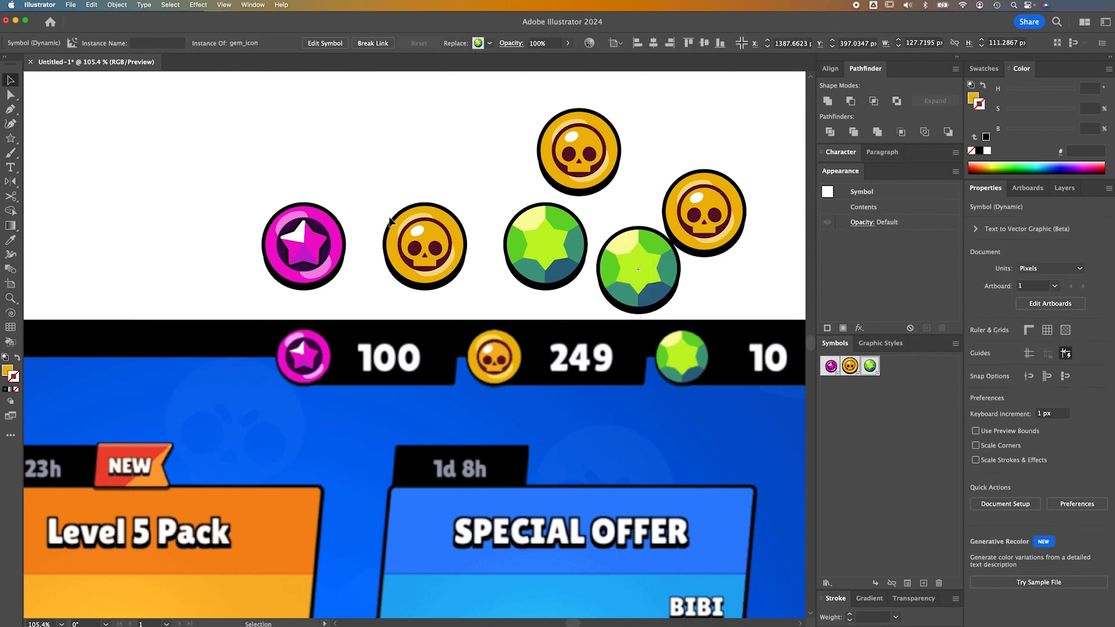